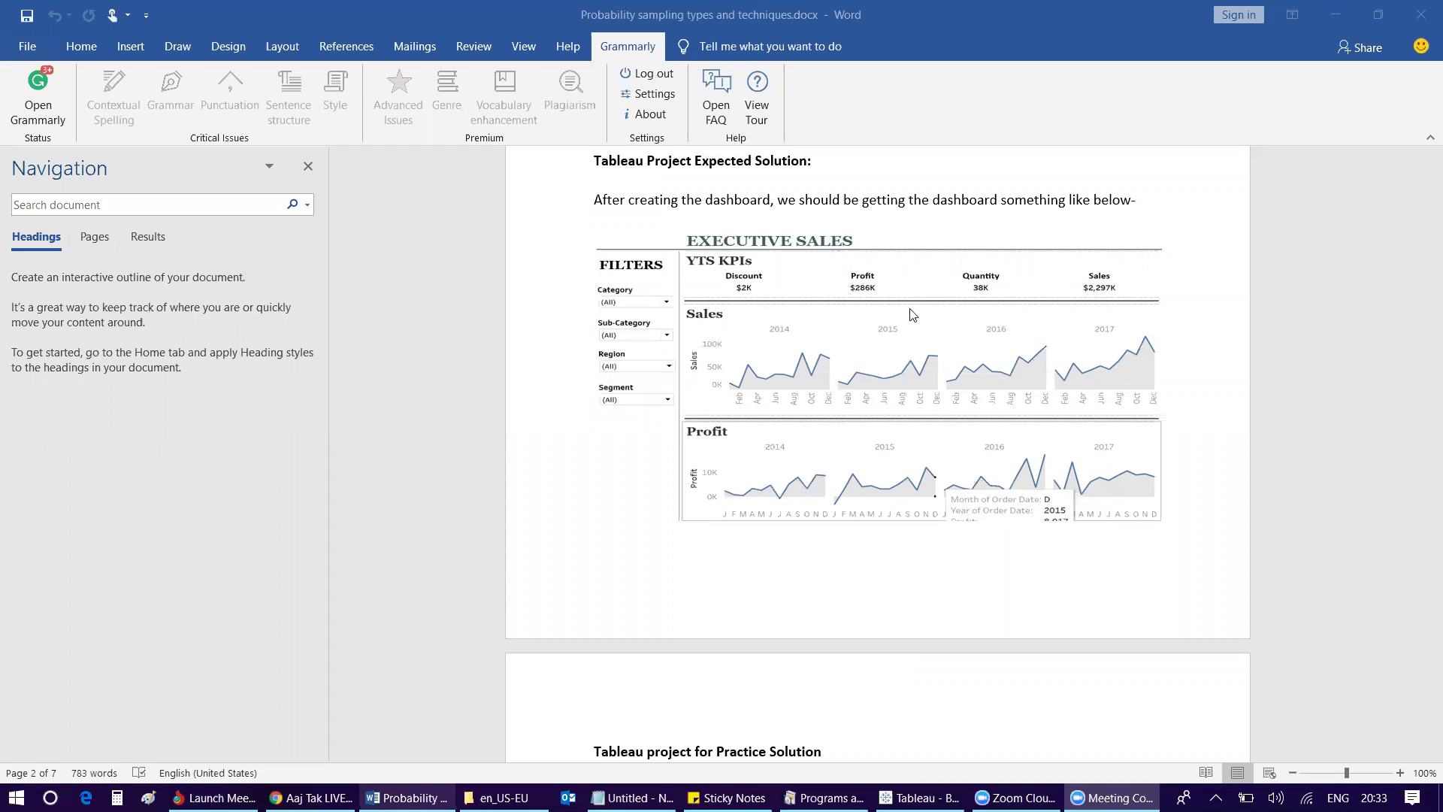
Step: Review the General Requirements in the document, noting the 1250px by 750px dashboard size
{"action": "left_click", "coordinate": [800, 286]}
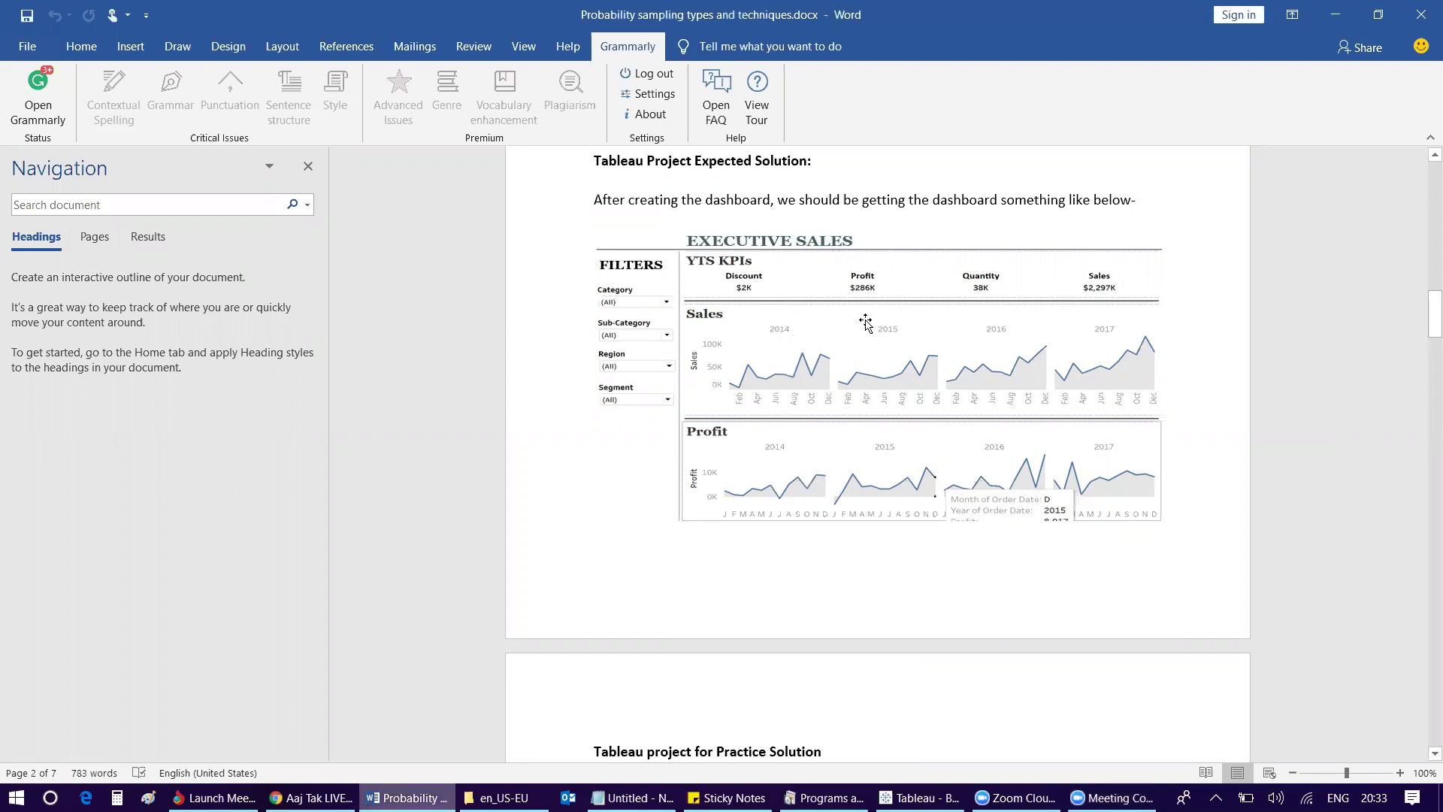
{"action": "scroll", "coordinate": [885, 330], "scroll_direction": "up", "scroll_amount": 6}
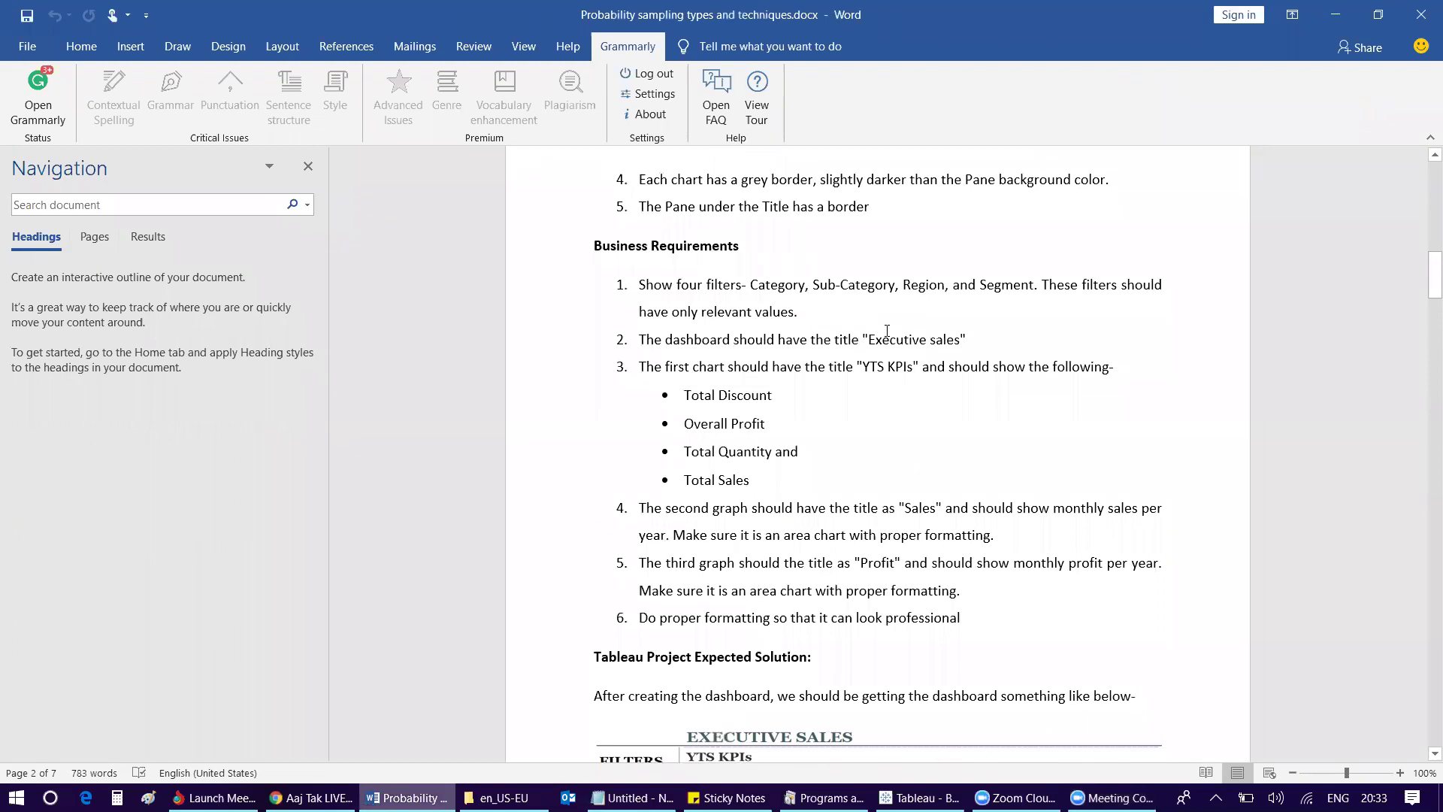
{"action": "scroll", "coordinate": [887, 331], "scroll_direction": "up", "scroll_amount": 8}
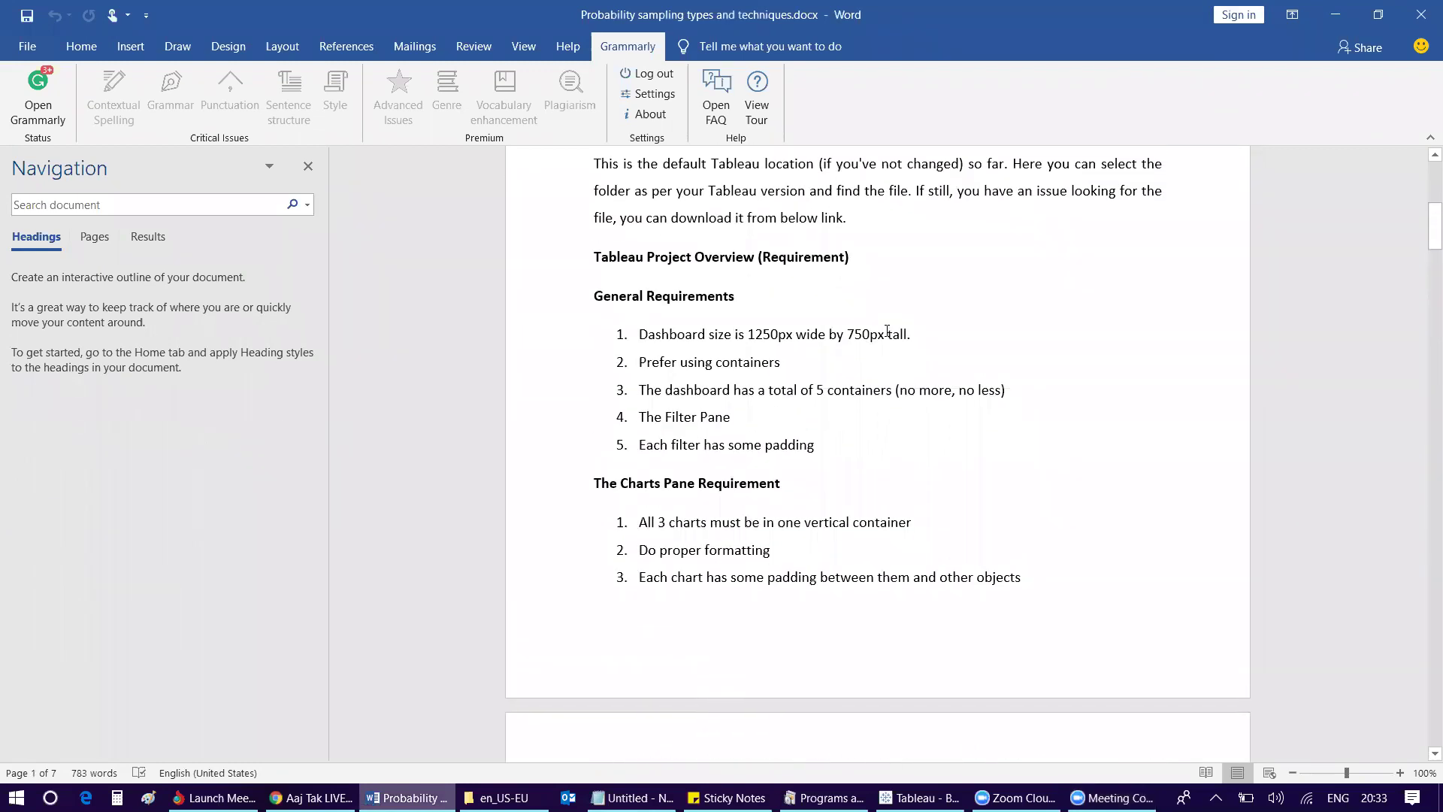
{"action": "left_click_drag", "start_coordinate": [598, 304], "coordinate": [737, 297]}
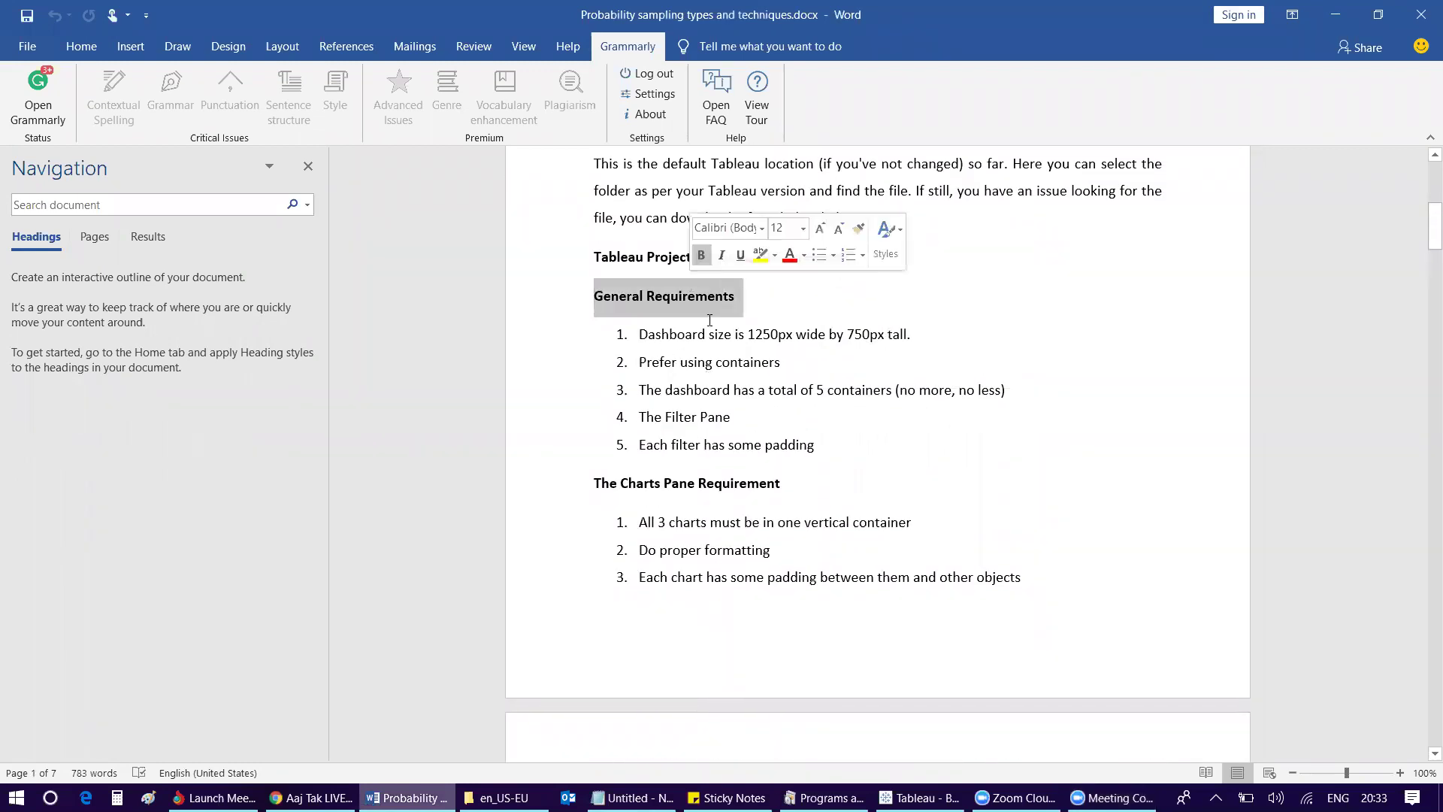
{"action": "left_click", "coordinate": [716, 333]}
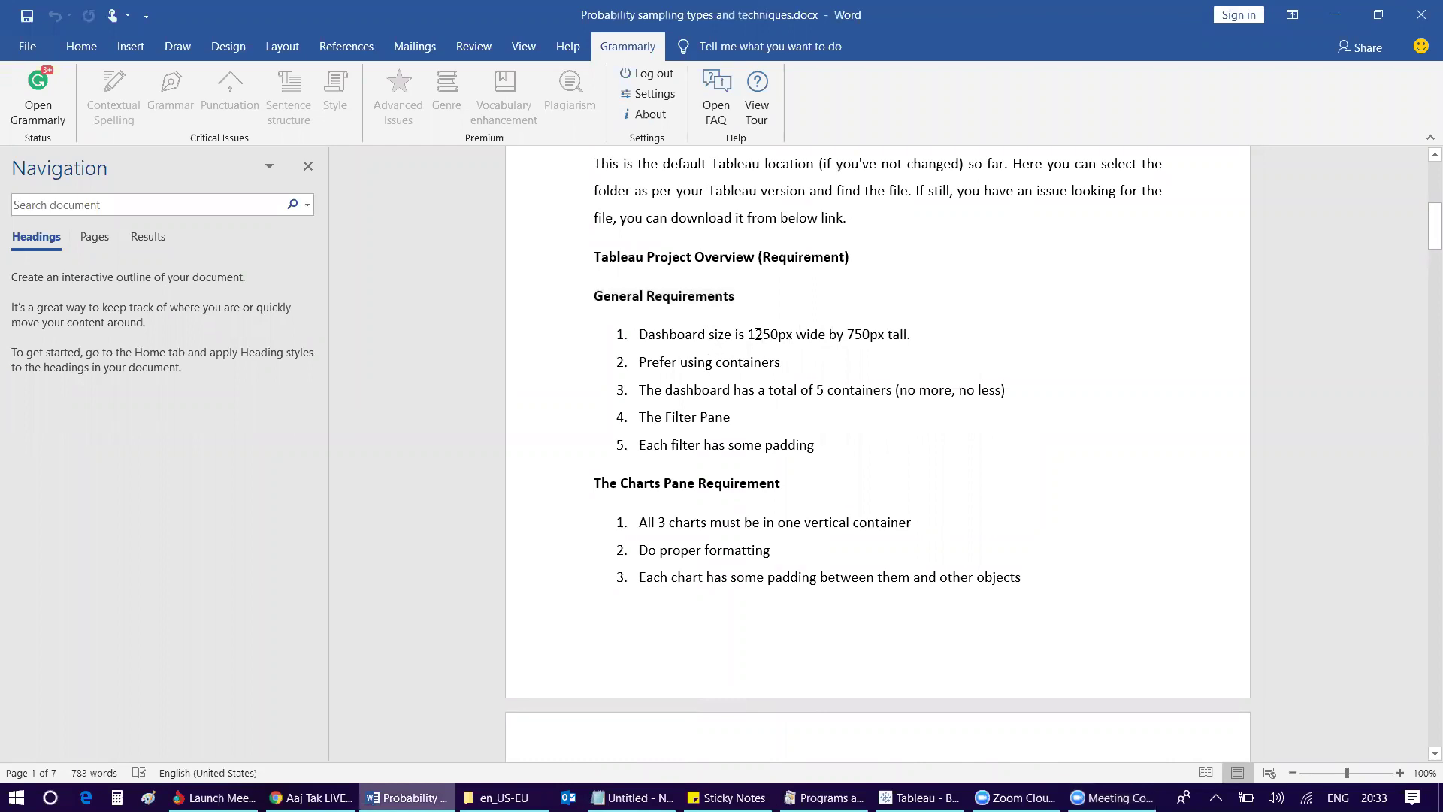
{"action": "left_click_drag", "start_coordinate": [758, 331], "coordinate": [908, 334]}
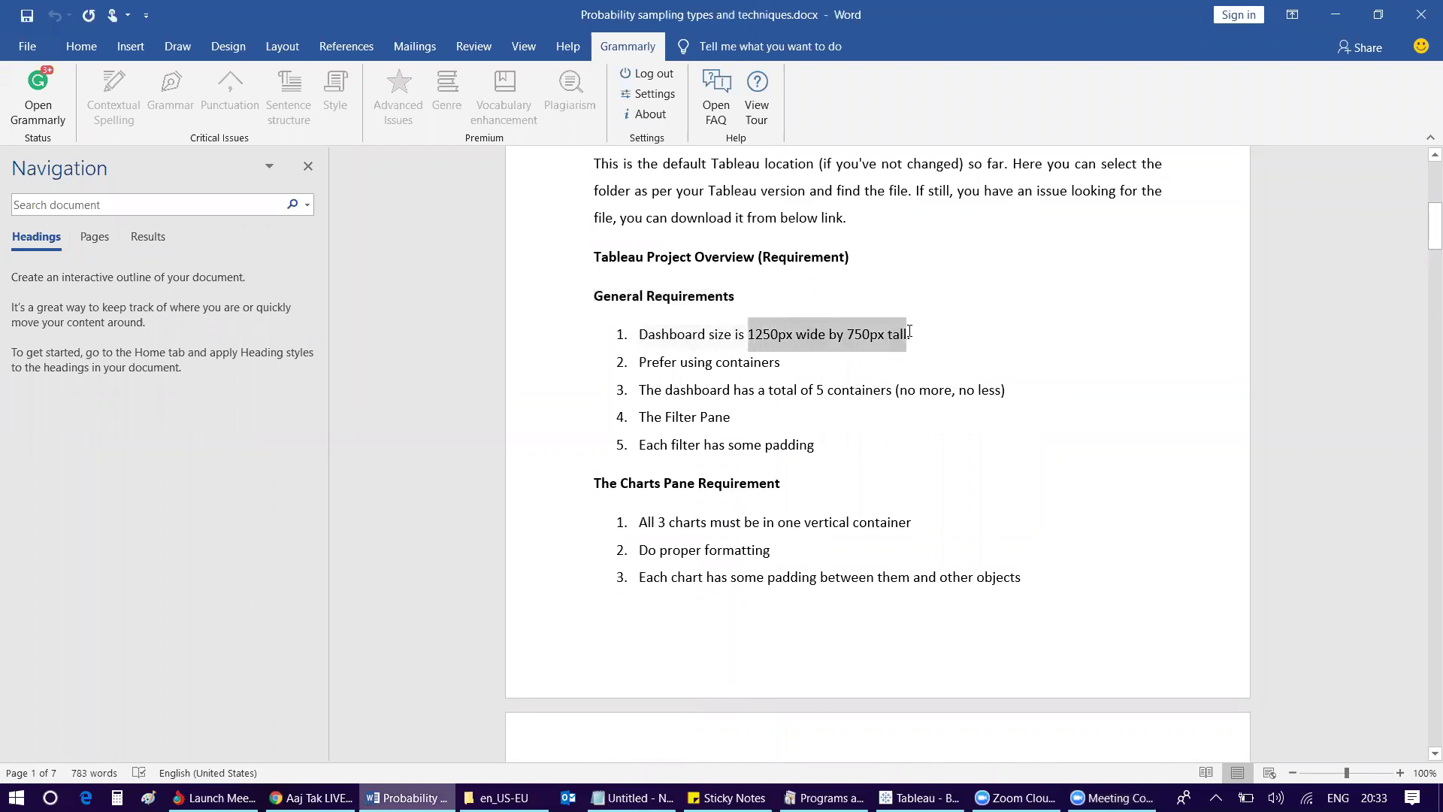
{"action": "left_click", "coordinate": [908, 333]}
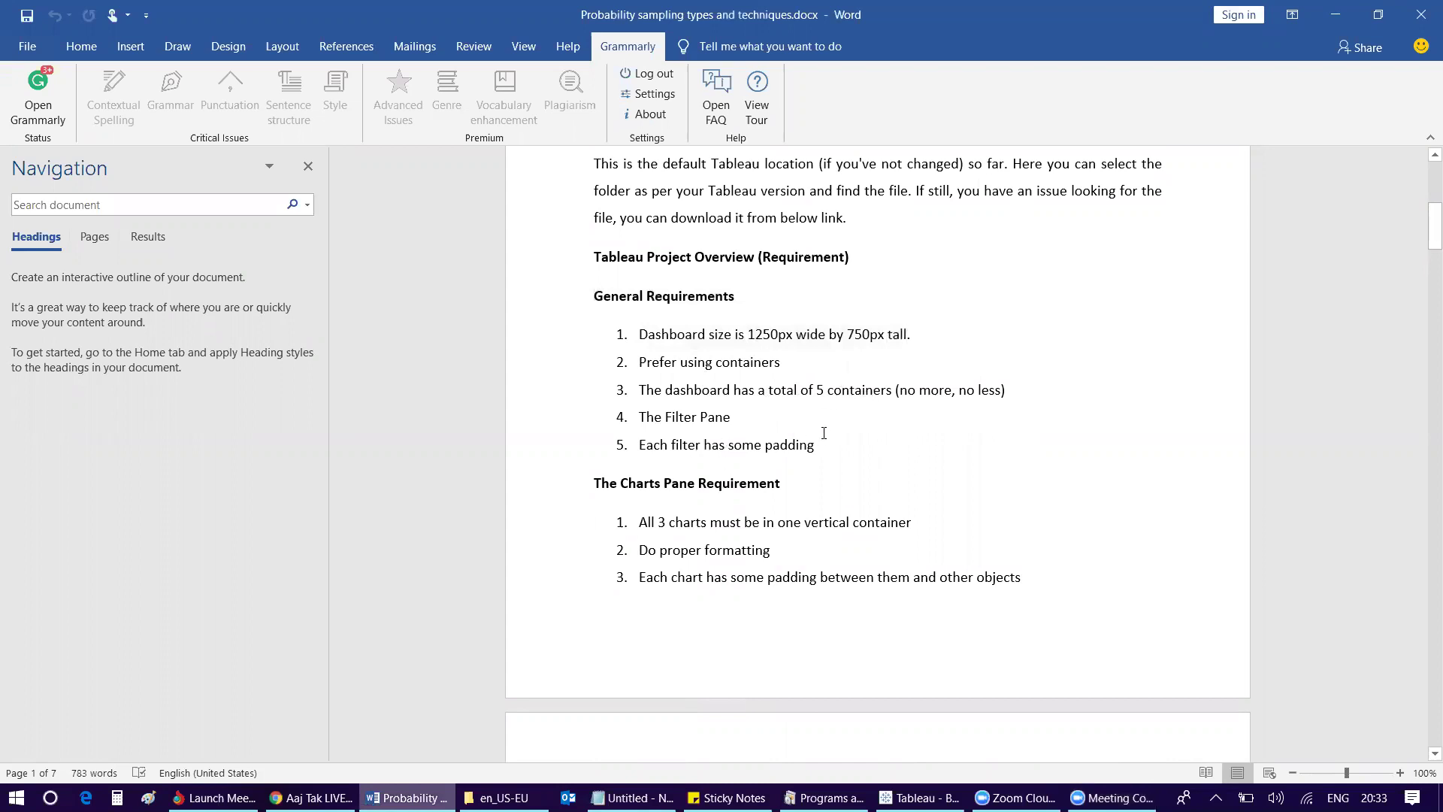
Step: Read further through the dashboard title requirement and the expected dashboard picture
{"action": "scroll", "coordinate": [830, 439], "scroll_direction": "down", "scroll_amount": 2}
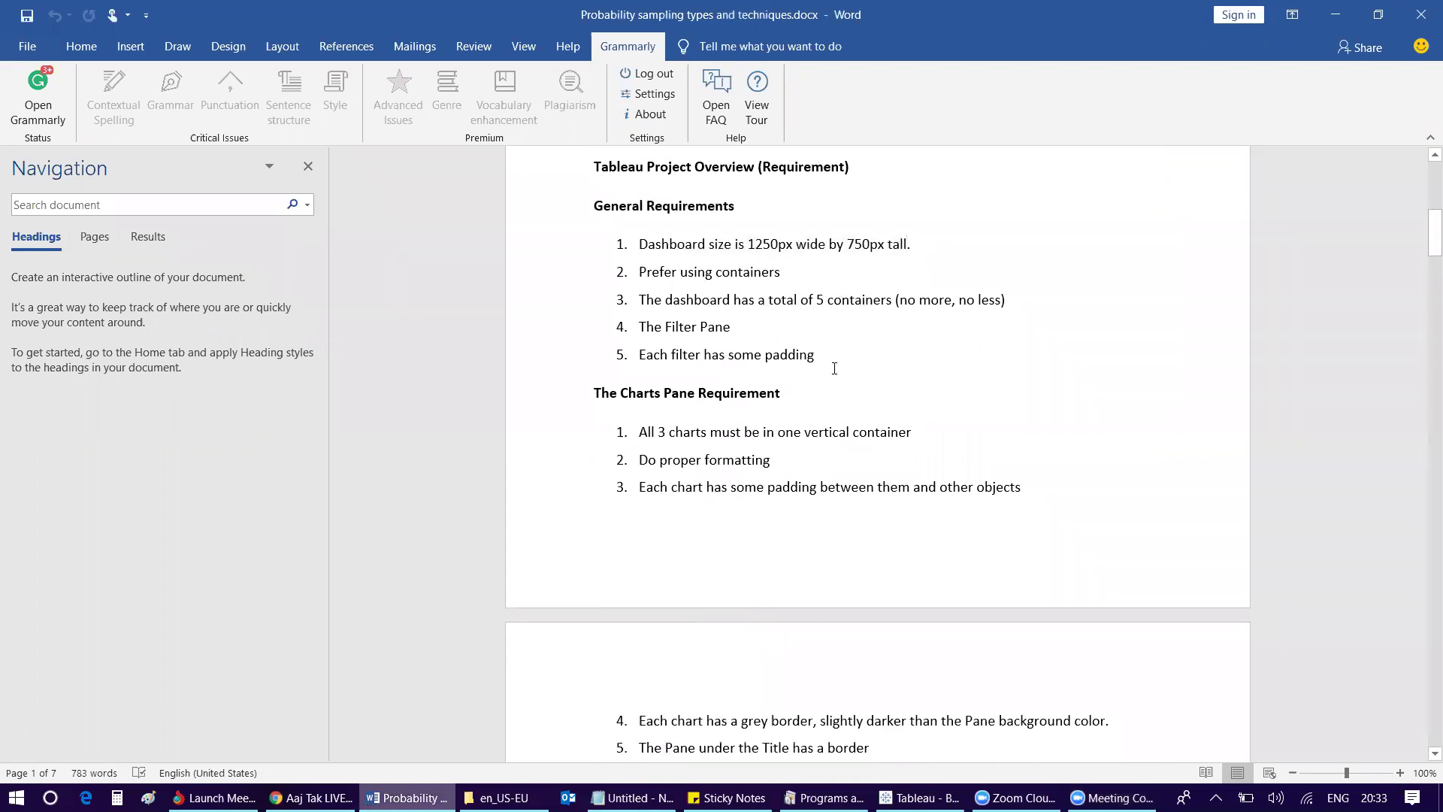
{"action": "scroll", "coordinate": [835, 368], "scroll_direction": "down", "scroll_amount": 3}
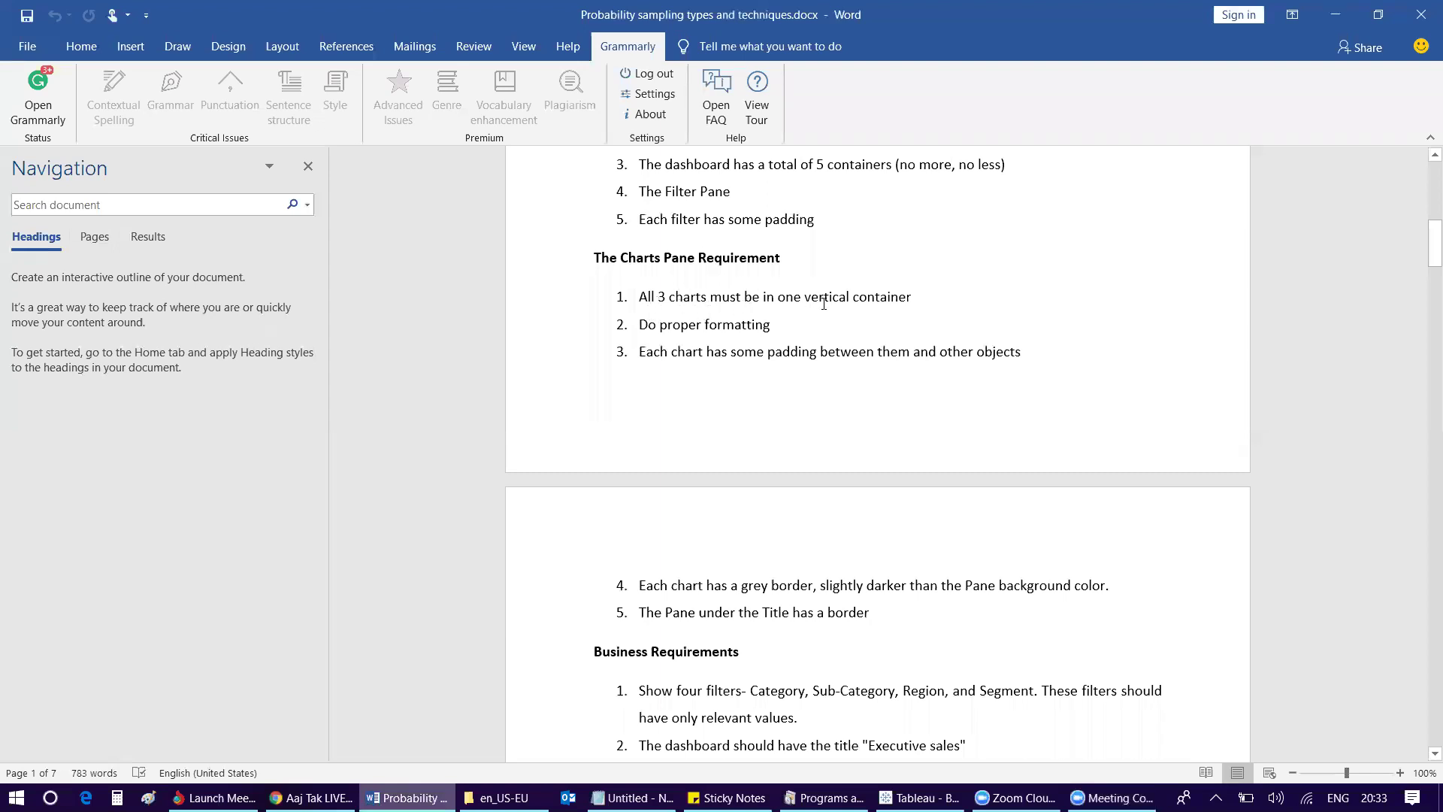
{"action": "scroll", "coordinate": [833, 346], "scroll_direction": "down", "scroll_amount": 2}
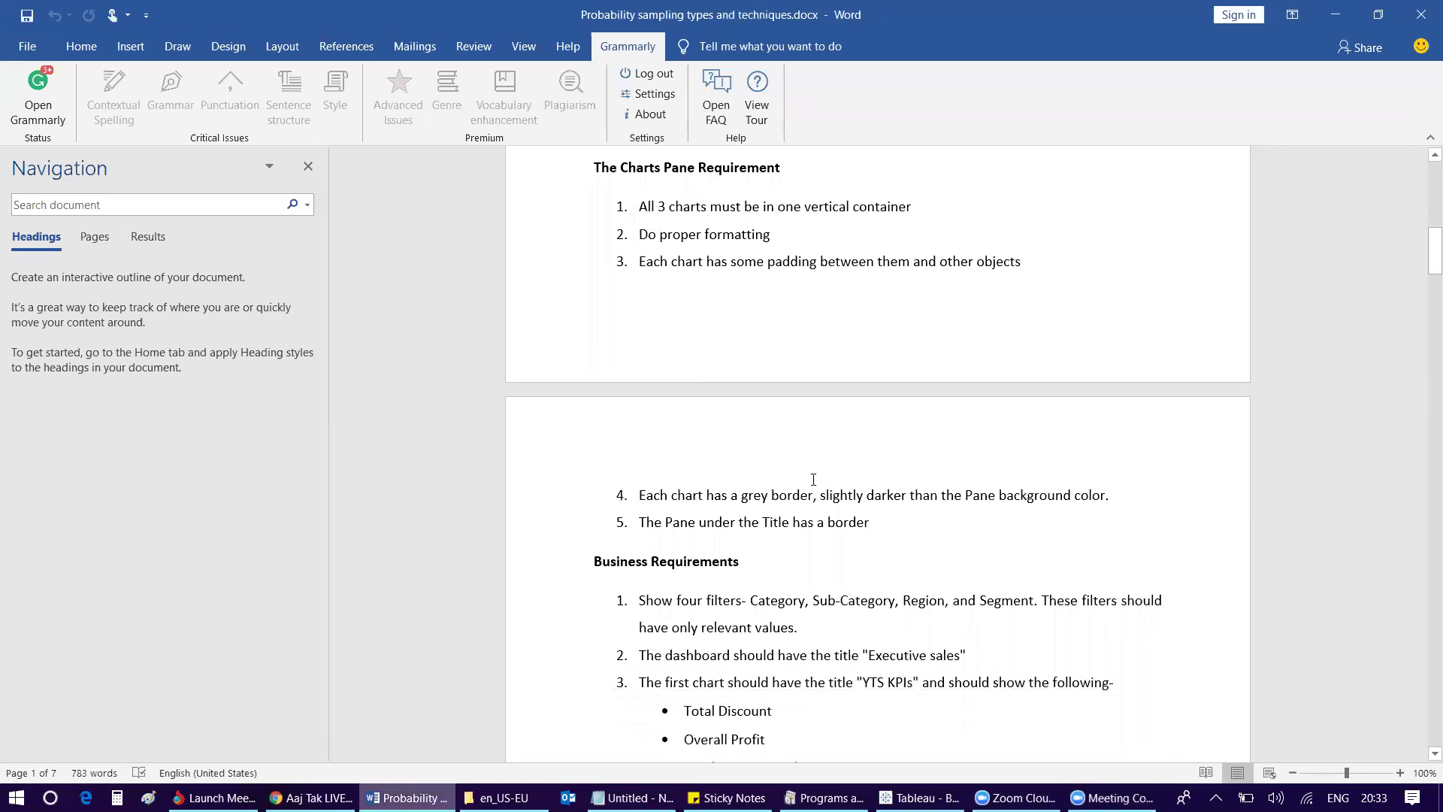
{"action": "scroll", "coordinate": [814, 479], "scroll_direction": "down", "scroll_amount": 6}
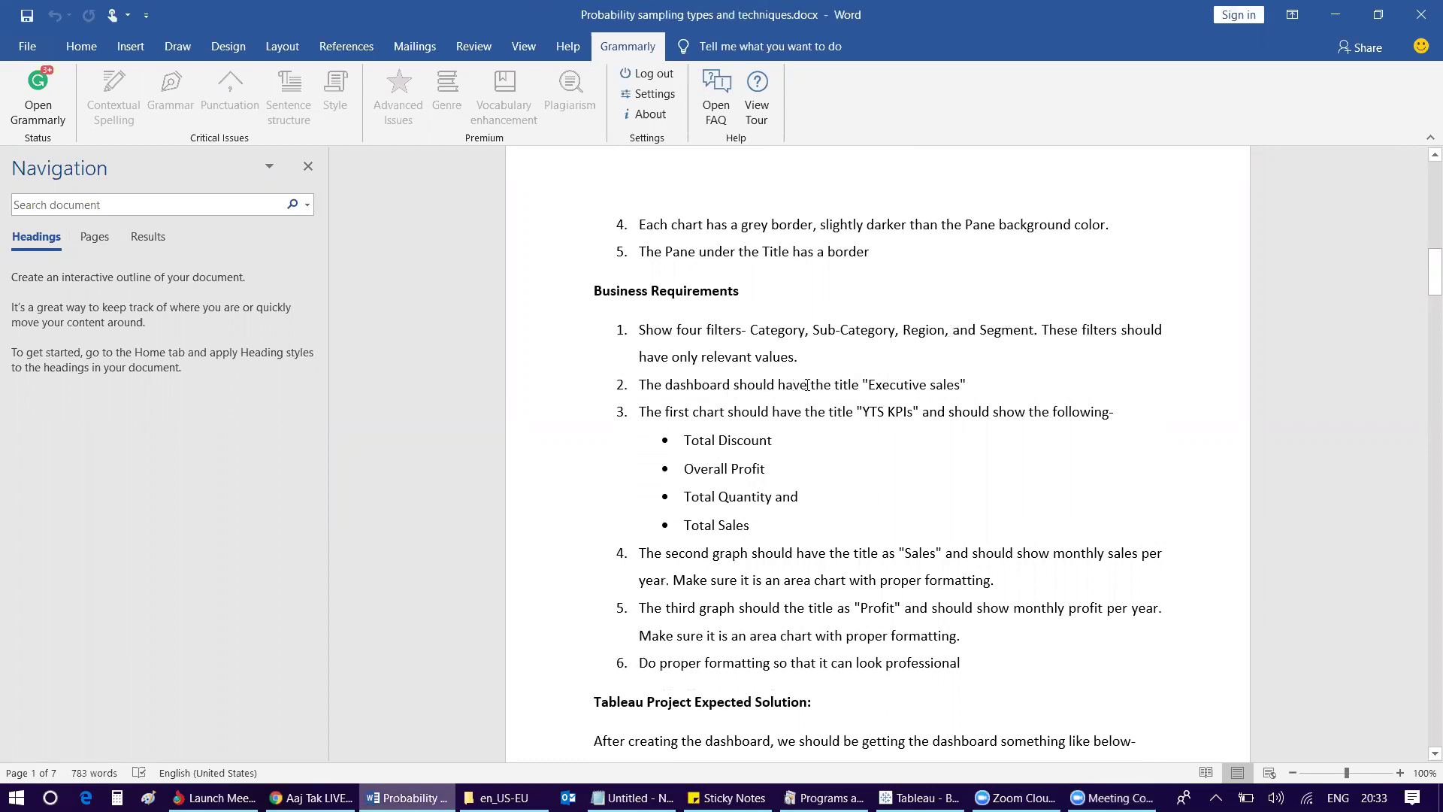
{"action": "left_click_drag", "start_coordinate": [807, 385], "coordinate": [922, 375]}
{"action": "left_click", "coordinate": [921, 384]}
{"action": "left_click_drag", "start_coordinate": [968, 660], "coordinate": [589, 393]}
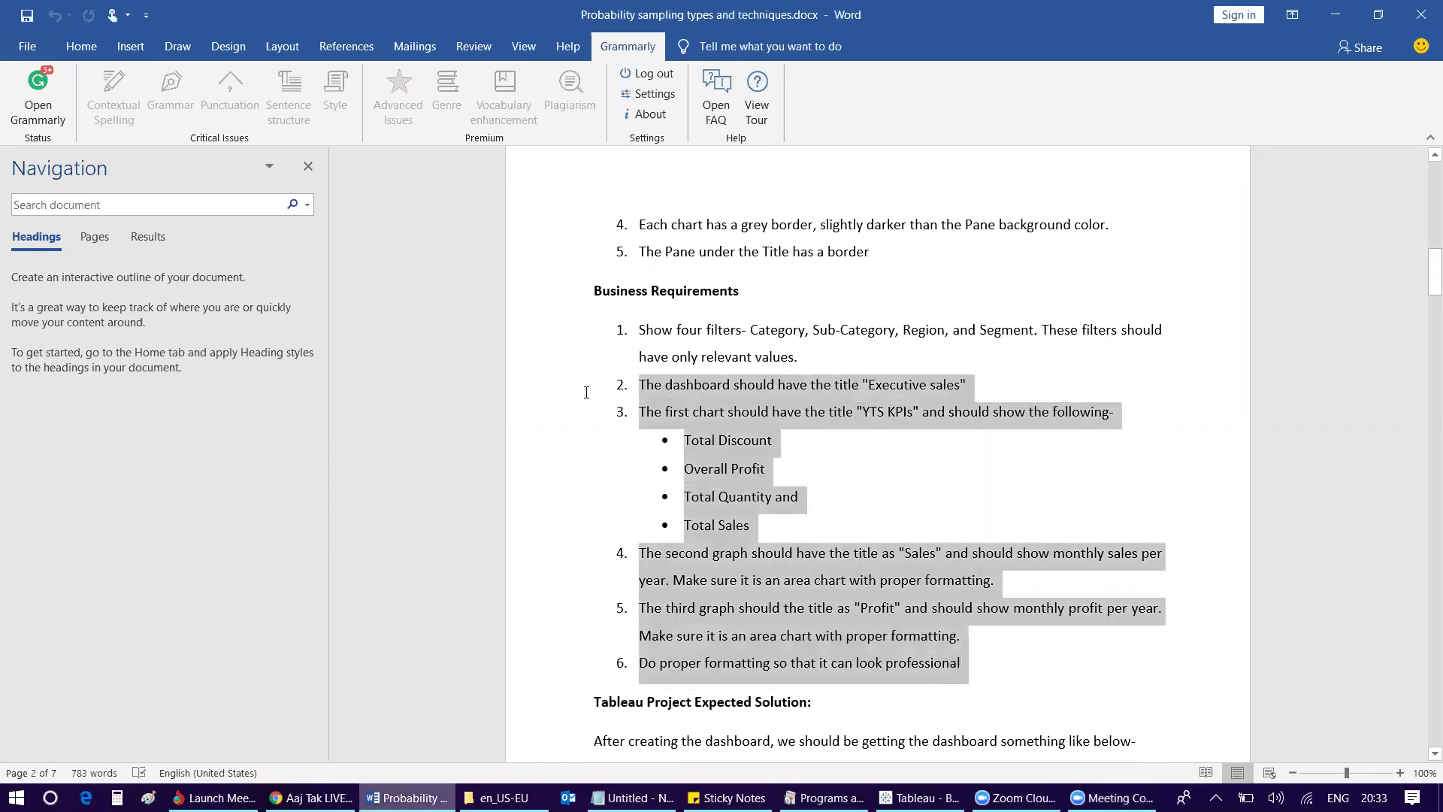
{"action": "left_click", "coordinate": [805, 439]}
{"action": "scroll", "coordinate": [851, 487], "scroll_direction": "down", "scroll_amount": 2}
{"action": "scroll", "coordinate": [852, 487], "scroll_direction": "down", "scroll_amount": 5}
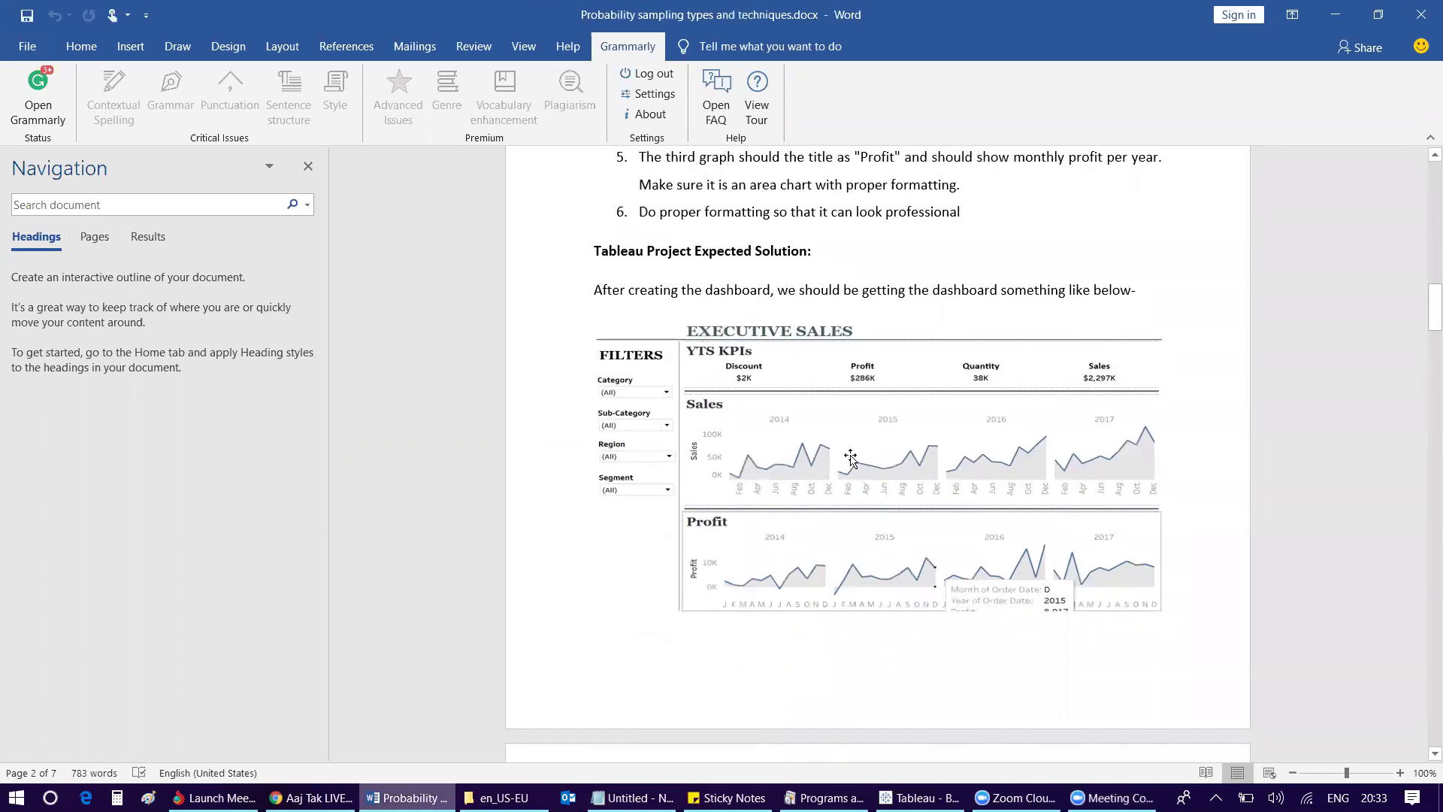
{"action": "left_click", "coordinate": [854, 456]}
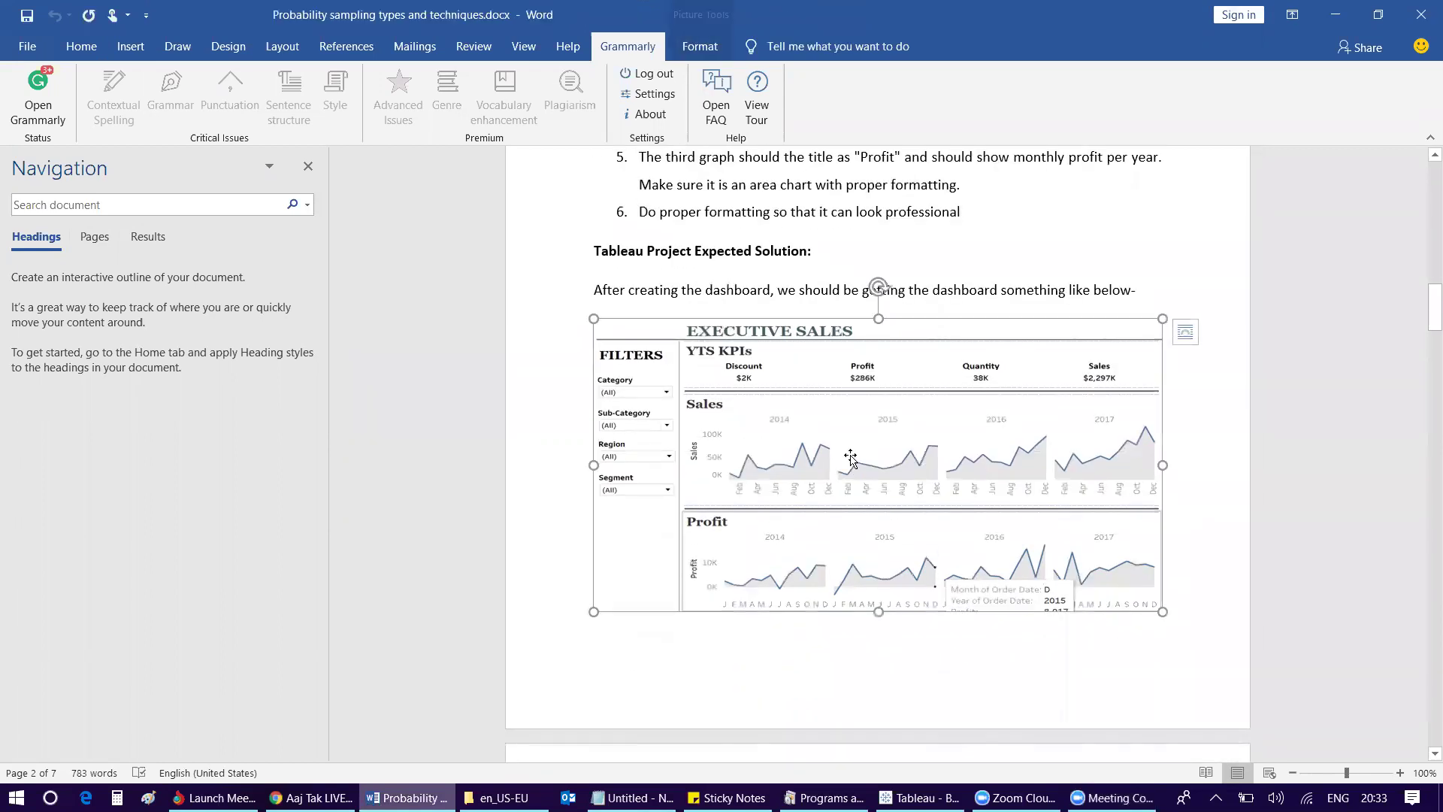
{"action": "left_click", "coordinate": [1015, 274]}
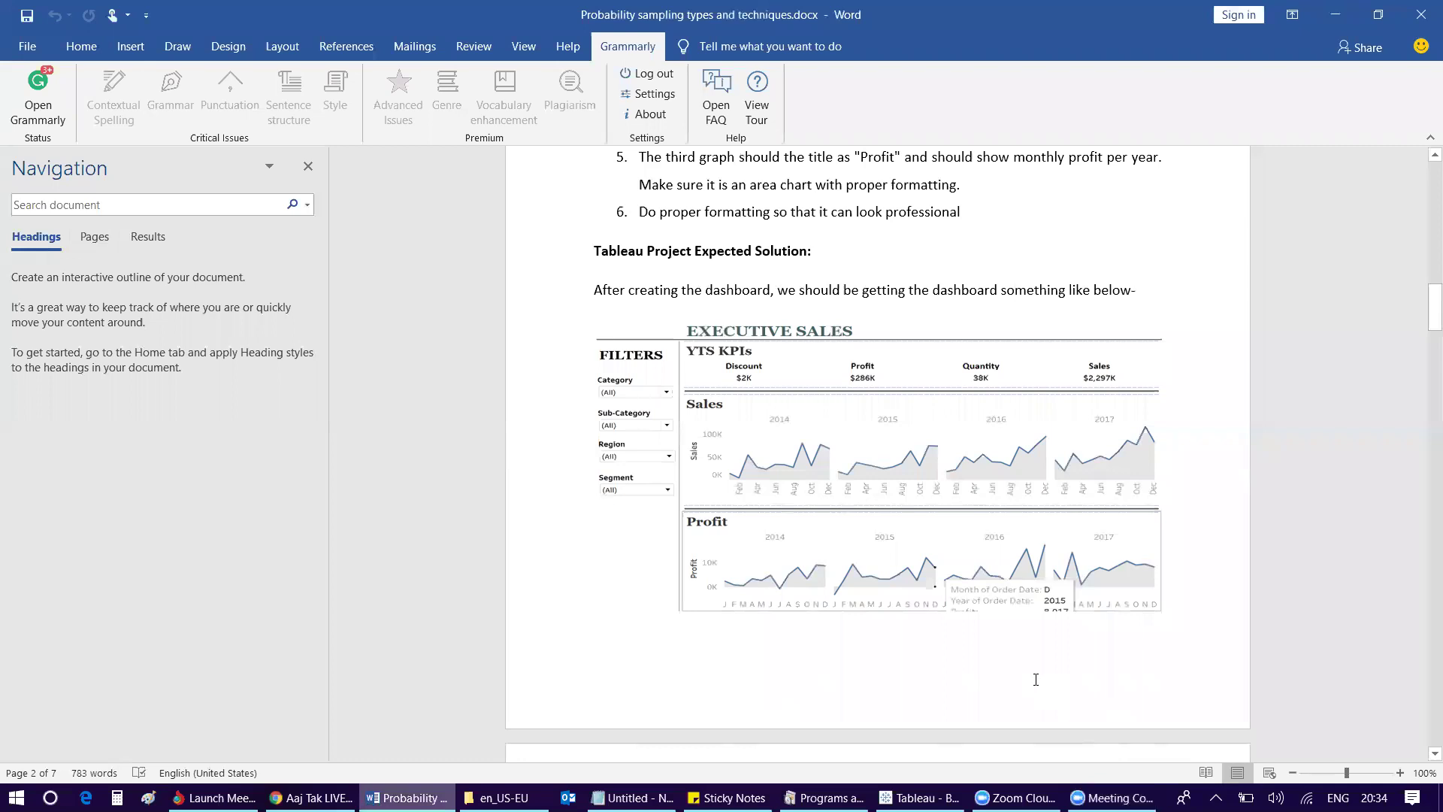
Step: Connect Tableau to the Sample - Superstore.xls Excel workbook
{"action": "mouse_move", "coordinate": [917, 798]}
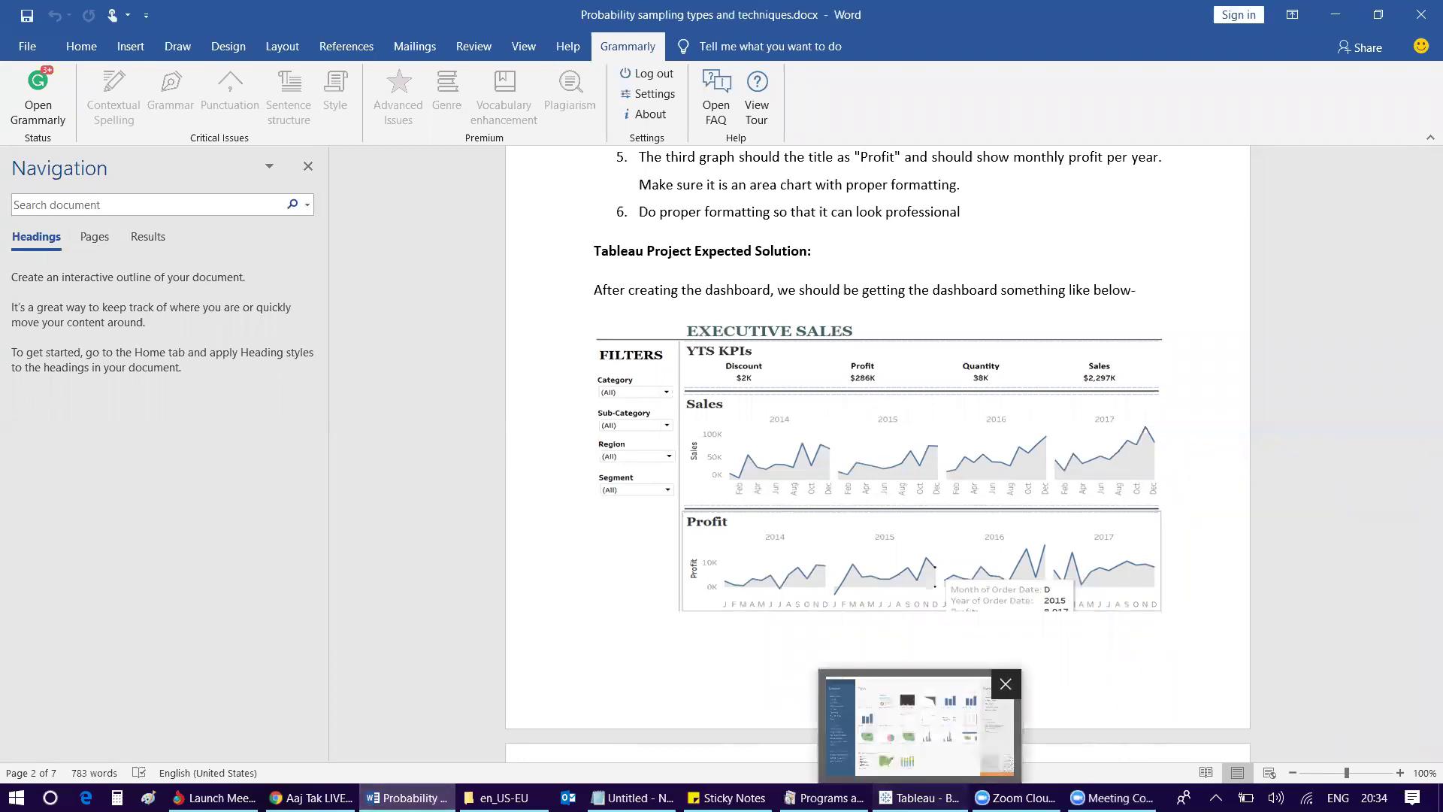
{"action": "left_click", "coordinate": [1028, 712]}
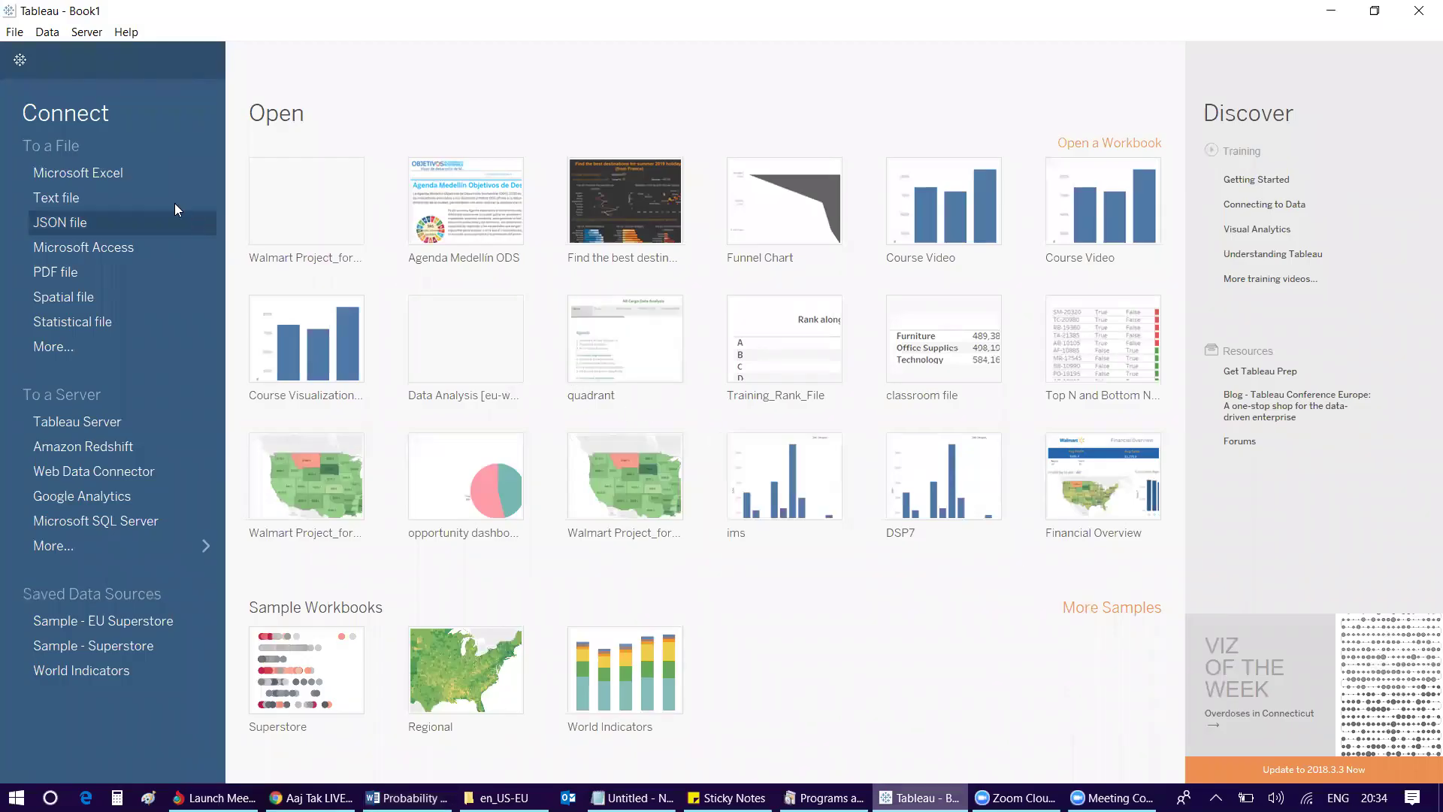
{"action": "left_click", "coordinate": [134, 171]}
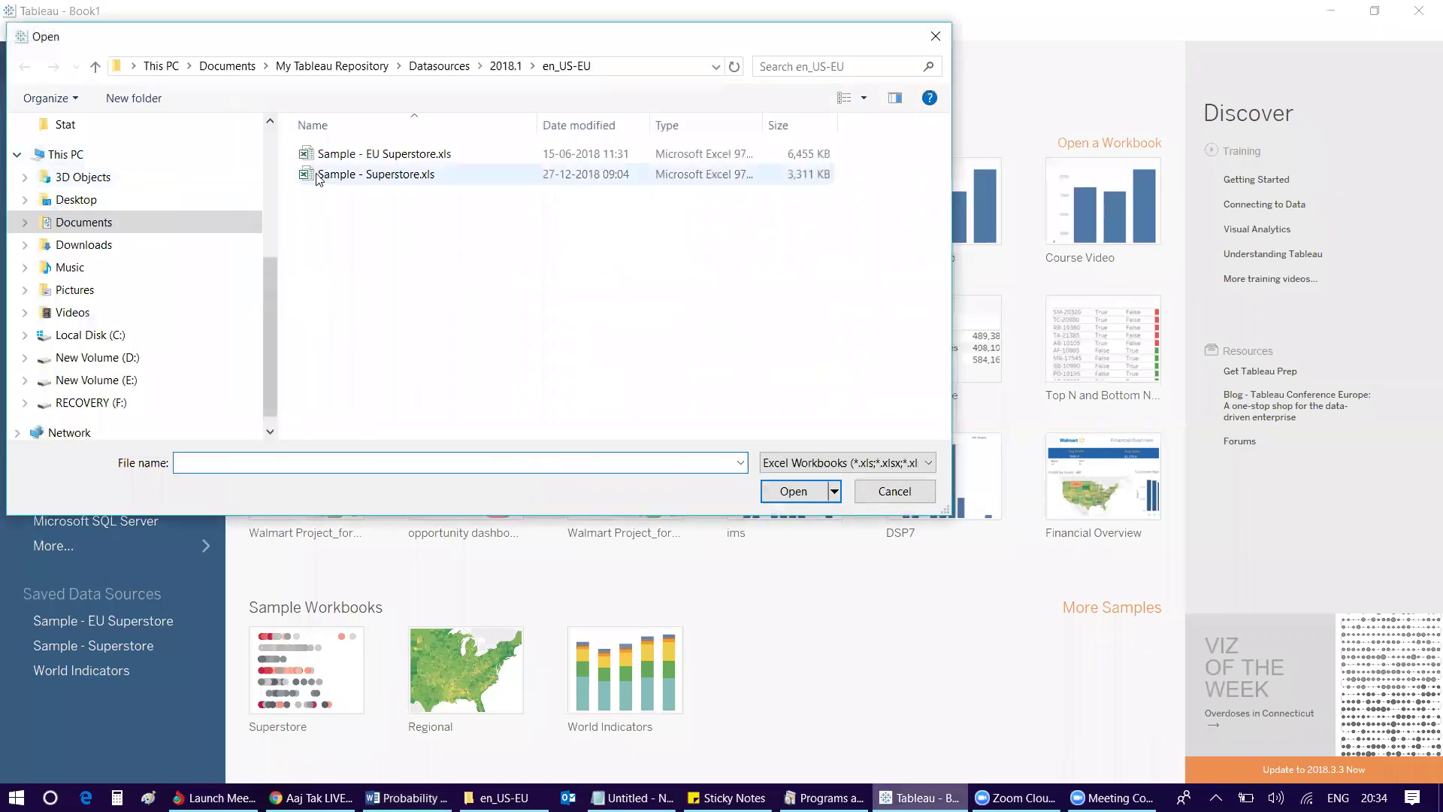
{"action": "double_click", "coordinate": [323, 177]}
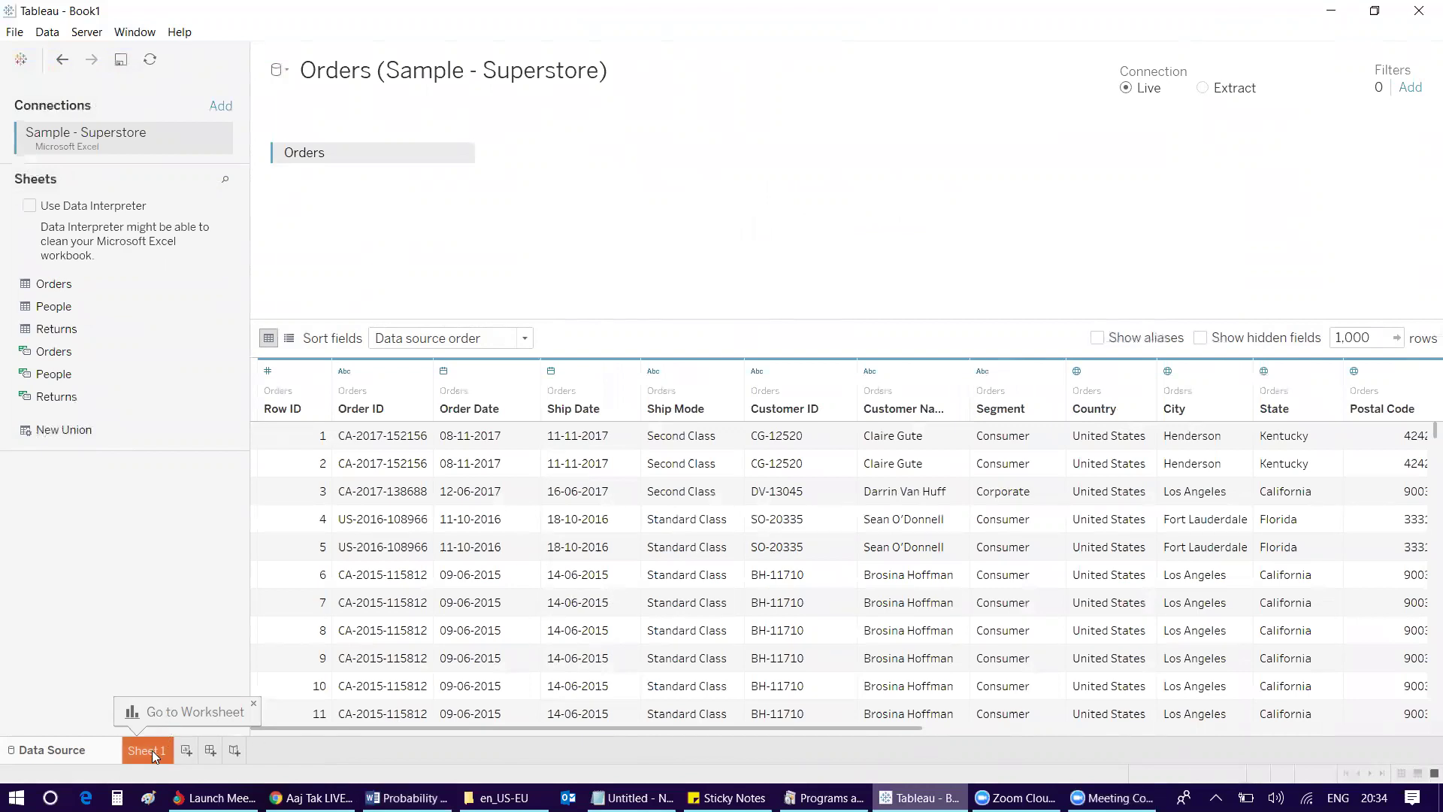
Step: Compare Sheet 1 with the reference picture, then rename the sheet to 'YTS KPI'
{"action": "left_click", "coordinate": [152, 750]}
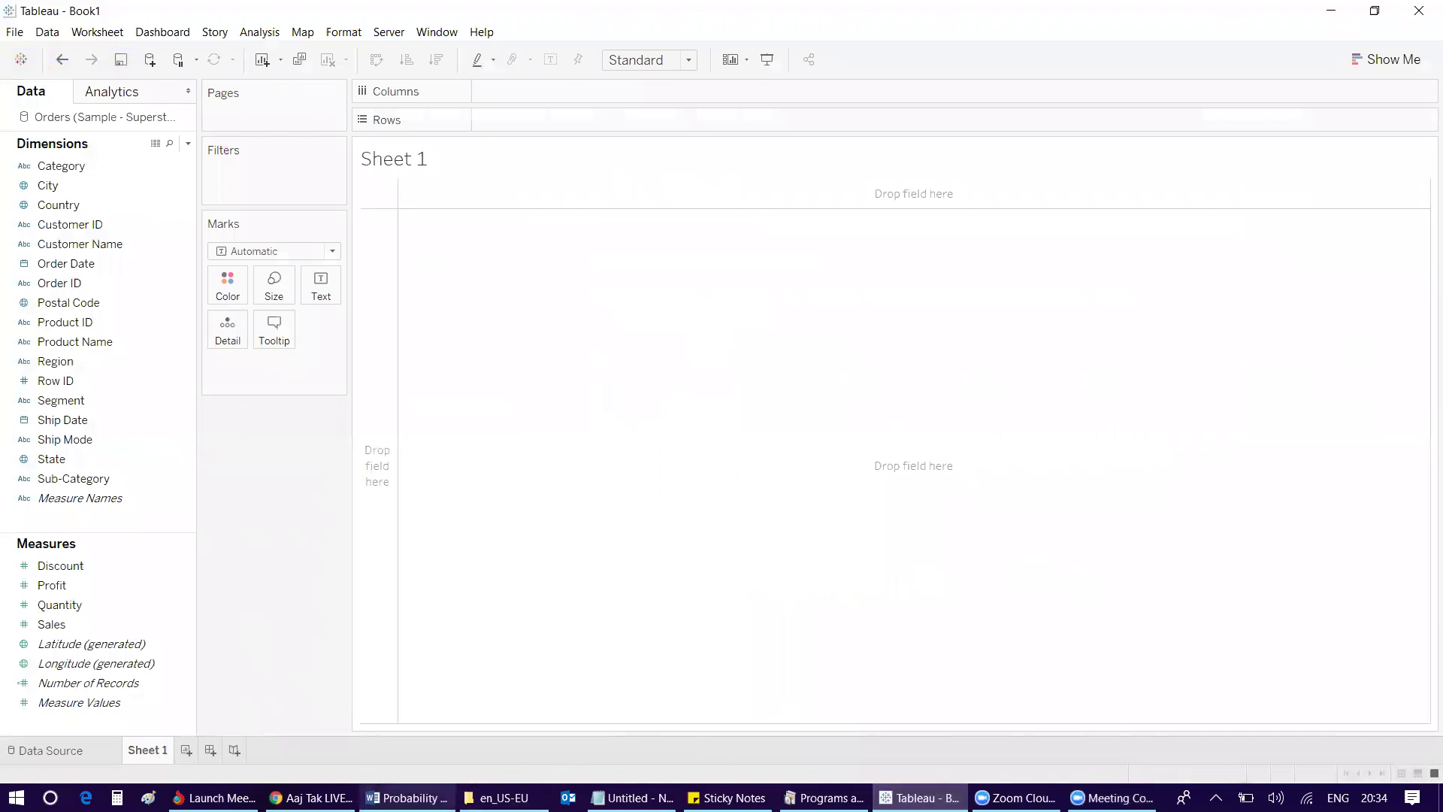
{"action": "left_click", "coordinate": [406, 798]}
{"action": "left_click", "coordinate": [742, 371]}
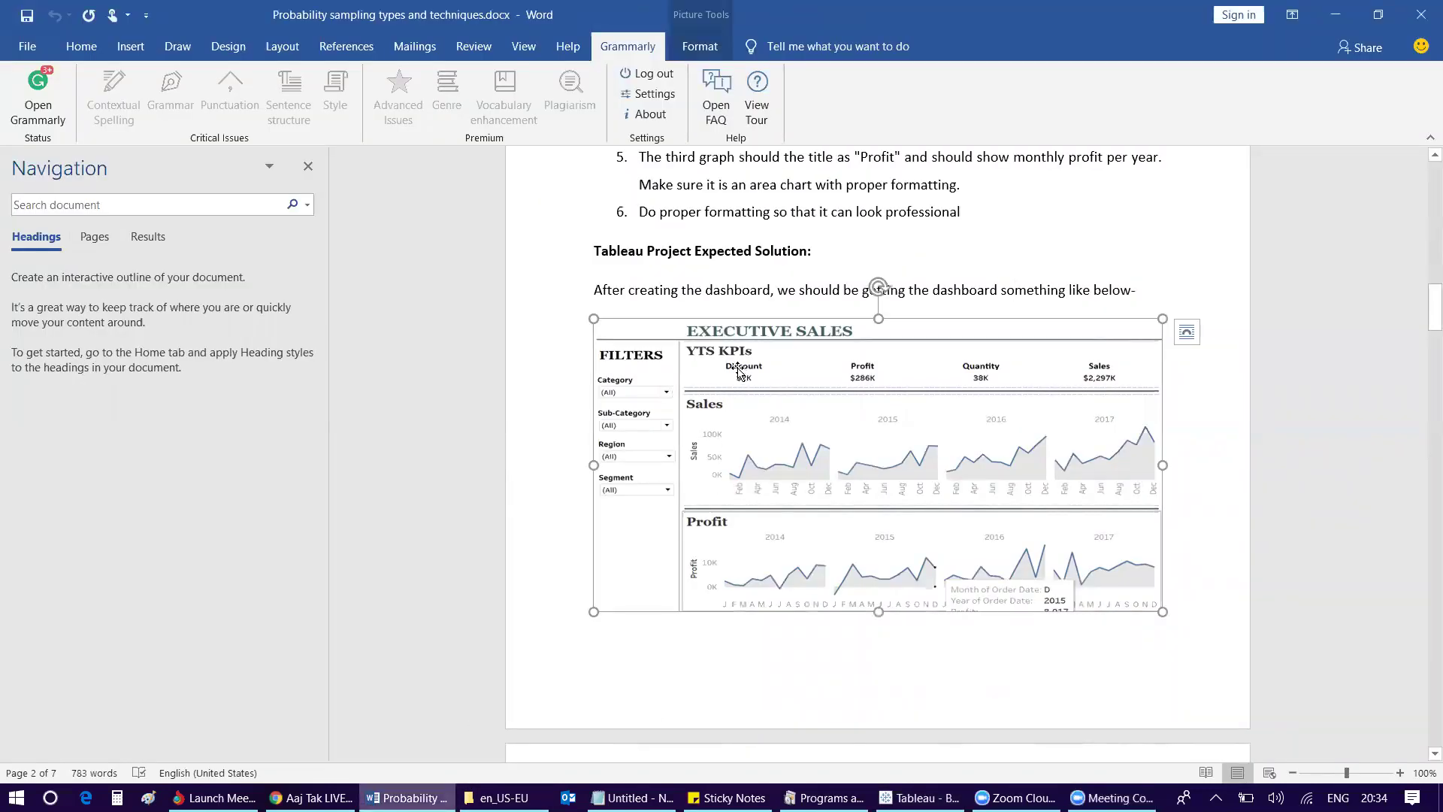
{"action": "left_click", "coordinate": [918, 798]}
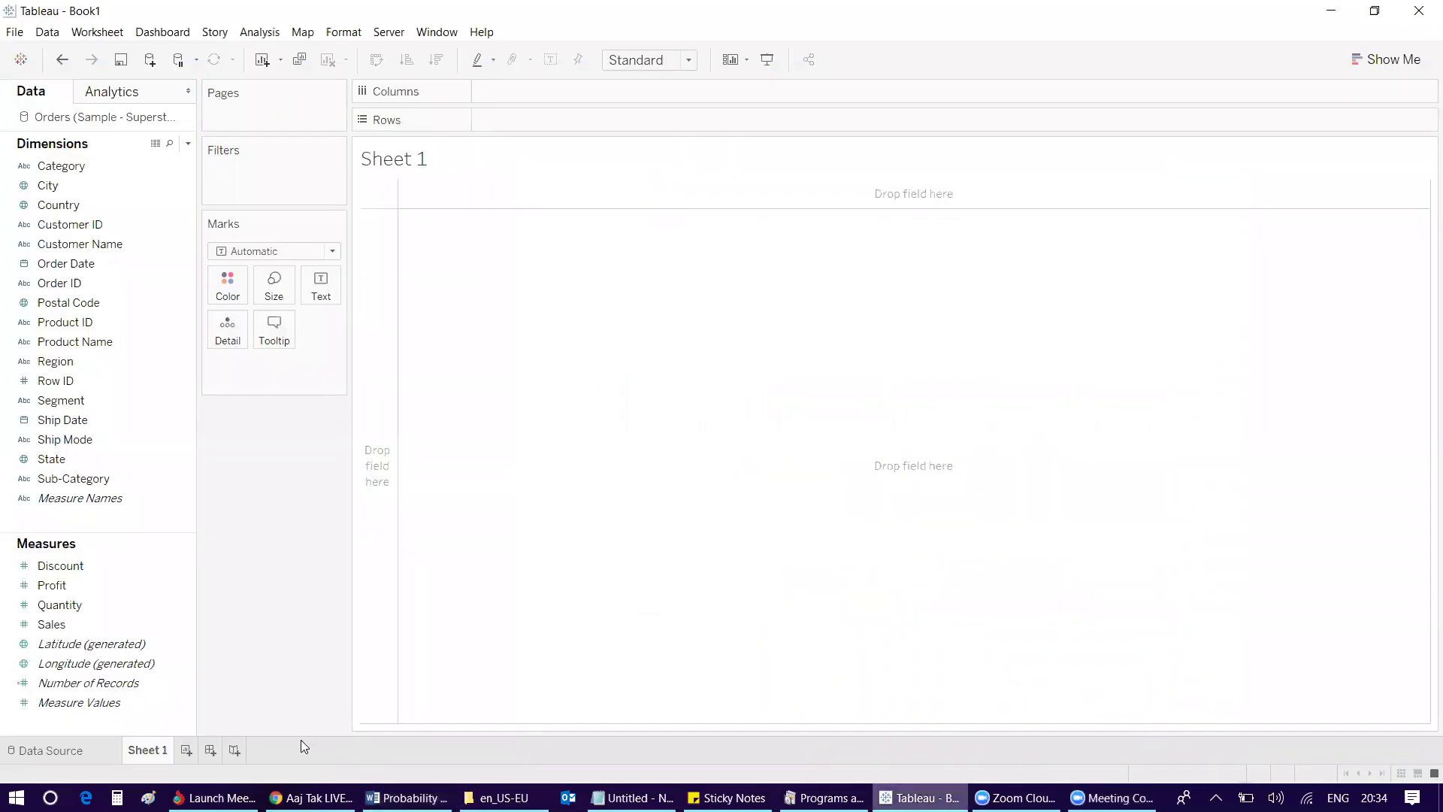
{"action": "left_click", "coordinate": [147, 757]}
{"action": "type", "text": "YTS KPI"}
{"action": "key", "text": "Return"}
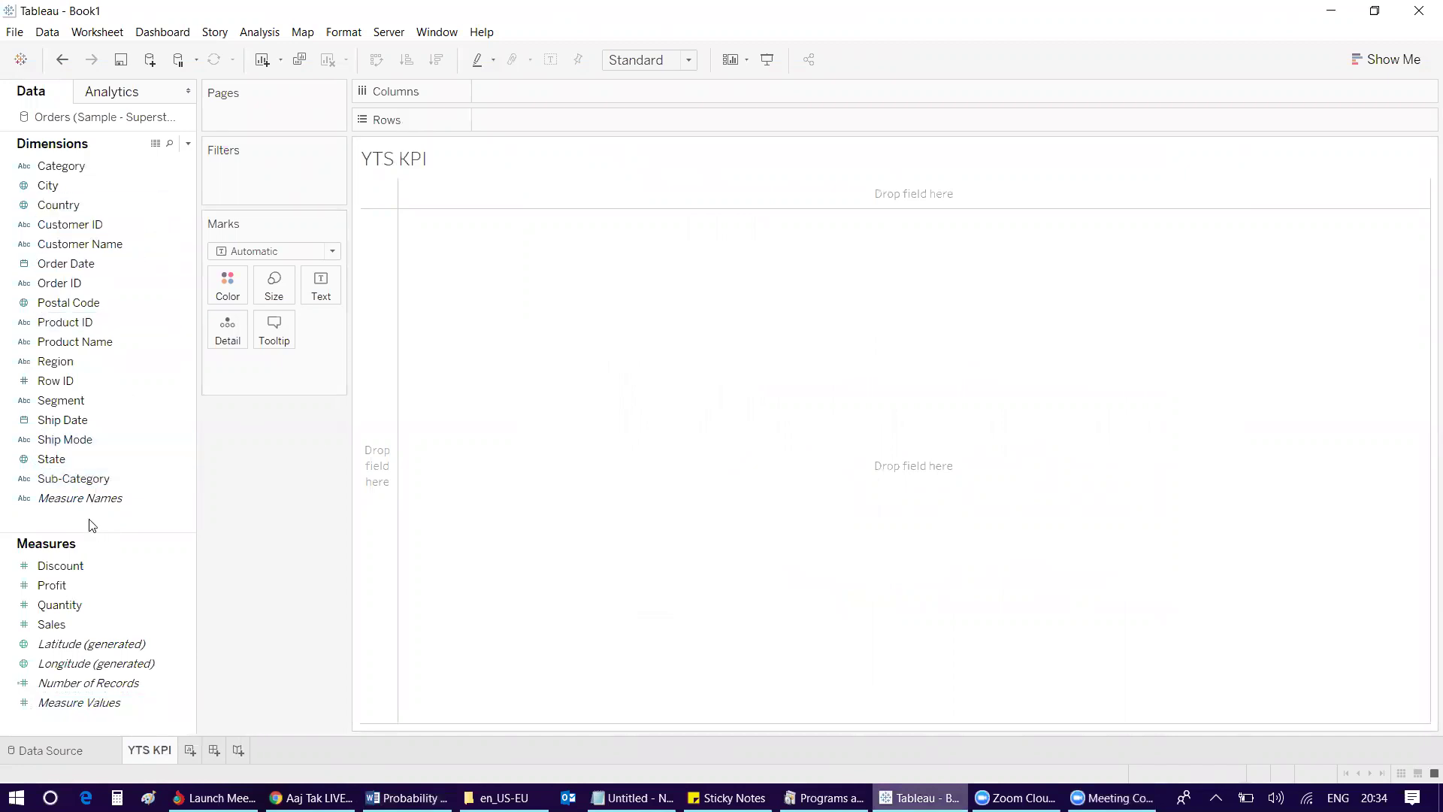
Step: Build a one-row text table from Measure Names and Measure Values
{"action": "left_click_drag", "start_coordinate": [90, 498], "coordinate": [541, 99]}
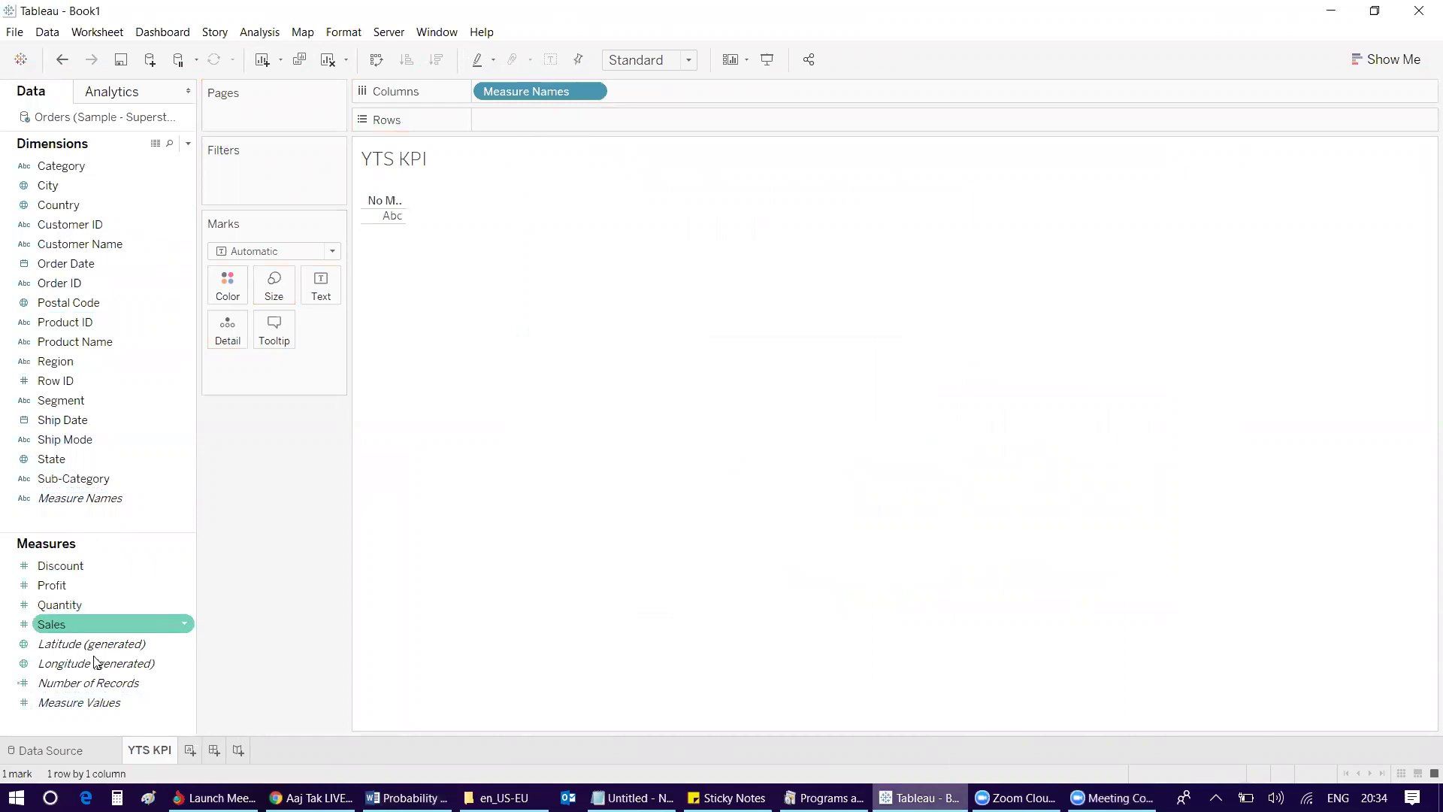
{"action": "left_click_drag", "start_coordinate": [76, 704], "coordinate": [535, 116]}
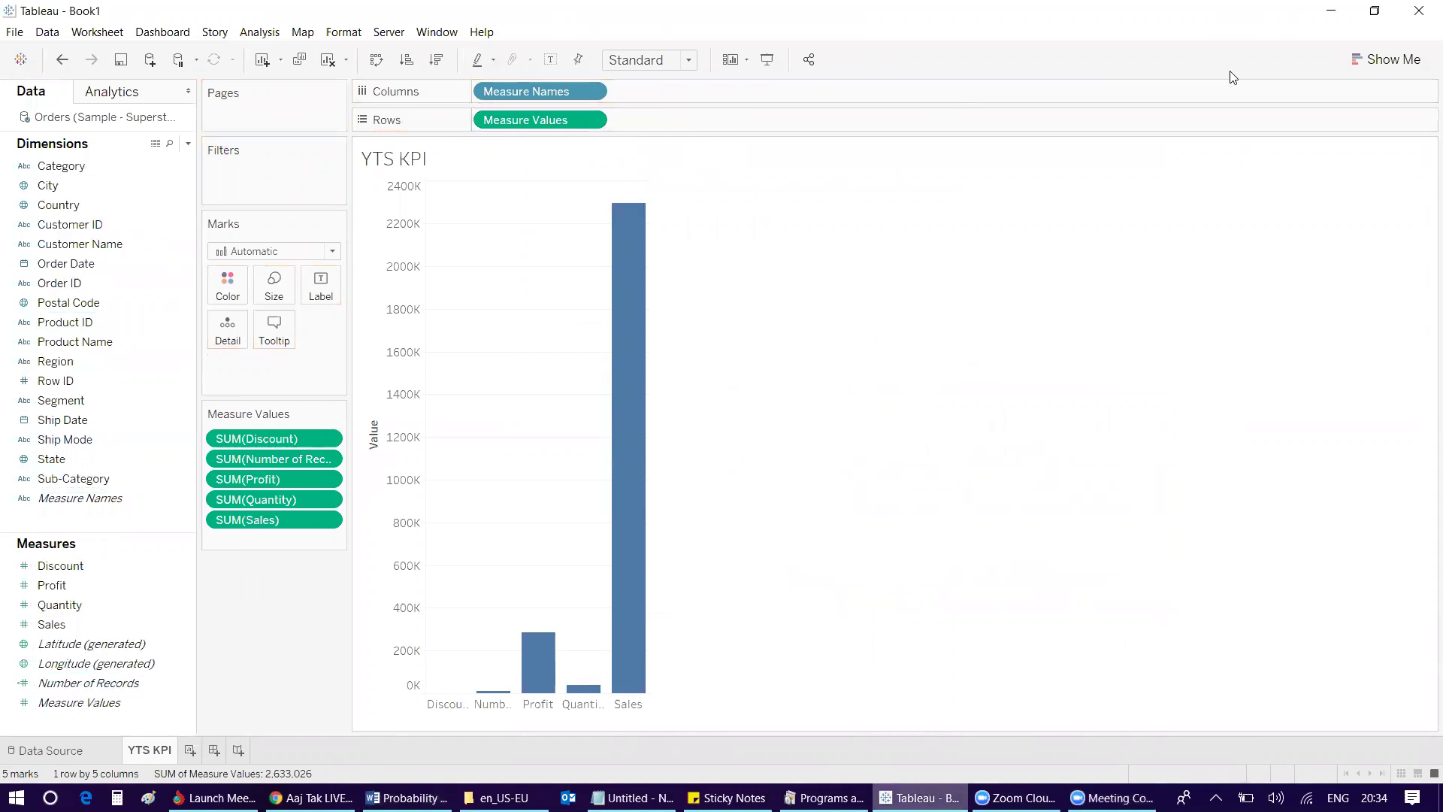
{"action": "left_click", "coordinate": [1375, 60]}
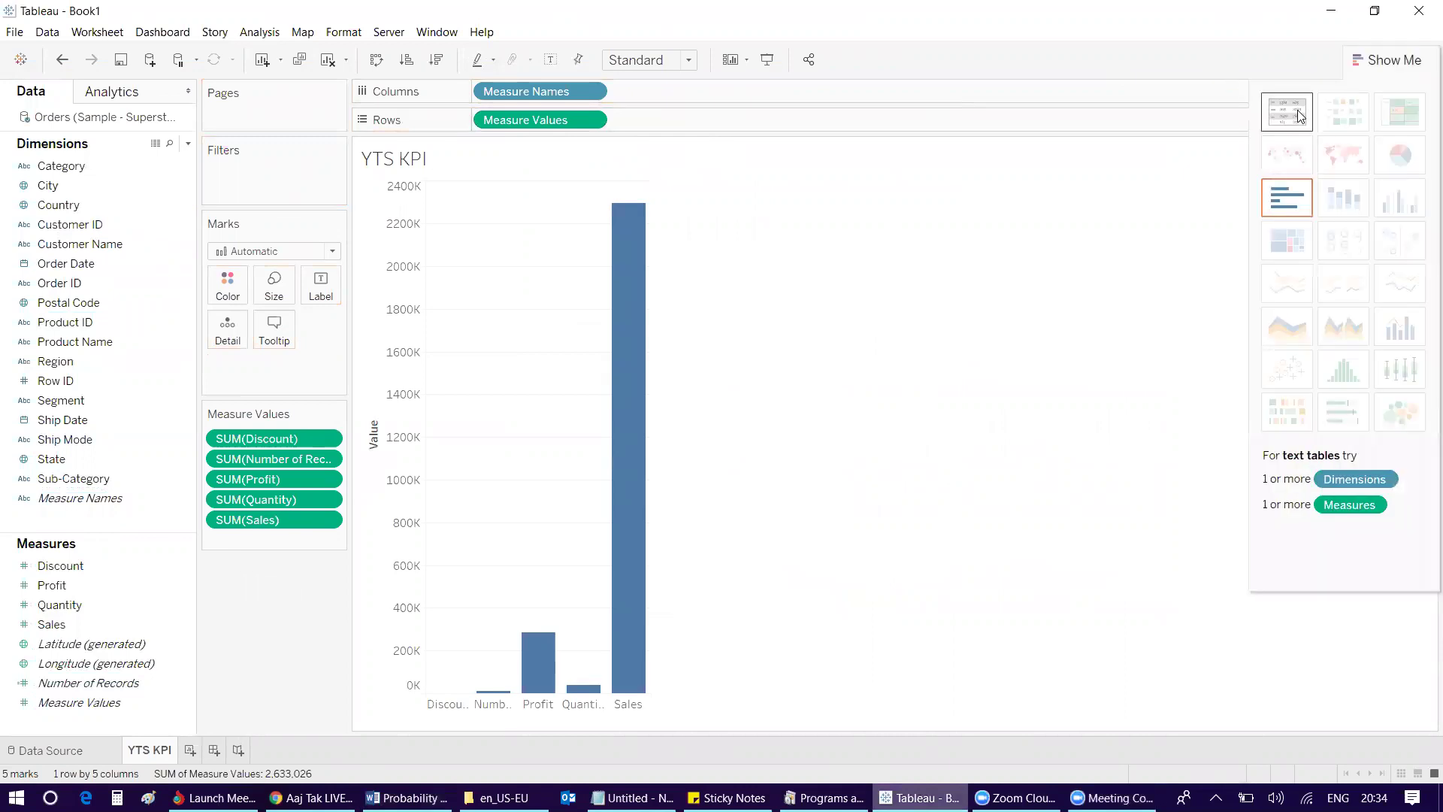
{"action": "left_click", "coordinate": [1299, 115]}
{"action": "left_click", "coordinate": [1394, 60]}
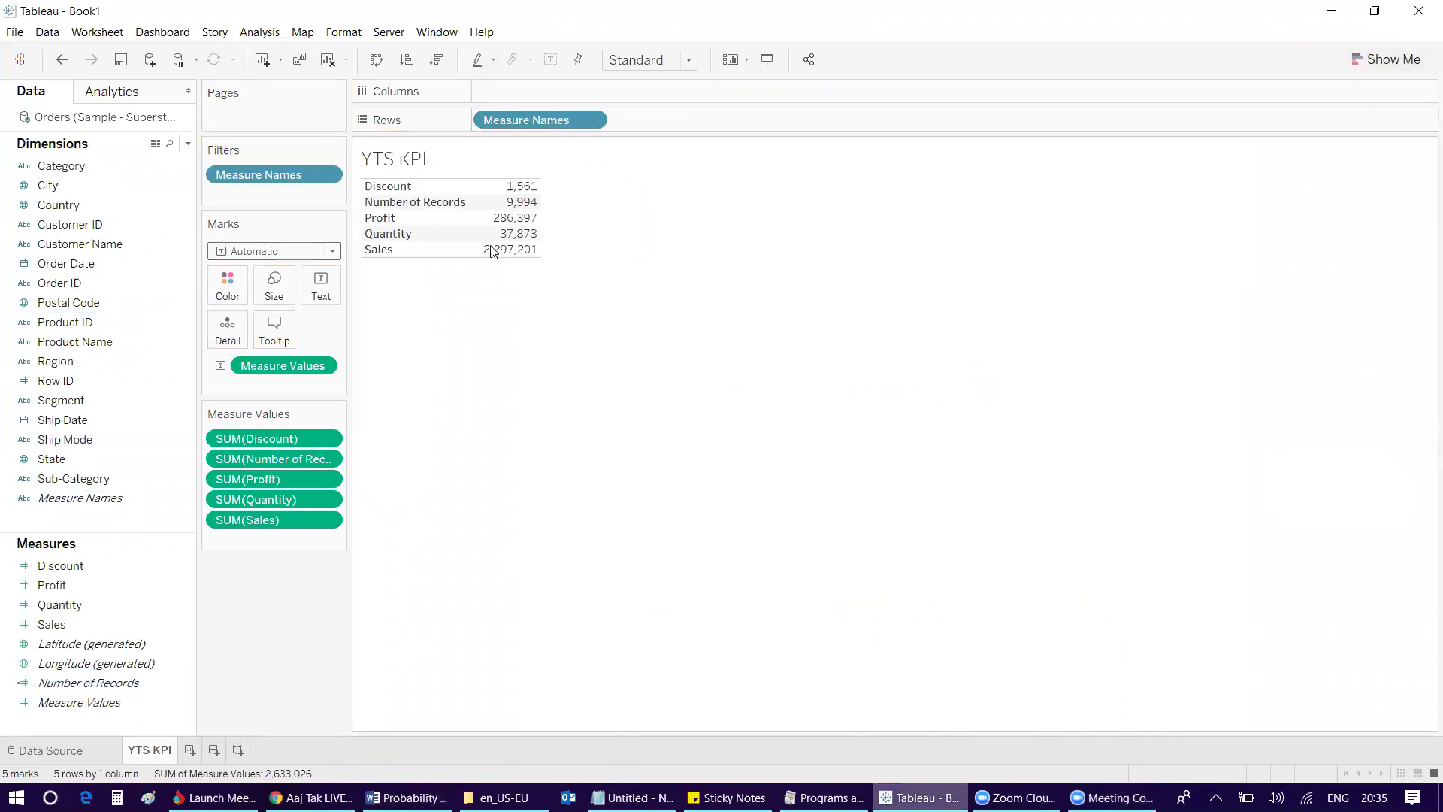
{"action": "left_click_drag", "start_coordinate": [523, 120], "coordinate": [432, 233]}
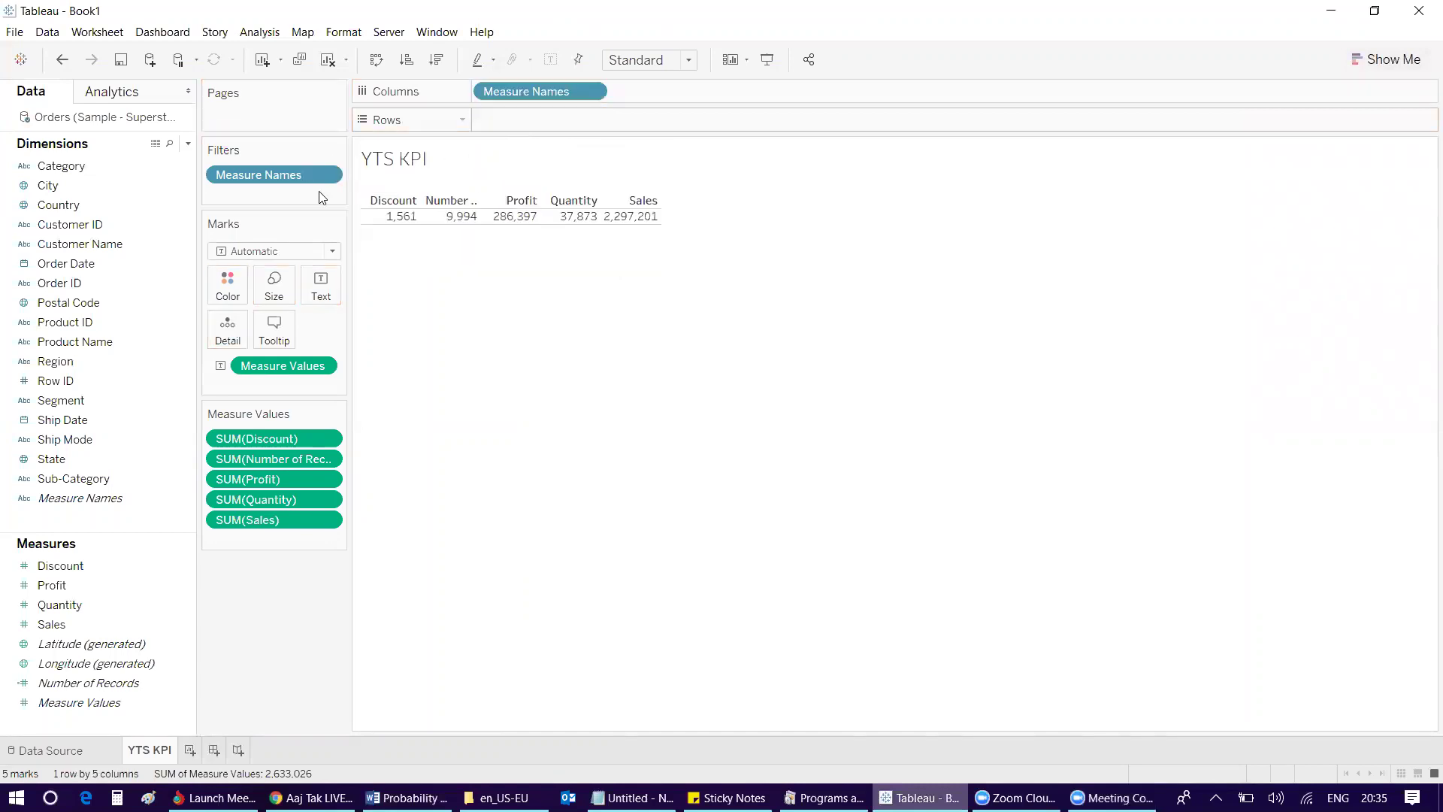
Step: Change the title to 'YTS KPIs' in bold Georgia, and remove SUM(Number of Records) from the table
{"action": "double_click", "coordinate": [463, 171]}
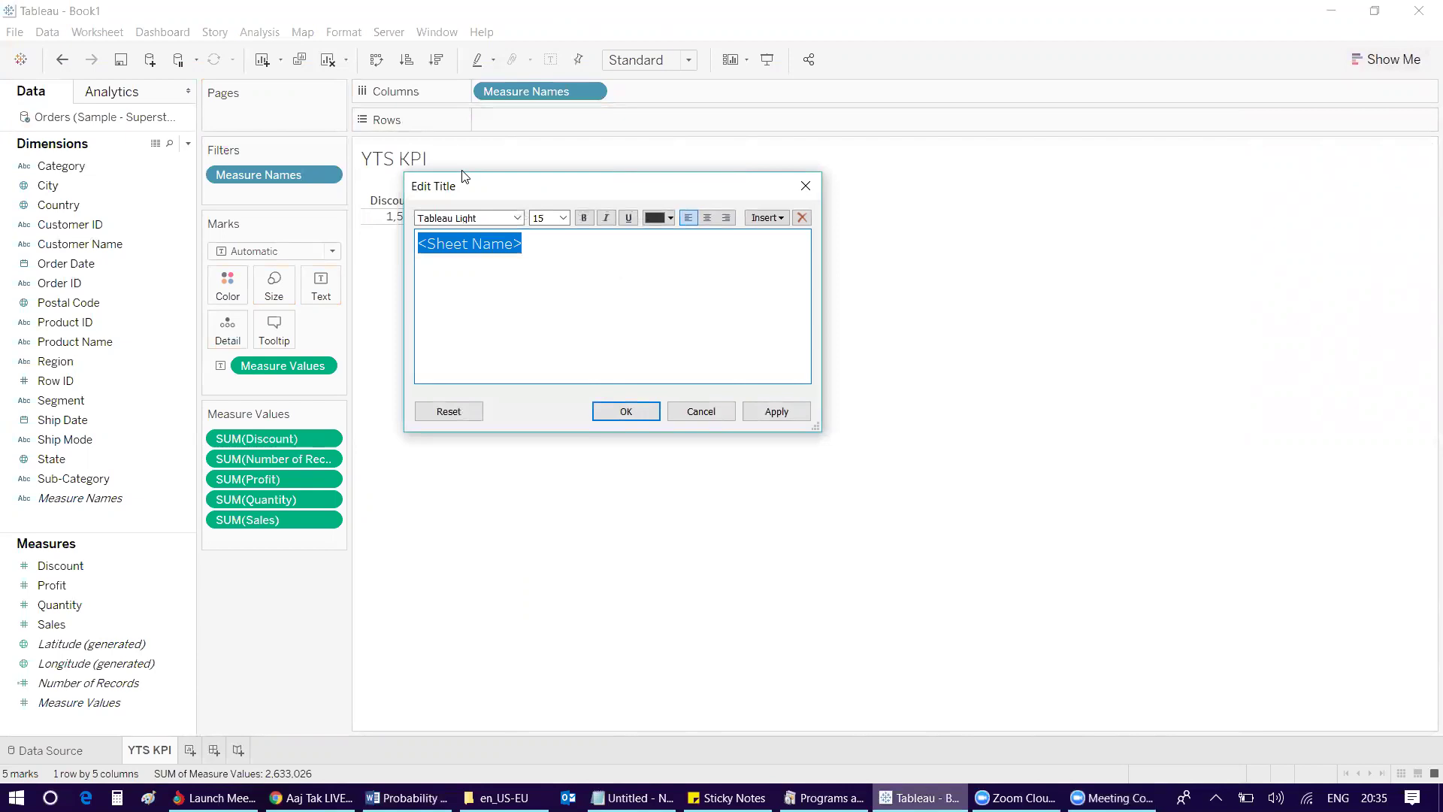
{"action": "type", "text": "YTS KPIs"}
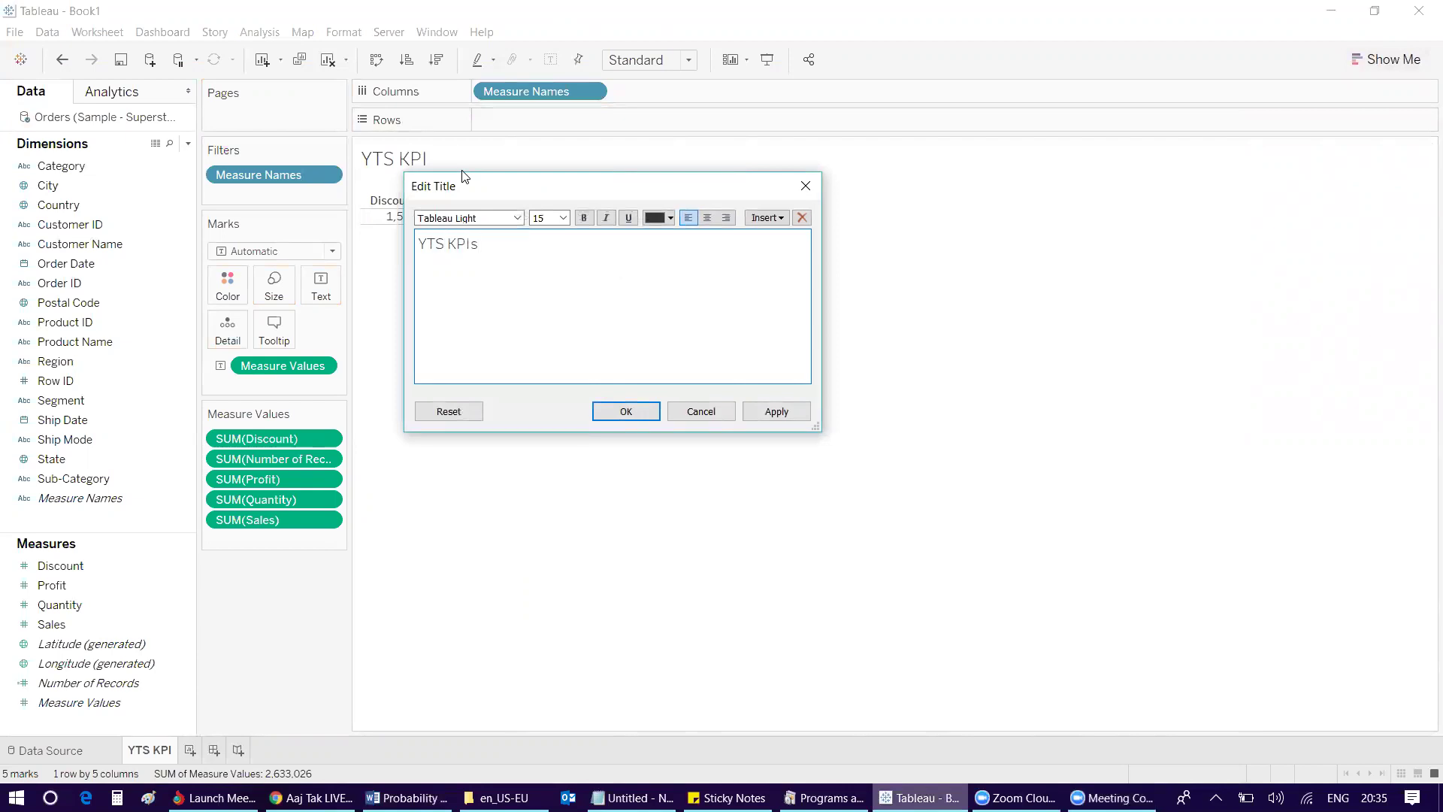
{"action": "key", "text": "shift+Tab"}
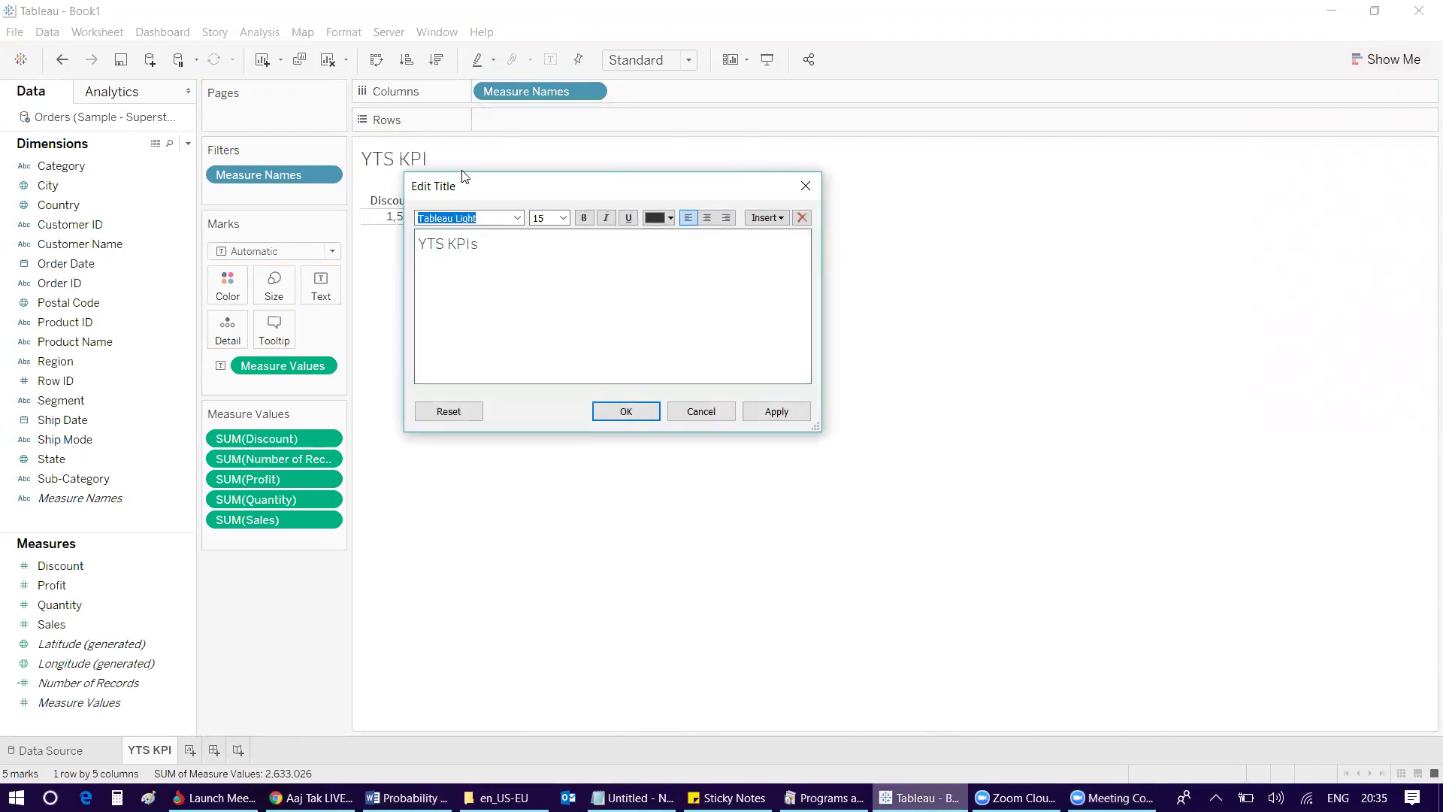
{"action": "key", "text": "Tab"}
{"action": "key", "text": "ctrl+a"}
{"action": "left_click", "coordinate": [493, 215]}
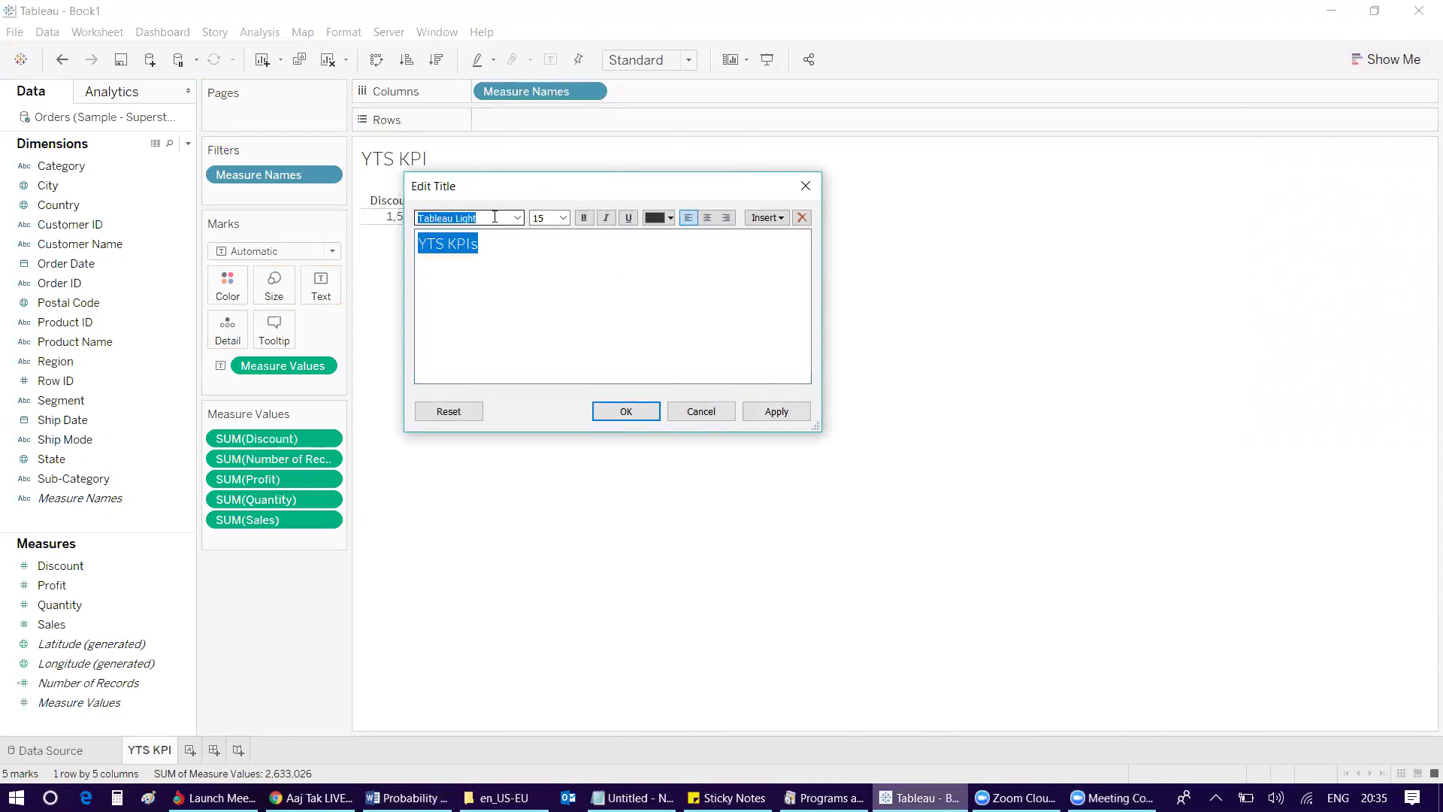
{"action": "type", "text": "Georgia"}
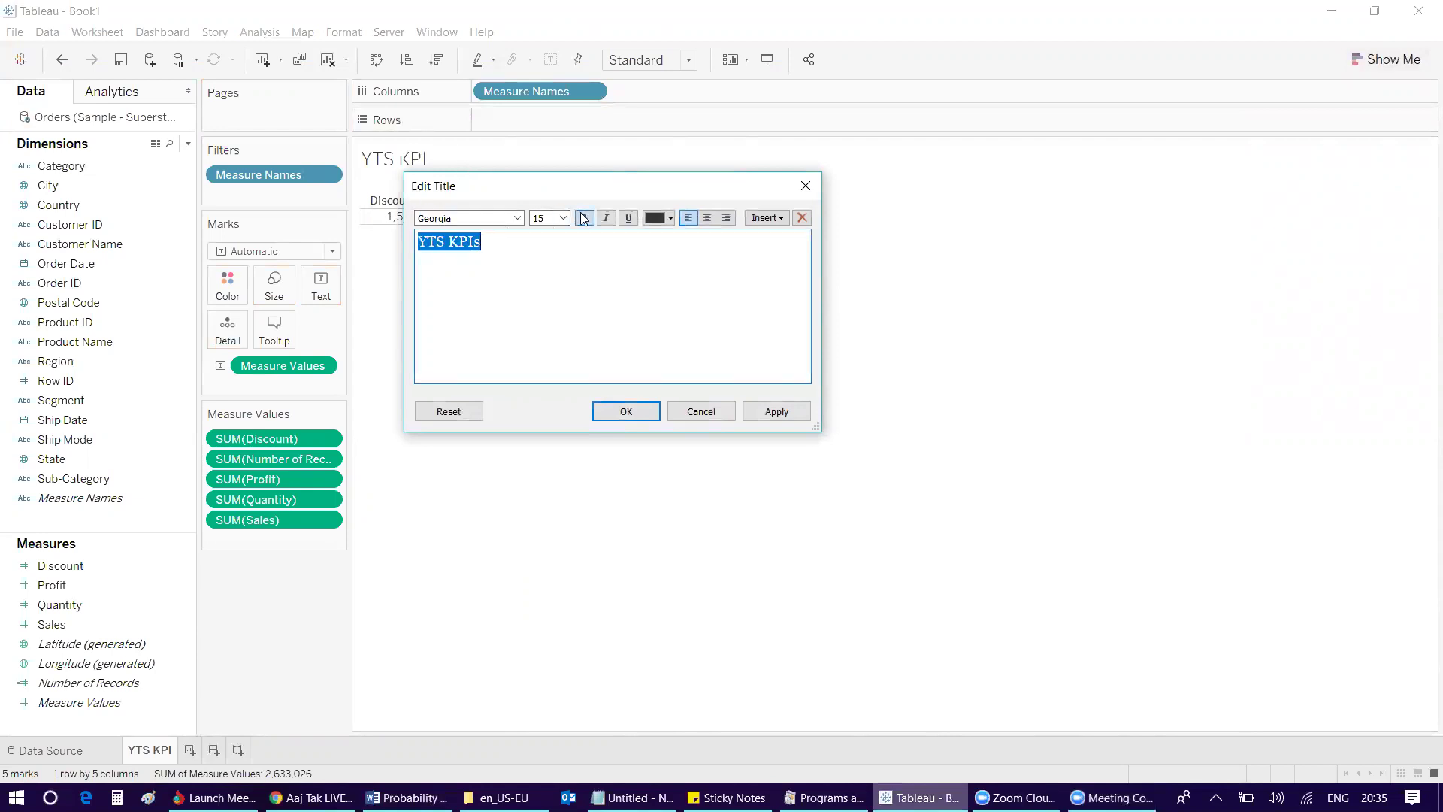
{"action": "left_click", "coordinate": [583, 218]}
{"action": "left_click", "coordinate": [625, 411]}
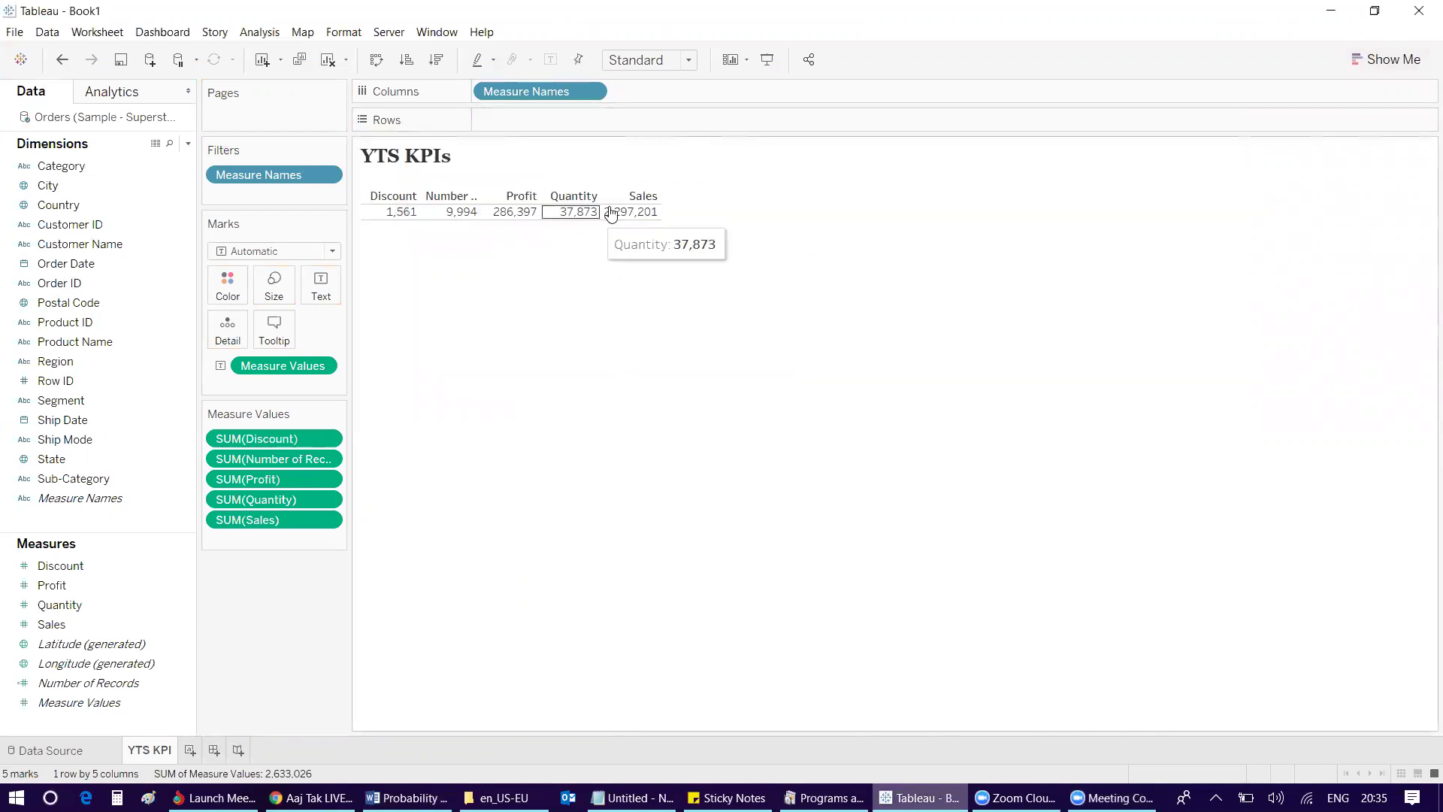
{"action": "left_click_drag", "start_coordinate": [298, 461], "coordinate": [35, 475]}
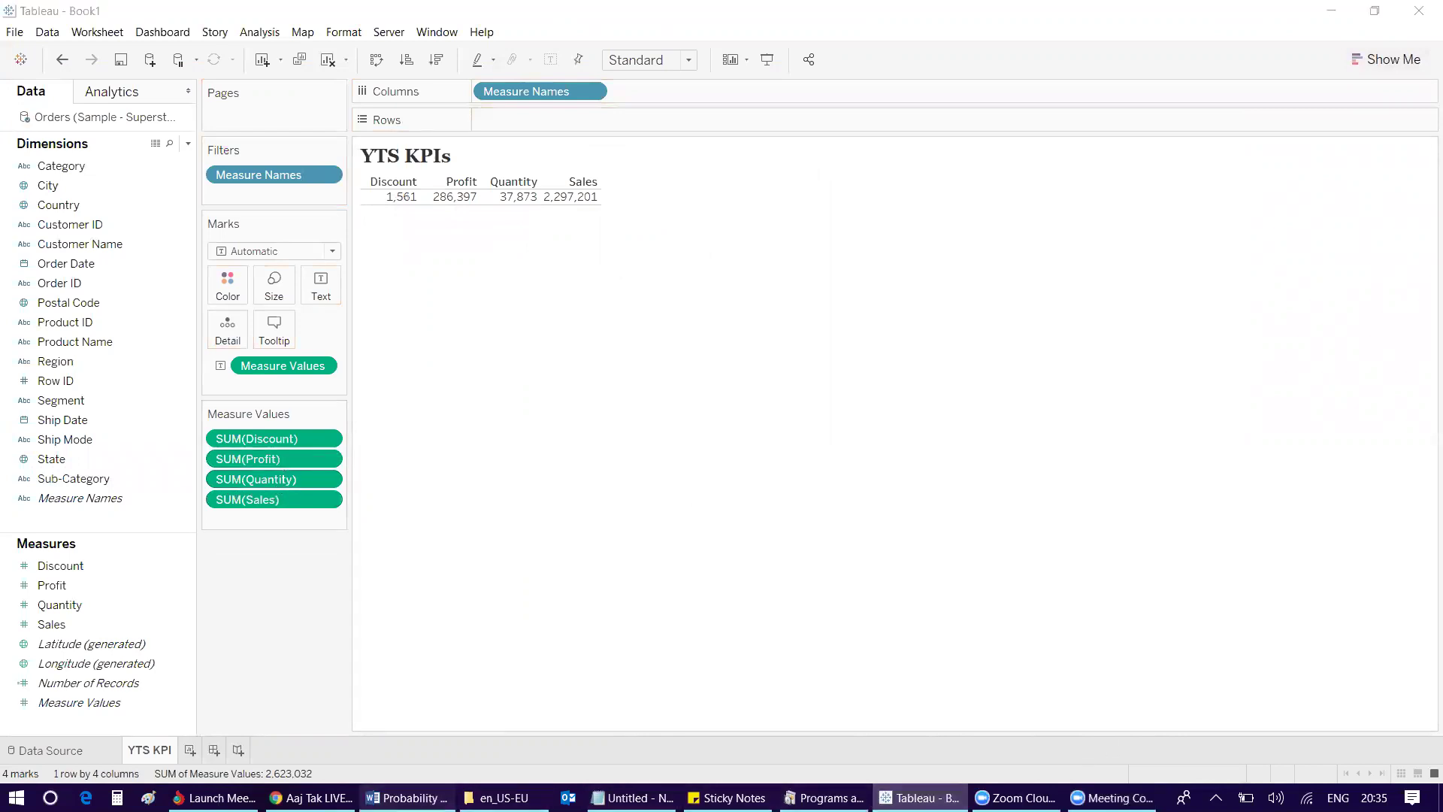
Step: After checking the Word reference, make the table cells taller and fit the view to full width
{"action": "left_click", "coordinate": [405, 797]}
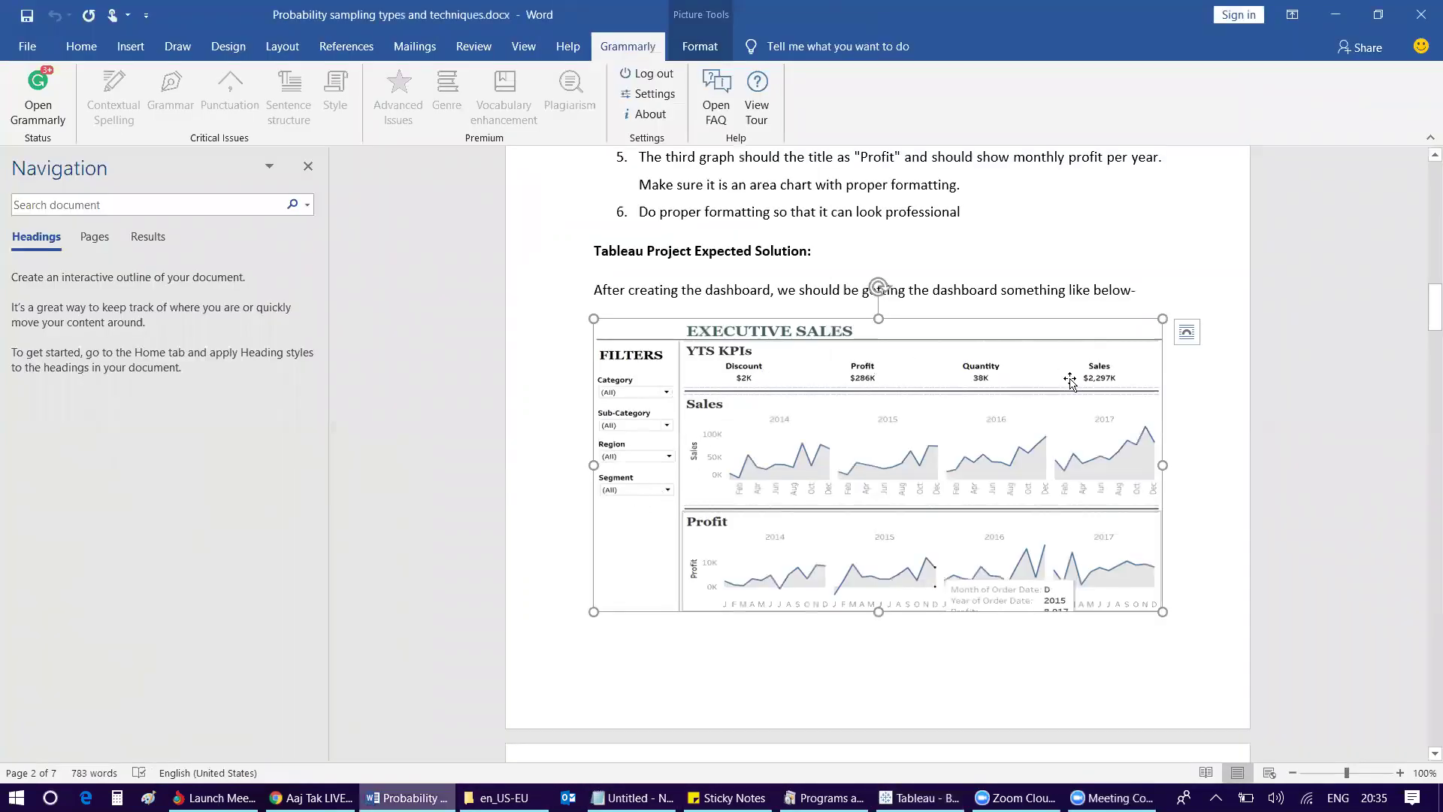
{"action": "key", "text": "alt+Tab"}
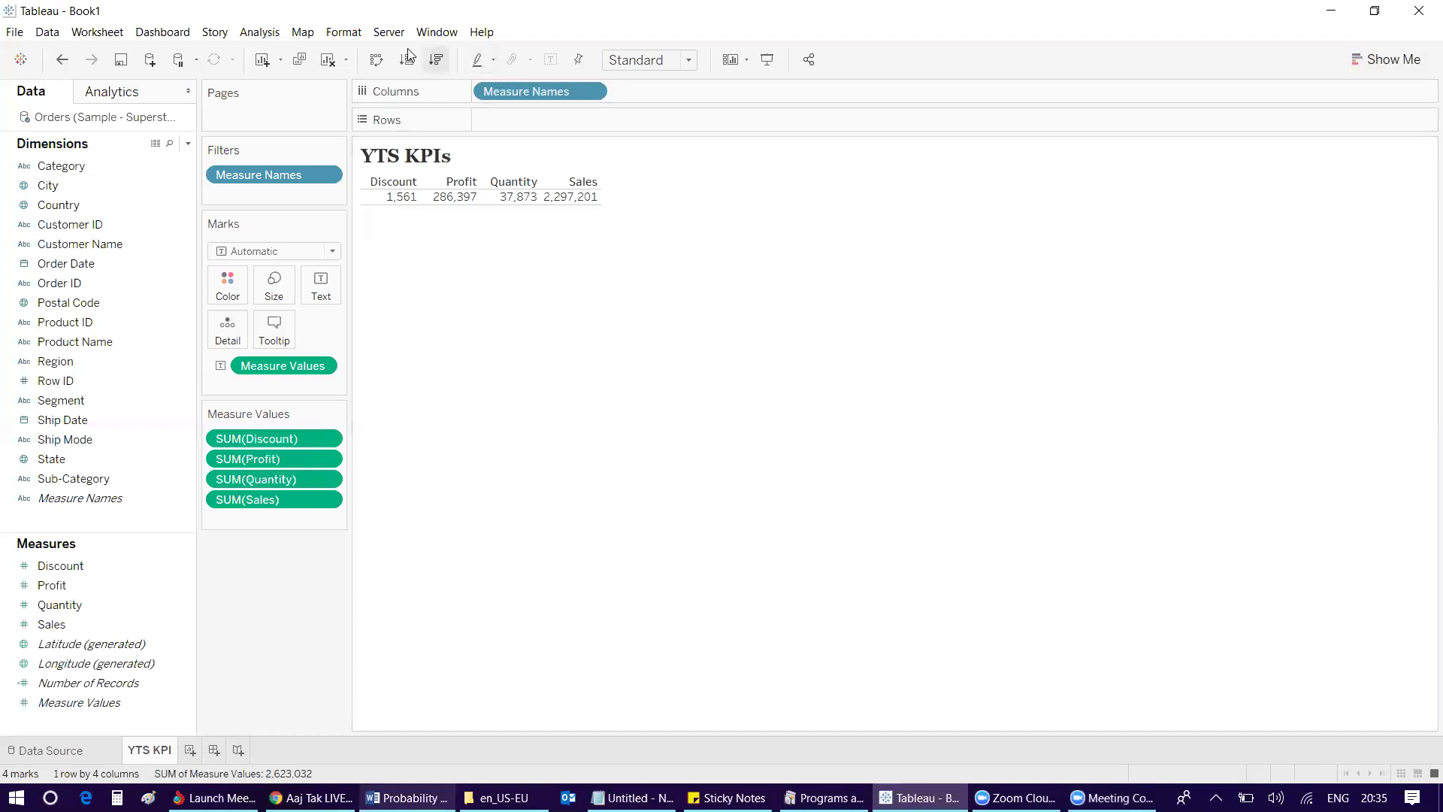
{"action": "left_click", "coordinate": [343, 32]}
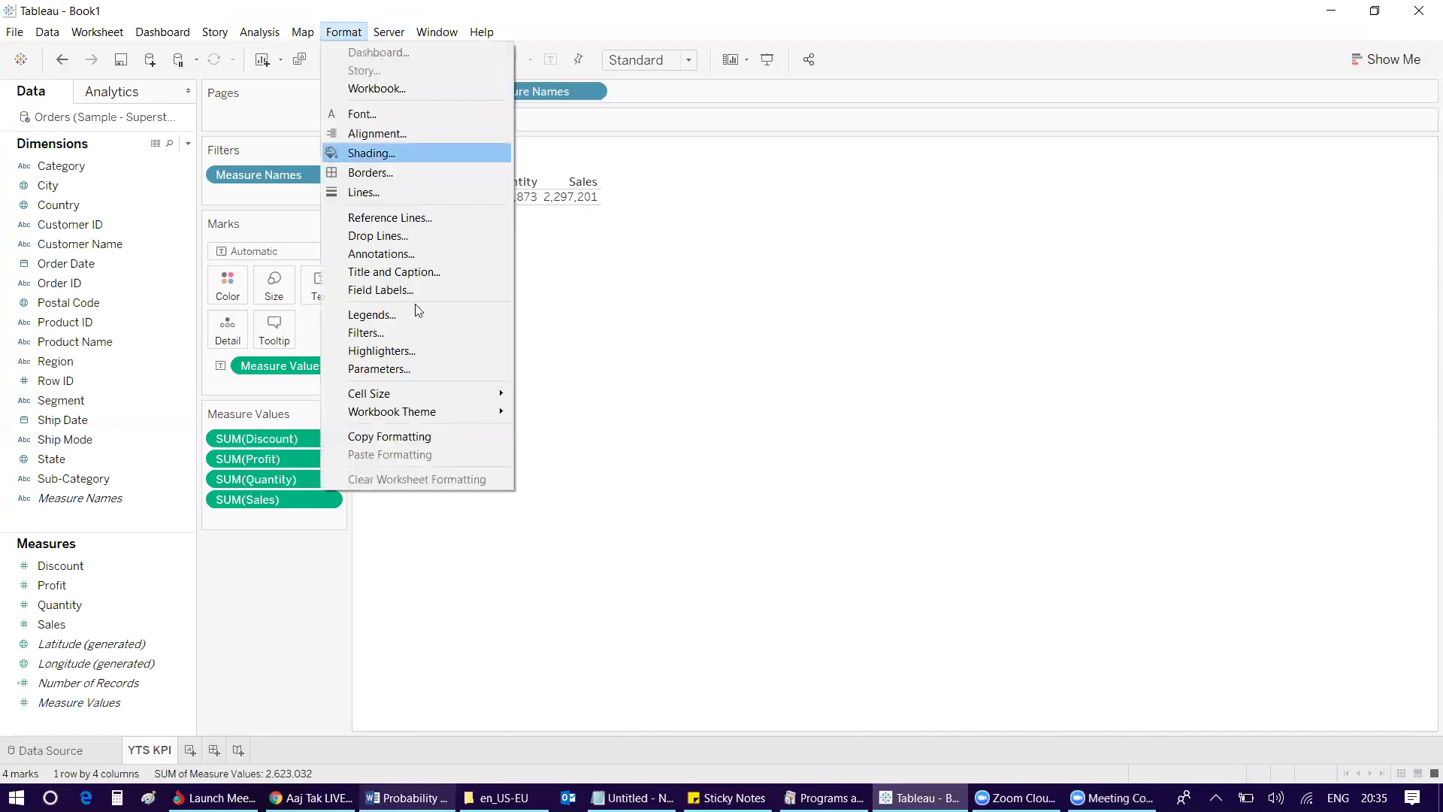
{"action": "mouse_move", "coordinate": [427, 394]}
{"action": "left_click", "coordinate": [548, 394]}
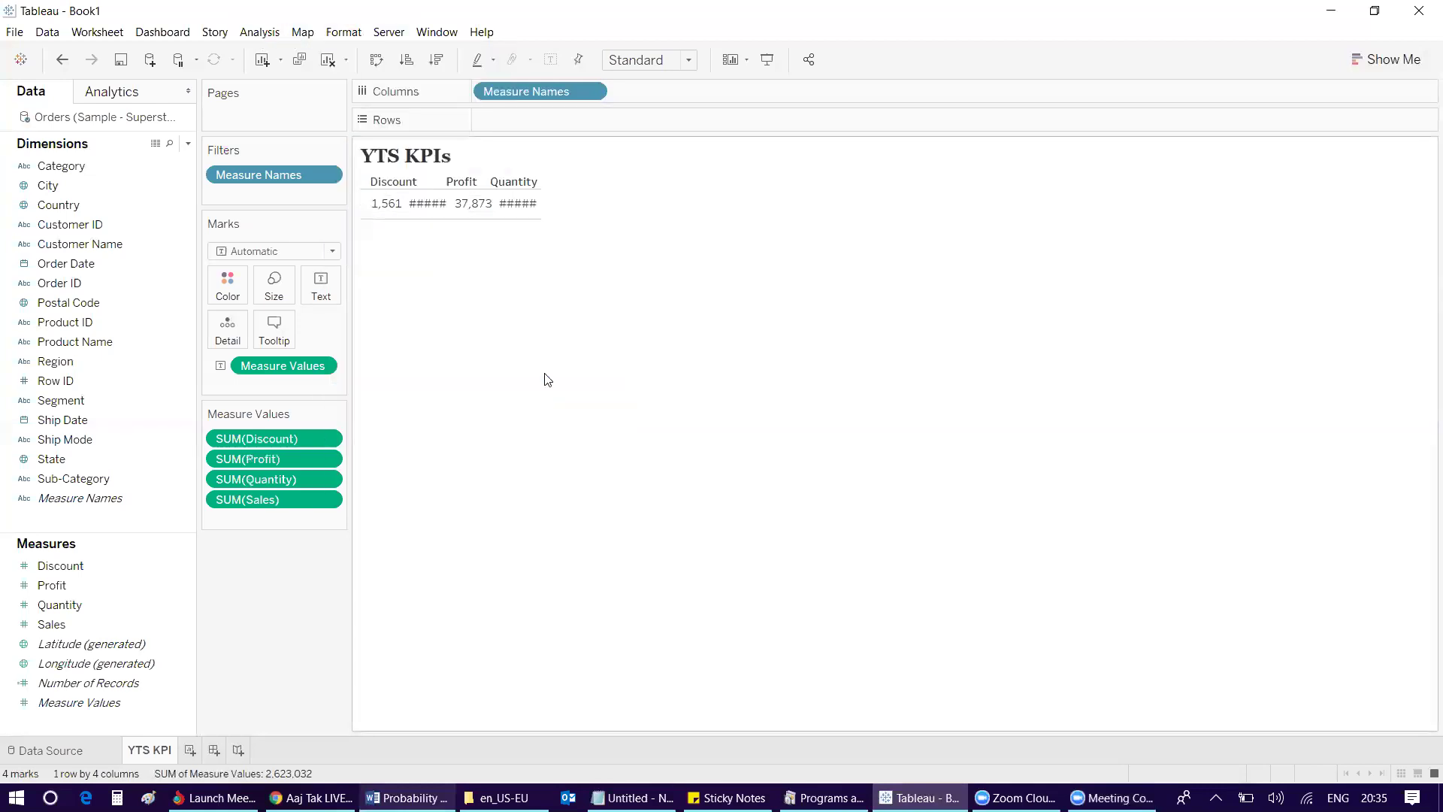
{"action": "left_click", "coordinate": [649, 60]}
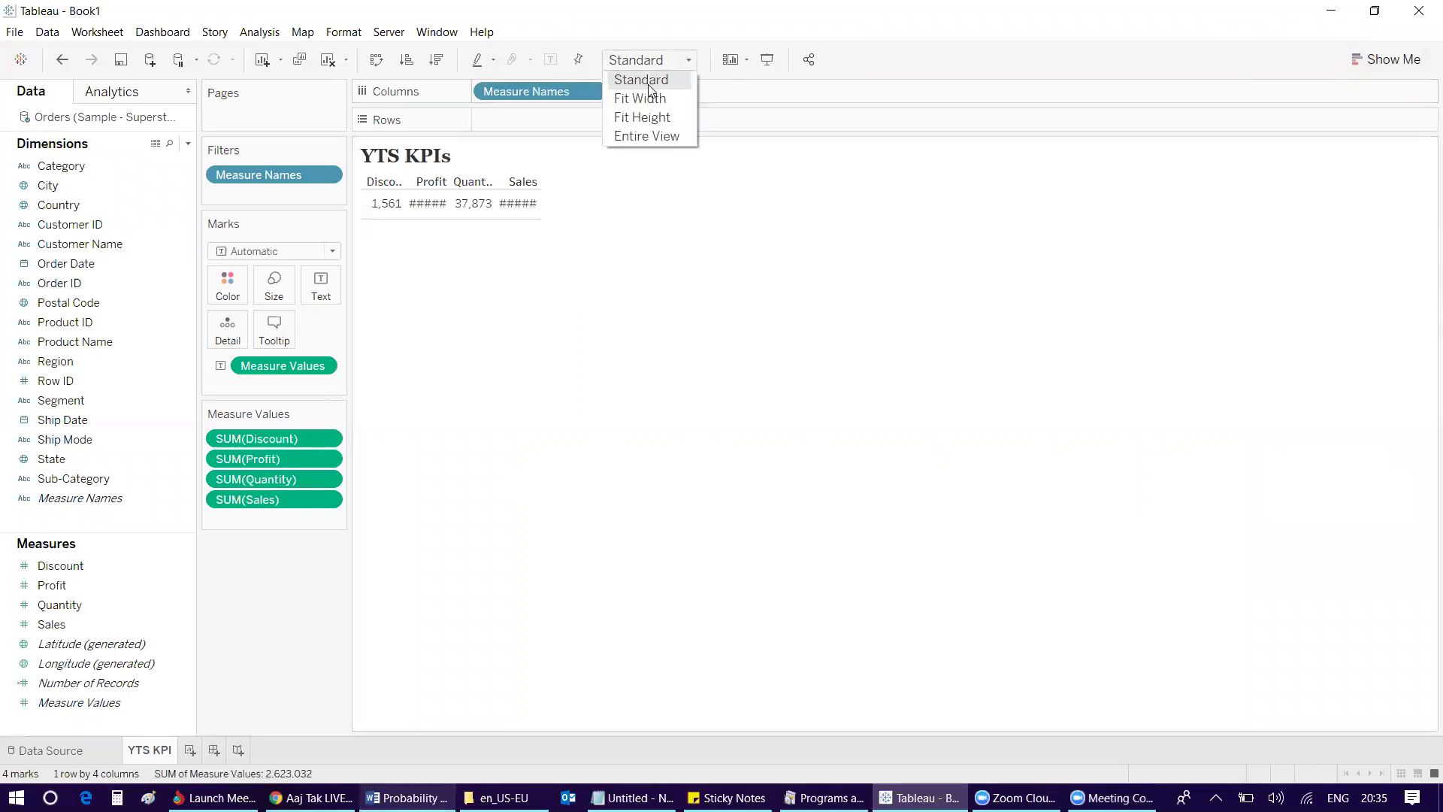
{"action": "left_click", "coordinate": [650, 98]}
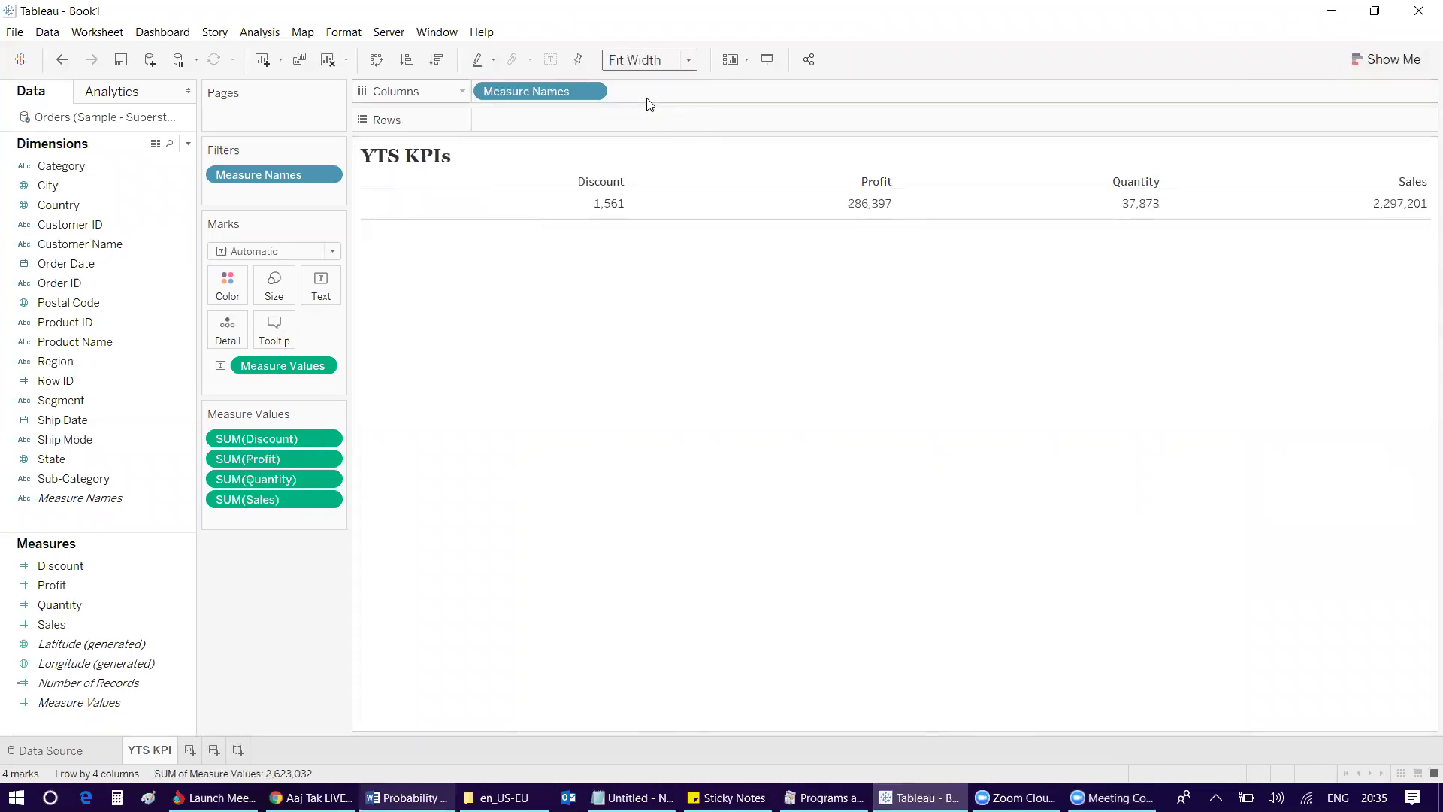
Step: Set the Measure Names total pane, total header and row divider borders to None
{"action": "right_click", "coordinate": [565, 209]}
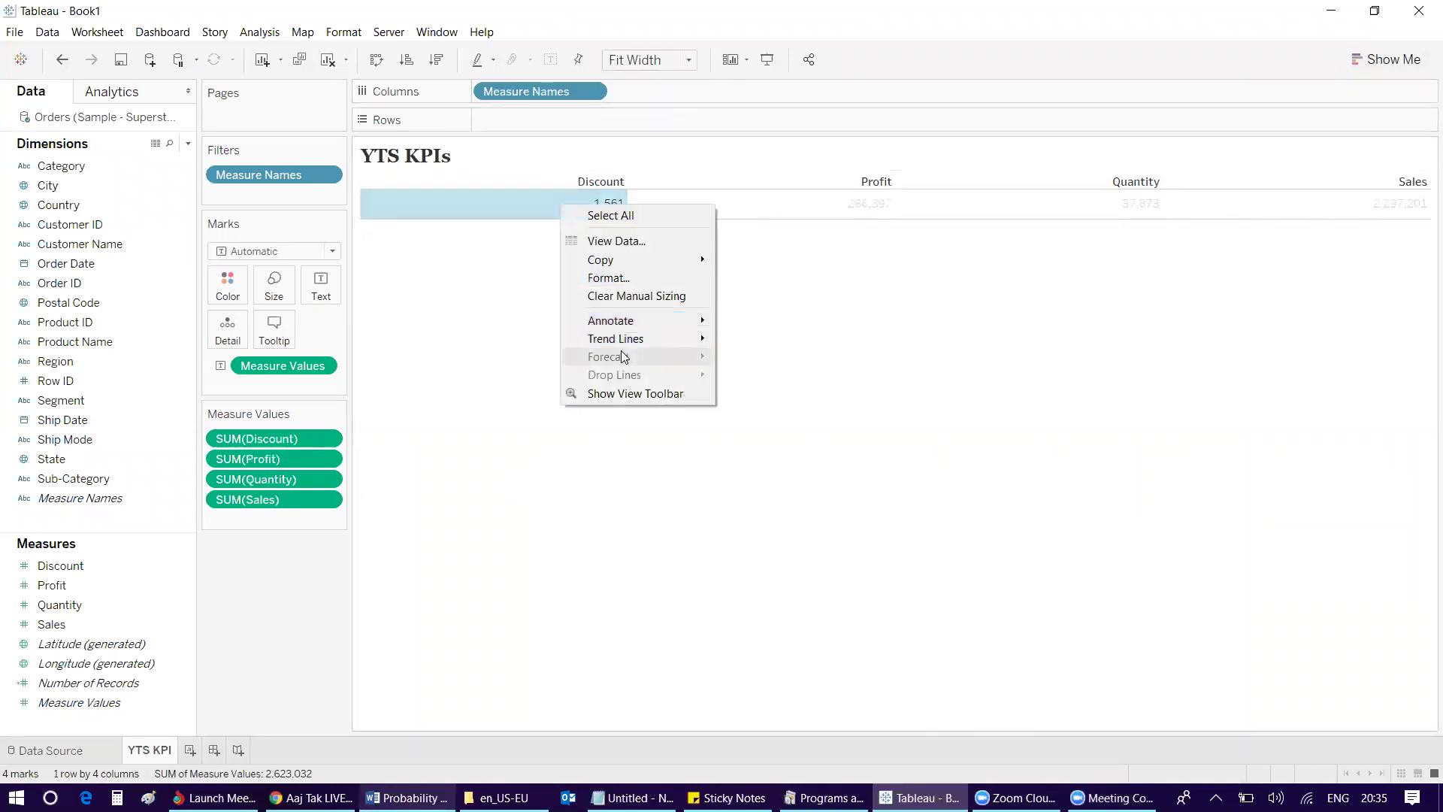
{"action": "left_click", "coordinate": [609, 278]}
{"action": "left_click", "coordinate": [182, 122]}
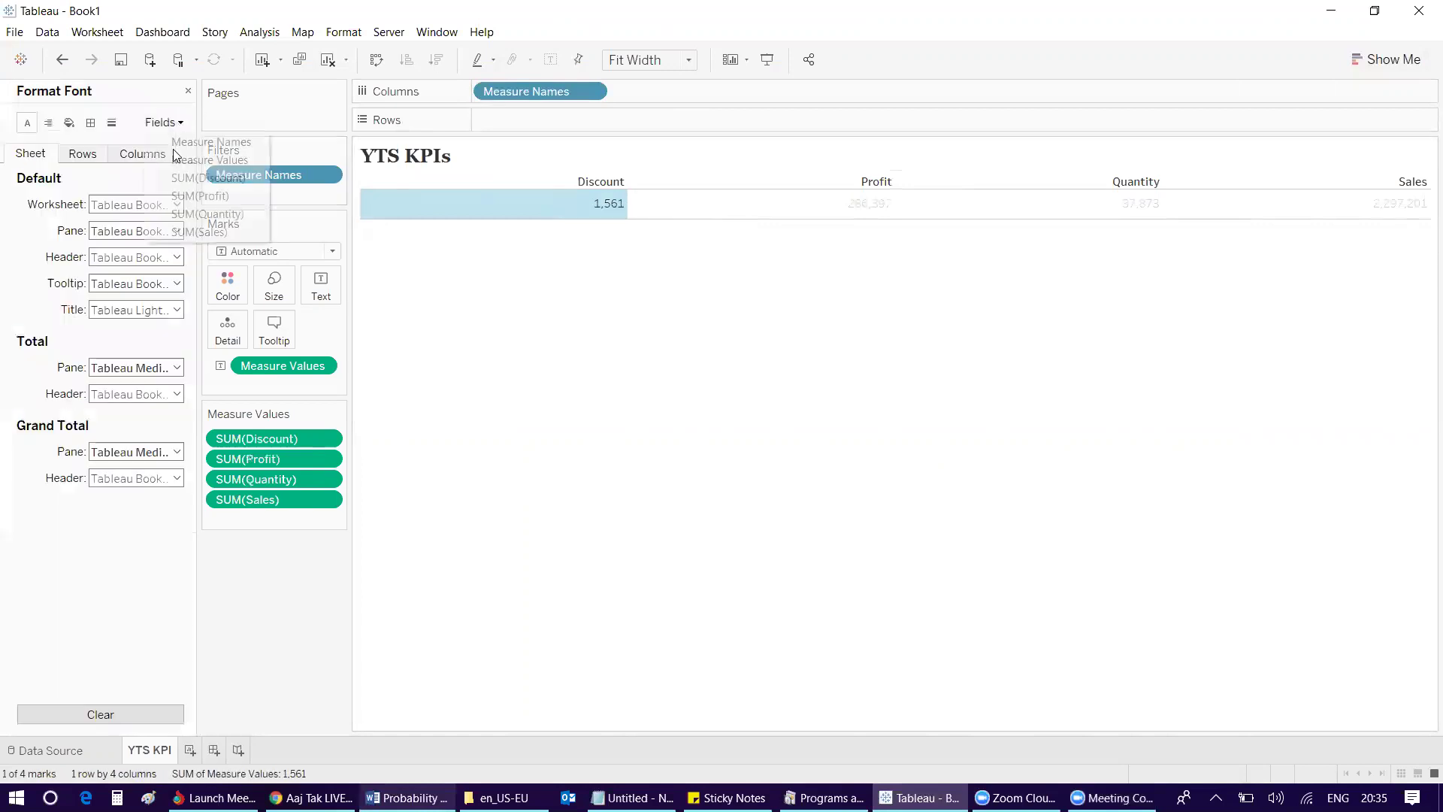
{"action": "left_click", "coordinate": [214, 139]}
{"action": "left_click", "coordinate": [90, 122]}
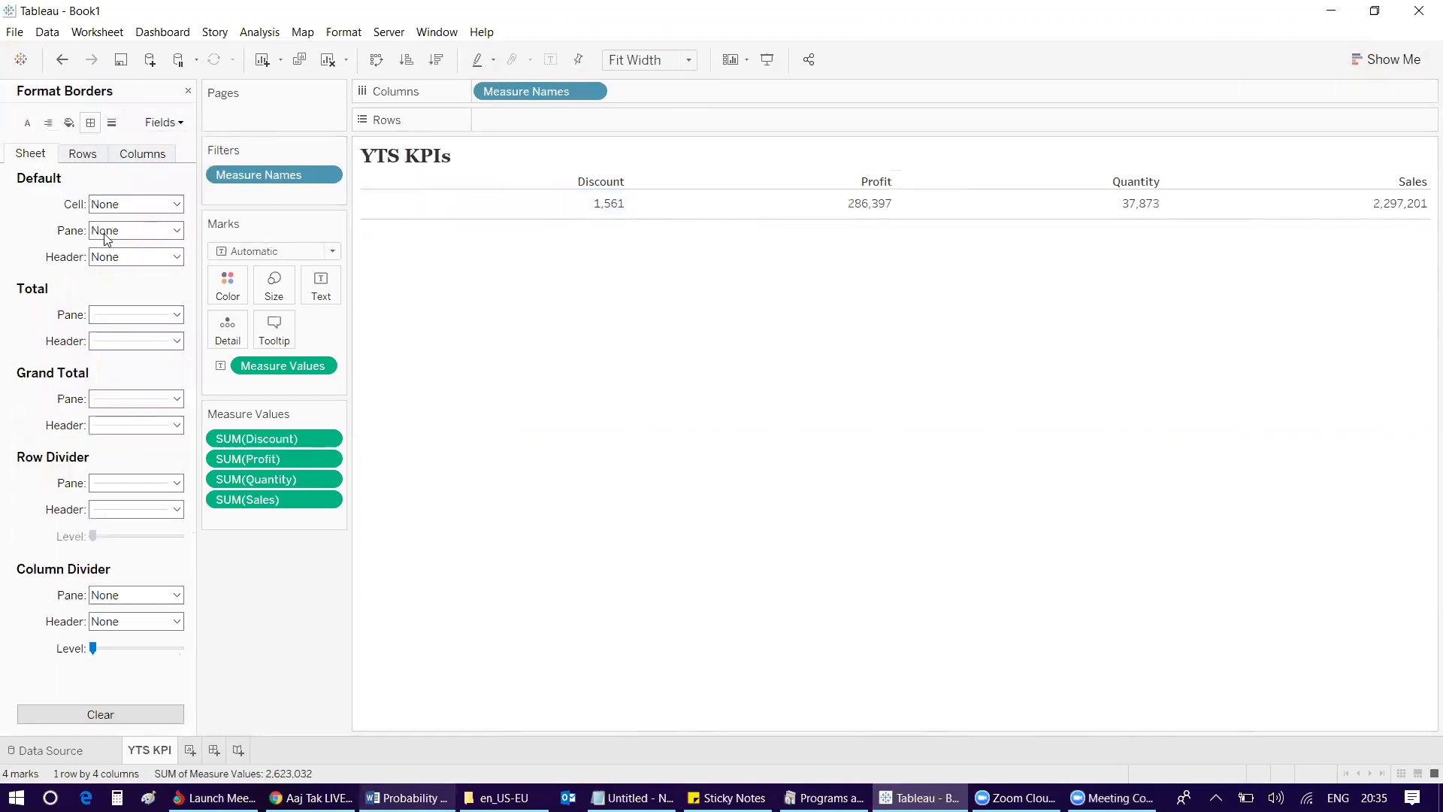
{"action": "left_click", "coordinate": [124, 314]}
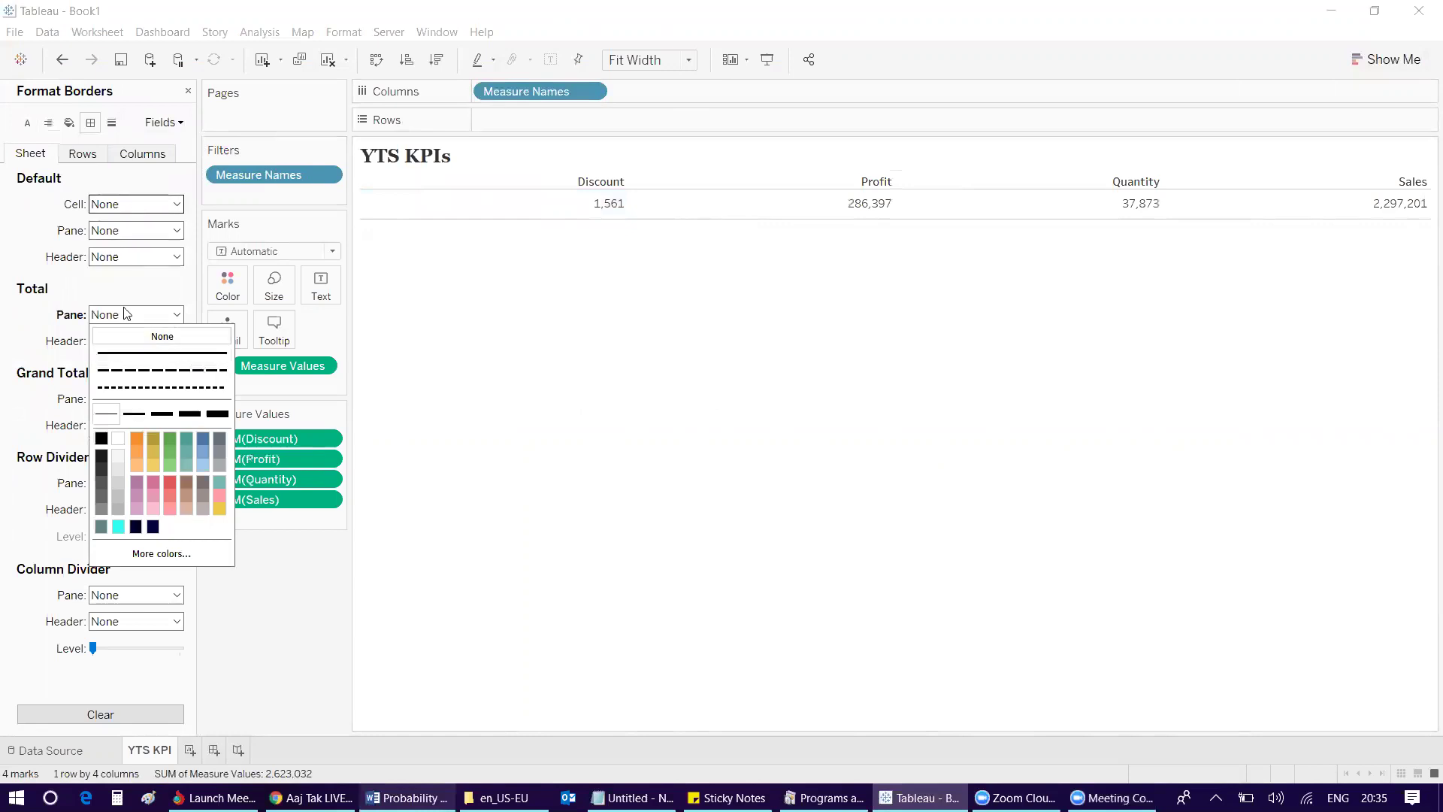
{"action": "left_click", "coordinate": [128, 315]}
{"action": "left_click", "coordinate": [134, 344]}
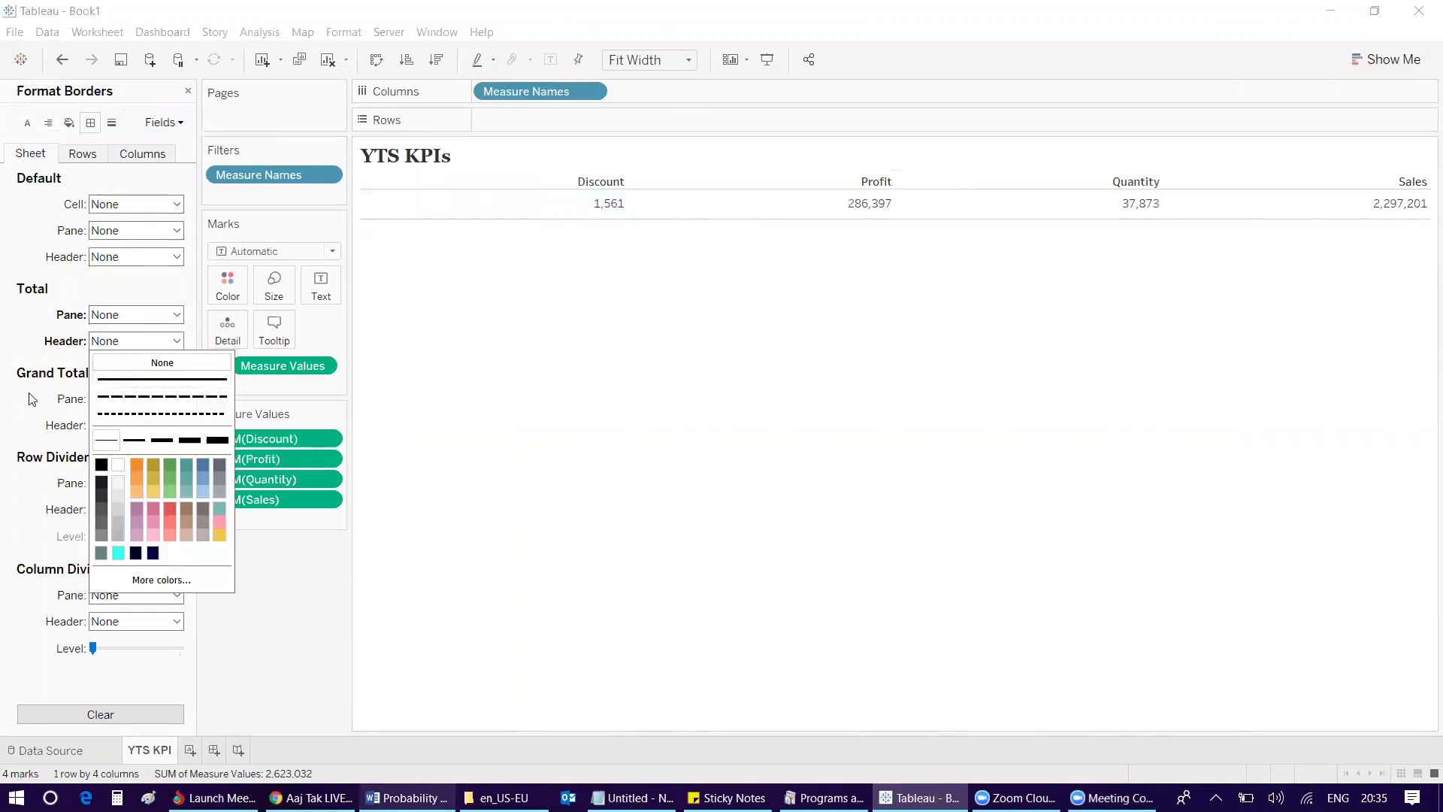
{"action": "left_click", "coordinate": [160, 362]}
{"action": "left_click", "coordinate": [116, 485]}
{"action": "left_click", "coordinate": [135, 505]}
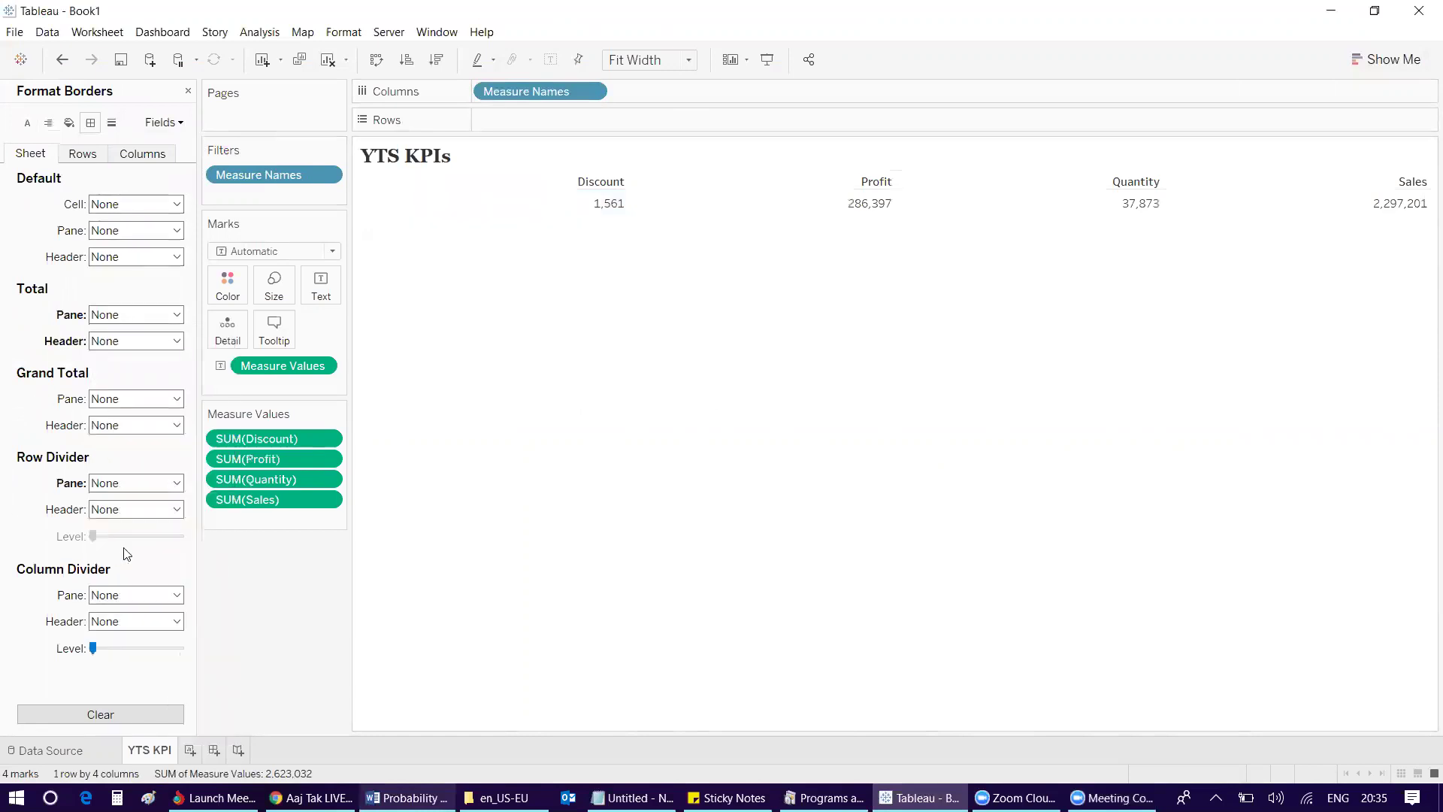
{"action": "left_click", "coordinate": [82, 153]}
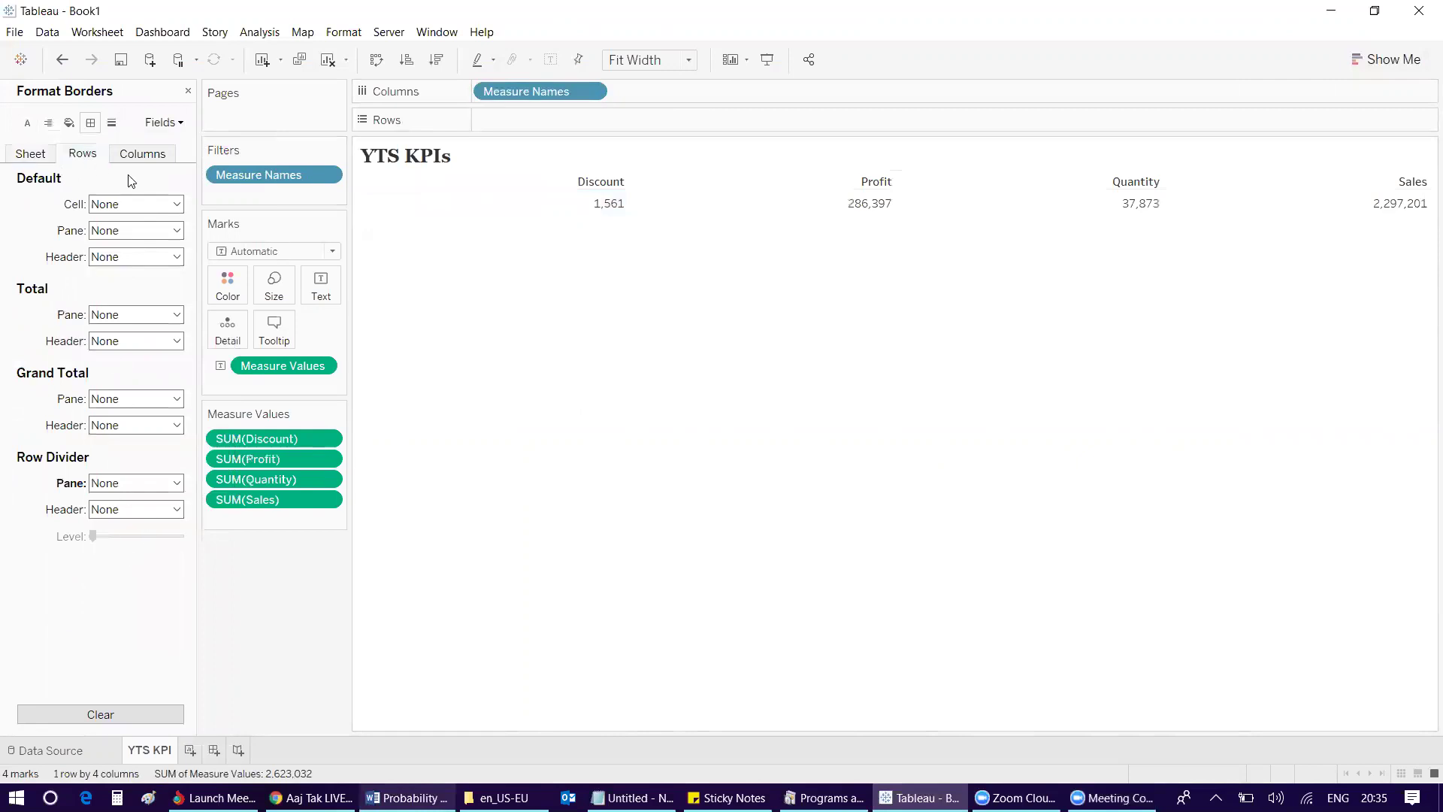
{"action": "left_click", "coordinate": [147, 153]}
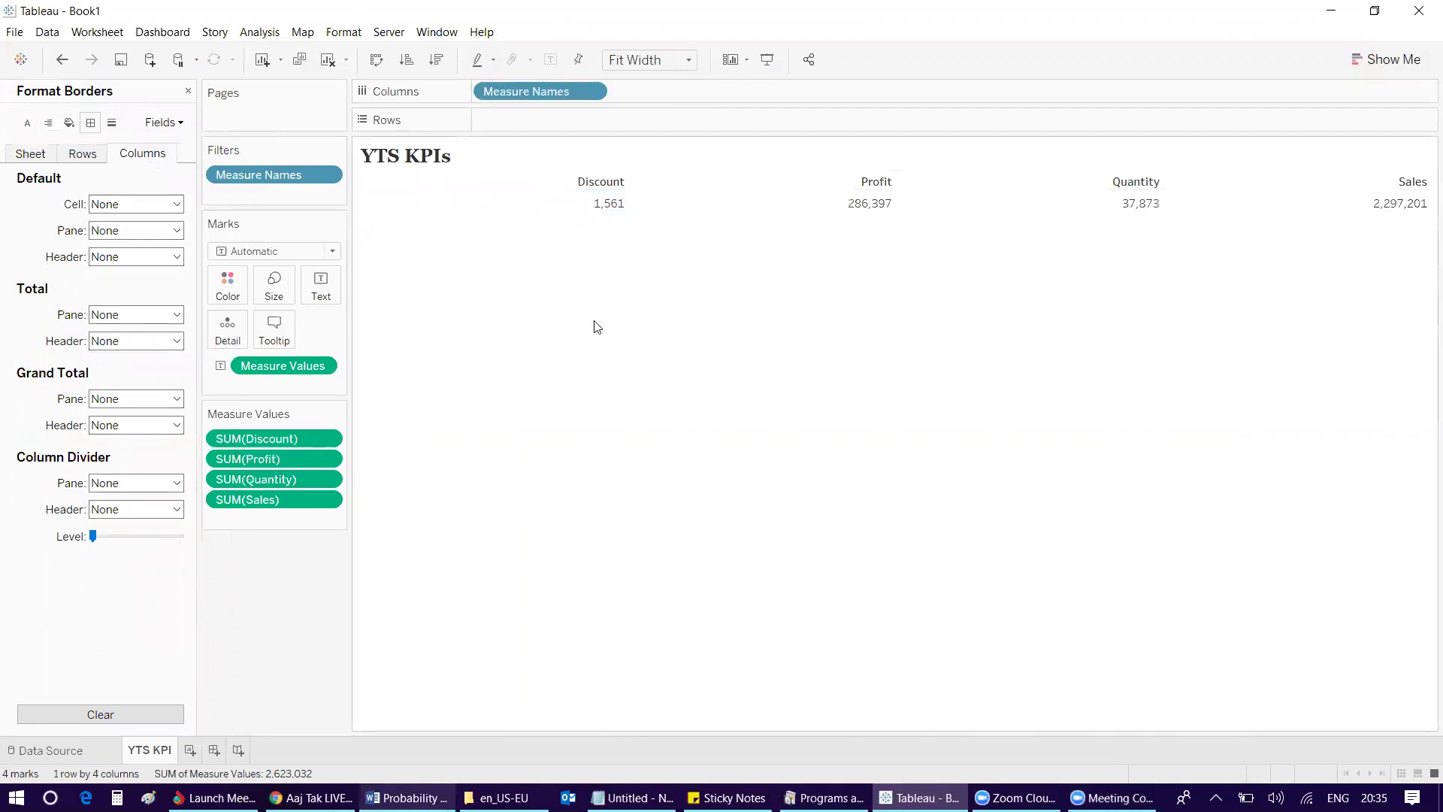
Step: Set the worksheet font to bold Georgia
{"action": "left_click", "coordinate": [27, 122]}
{"action": "left_click", "coordinate": [43, 155]}
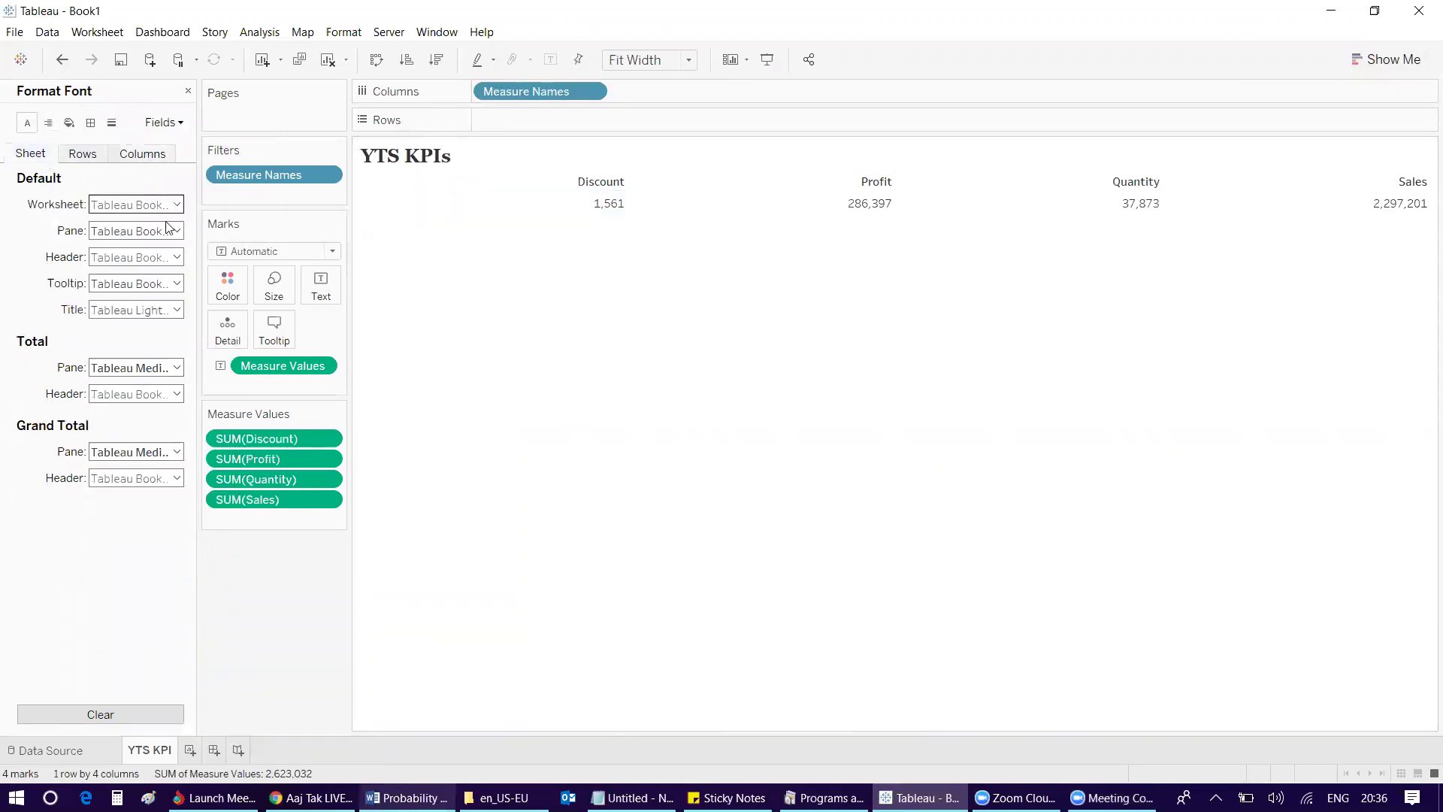
{"action": "left_click", "coordinate": [165, 204]}
{"action": "left_click", "coordinate": [159, 252]}
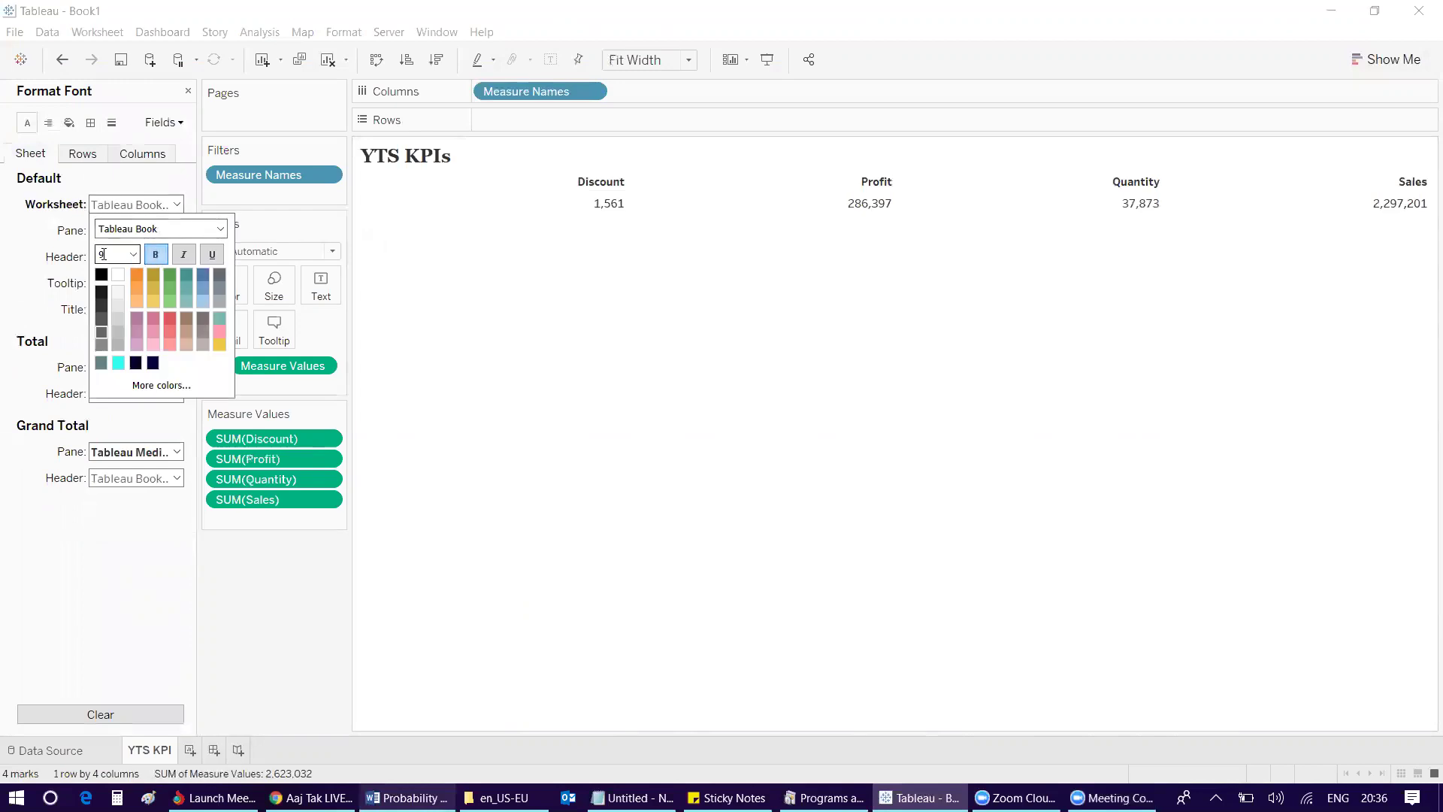
{"action": "left_click", "coordinate": [120, 229]}
{"action": "type", "text": "georgia"}
{"action": "key", "text": "Tab"}
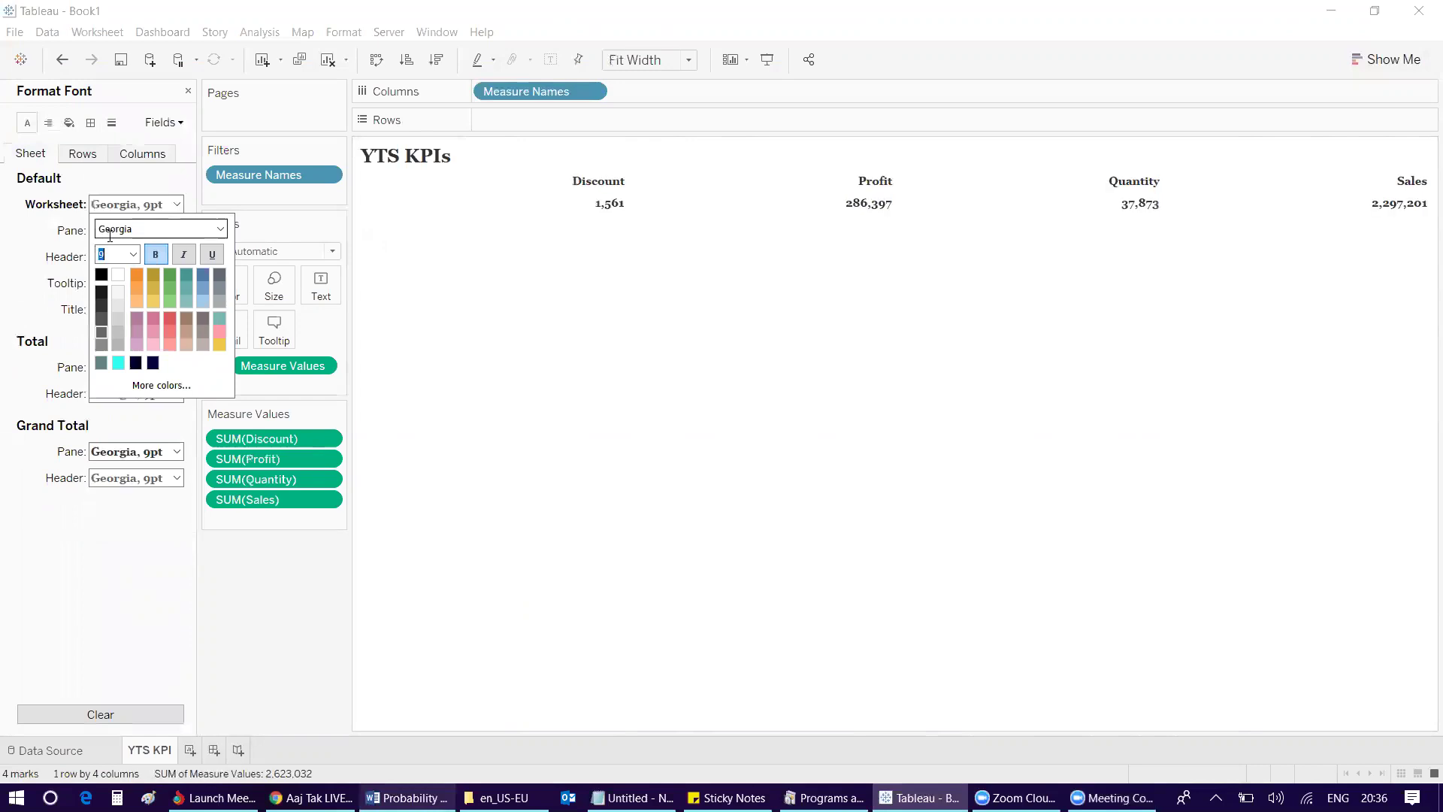
{"action": "left_click", "coordinate": [37, 294]}
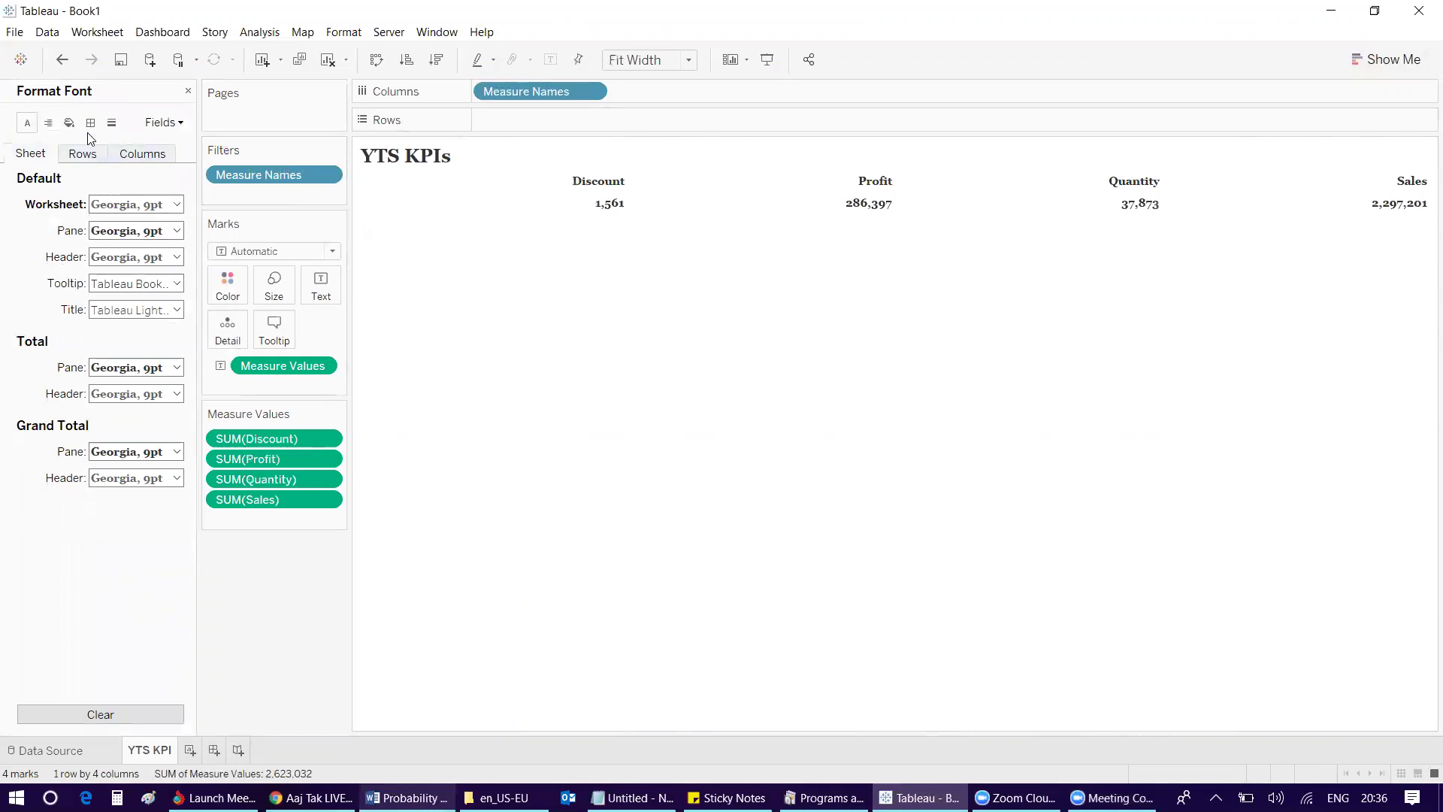
Step: Center the KPI values horizontally
{"action": "left_click", "coordinate": [48, 122]}
{"action": "left_click", "coordinate": [136, 207]}
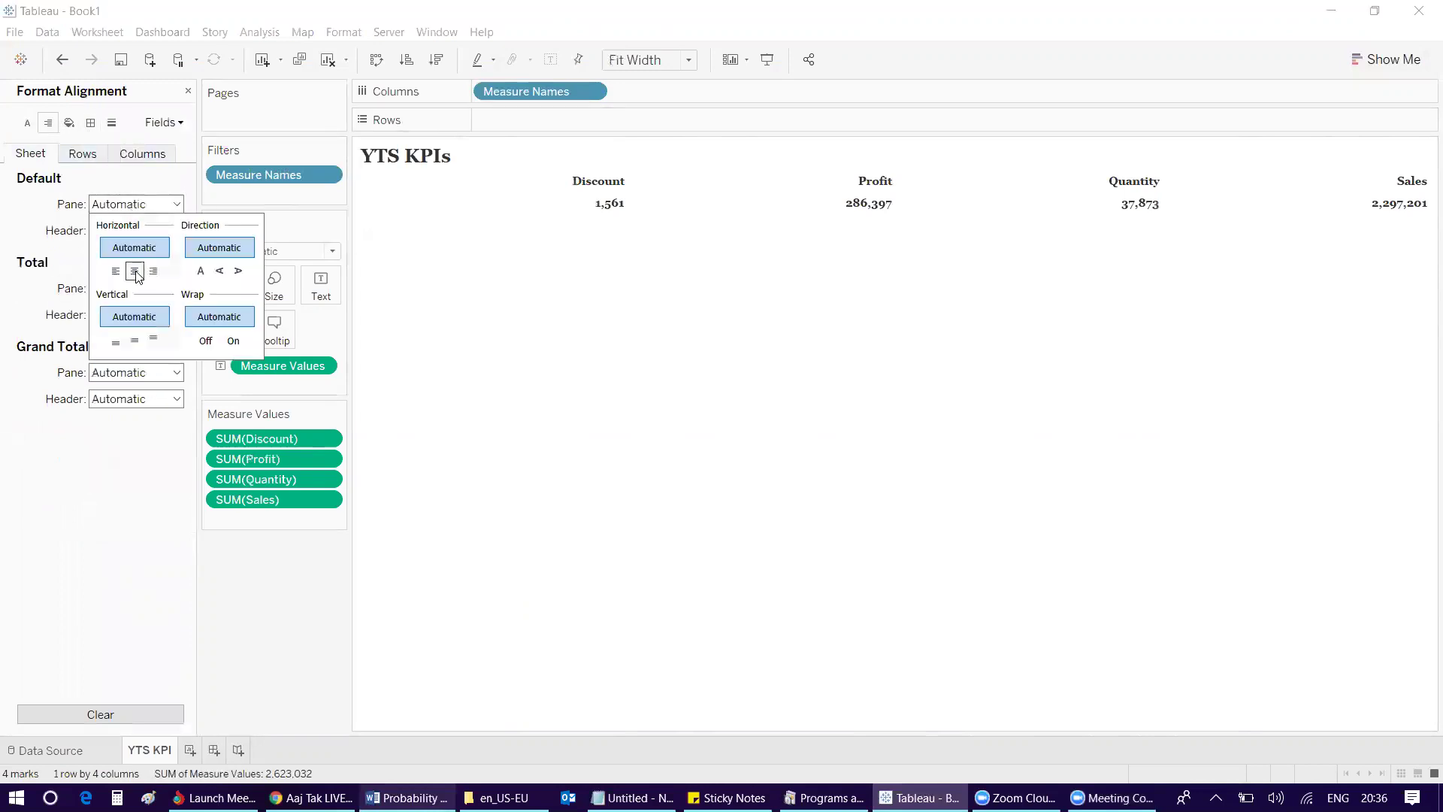
{"action": "left_click", "coordinate": [134, 271]}
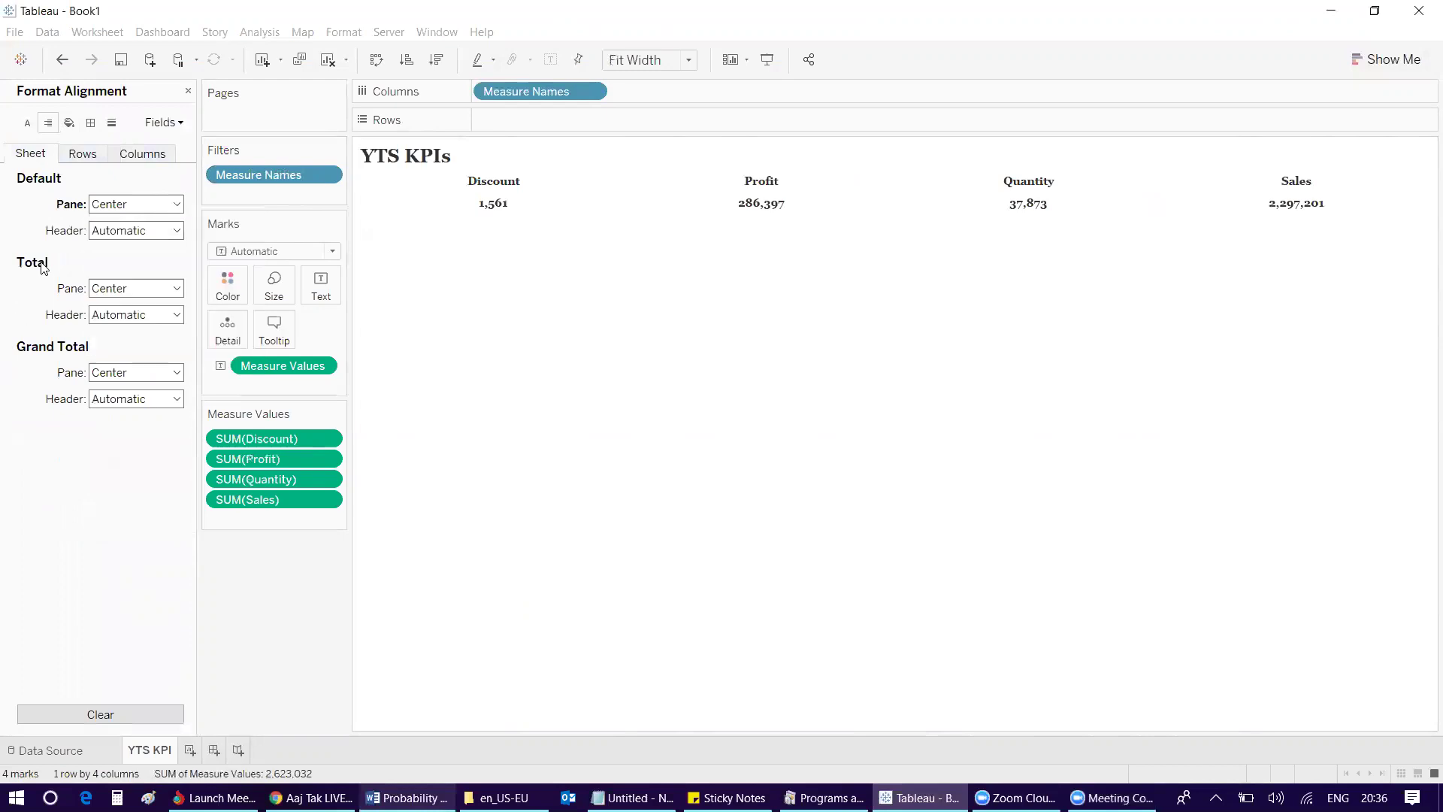
Step: Set the worksheet font size to 11
{"action": "left_click", "coordinate": [27, 122]}
{"action": "left_click", "coordinate": [136, 204]}
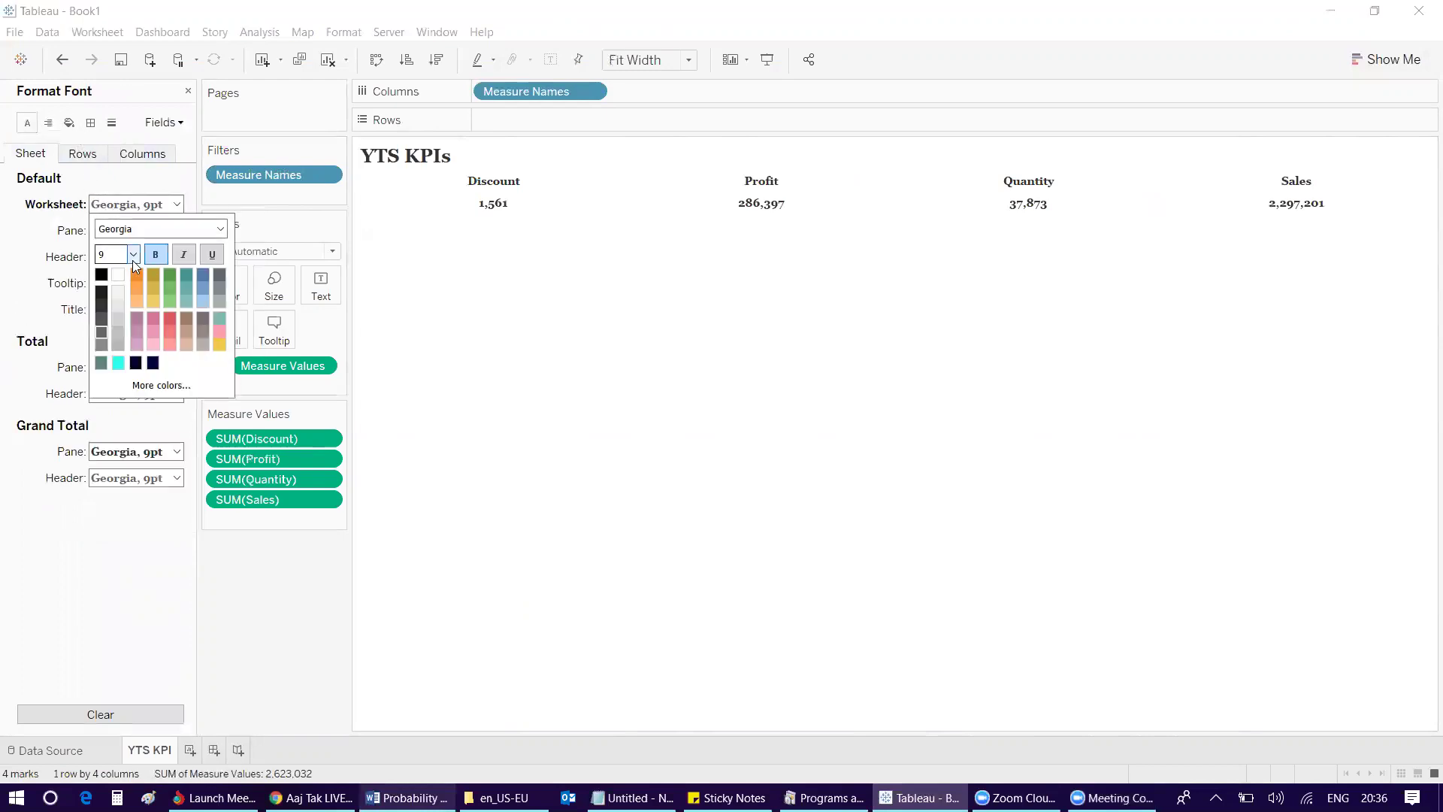
{"action": "left_click", "coordinate": [133, 254]}
{"action": "left_click", "coordinate": [121, 312]}
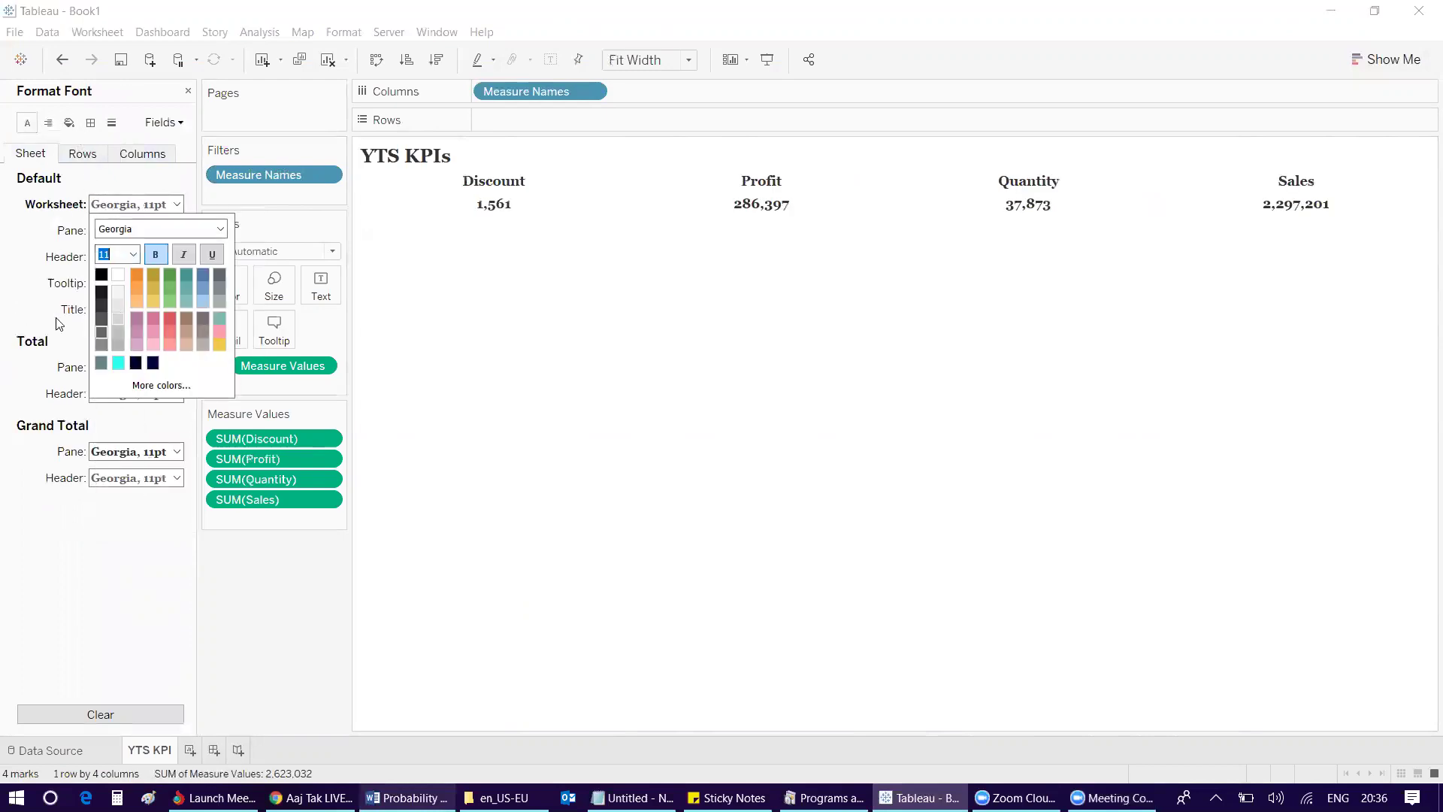
{"action": "left_click", "coordinate": [45, 315]}
Step: Give Measure Values the Calibri font and close the Format pane
{"action": "left_click", "coordinate": [163, 122]}
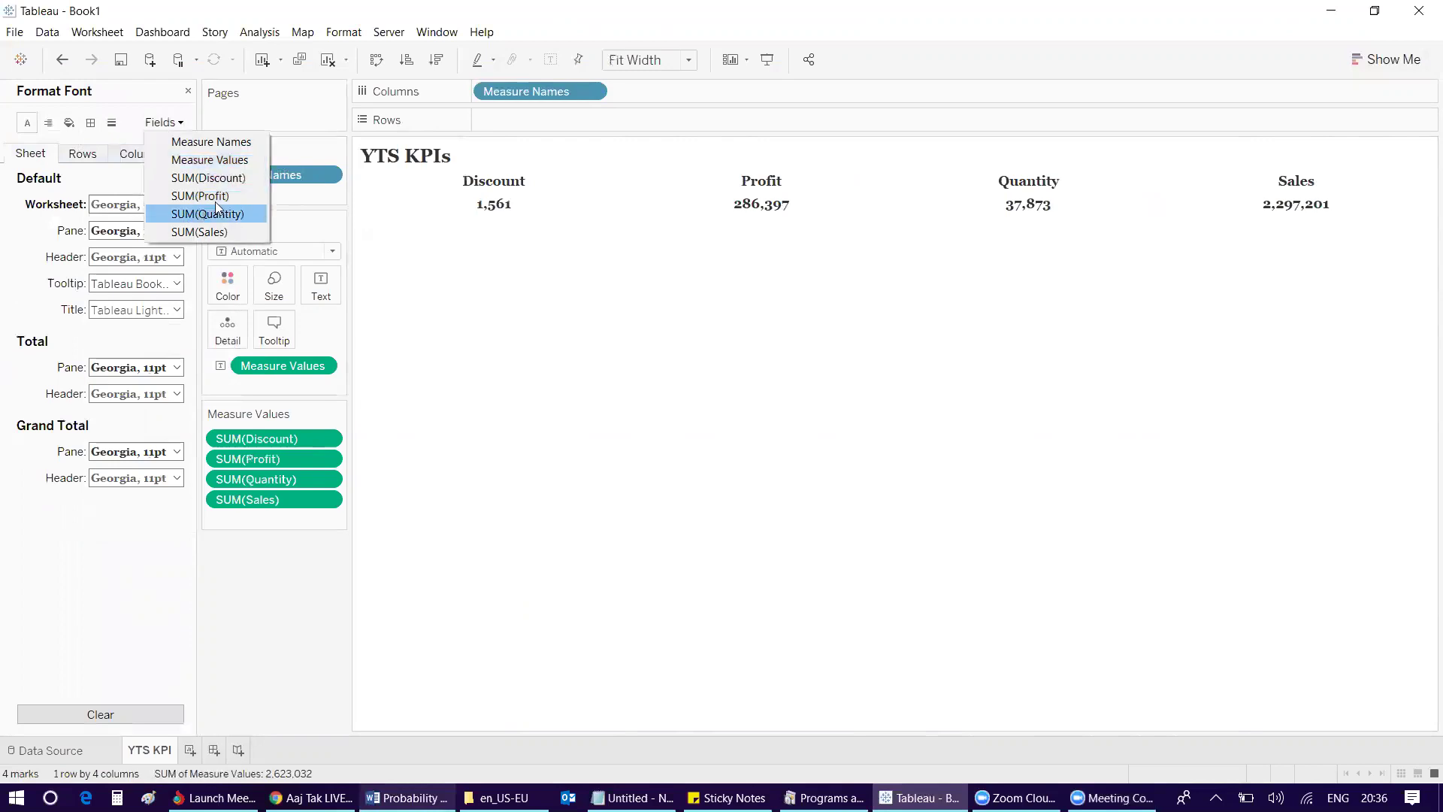
{"action": "left_click", "coordinate": [217, 161]}
{"action": "left_click", "coordinate": [135, 204]}
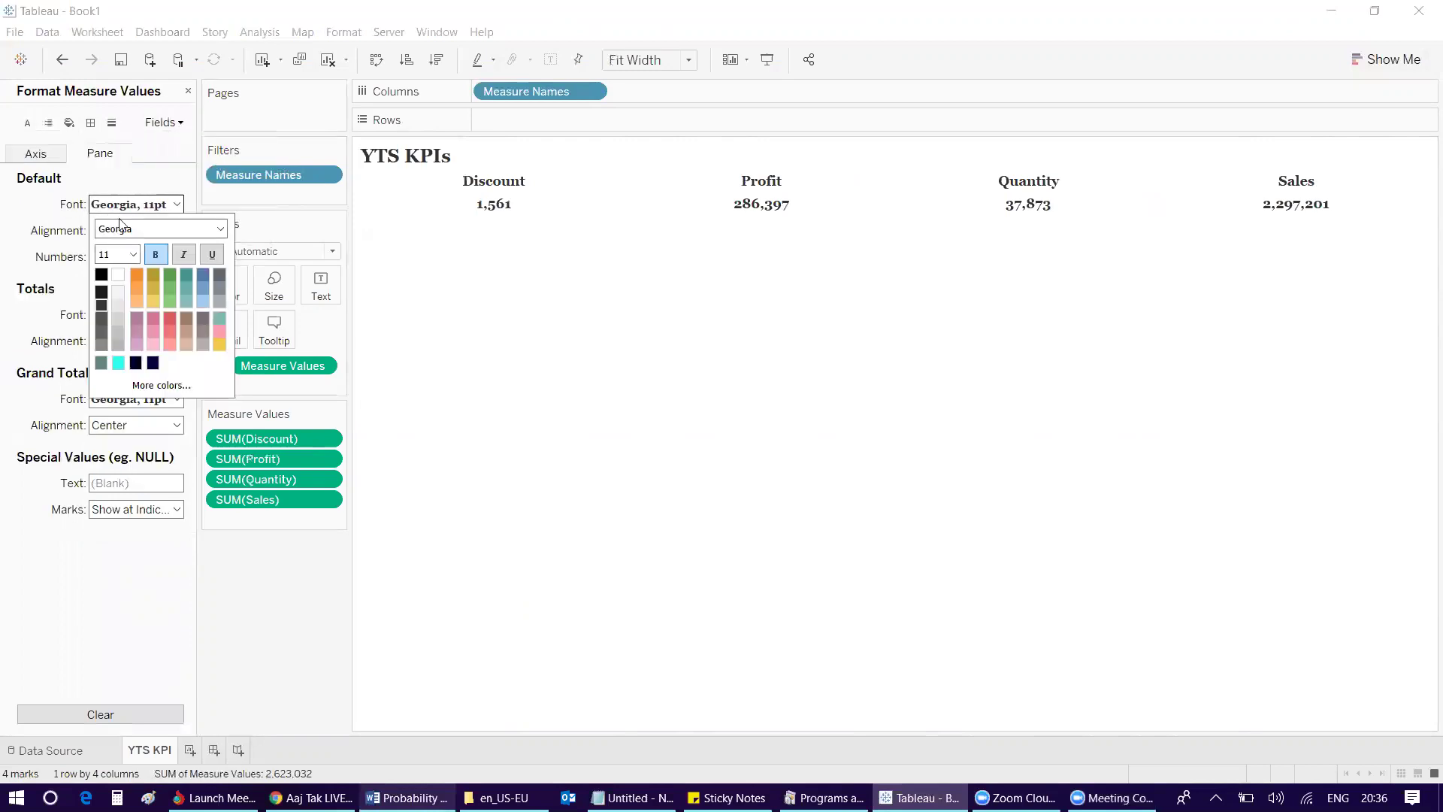
{"action": "left_click", "coordinate": [221, 229]}
{"action": "scroll", "coordinate": [179, 272], "scroll_direction": "up", "scroll_amount": 10}
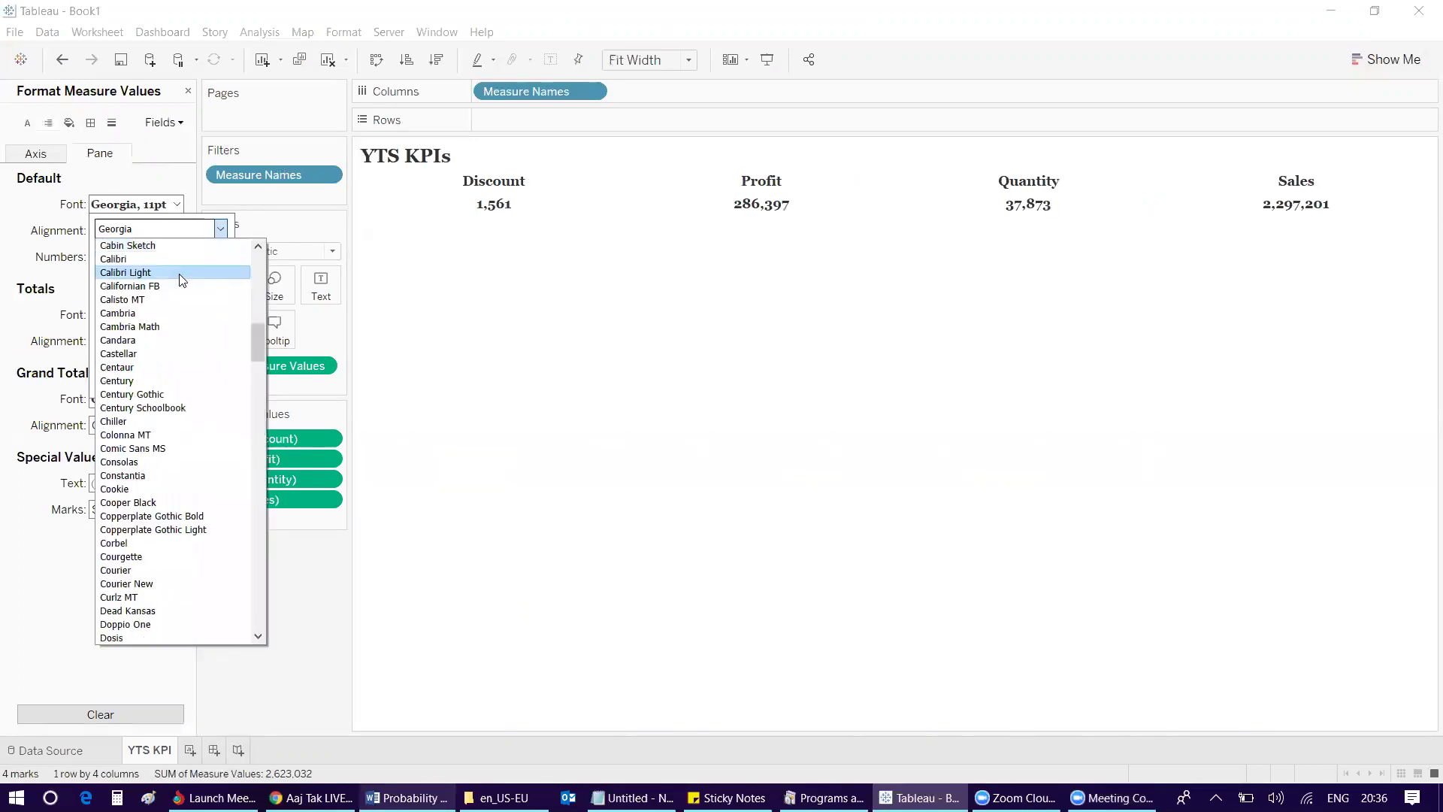
{"action": "left_click", "coordinate": [165, 255]}
{"action": "left_click", "coordinate": [62, 259]}
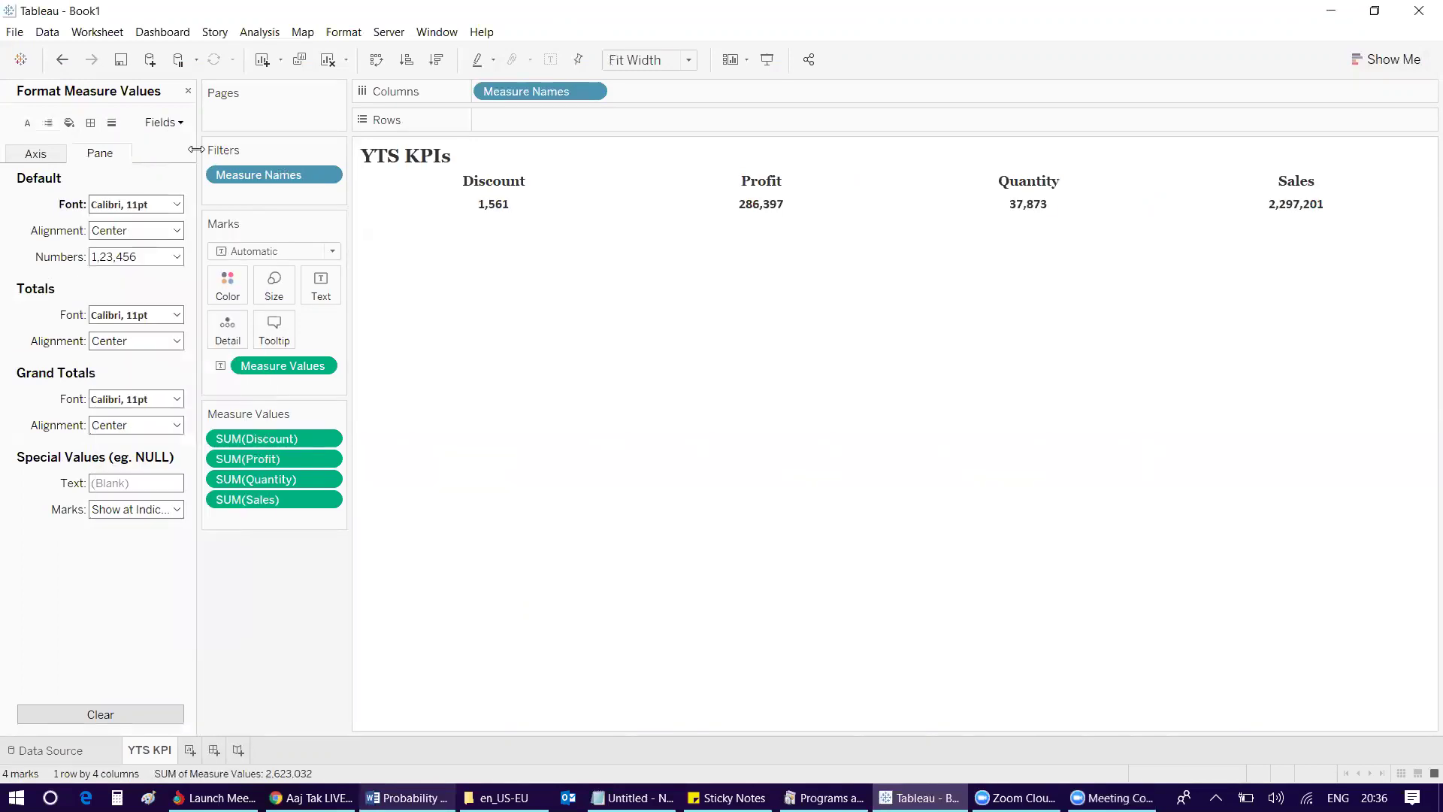
{"action": "left_click", "coordinate": [189, 91]}
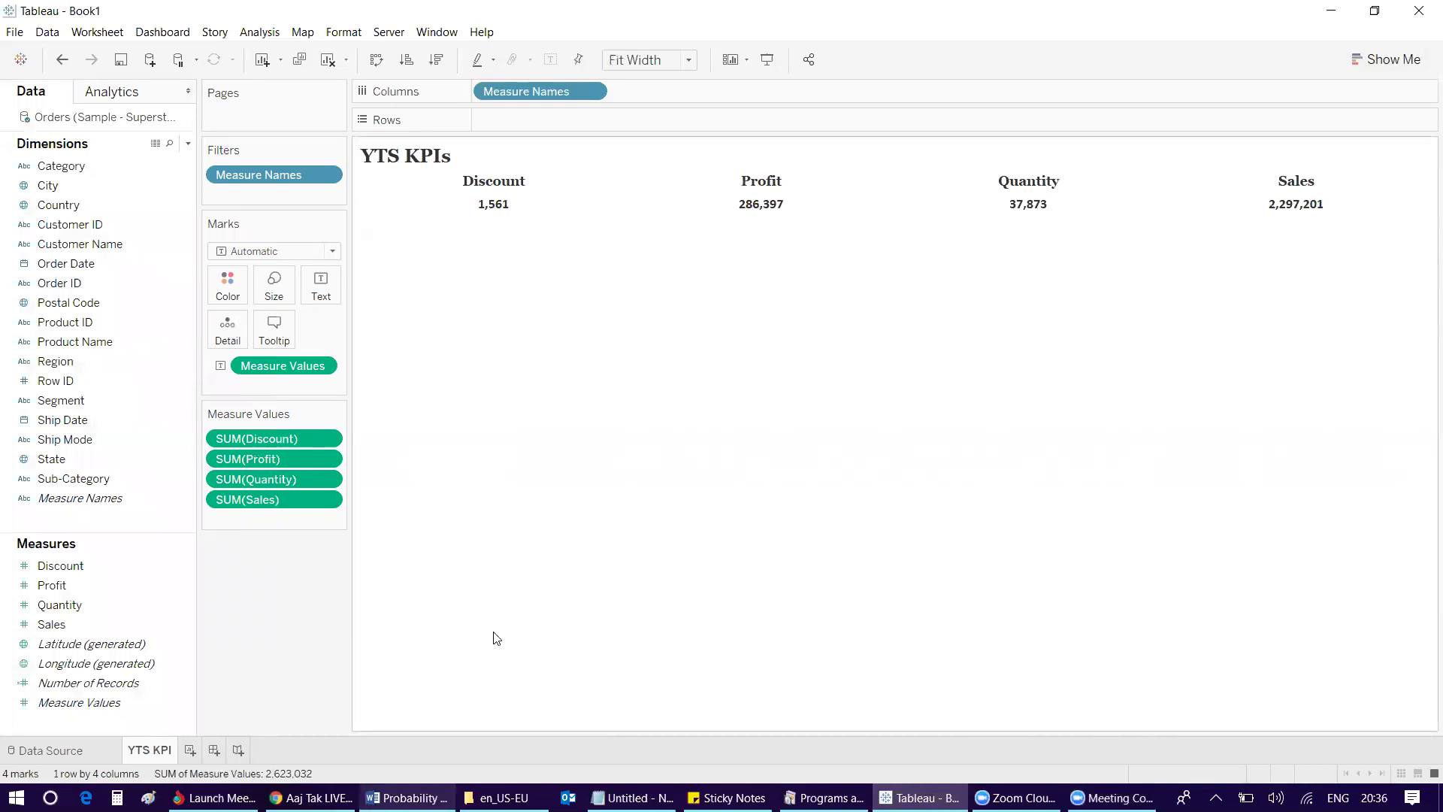
Step: After viewing the Word reference, add a new worksheet named 'sales'
{"action": "left_click", "coordinate": [407, 797]}
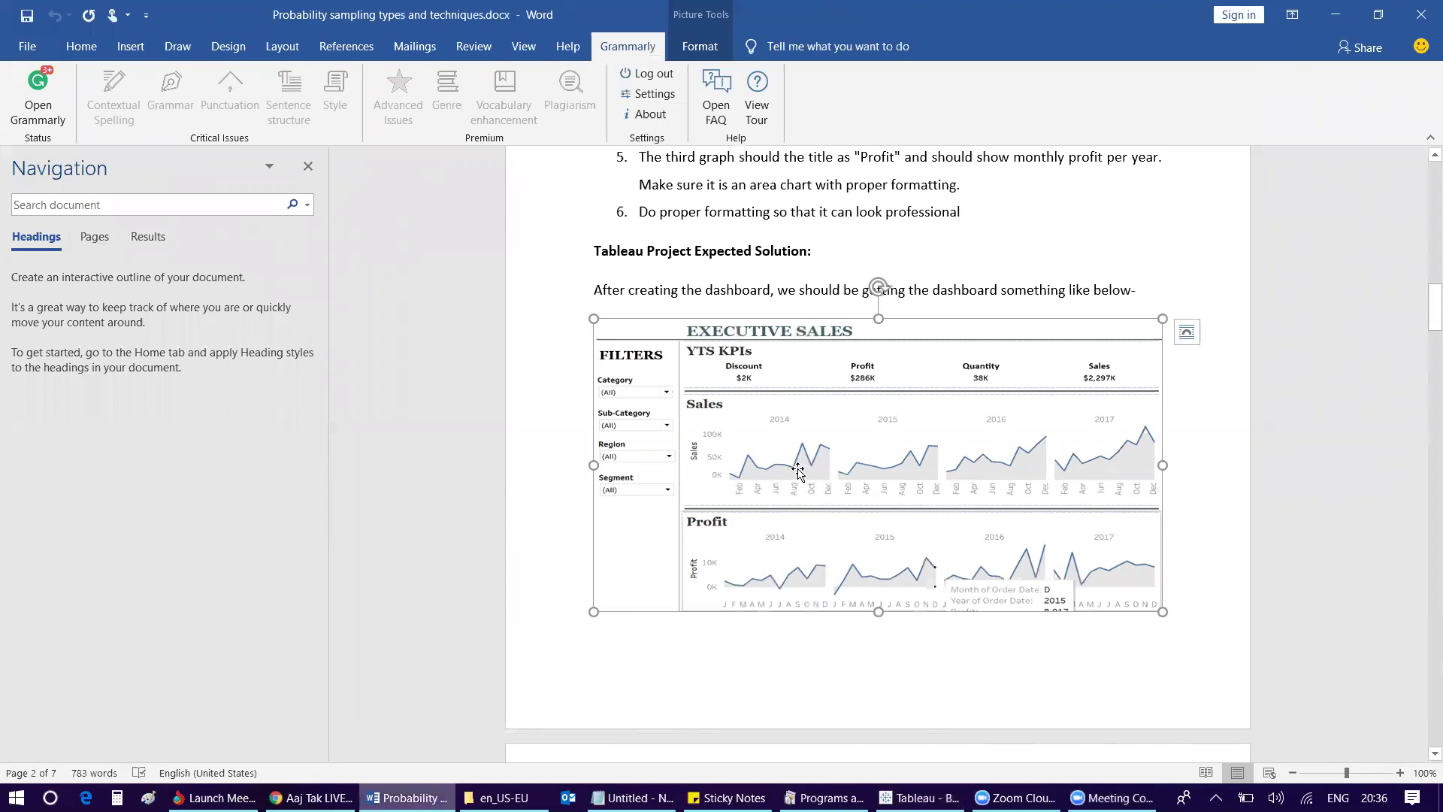
{"action": "key", "text": "alt+Tab"}
{"action": "left_click", "coordinate": [189, 750]}
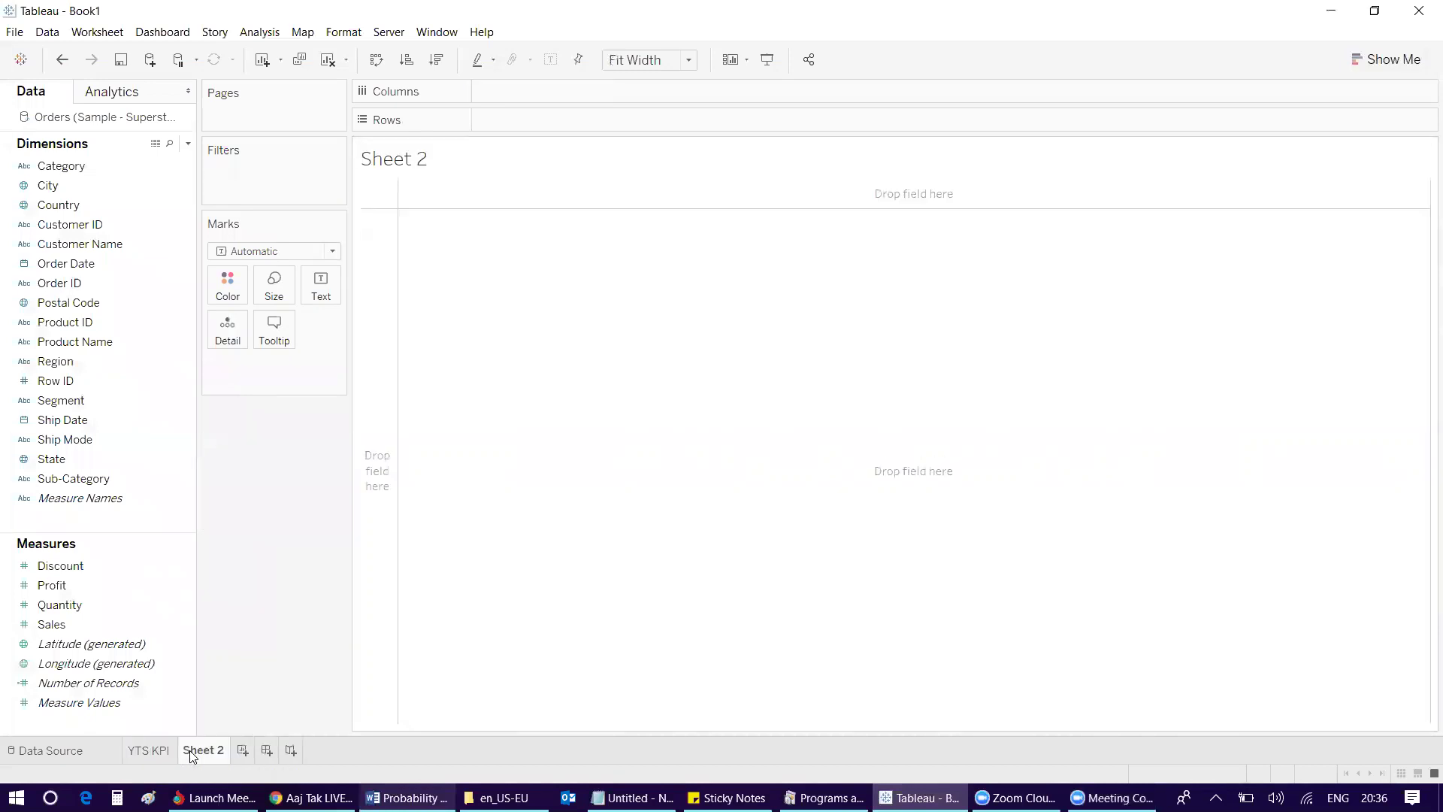
{"action": "double_click", "coordinate": [206, 750]}
{"action": "type", "text": "sales"}
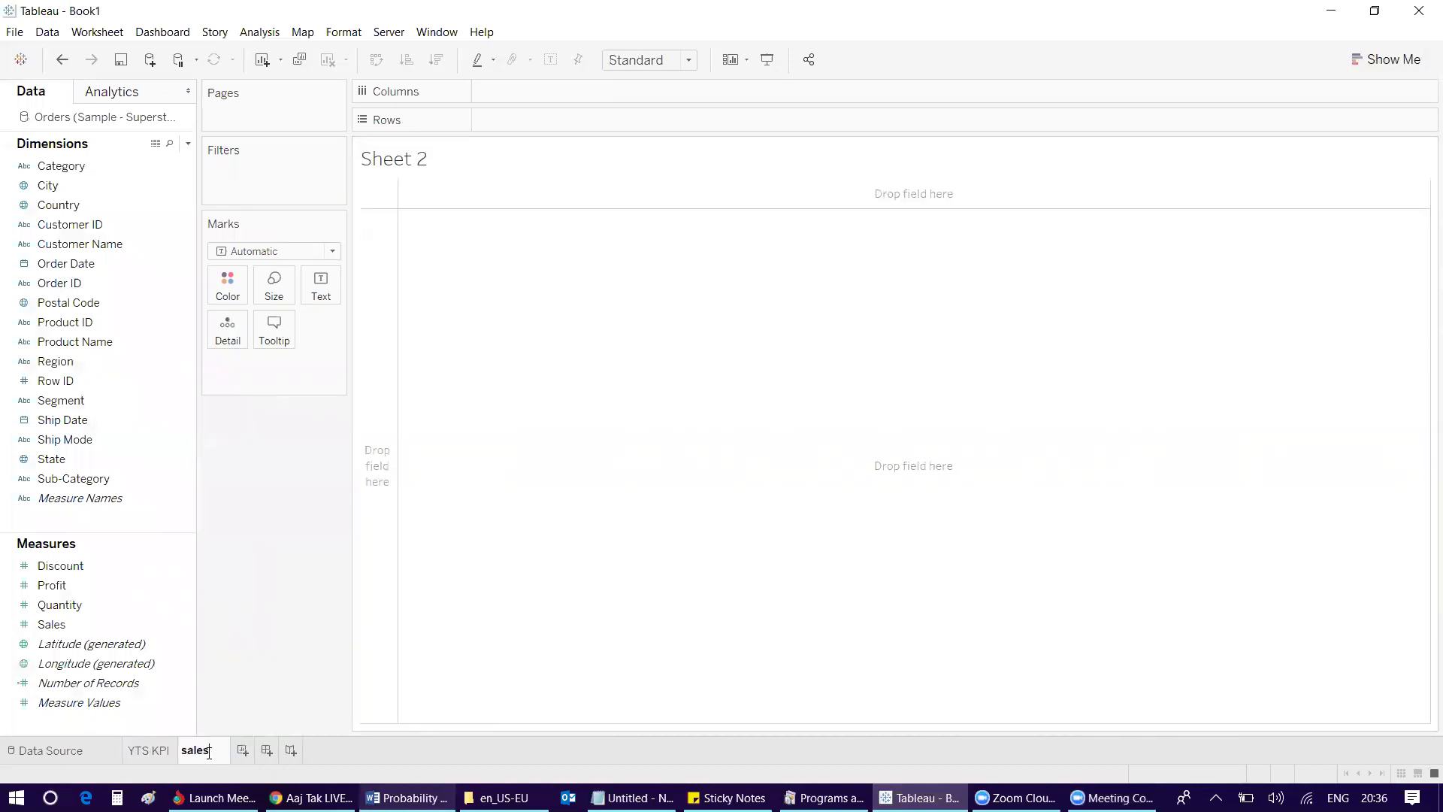
{"action": "key", "text": "Return"}
Step: Return to the YTS KPI sheet and compare it against the Word reference dashboard
{"action": "left_click", "coordinate": [150, 756]}
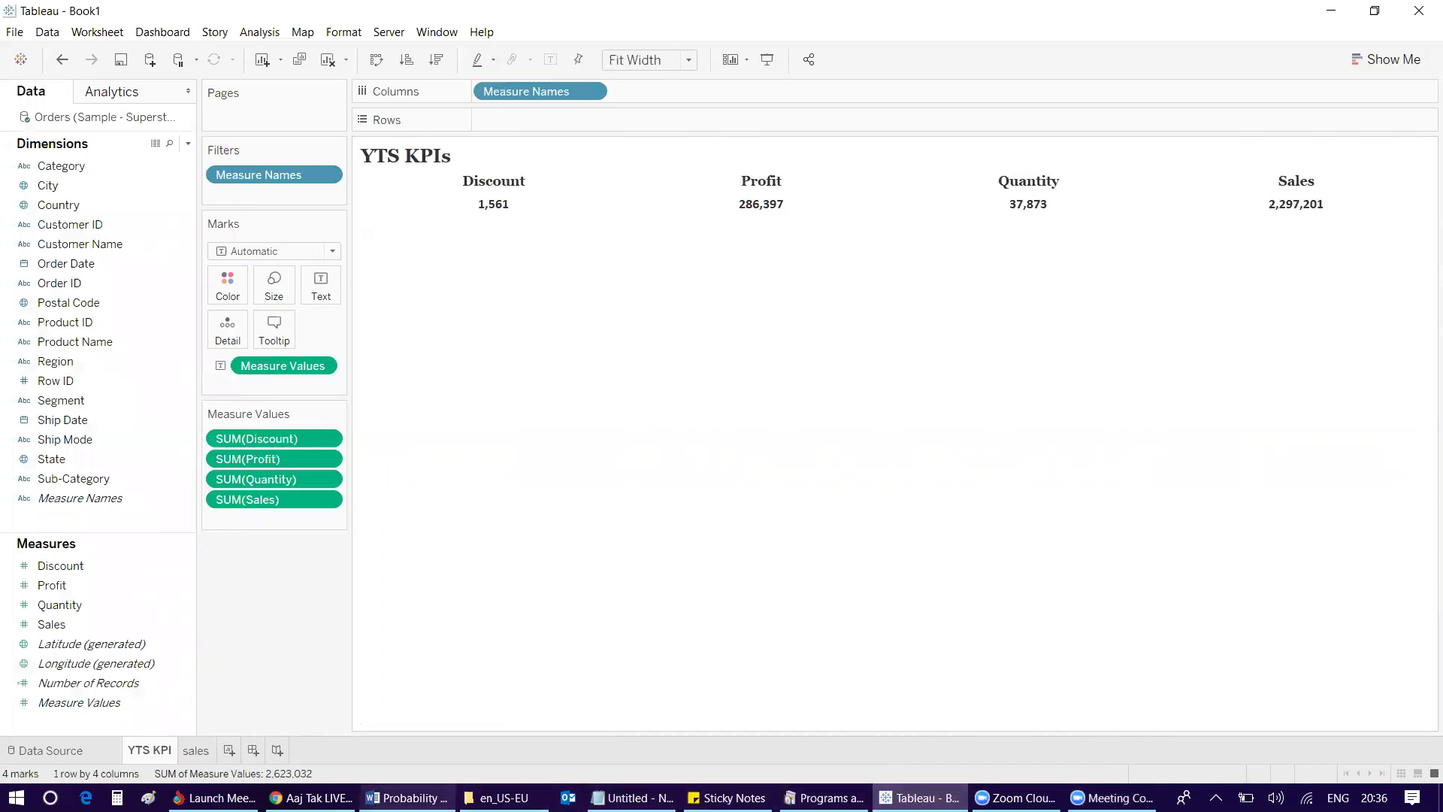
{"action": "left_click", "coordinate": [406, 798]}
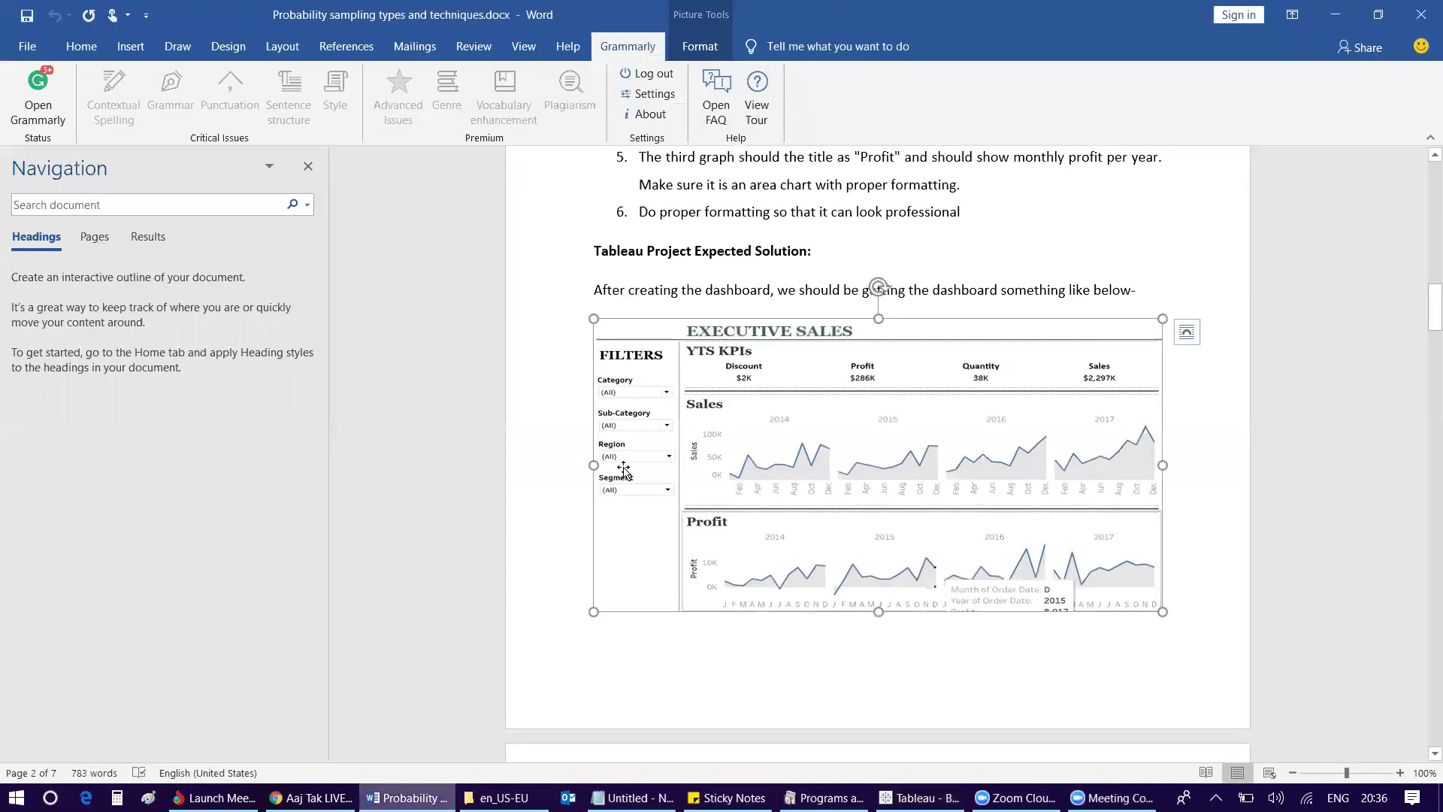
{"action": "key", "text": "alt+Tab"}
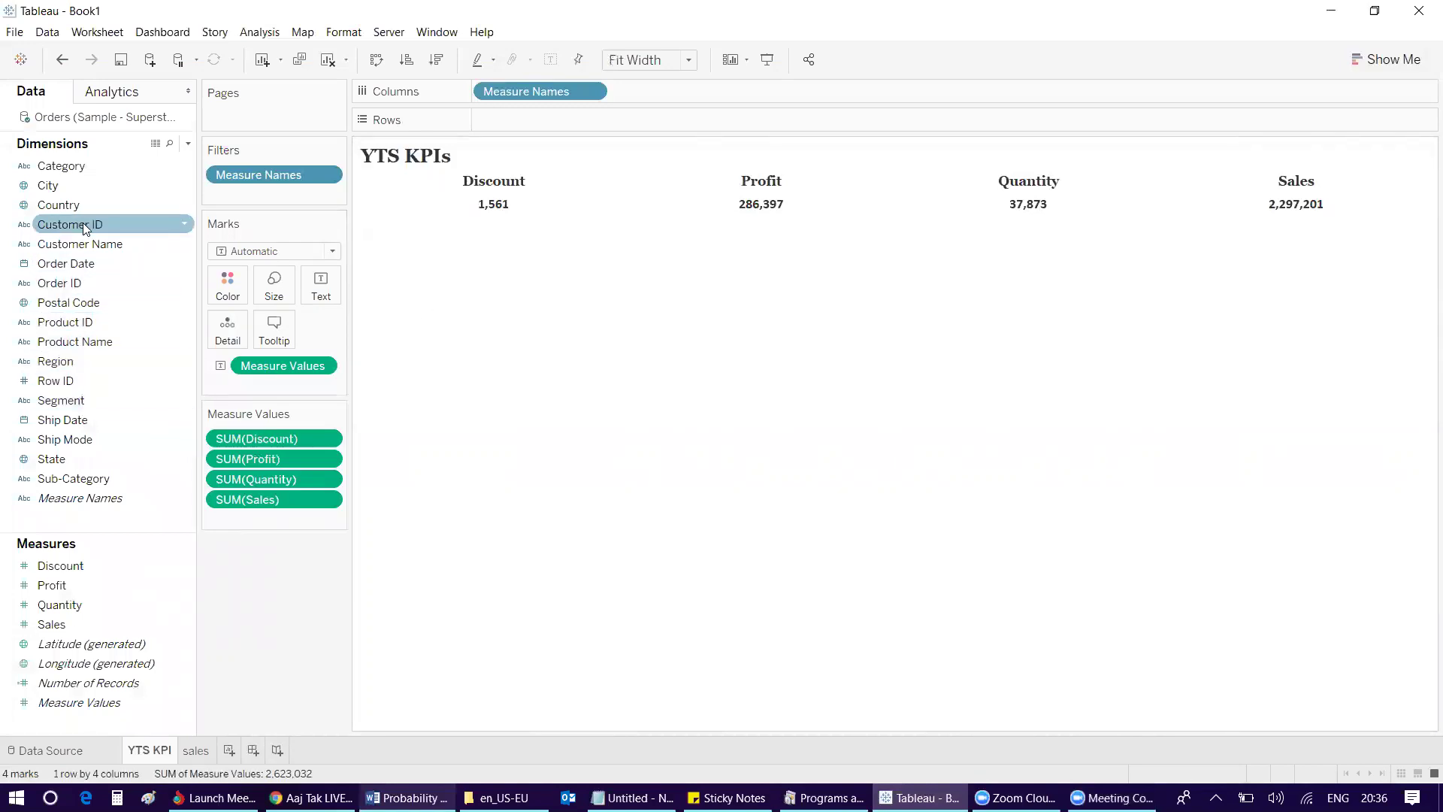
Step: Put Category and Sub-Category on the Filters shelf, each set to 'Use all'
{"action": "left_click_drag", "start_coordinate": [81, 165], "coordinate": [270, 189]}
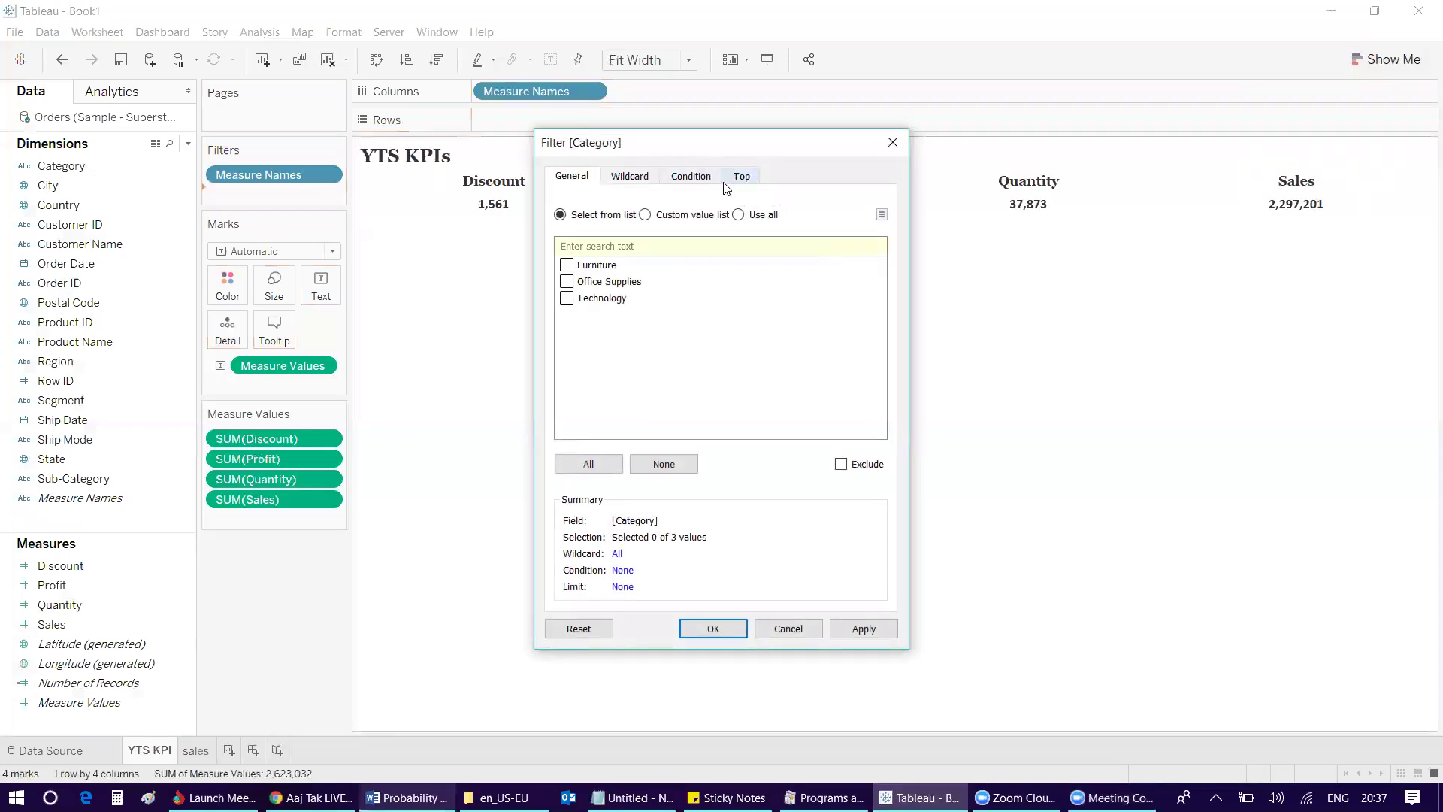
{"action": "left_click", "coordinate": [738, 215]}
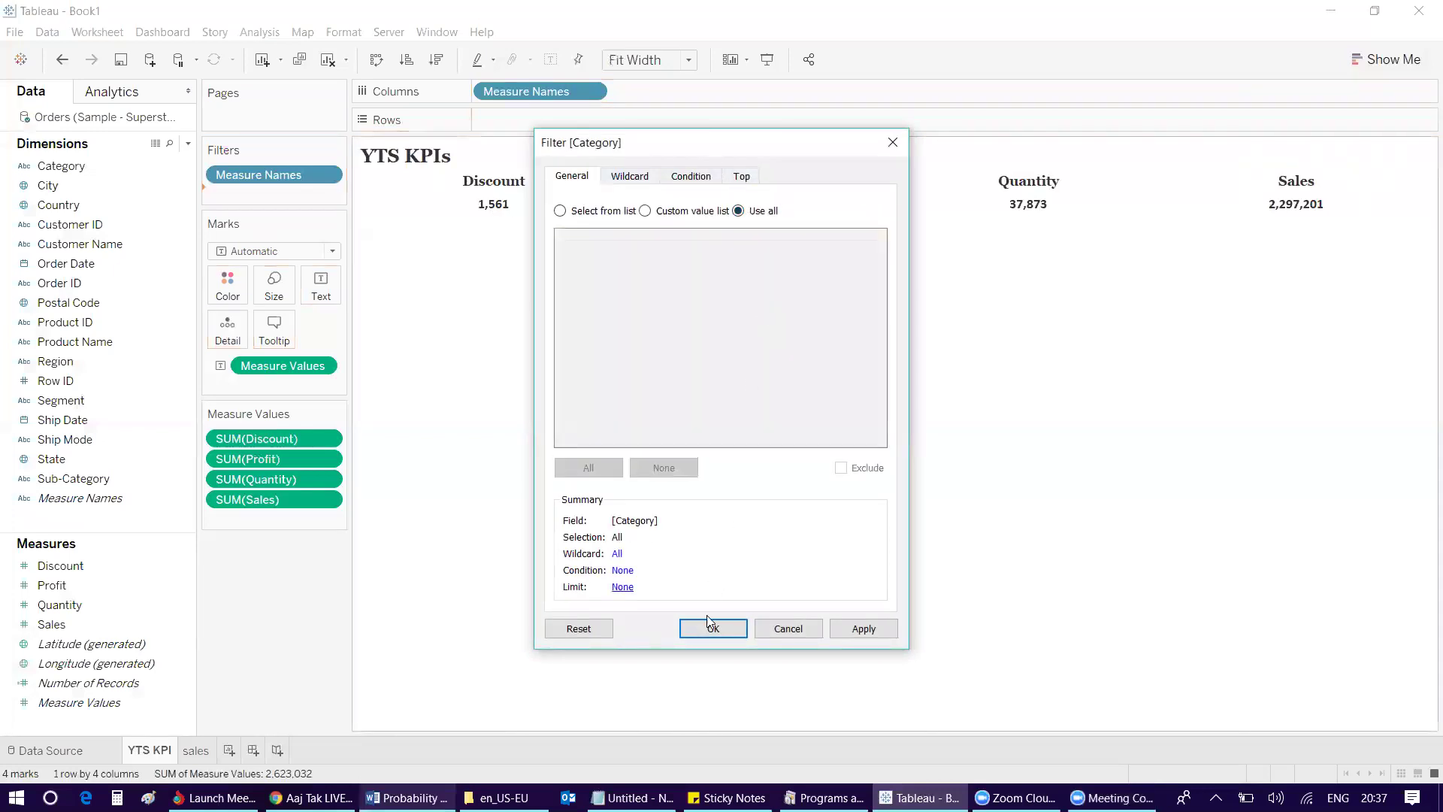
{"action": "left_click", "coordinate": [711, 630]}
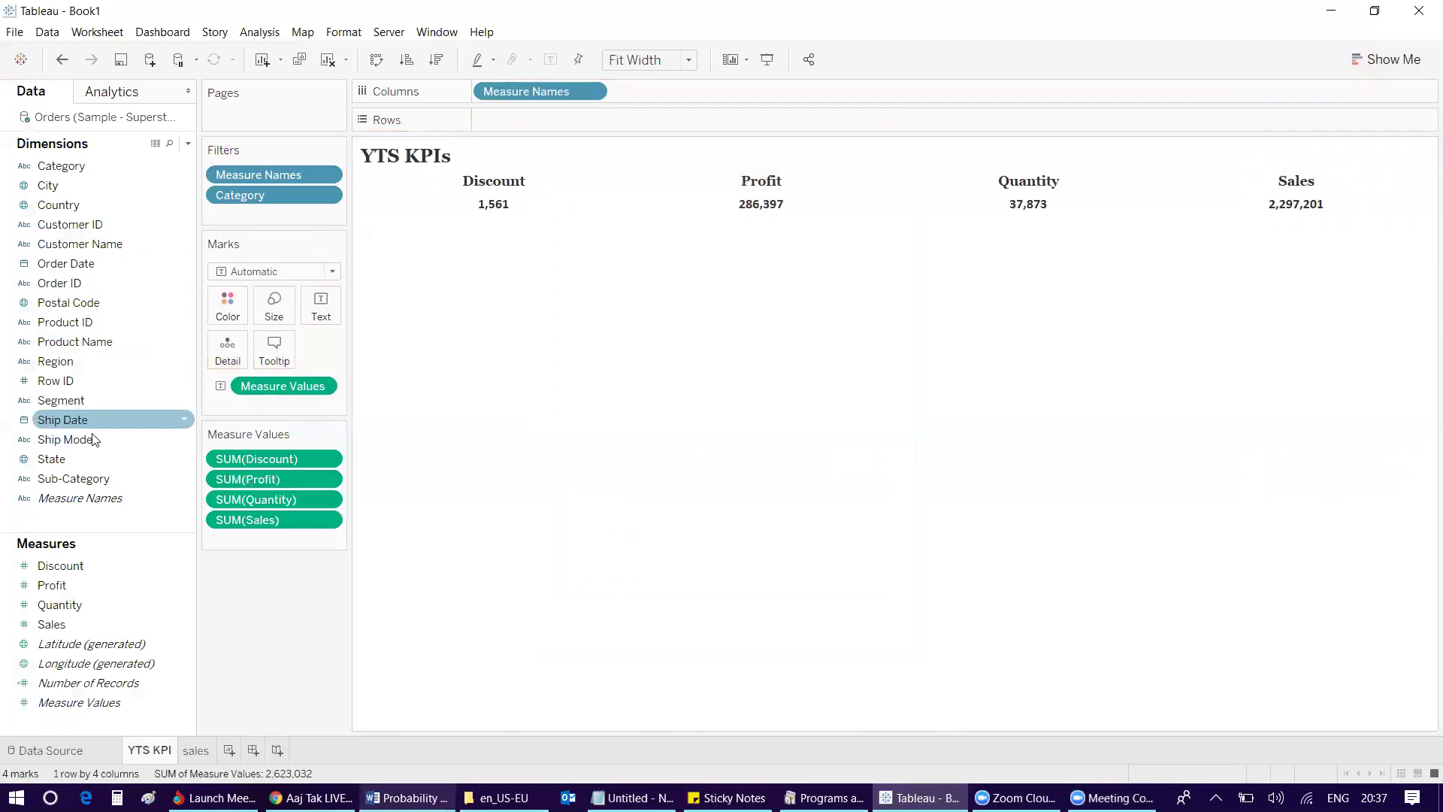
{"action": "left_click_drag", "start_coordinate": [85, 481], "coordinate": [277, 211]}
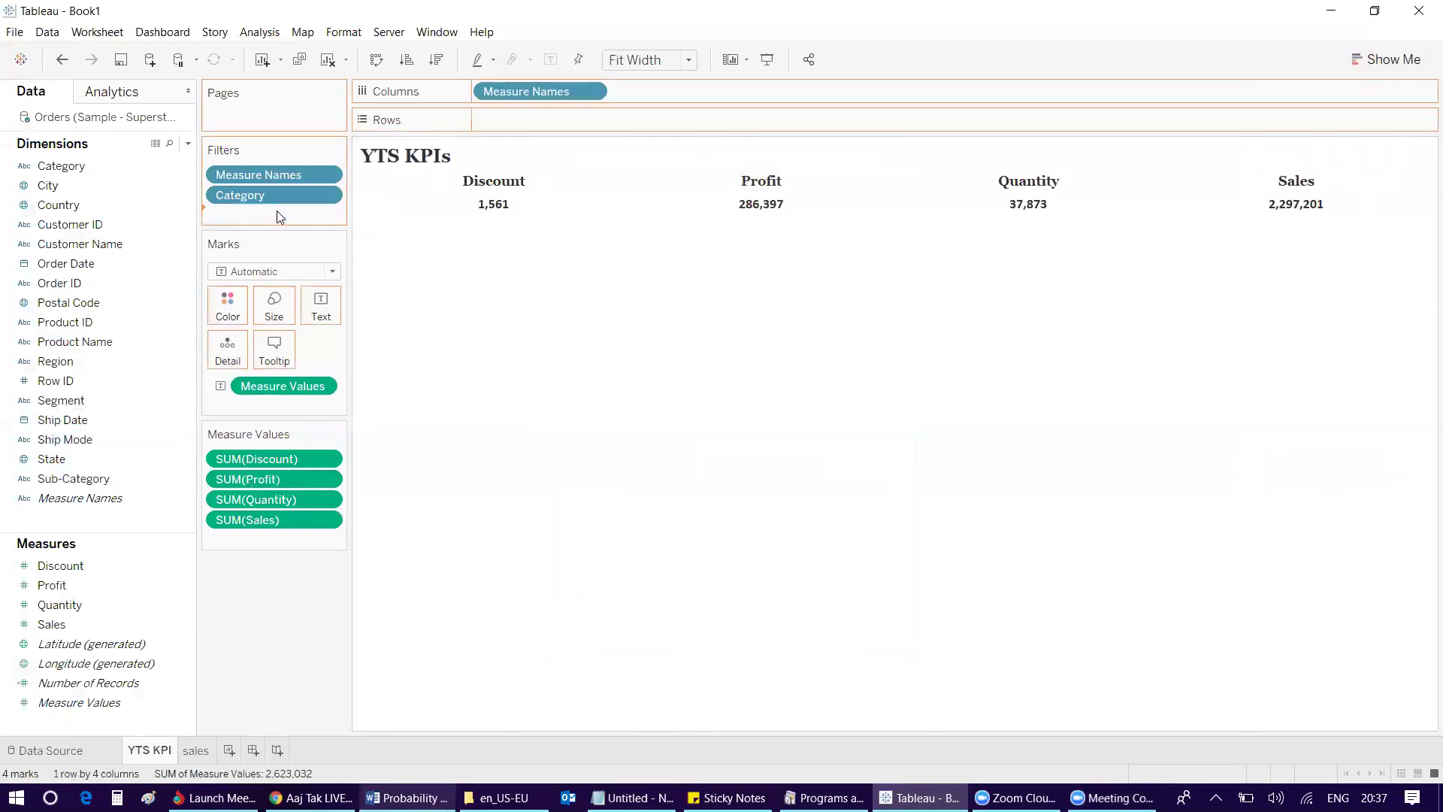
{"action": "left_click", "coordinate": [757, 213]}
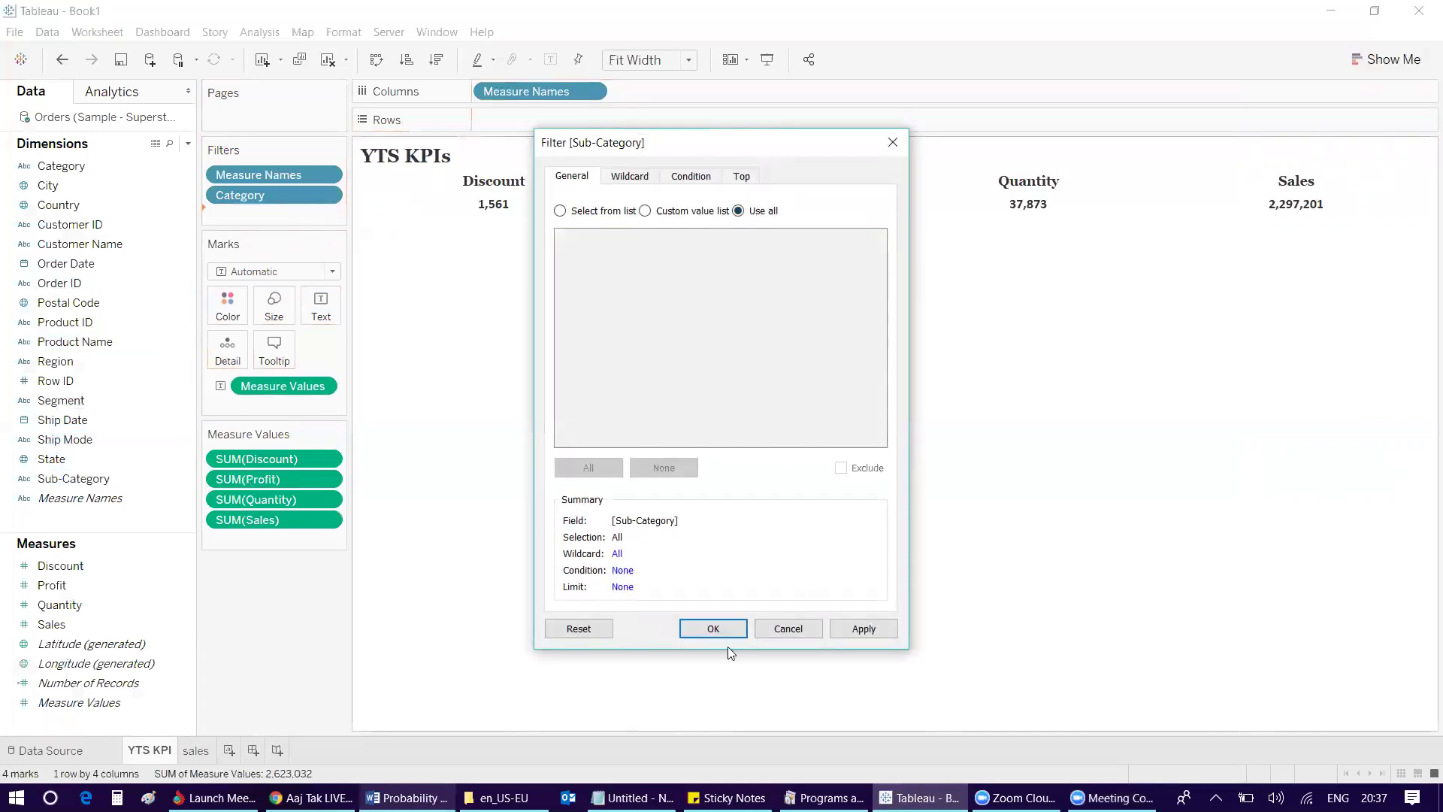
{"action": "left_click", "coordinate": [715, 629]}
{"action": "right_click", "coordinate": [287, 197]}
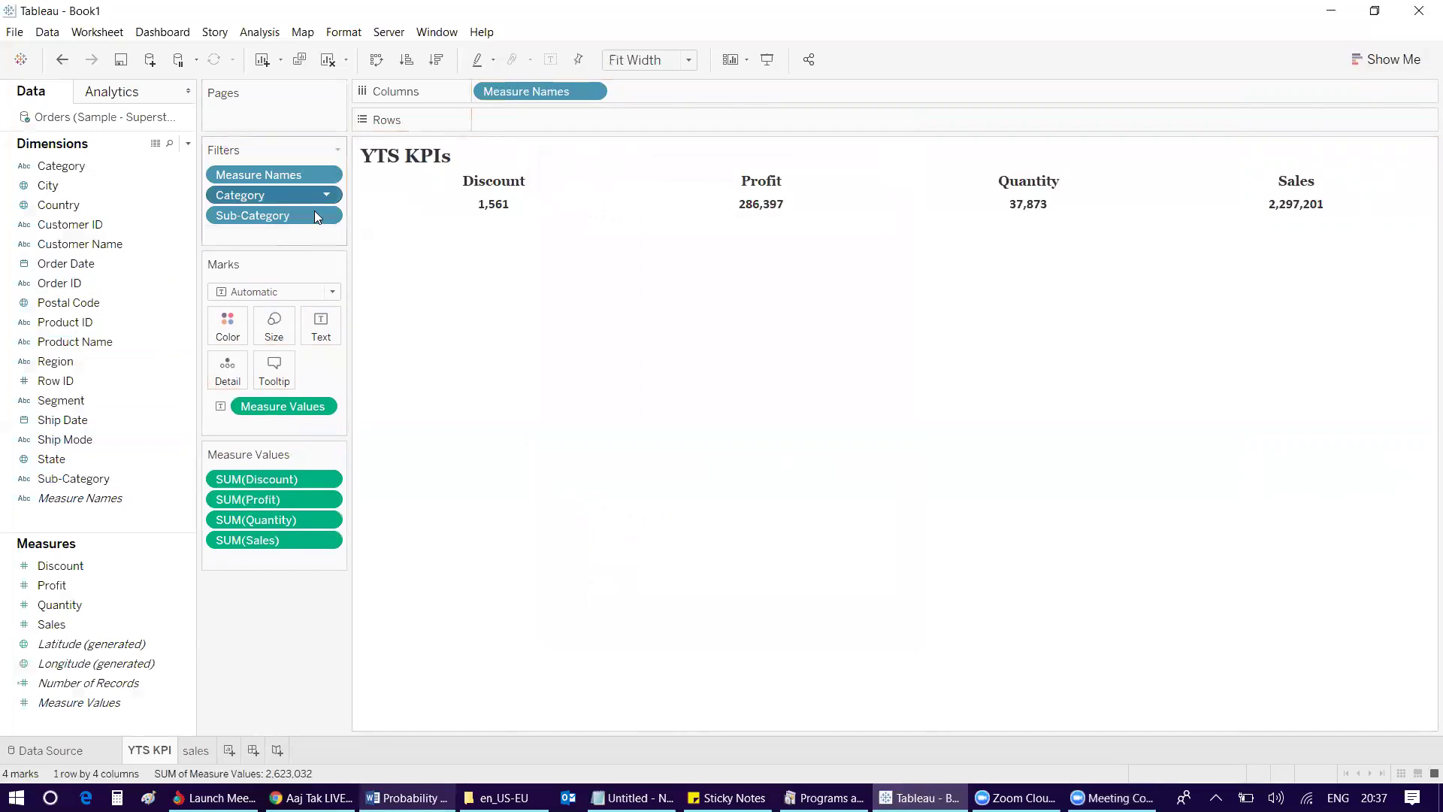
Step: Show the Category and Sub-Category filter cards on the sheet
{"action": "left_click", "coordinate": [343, 233]}
{"action": "right_click", "coordinate": [289, 212]}
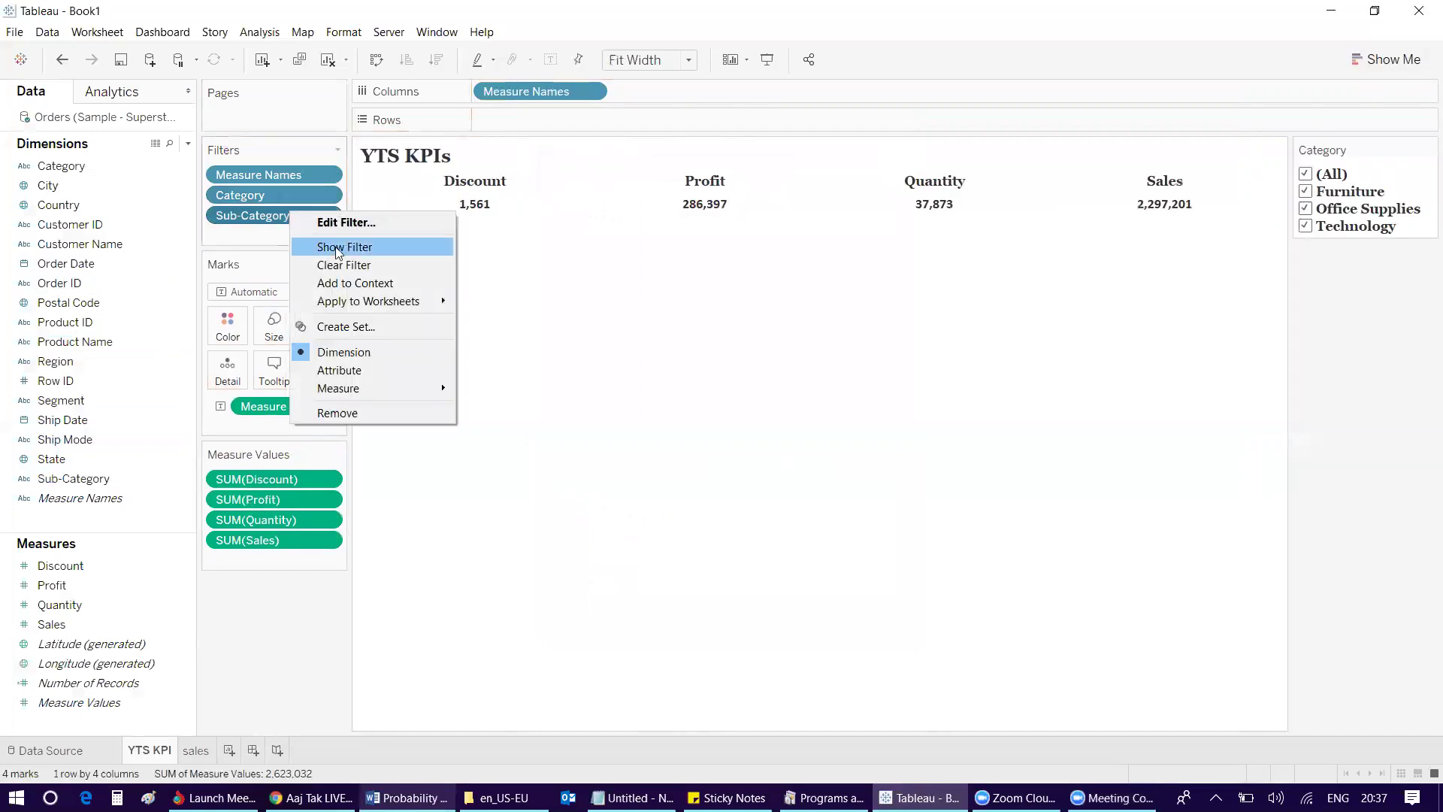
{"action": "left_click", "coordinate": [343, 248]}
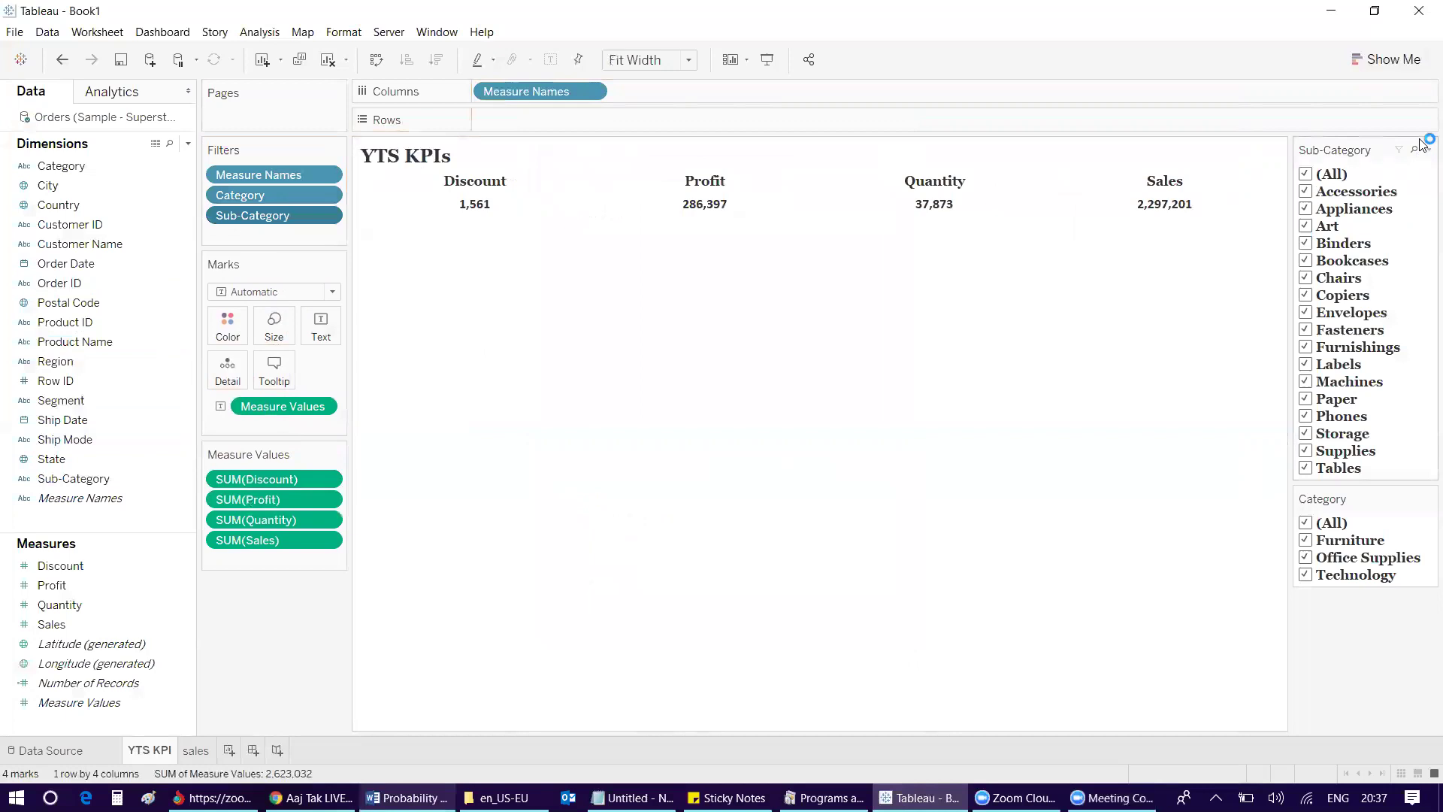
Step: Make both filter cards single-value dropdowns, with Category placed above Sub-Category
{"action": "left_click", "coordinate": [1428, 150]}
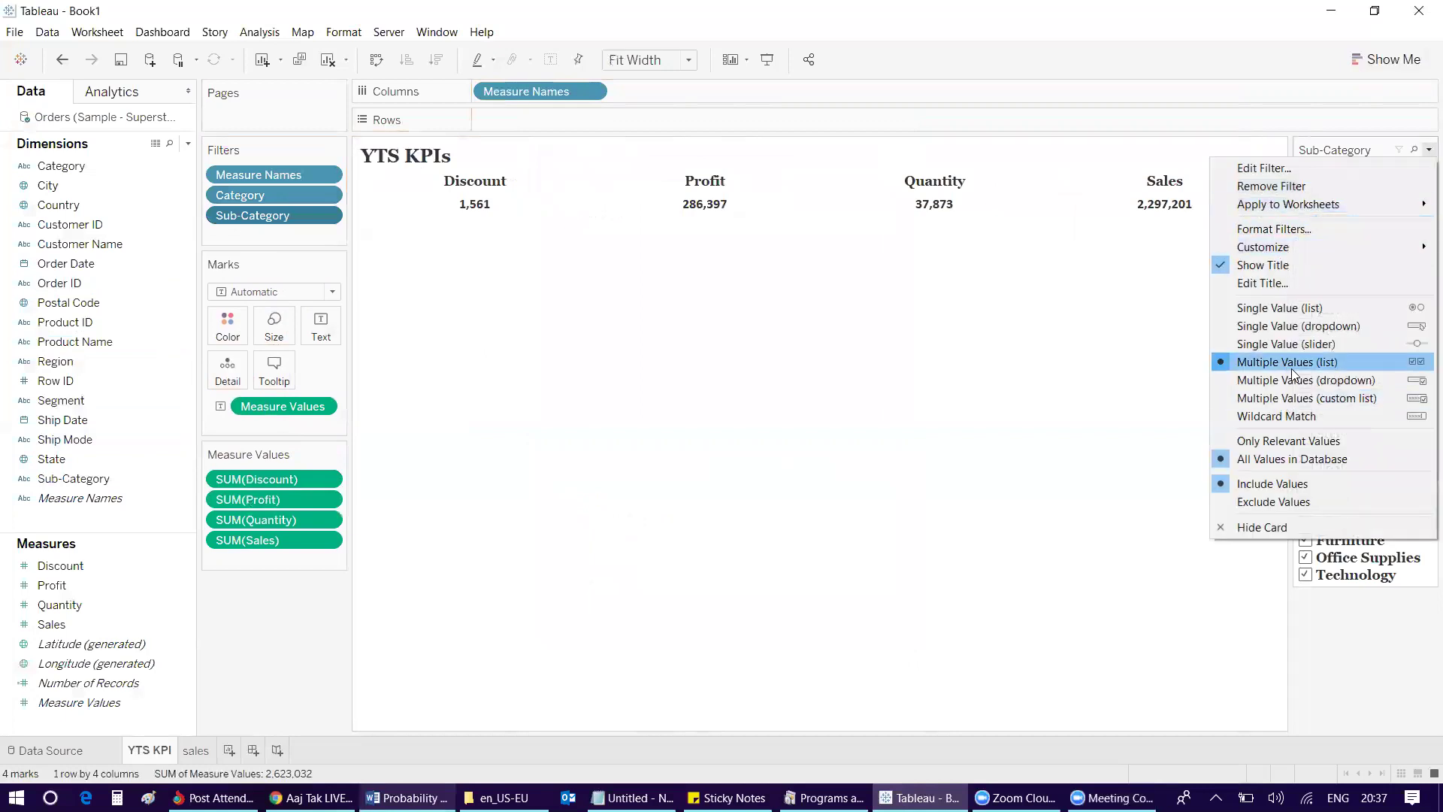
{"action": "left_click", "coordinate": [1303, 327]}
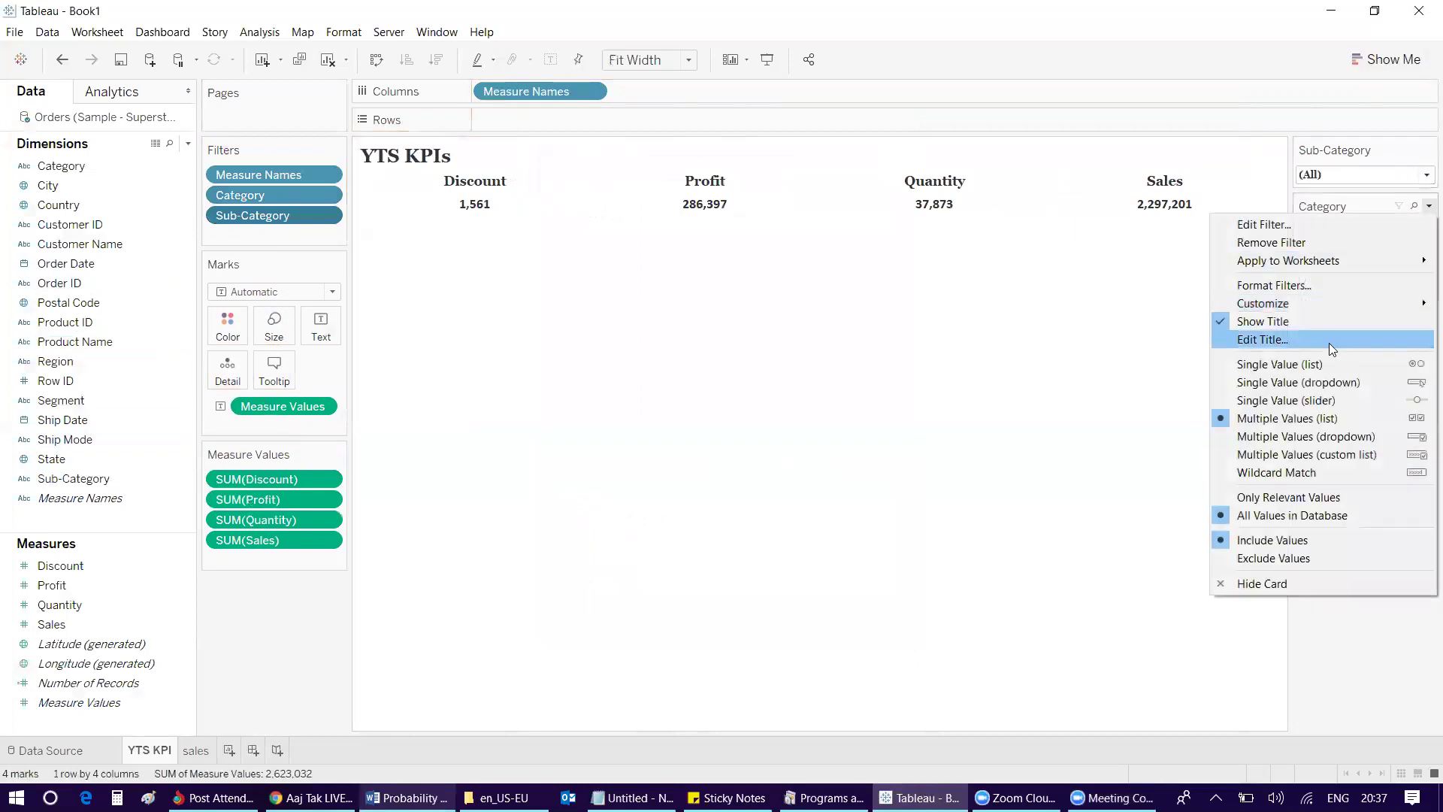
{"action": "left_click", "coordinate": [1428, 206]}
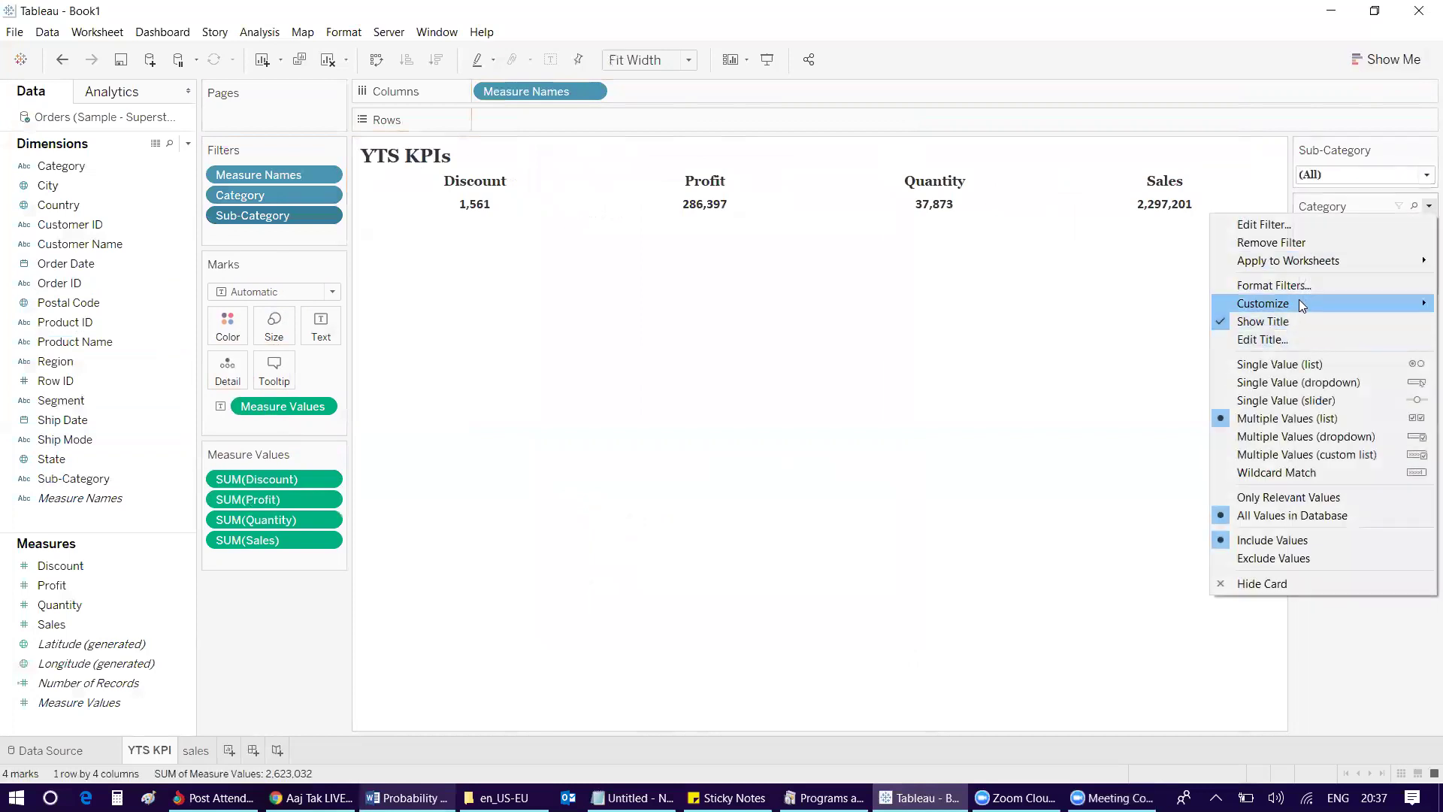
{"action": "left_click", "coordinate": [1299, 383]}
{"action": "left_click_drag", "start_coordinate": [1350, 150], "coordinate": [1350, 152]}
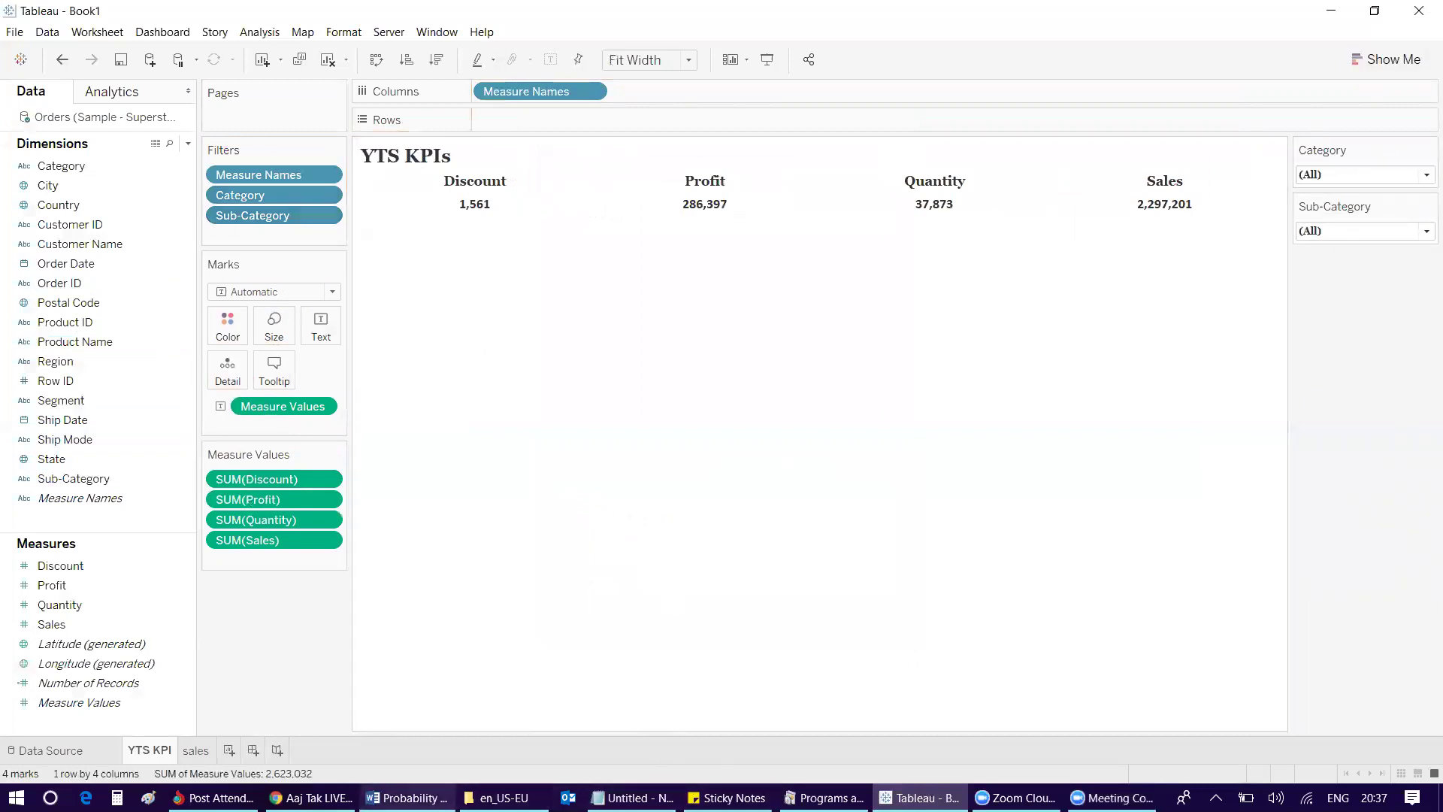
{"action": "left_click", "coordinate": [407, 797]}
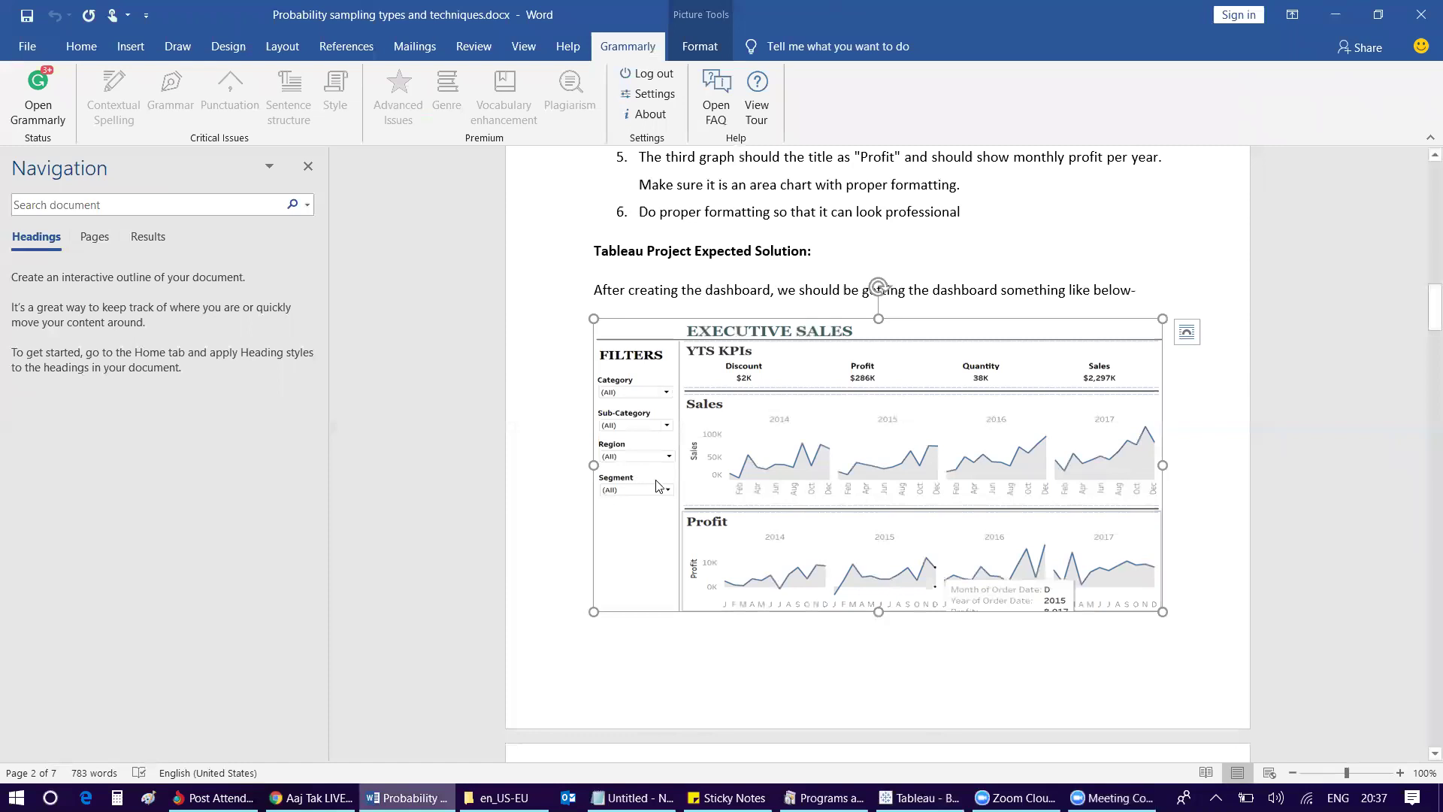
Step: Show Region as a single-value dropdown filter card below Sub-Category, set to Central
{"action": "key", "text": "alt+Tab"}
{"action": "left_click", "coordinate": [73, 363]}
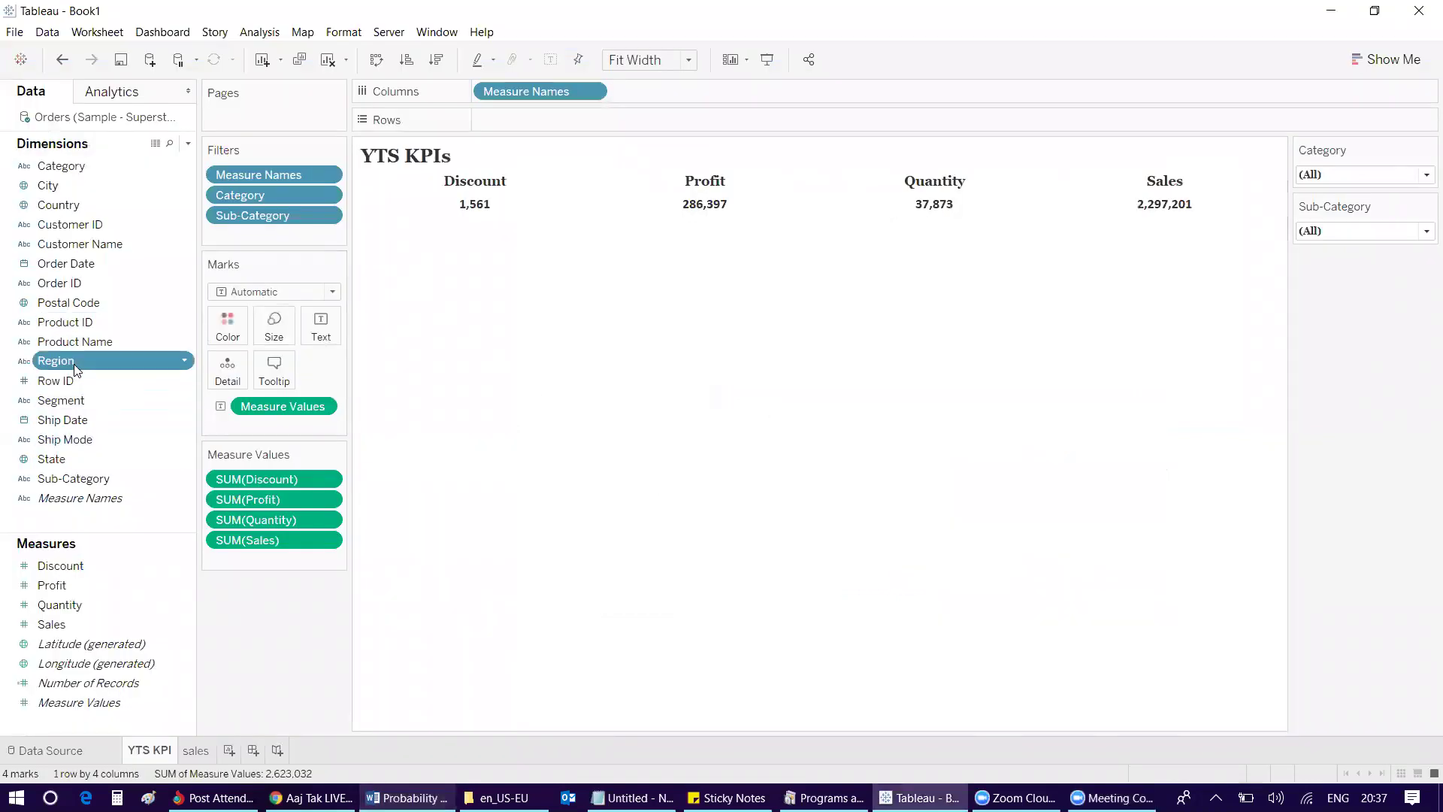
{"action": "right_click", "coordinate": [74, 364]}
{"action": "left_click", "coordinate": [1027, 256]}
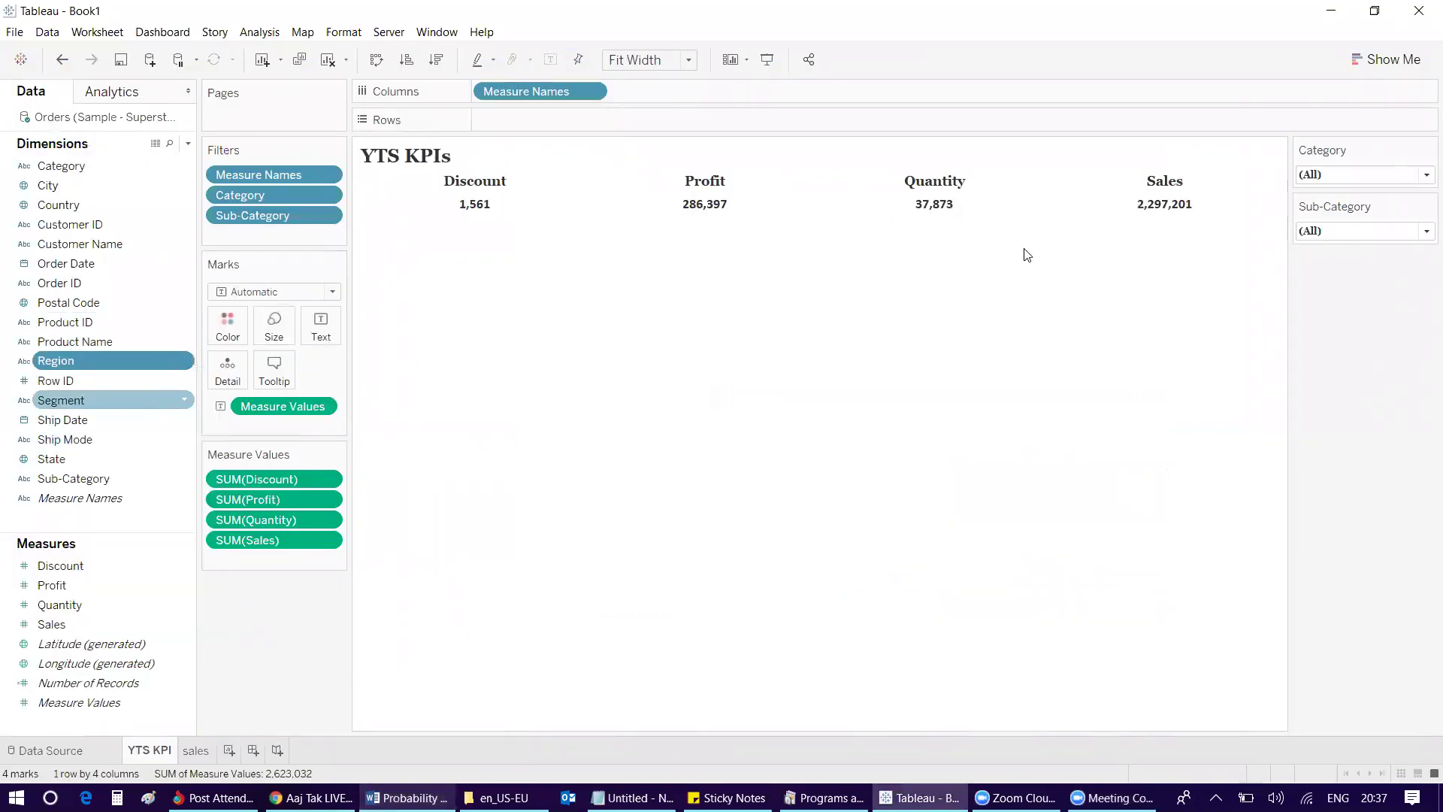
{"action": "left_click", "coordinate": [1428, 149]}
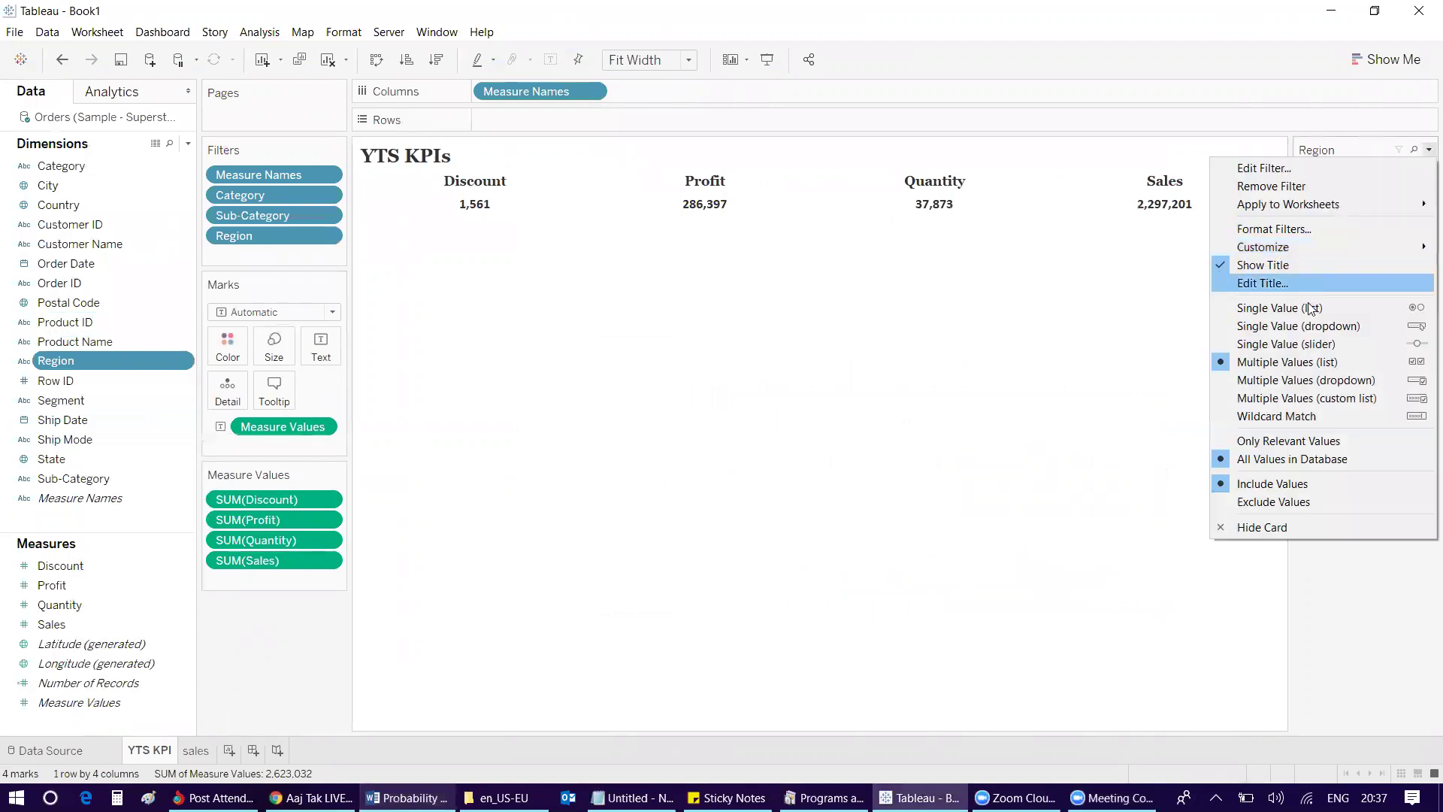
{"action": "left_click", "coordinate": [1307, 326]}
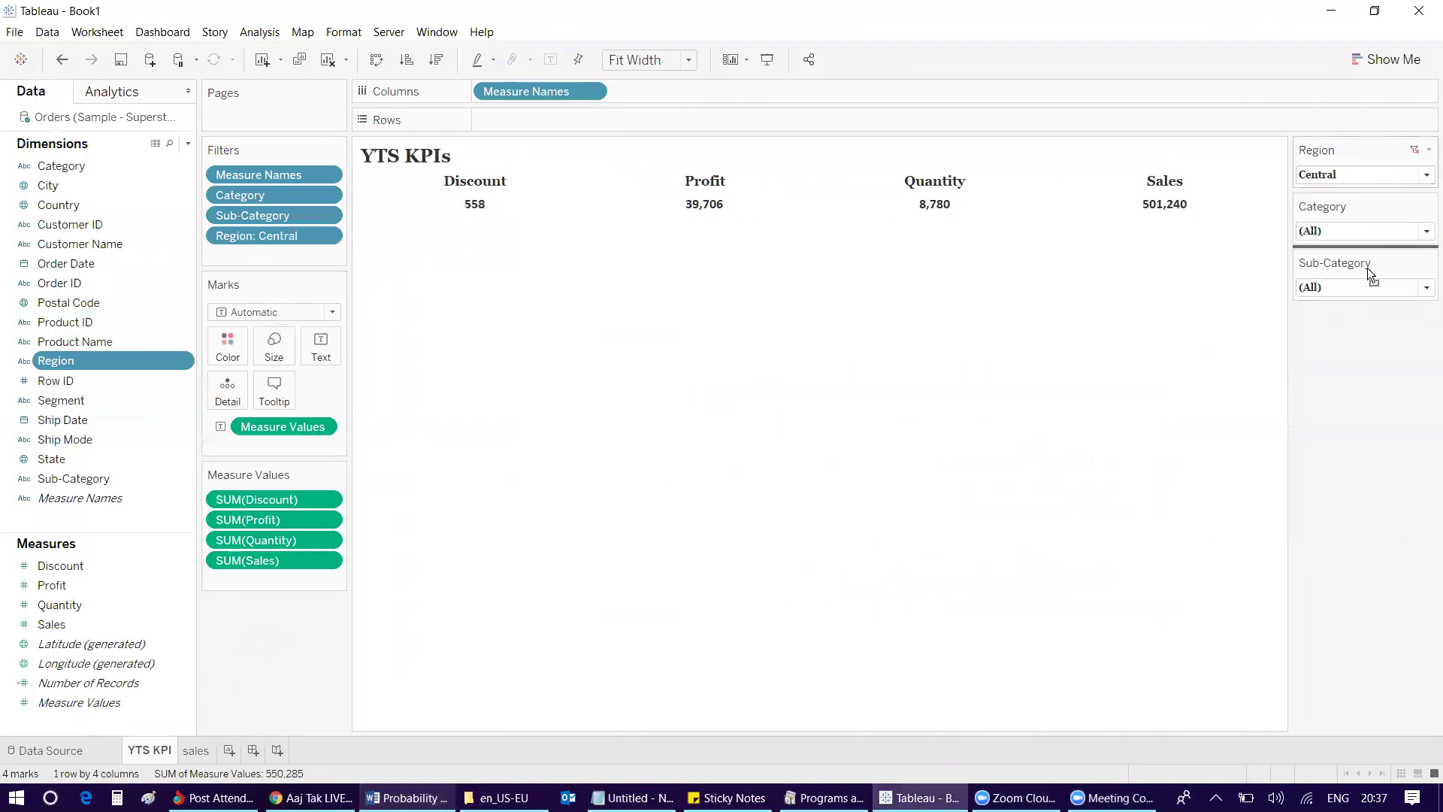
{"action": "left_click_drag", "start_coordinate": [1367, 268], "coordinate": [1365, 316]}
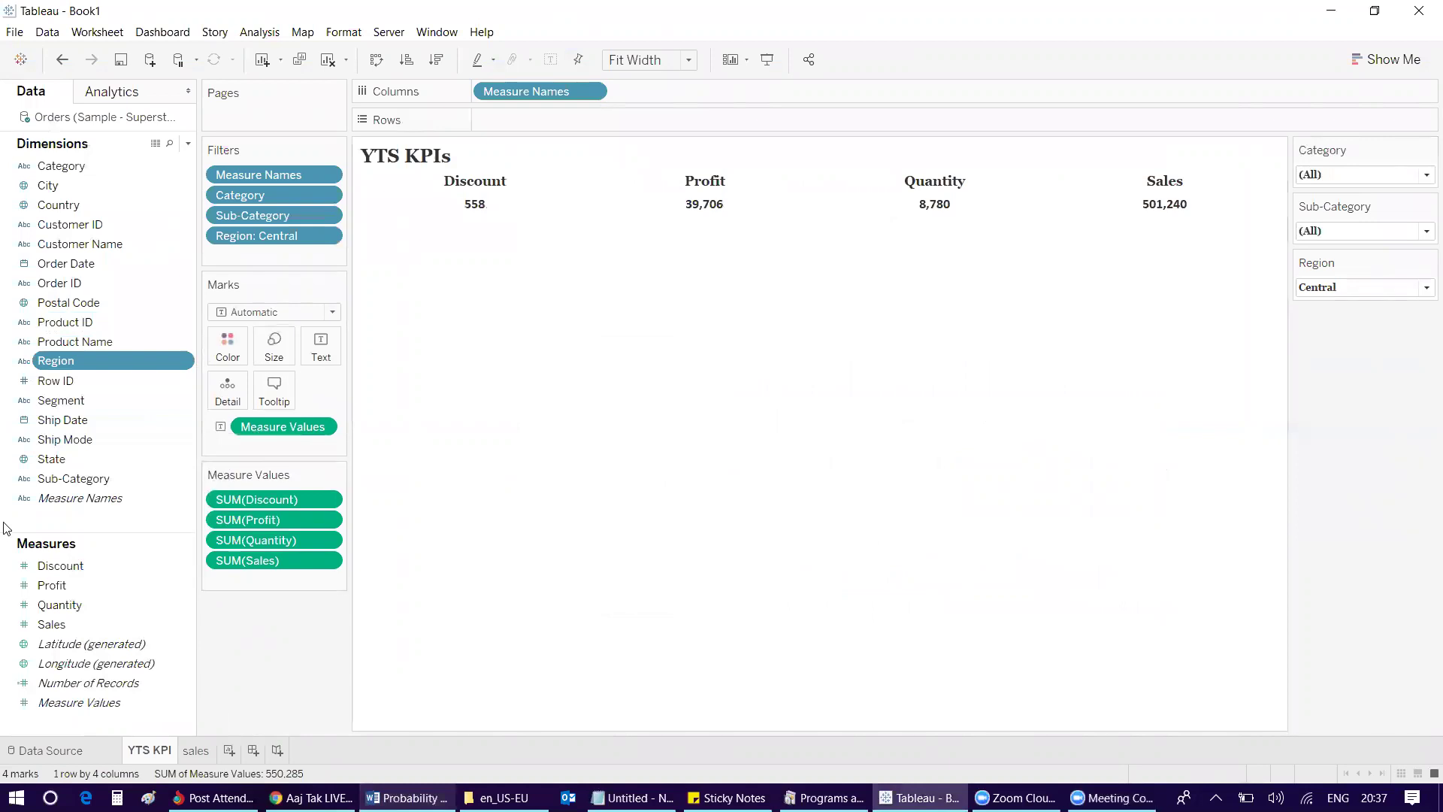
{"action": "key", "text": "alt+Tab"}
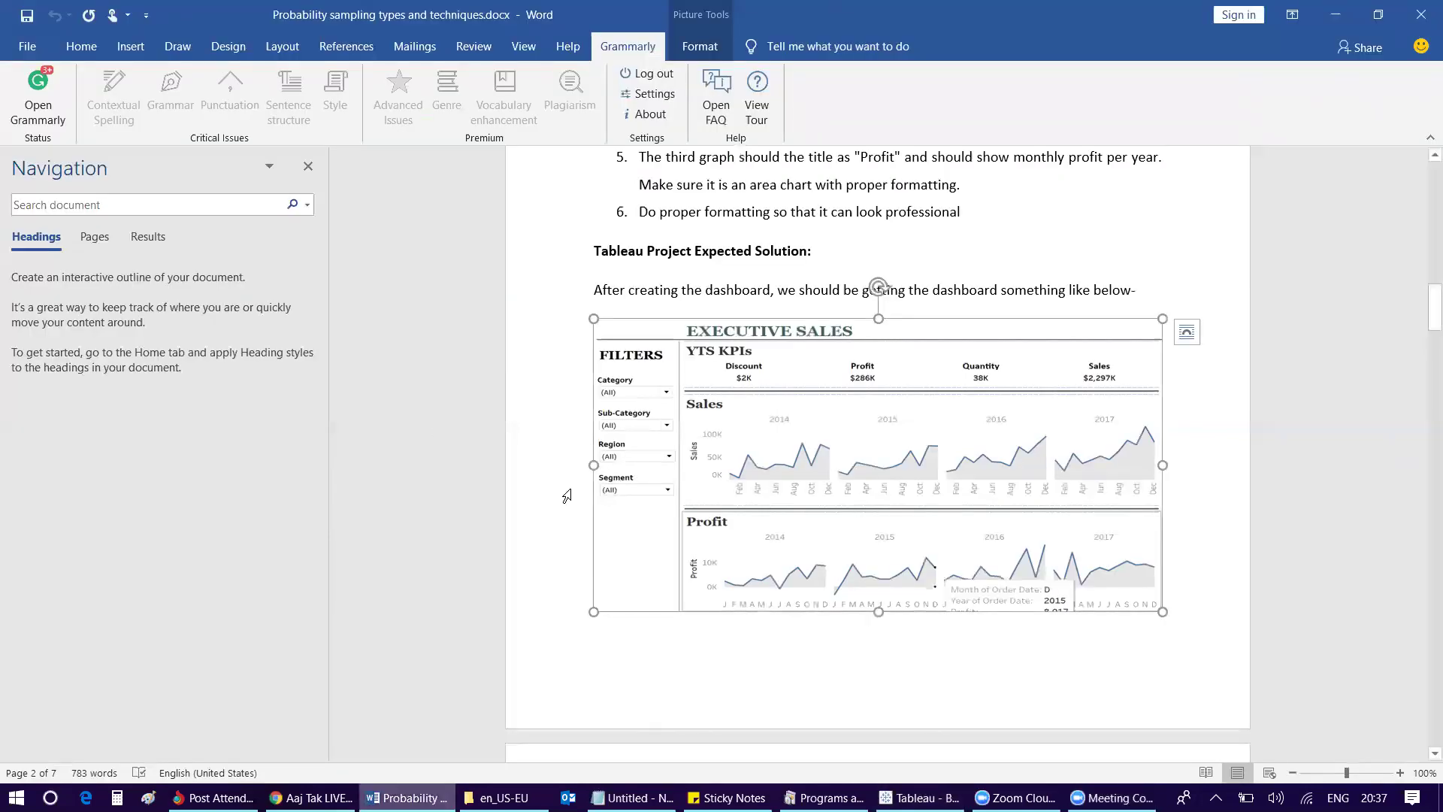
{"action": "key", "text": "alt+Tab"}
{"action": "right_click", "coordinate": [75, 408]}
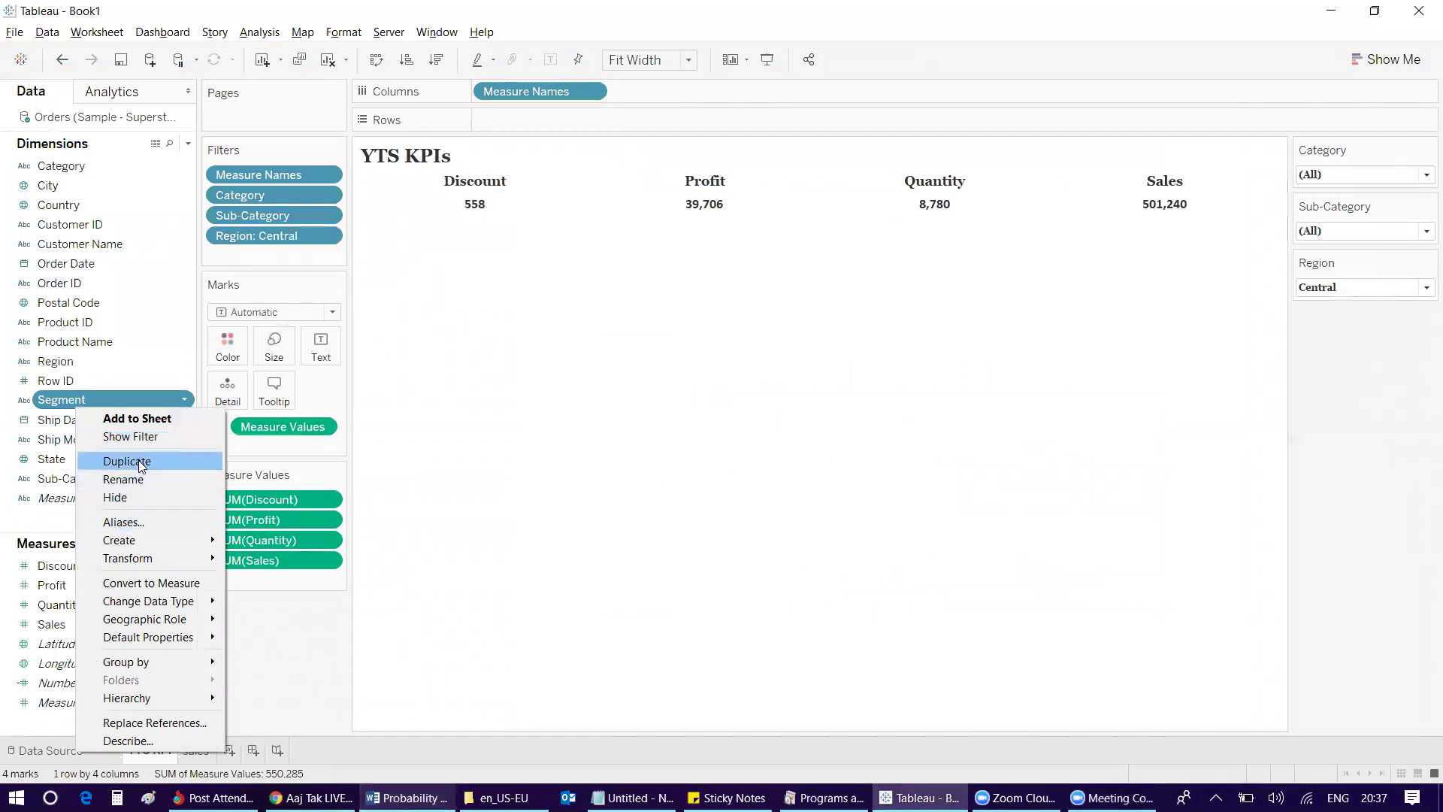
Step: Show Segment as a single-value dropdown filter card below Region, set to Consumer
{"action": "left_click", "coordinate": [146, 435]}
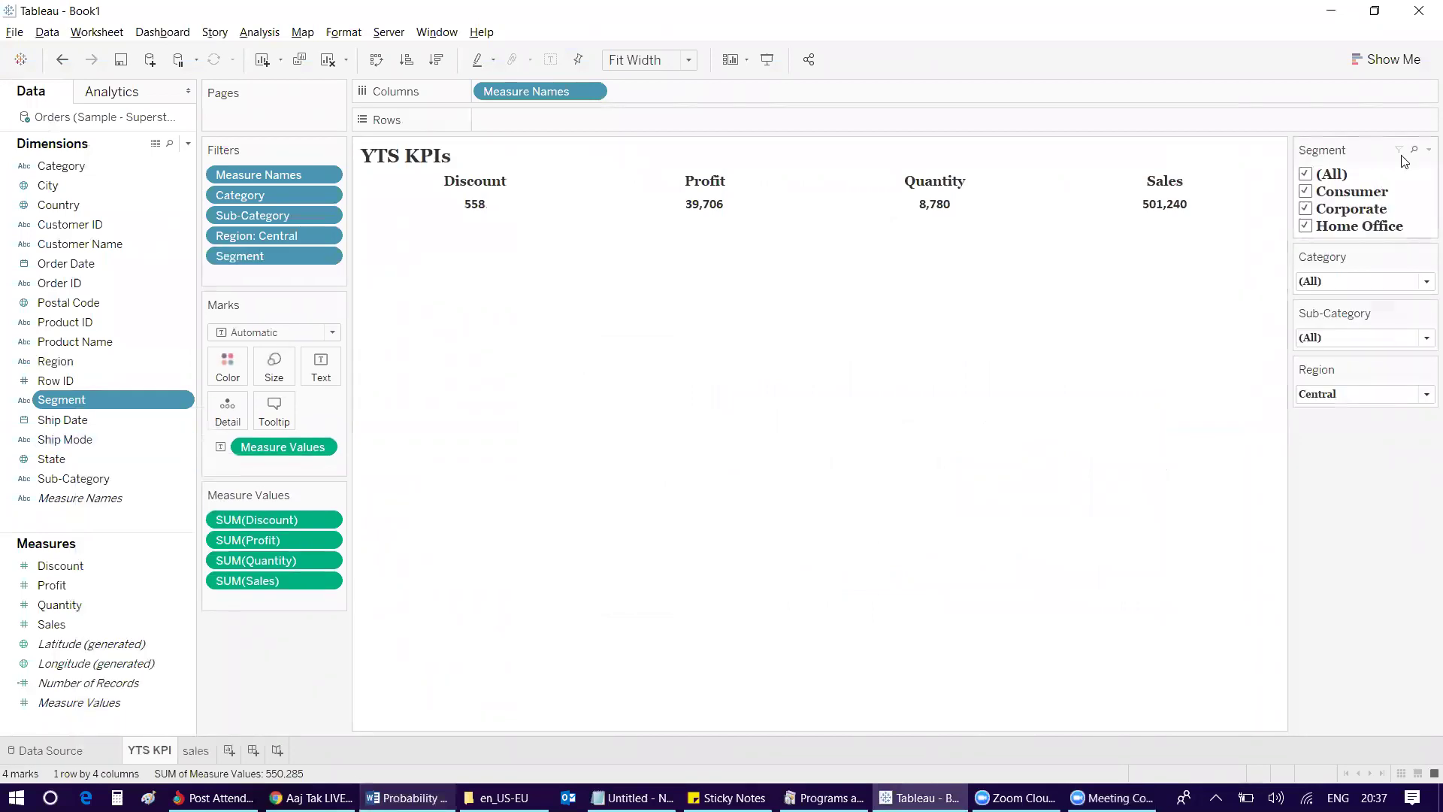
{"action": "left_click", "coordinate": [1429, 150]}
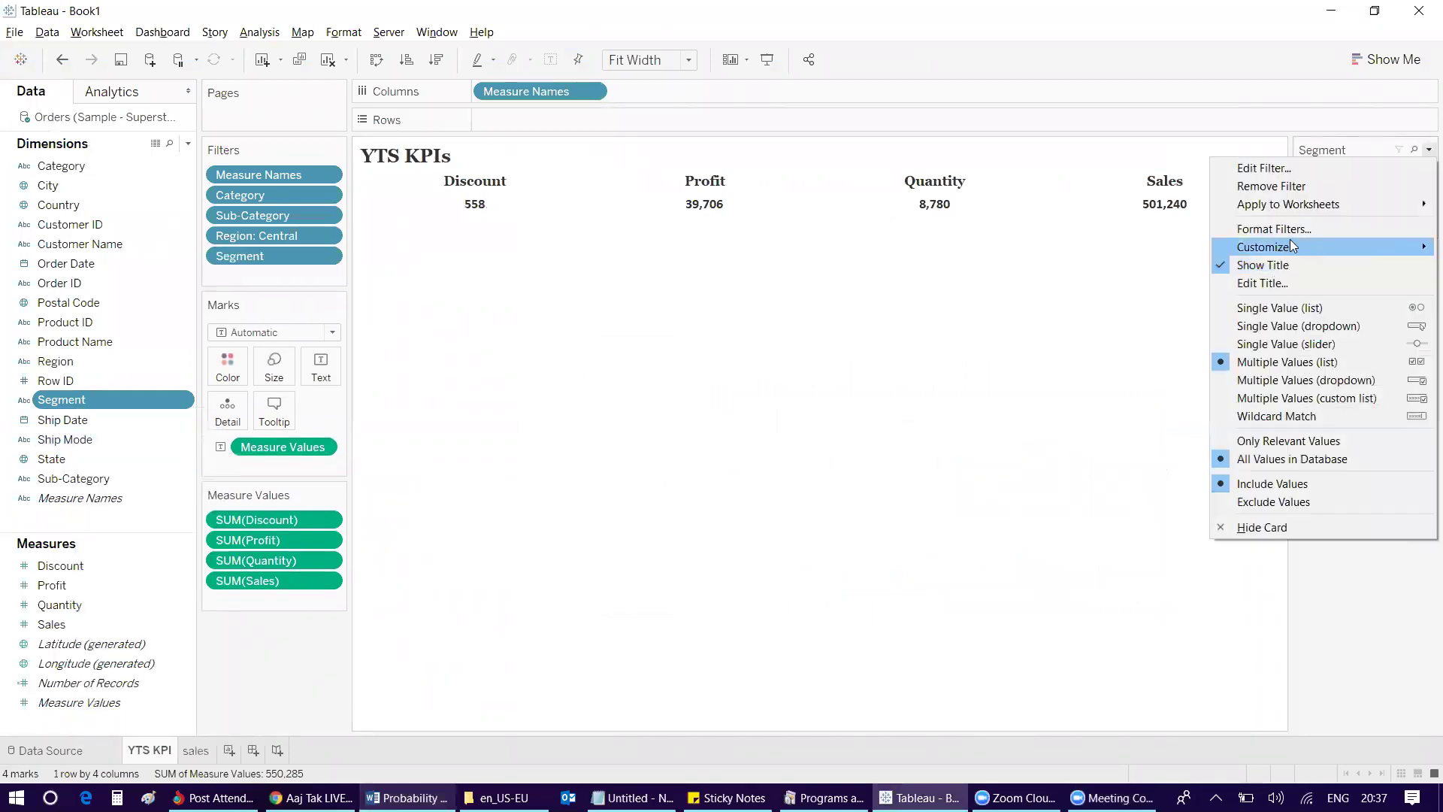
{"action": "left_click", "coordinate": [1289, 325]}
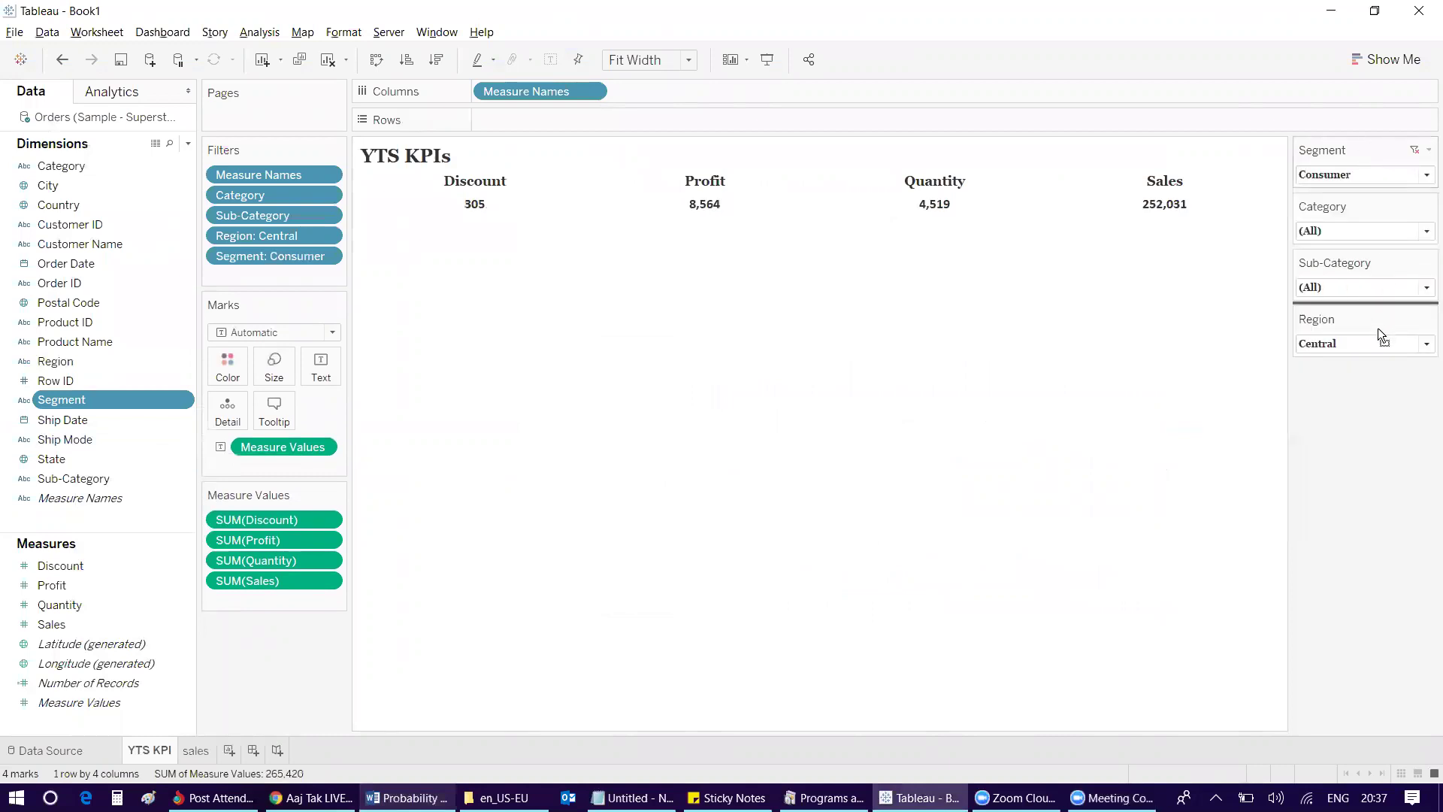
{"action": "left_click_drag", "start_coordinate": [1378, 327], "coordinate": [1364, 372]}
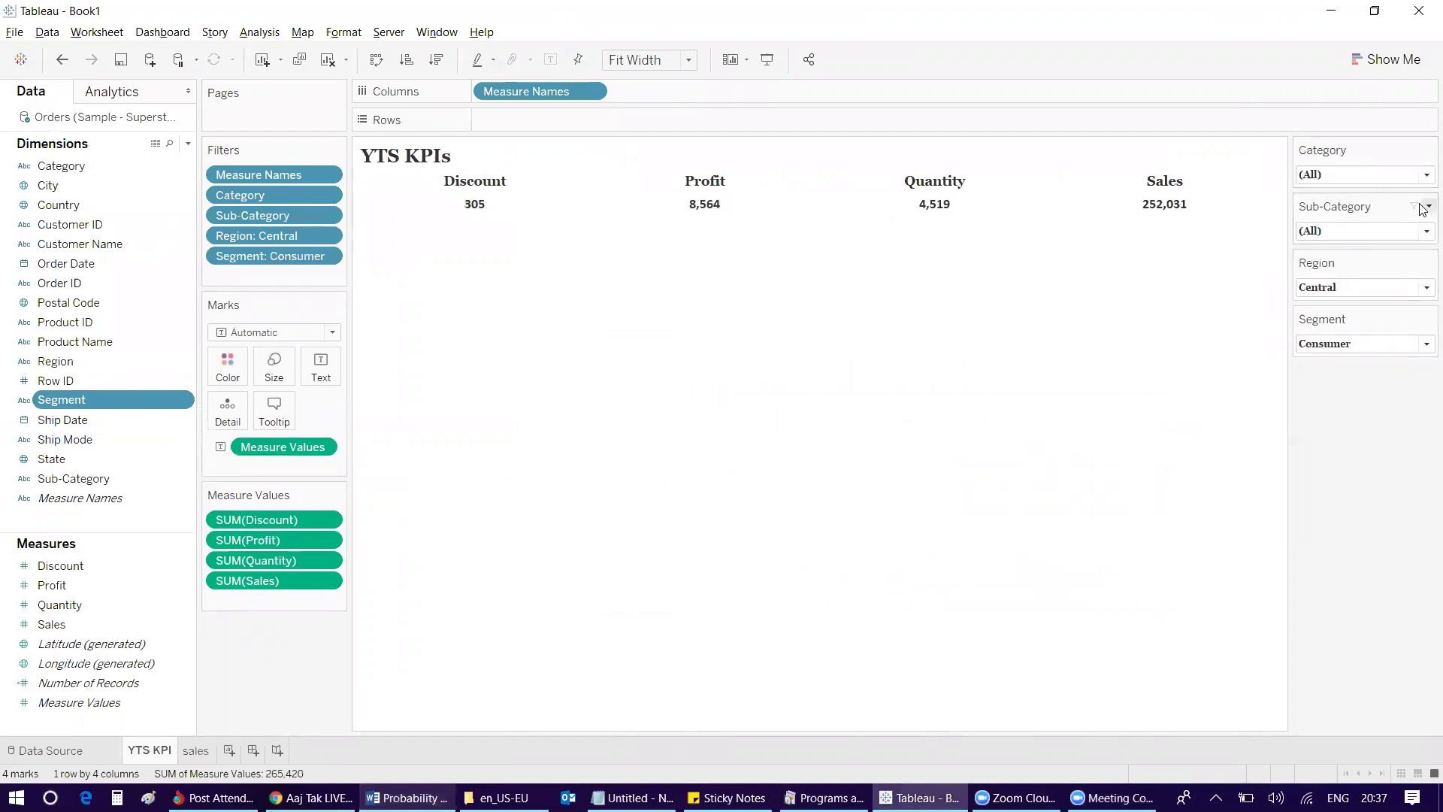
Step: Set the Category, Sub-Category and Region filter cards to Only Relevant Values
{"action": "left_click", "coordinate": [1424, 150]}
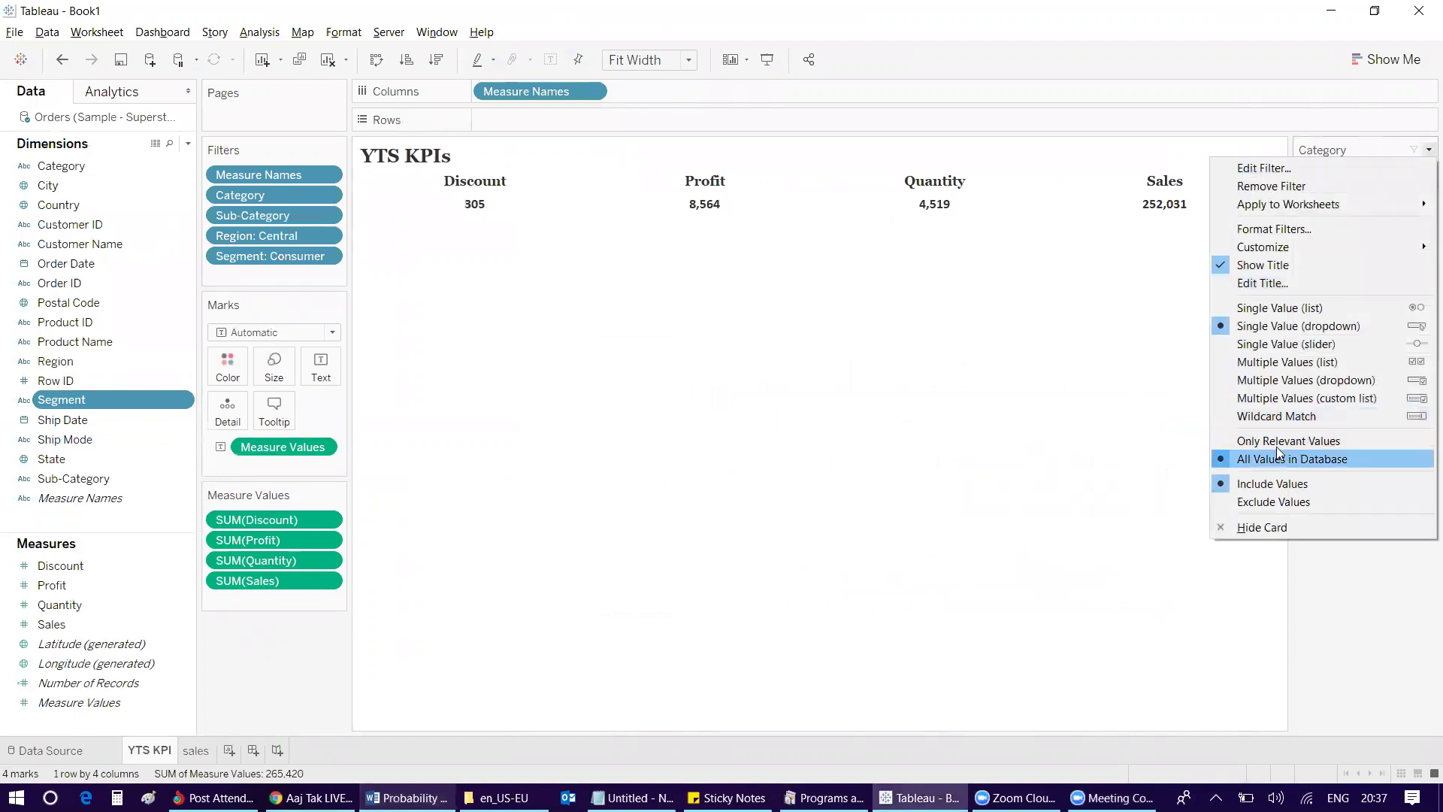
{"action": "left_click", "coordinate": [1277, 443]}
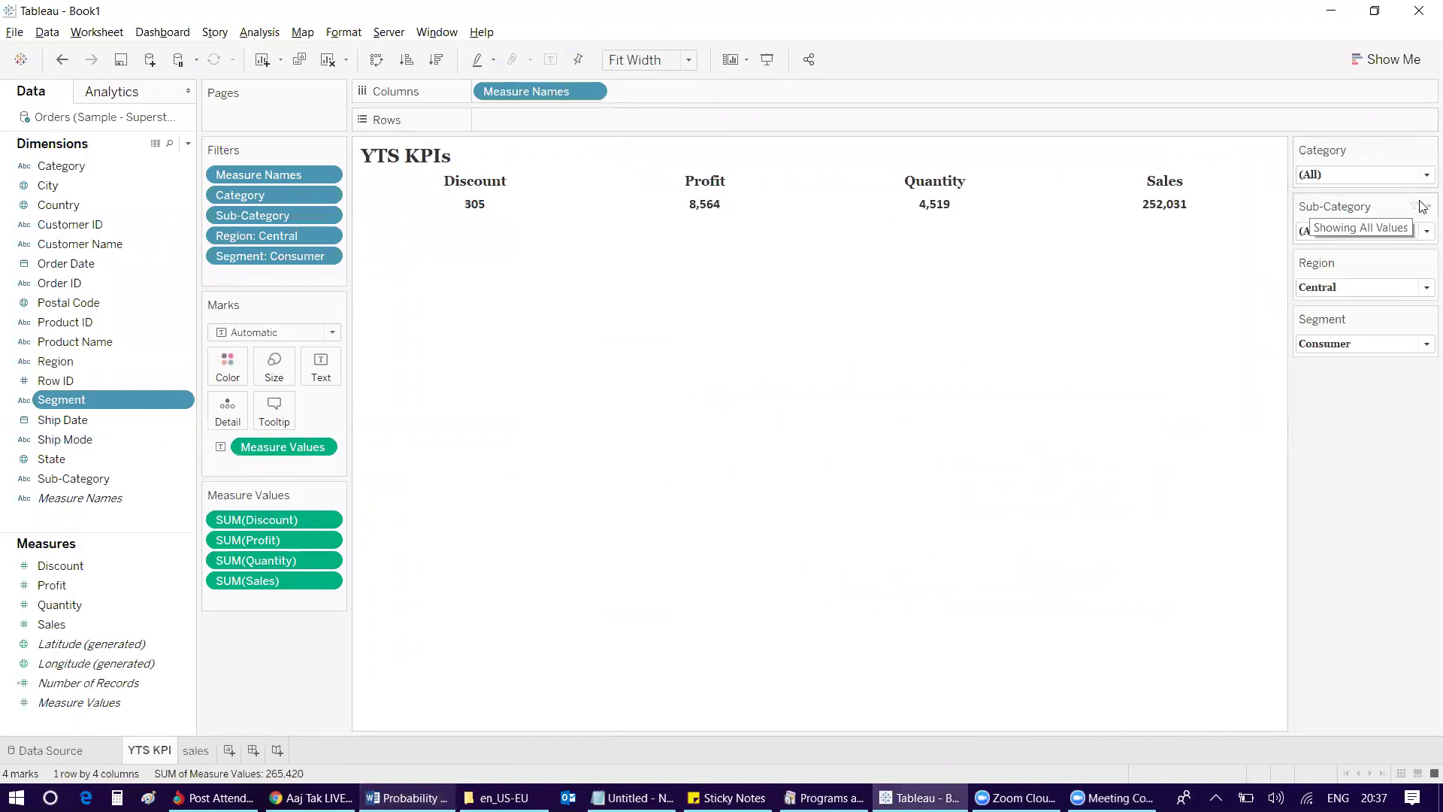
{"action": "left_click", "coordinate": [1429, 206]}
{"action": "left_click", "coordinate": [1289, 497]}
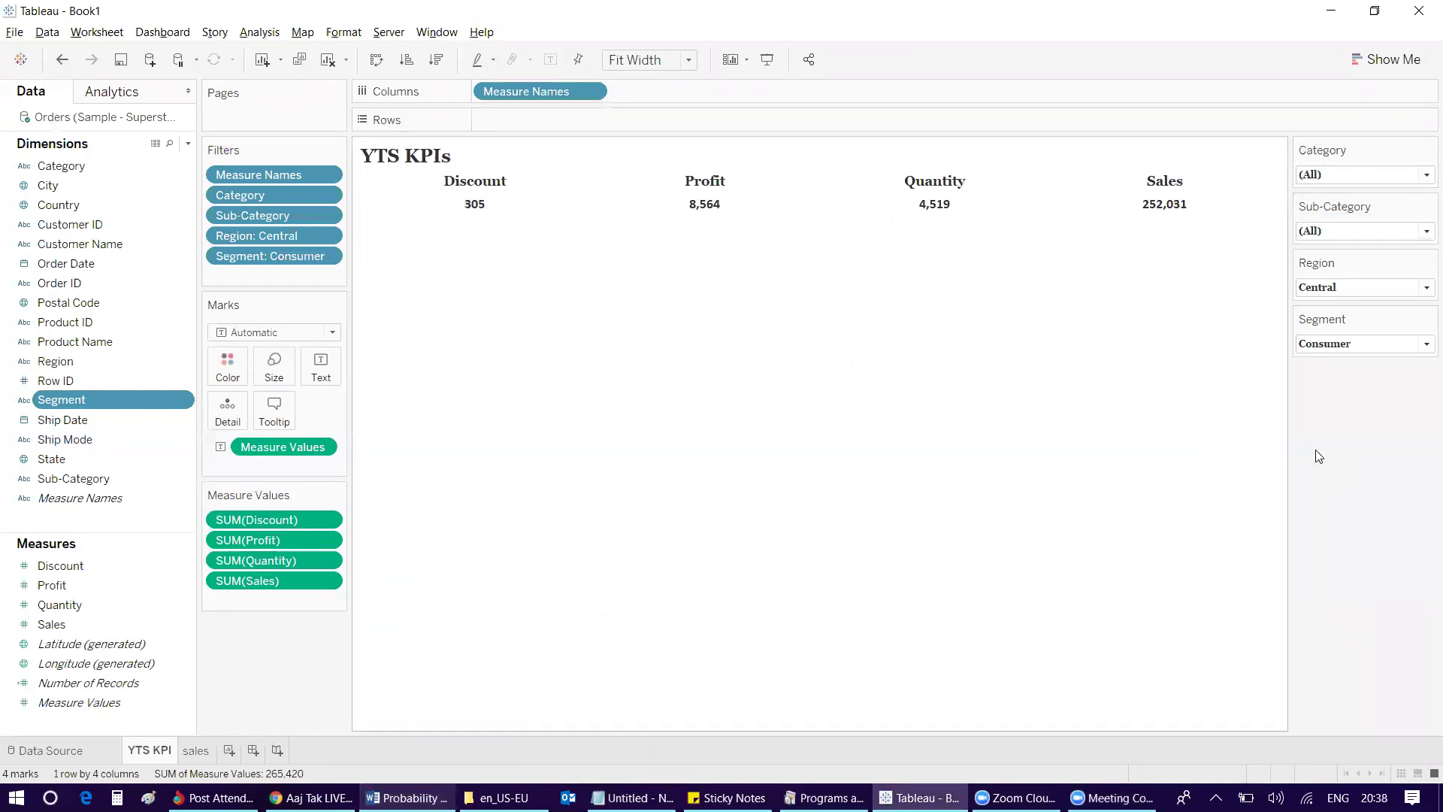
{"action": "left_click", "coordinate": [1429, 262]}
{"action": "left_click", "coordinate": [1293, 557]}
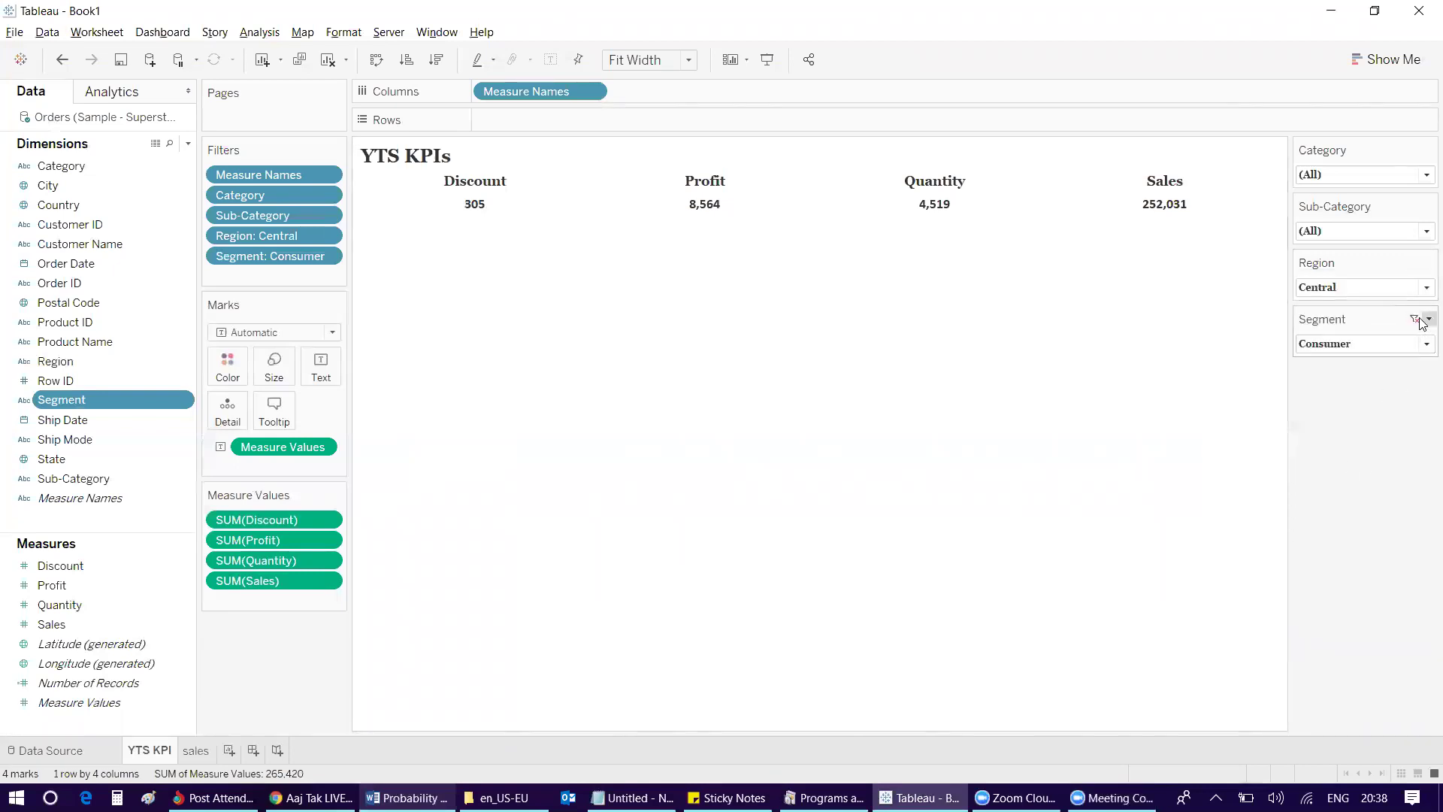
Step: Reset the Segment and Region filter cards to (All), showing only relevant Segment values
{"action": "left_click", "coordinate": [1428, 318]}
{"action": "left_click", "coordinate": [1265, 607]}
{"action": "left_click", "coordinate": [1349, 349]}
{"action": "left_click", "coordinate": [1346, 359]}
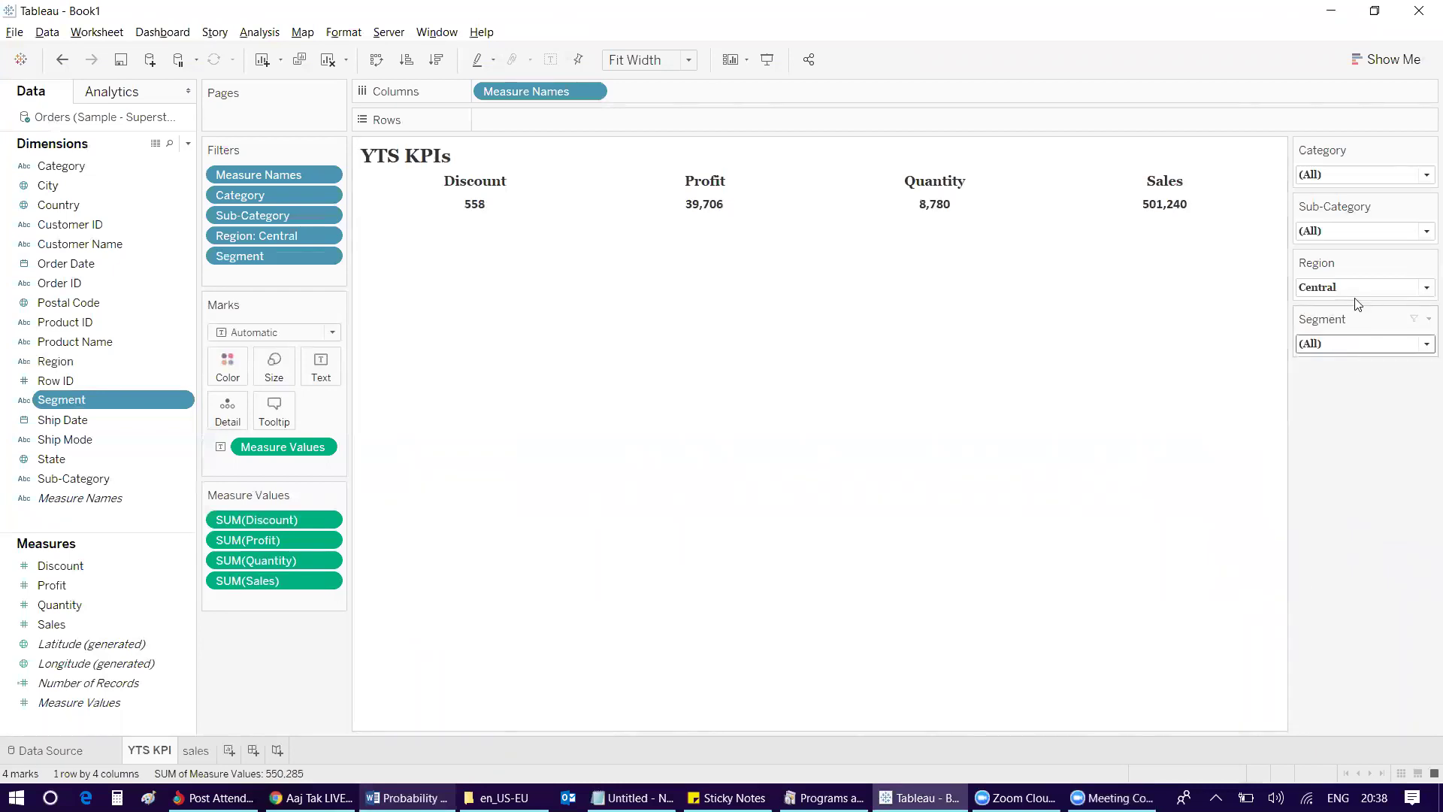
{"action": "left_click", "coordinate": [1349, 287]}
{"action": "left_click", "coordinate": [1325, 307]}
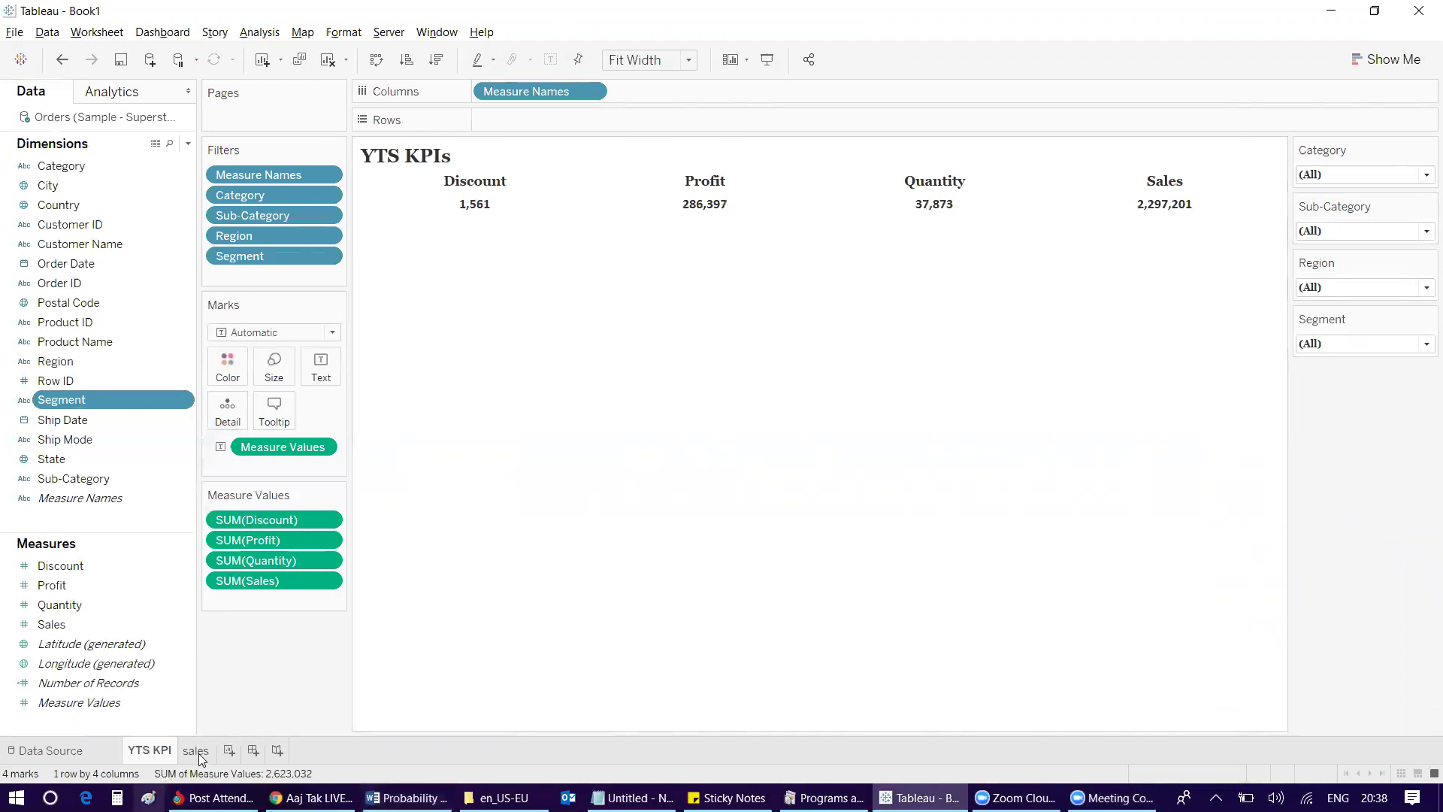
Step: Apply the Category, Sub-Category, Region and Segment filters to all worksheets using this data source
{"action": "left_click", "coordinate": [324, 196]}
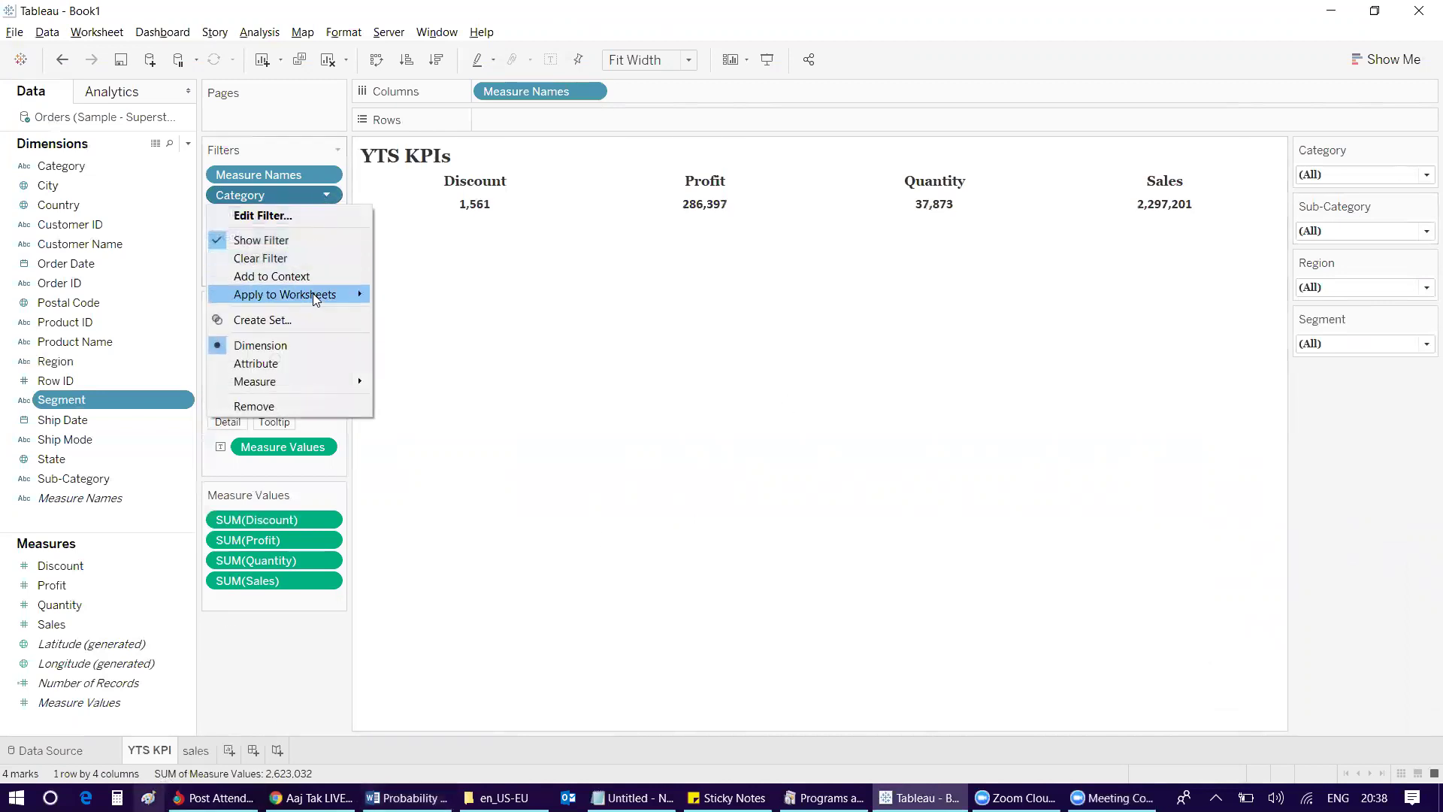
{"action": "mouse_move", "coordinate": [315, 295]}
{"action": "left_click", "coordinate": [453, 316]}
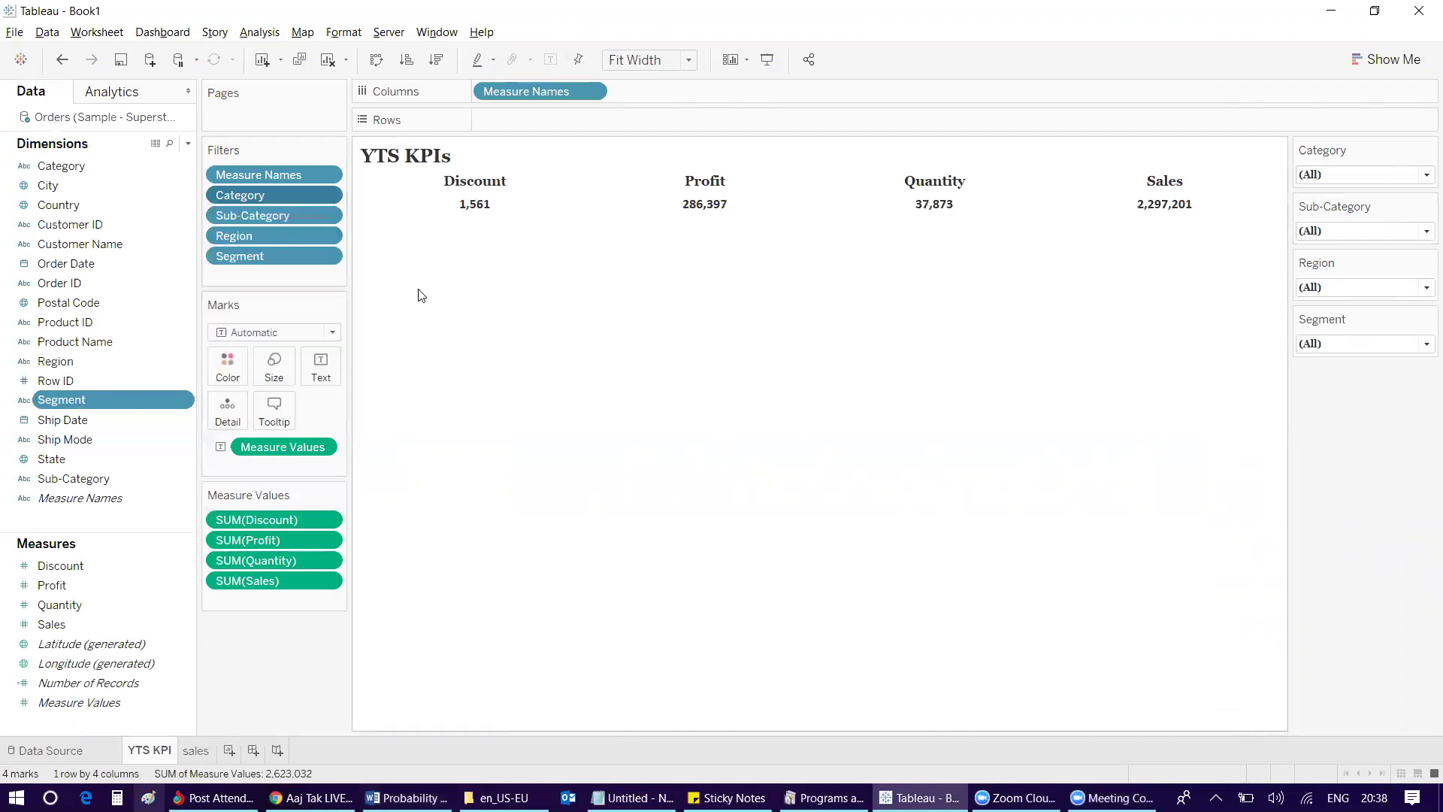
{"action": "left_click", "coordinate": [327, 218]}
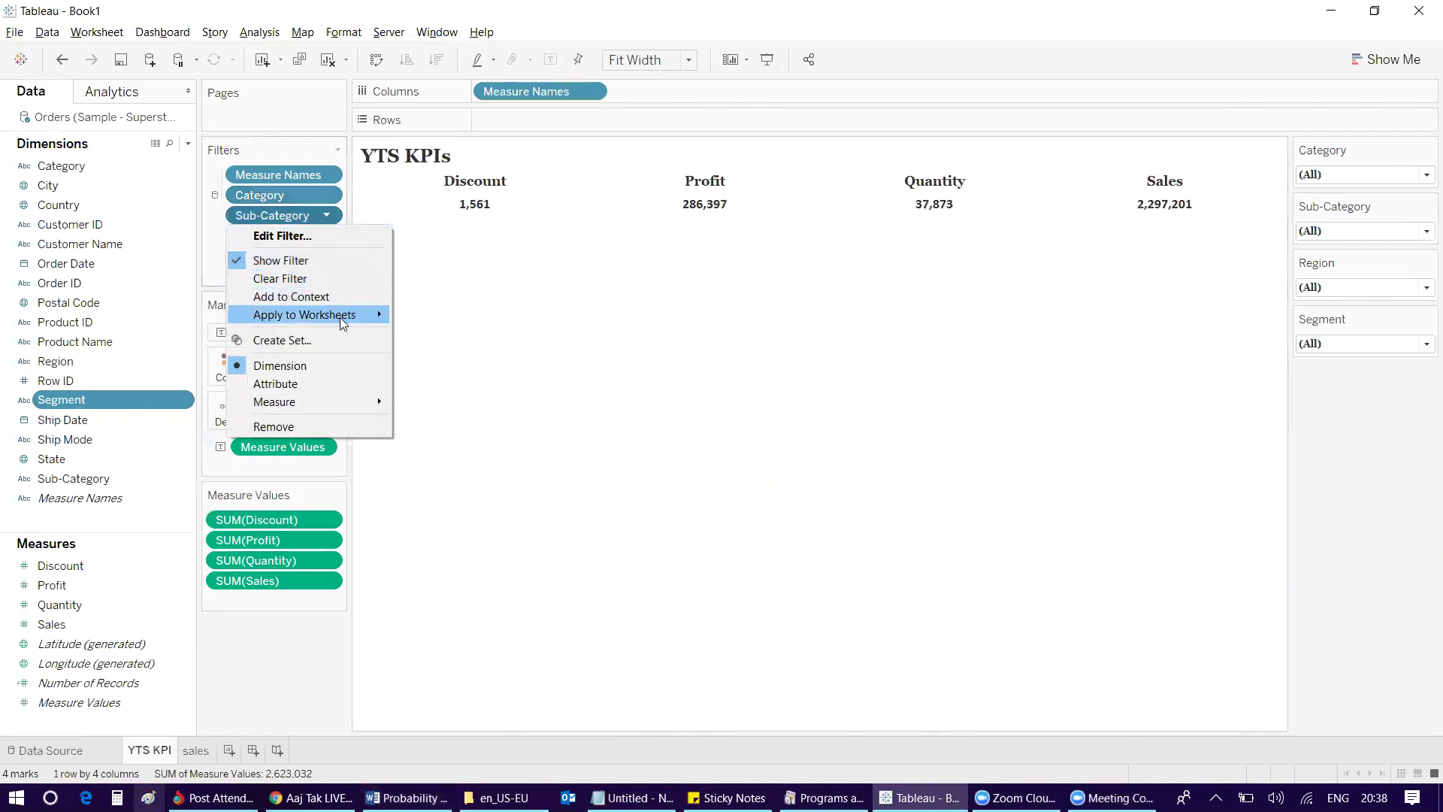
{"action": "mouse_move", "coordinate": [346, 315]}
{"action": "left_click", "coordinate": [451, 335]}
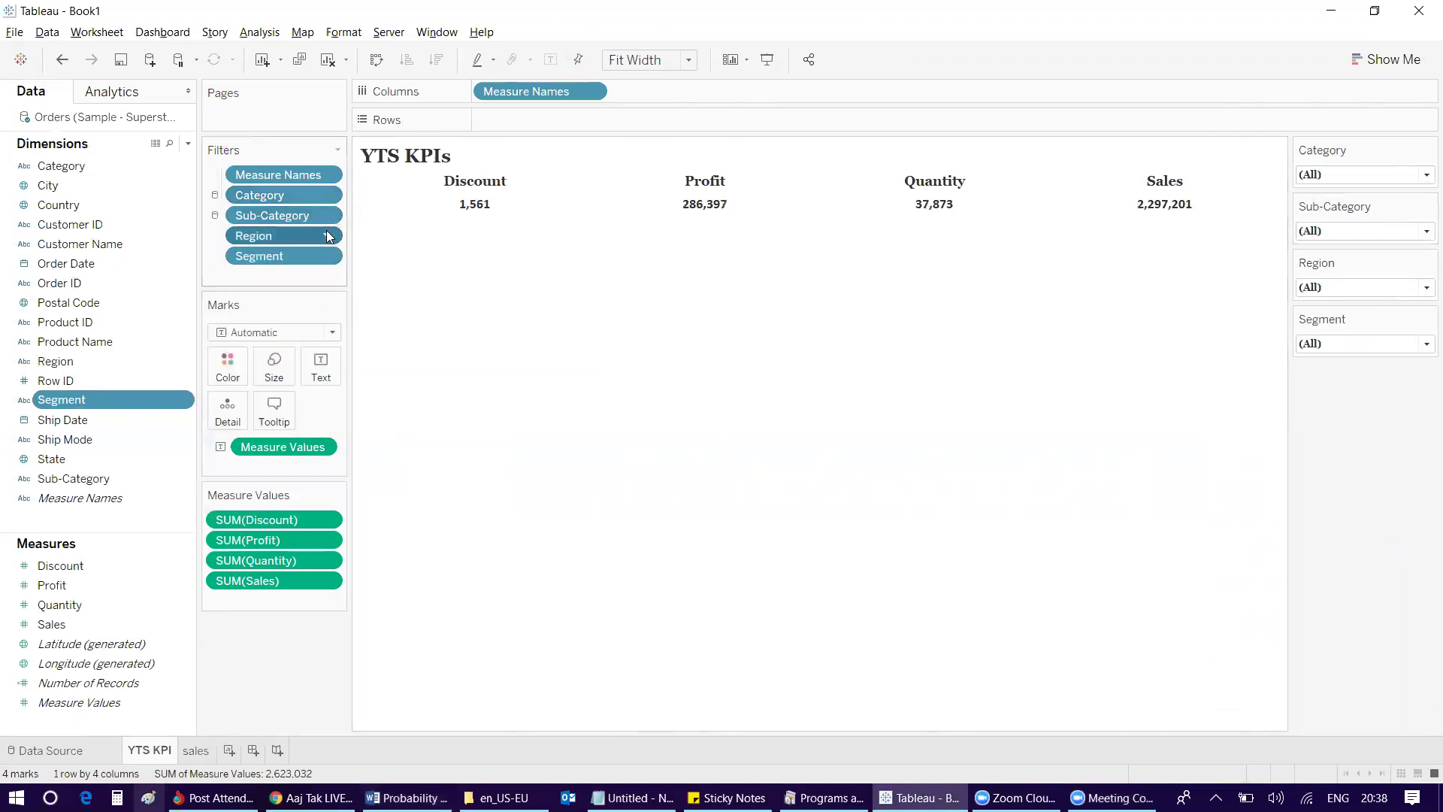
{"action": "left_click", "coordinate": [327, 236]}
{"action": "mouse_move", "coordinate": [379, 335]}
{"action": "left_click", "coordinate": [428, 356]}
{"action": "left_click", "coordinate": [327, 256]}
{"action": "mouse_move", "coordinate": [363, 353]}
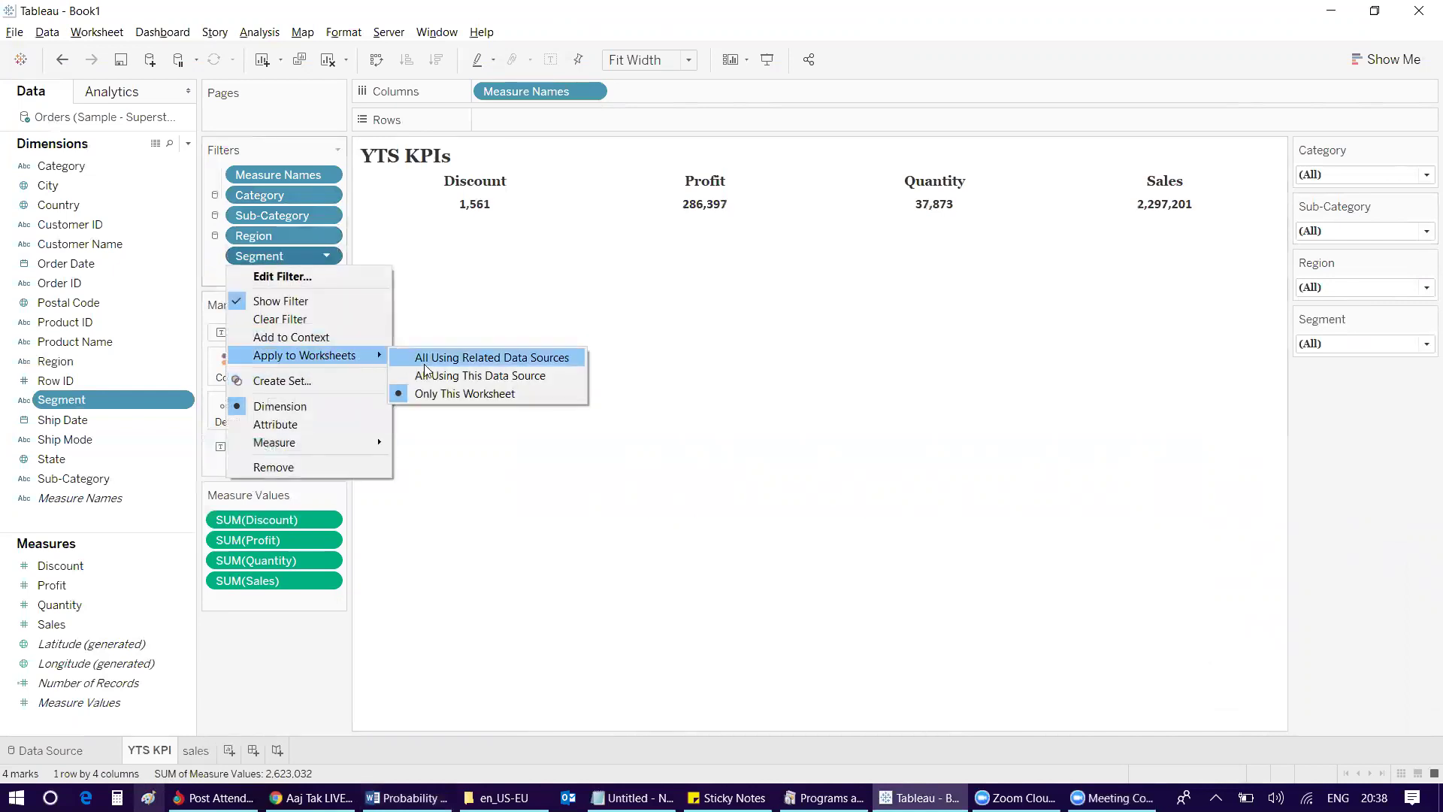
{"action": "left_click", "coordinate": [428, 358]}
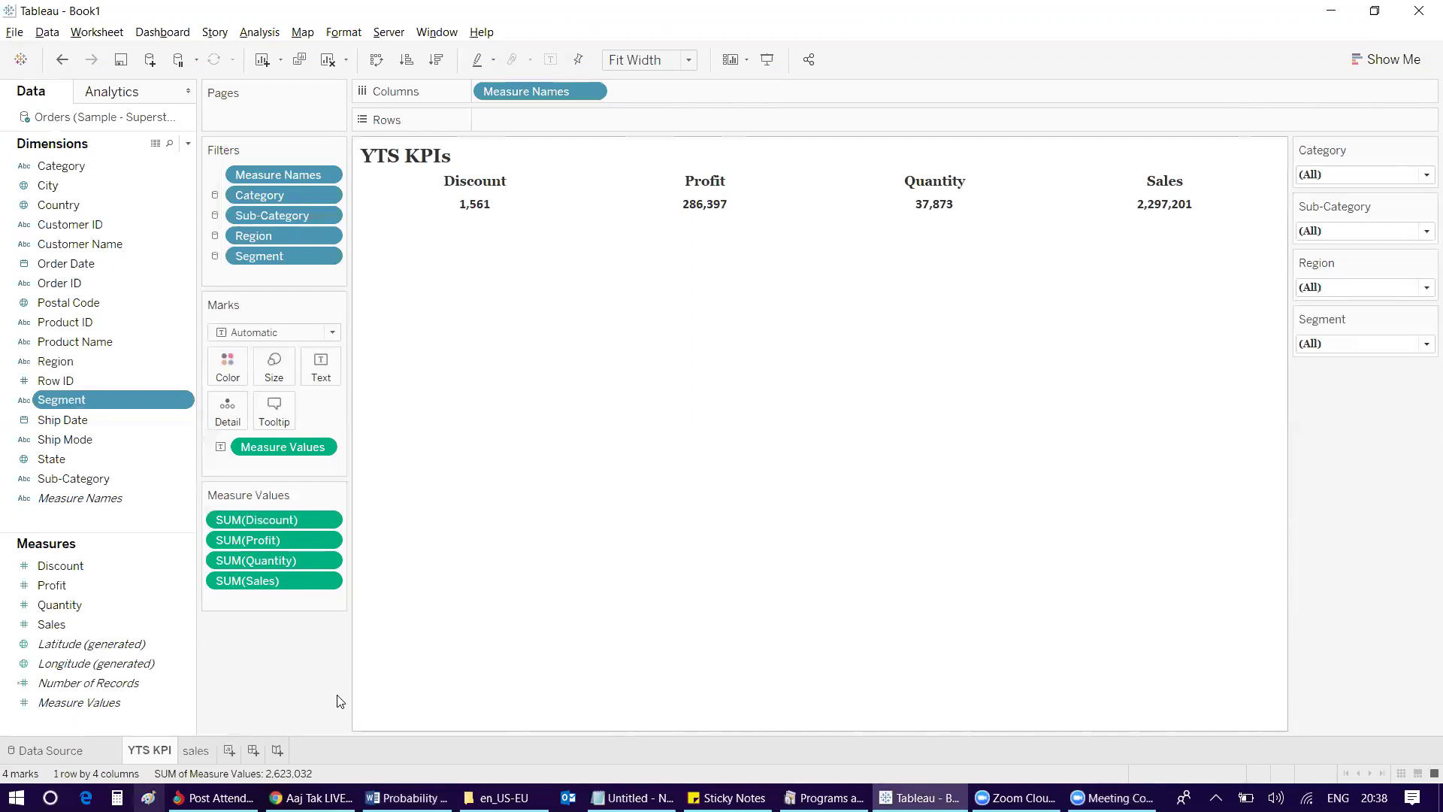
Step: On the sales sheet, plot SUM(Sales) by YEAR(Order Date) after checking the reference document
{"action": "left_click", "coordinate": [194, 750]}
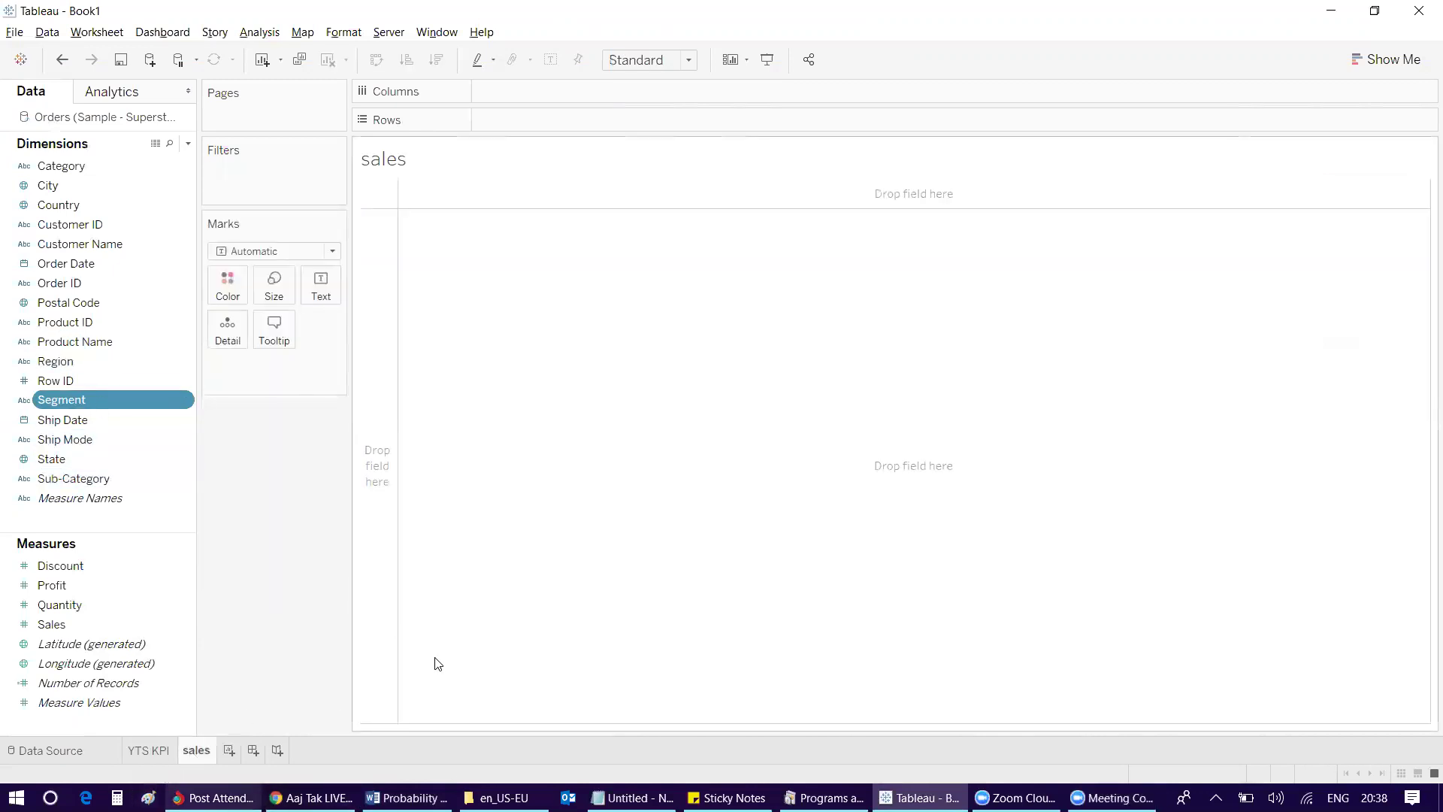
{"action": "left_click", "coordinate": [406, 797]}
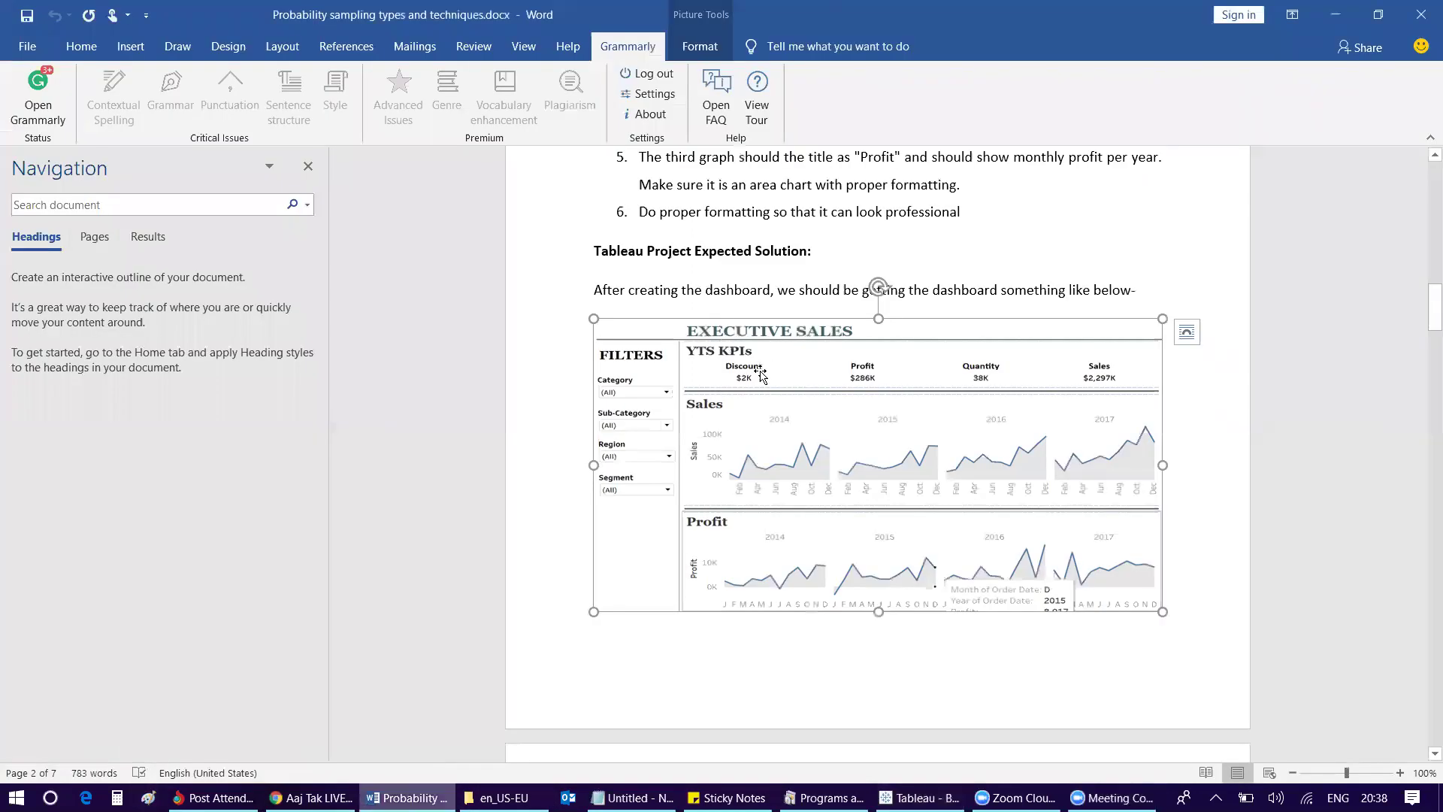
{"action": "key", "text": "alt+Tab"}
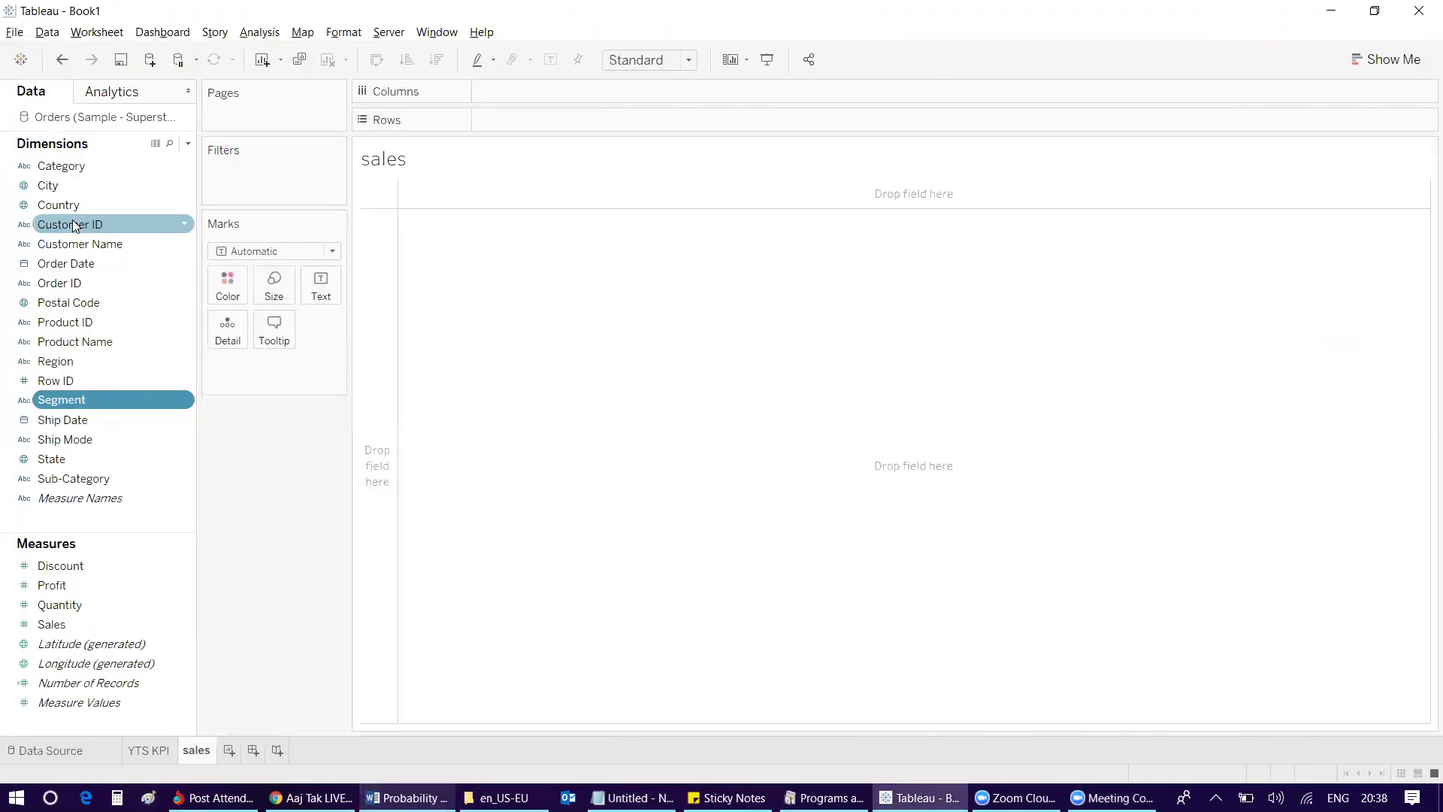
{"action": "left_click_drag", "start_coordinate": [66, 263], "coordinate": [567, 92]}
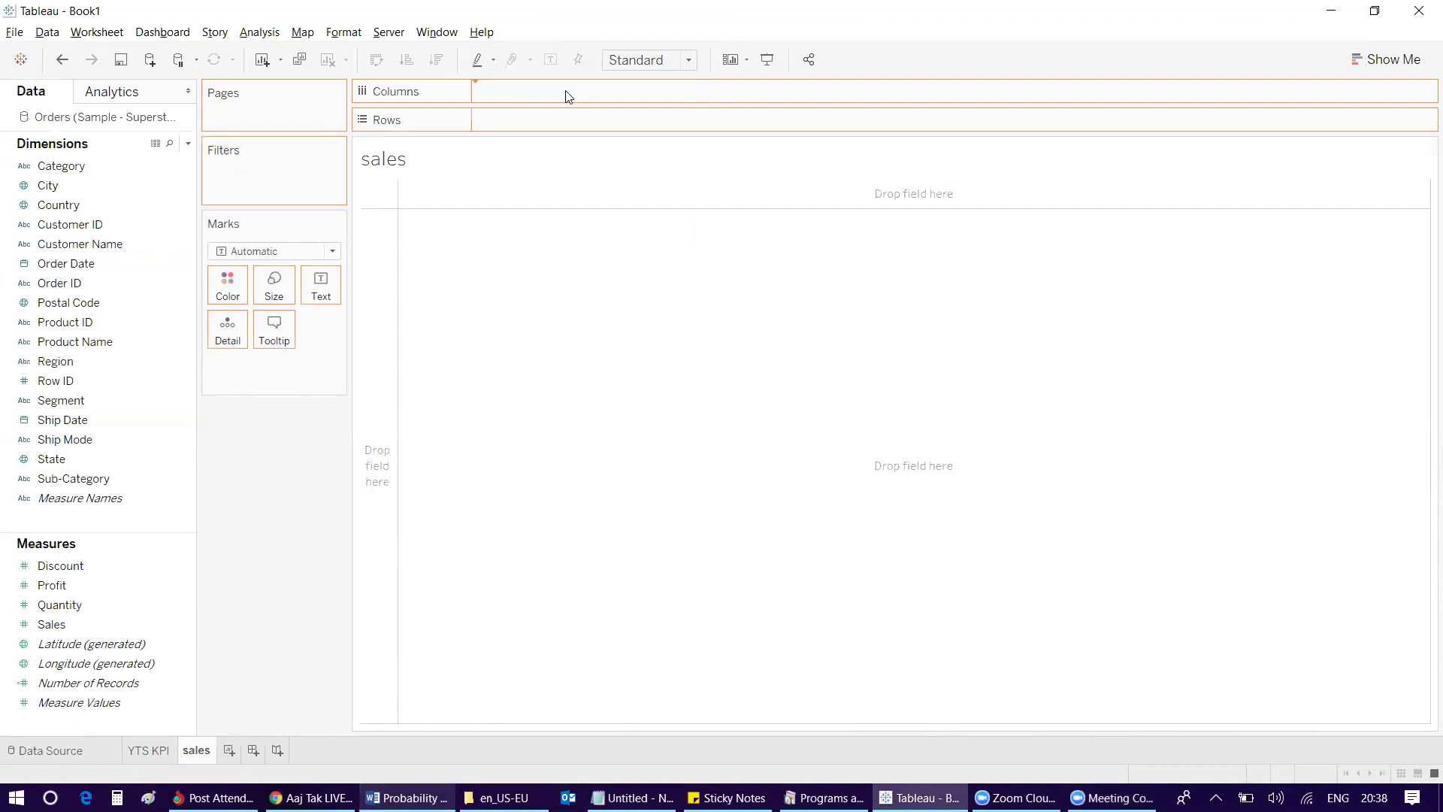
{"action": "left_click", "coordinate": [81, 439]}
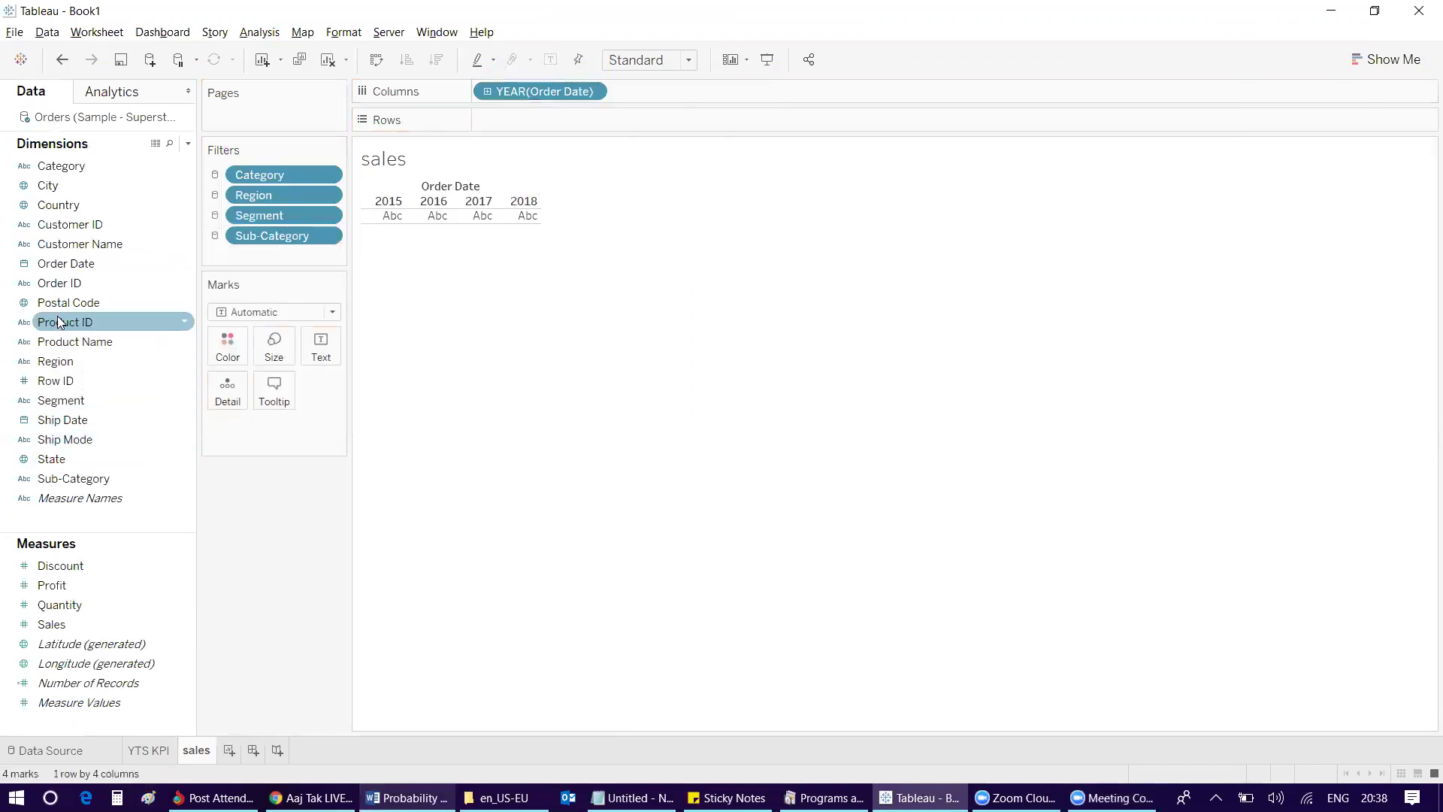
{"action": "left_click_drag", "start_coordinate": [65, 623], "coordinate": [546, 123]}
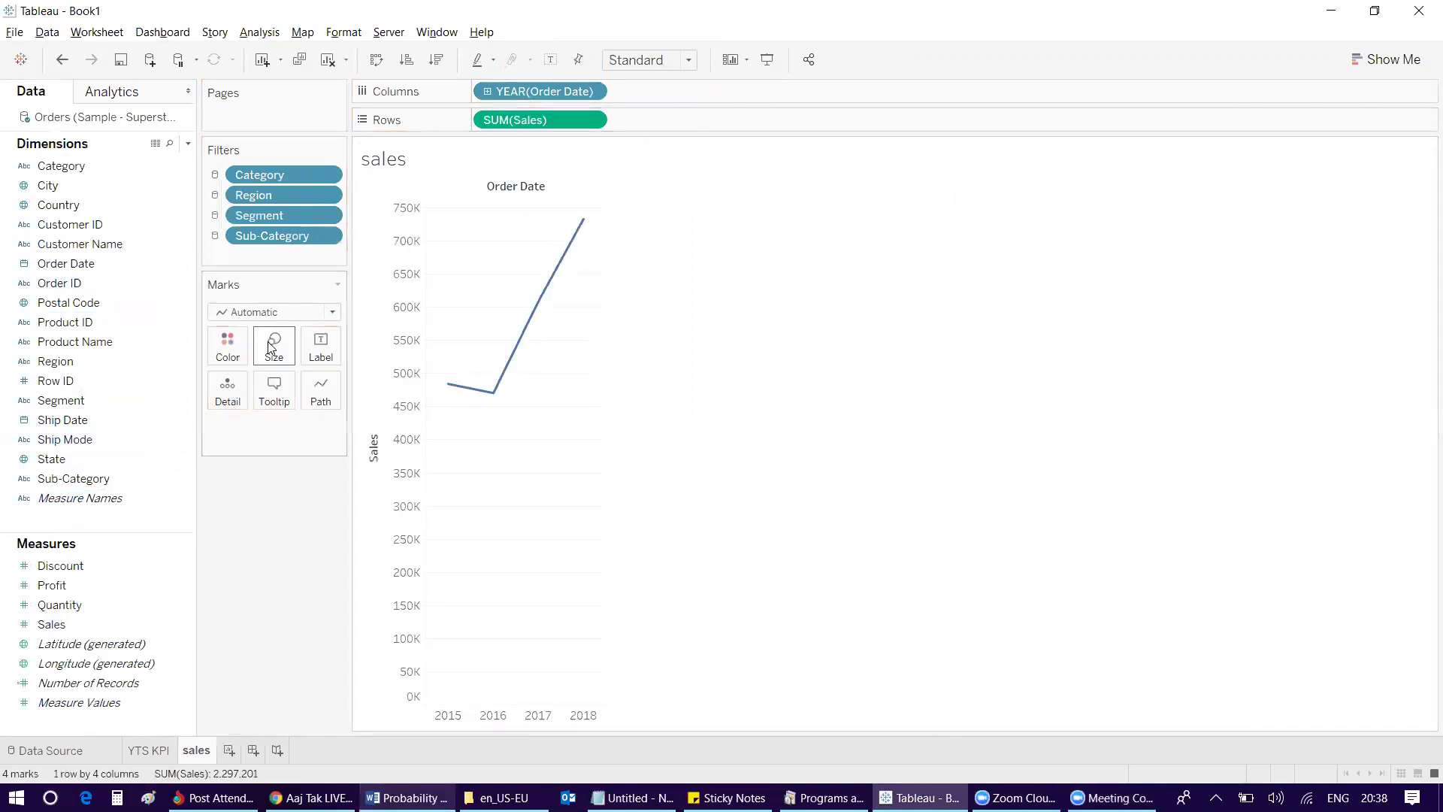
Step: Switch the marks to Area, try continuous months, undo it, and remove Order Date from Columns
{"action": "left_click", "coordinate": [275, 312]}
{"action": "left_click", "coordinate": [248, 325]}
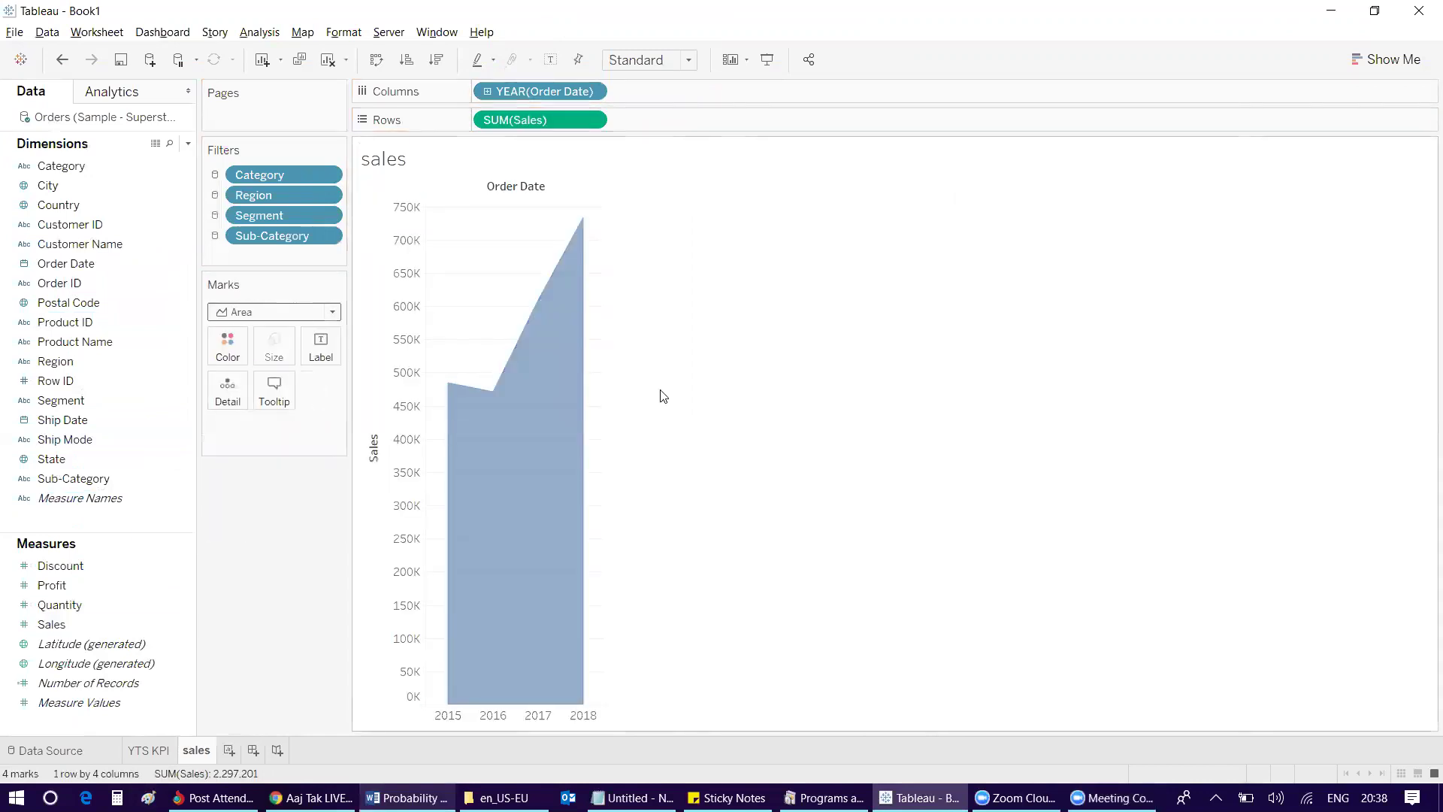
{"action": "left_click", "coordinate": [592, 91]}
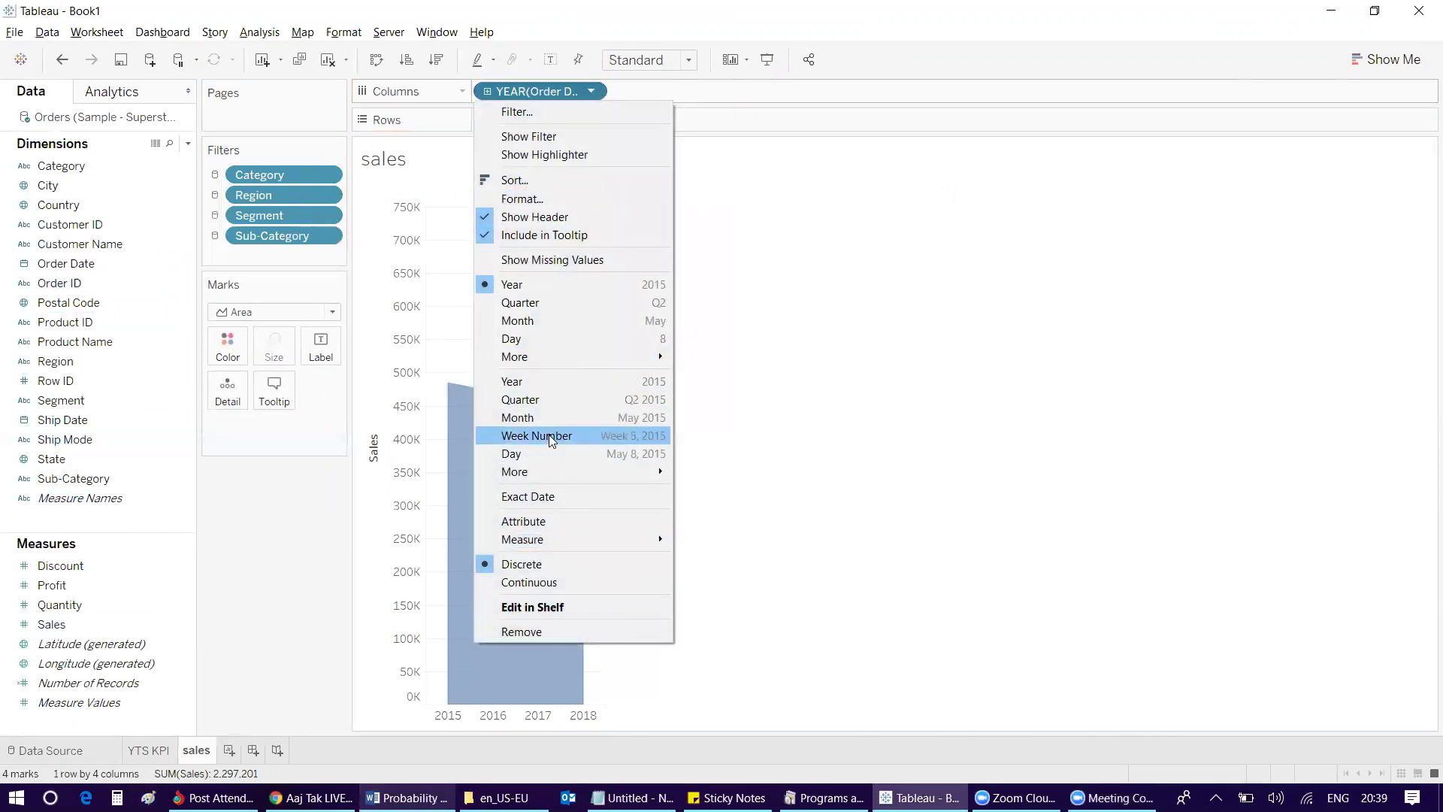
{"action": "left_click", "coordinate": [564, 418]}
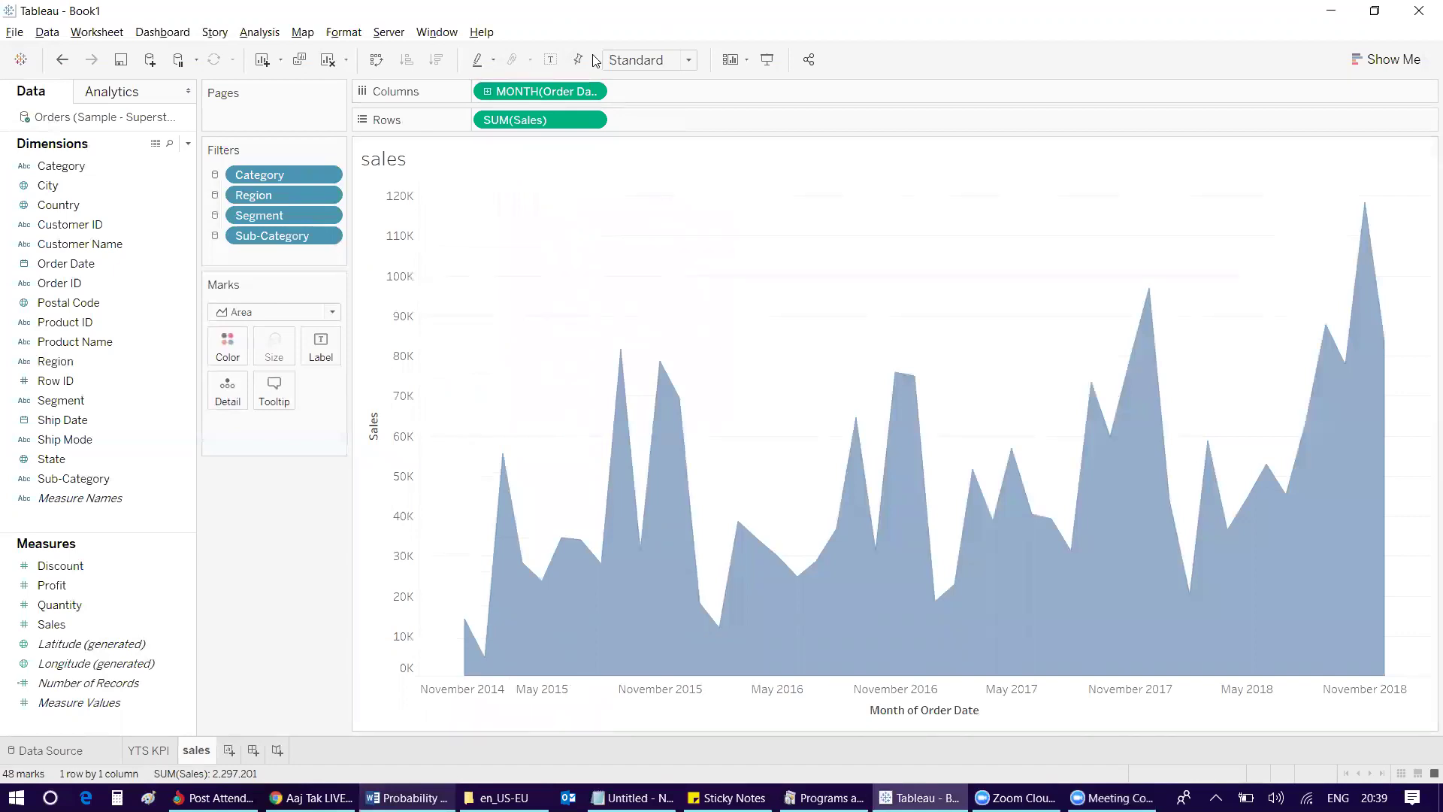
{"action": "key", "text": "ctrl+z"}
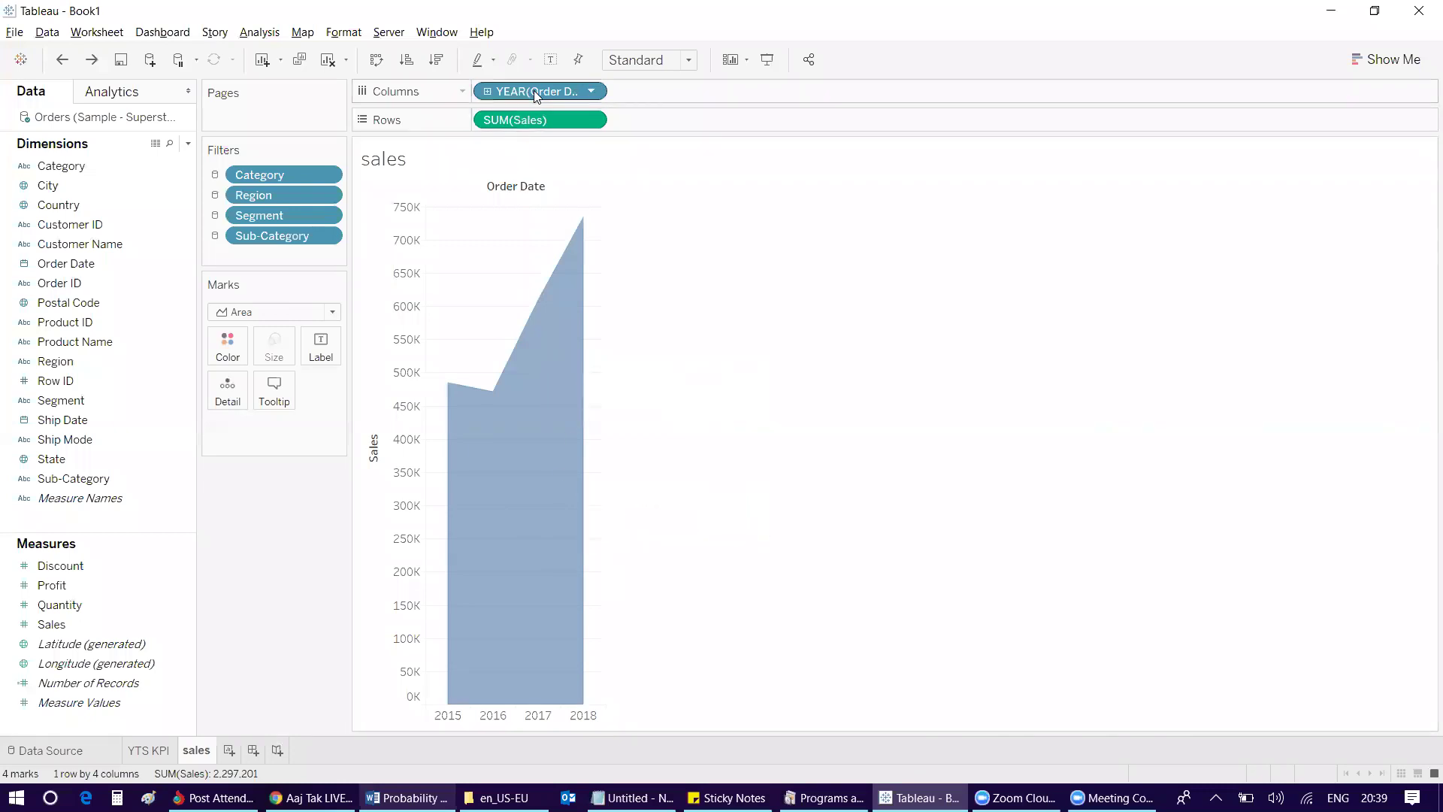
{"action": "left_click_drag", "start_coordinate": [539, 91], "coordinate": [9, 344]}
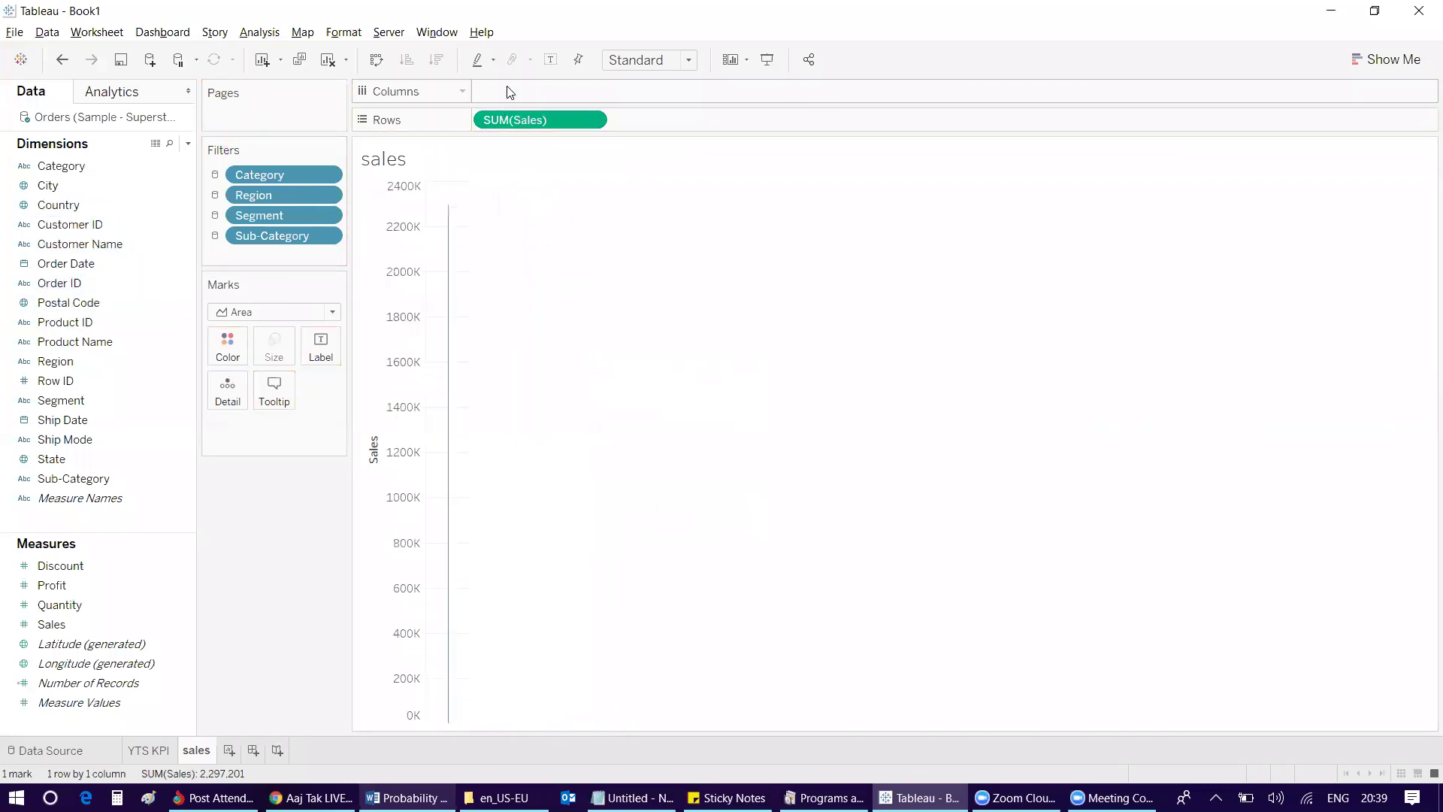
Step: Rebuild the sales chart with YEAR(Order Date) on Columns and SUM(Sales) on Rows
{"action": "left_click", "coordinate": [328, 59]}
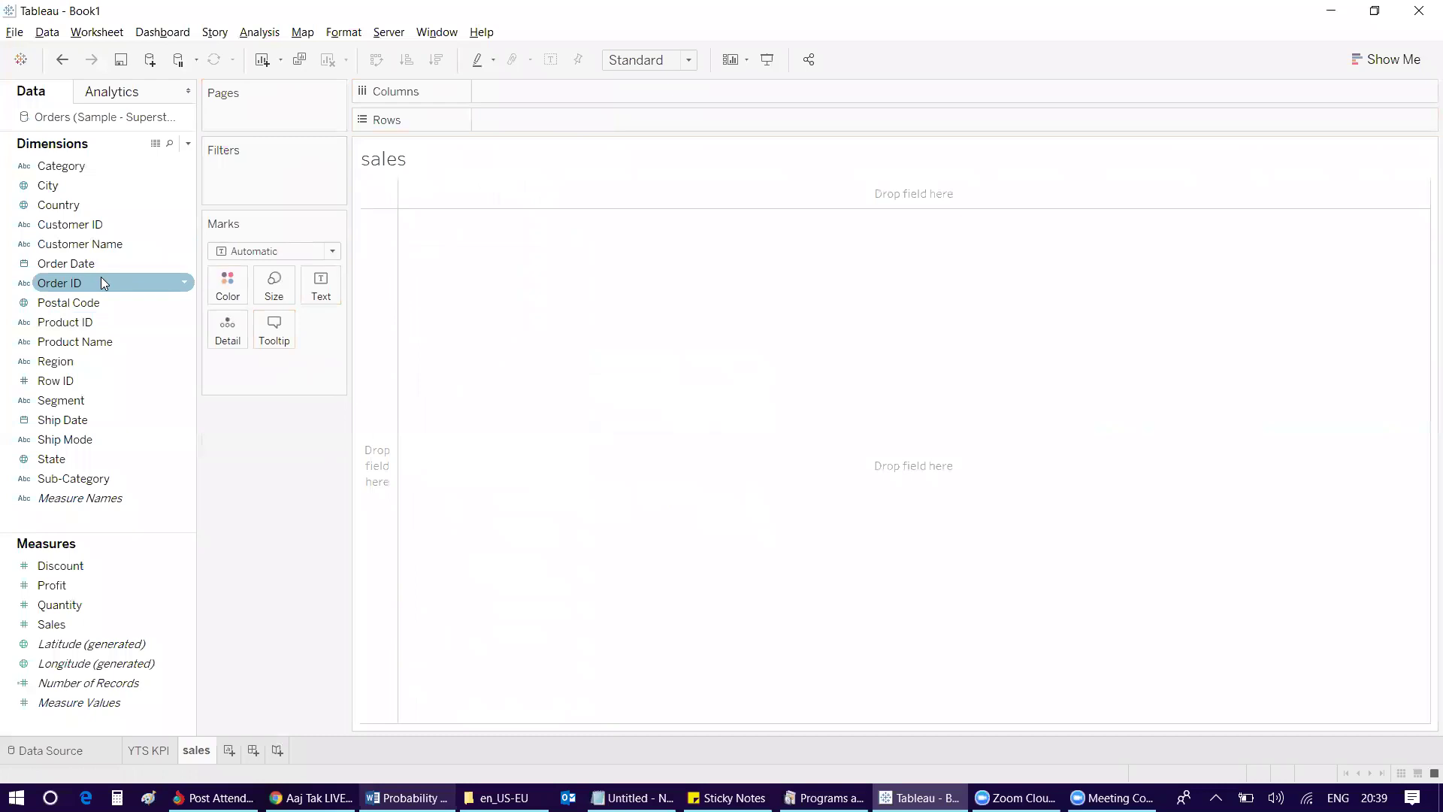
{"action": "key", "text": "ctrl+z"}
{"action": "left_click_drag", "start_coordinate": [534, 121], "coordinate": [9, 381]}
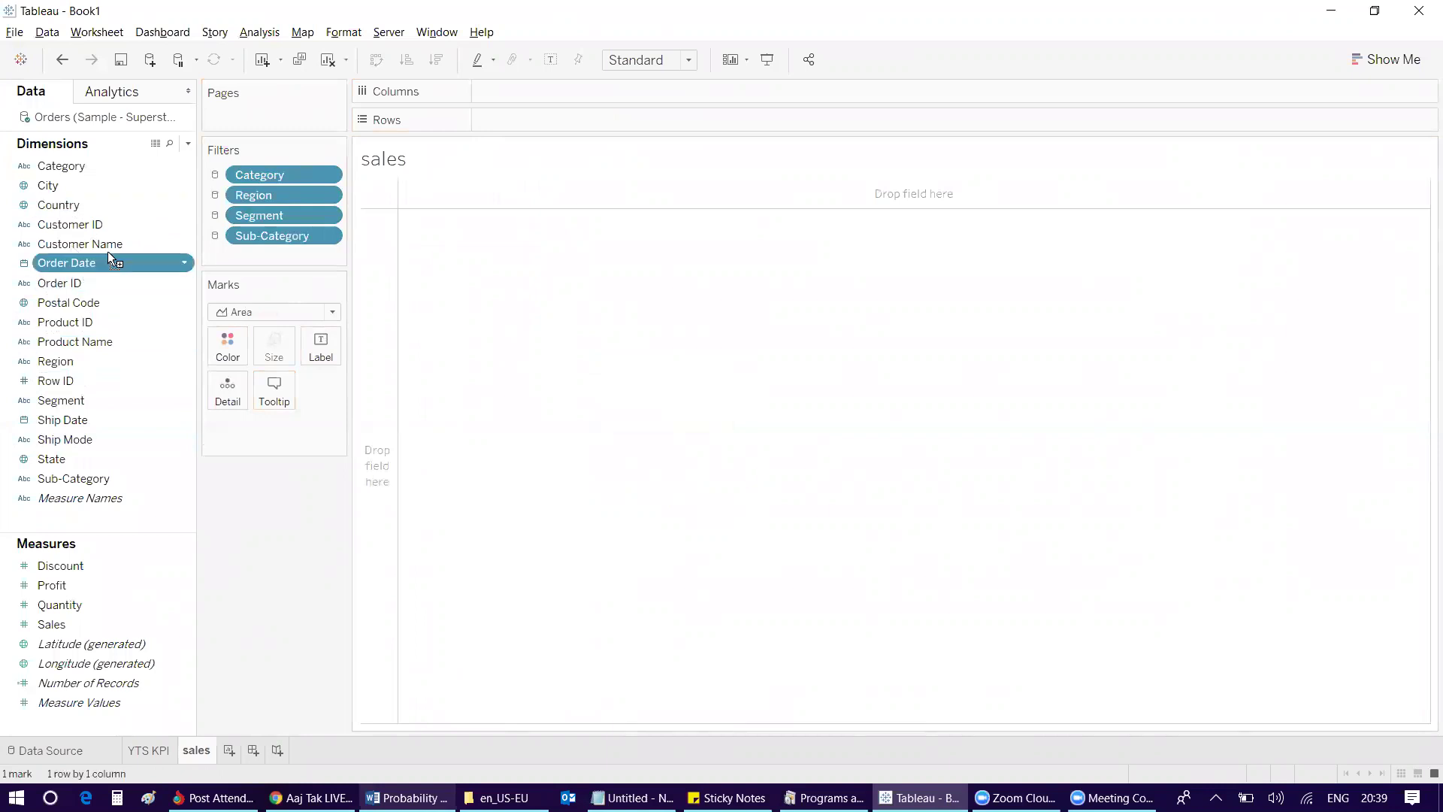
{"action": "left_click_drag", "start_coordinate": [106, 263], "coordinate": [579, 97]}
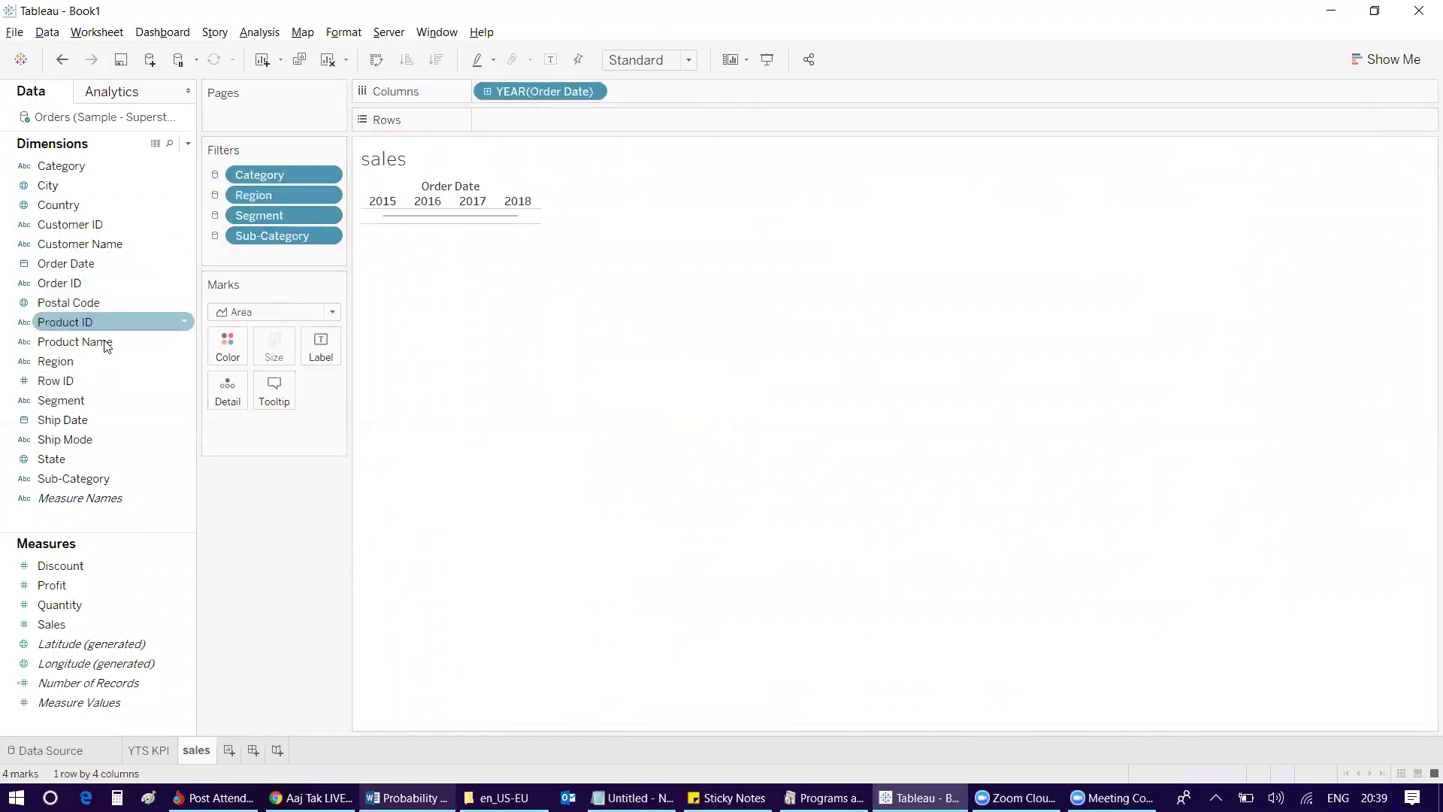
{"action": "left_click_drag", "start_coordinate": [52, 623], "coordinate": [523, 121]}
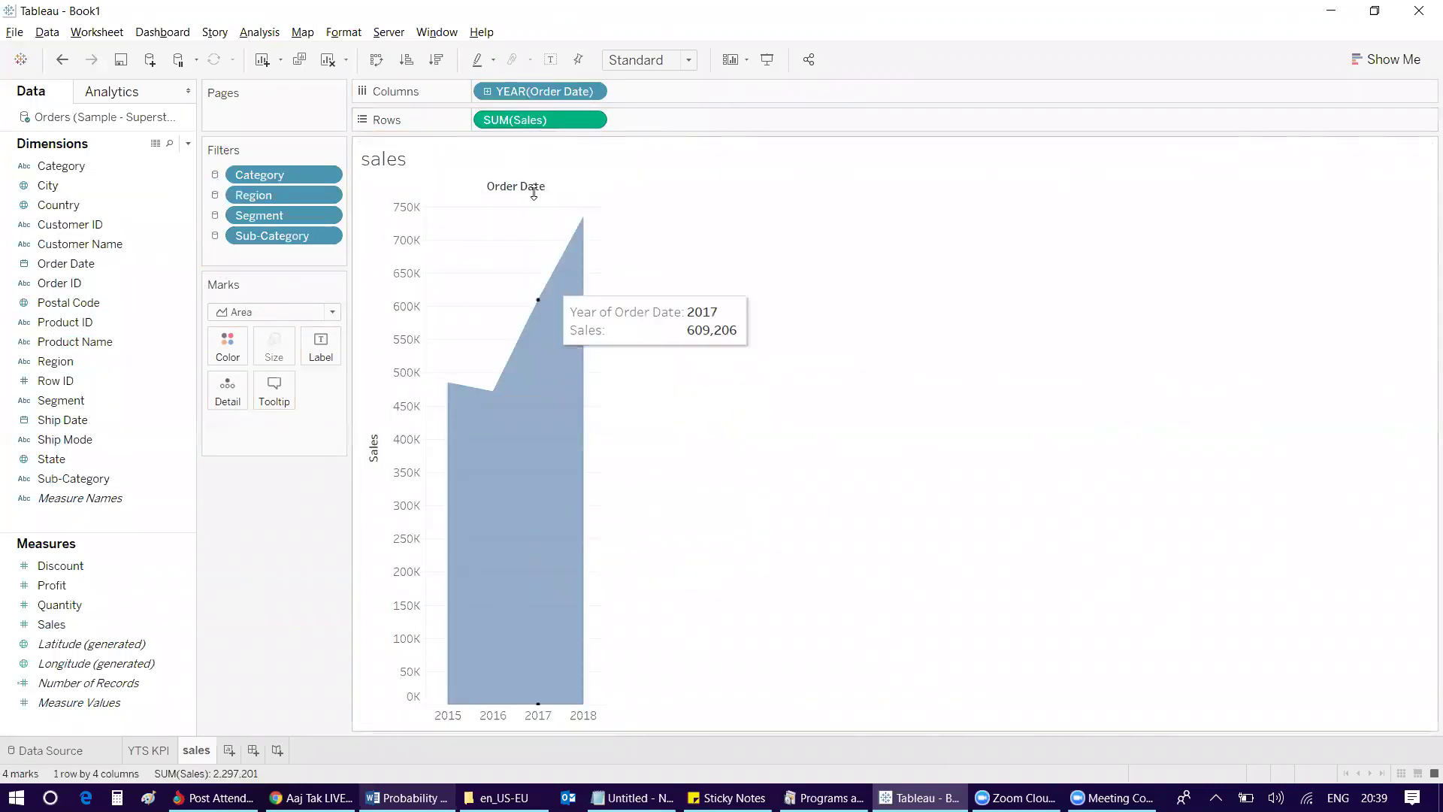
Step: Drill Order Date down to months and drop the quarter level, comparing against the reference dashboard
{"action": "left_click", "coordinate": [488, 91]}
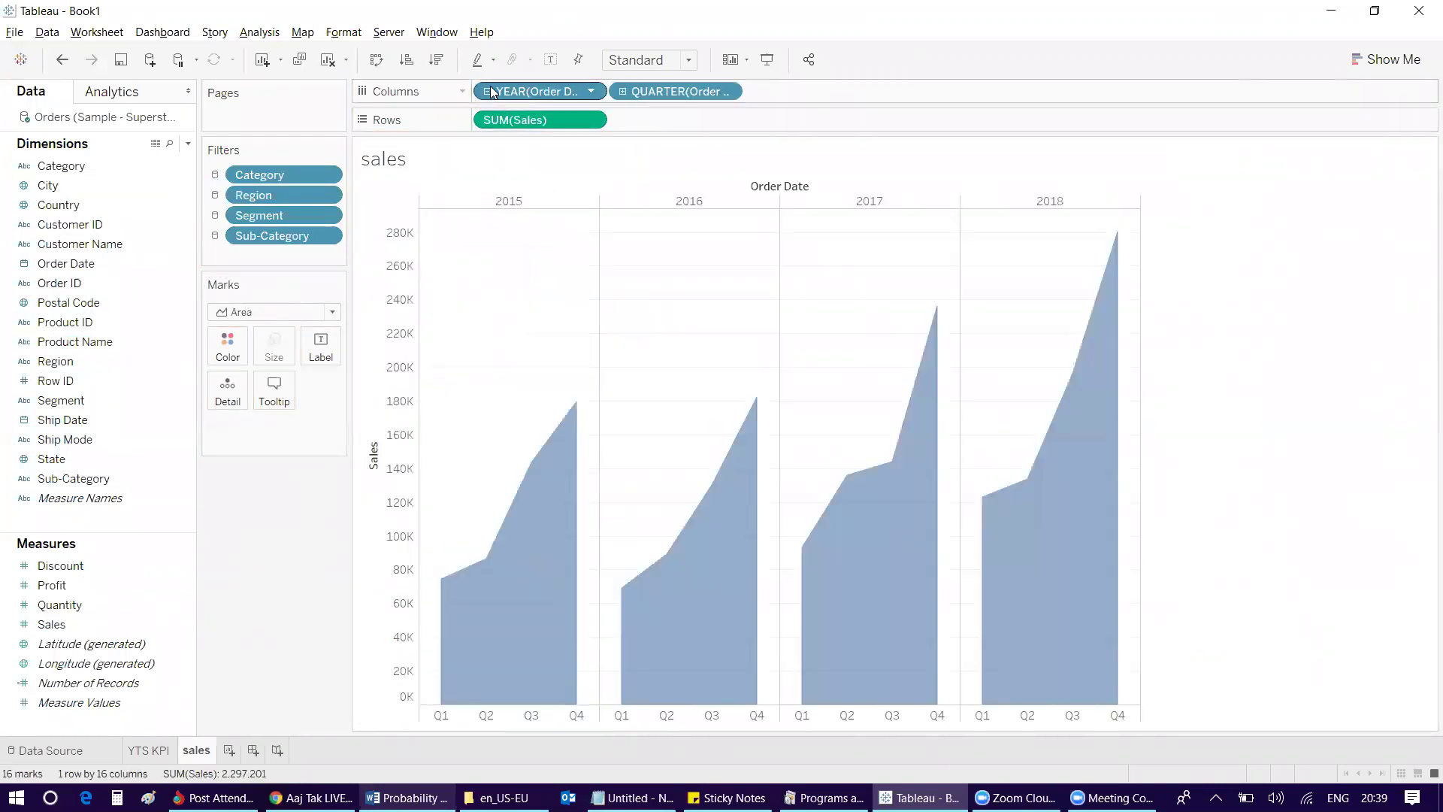
{"action": "left_click", "coordinate": [622, 90]}
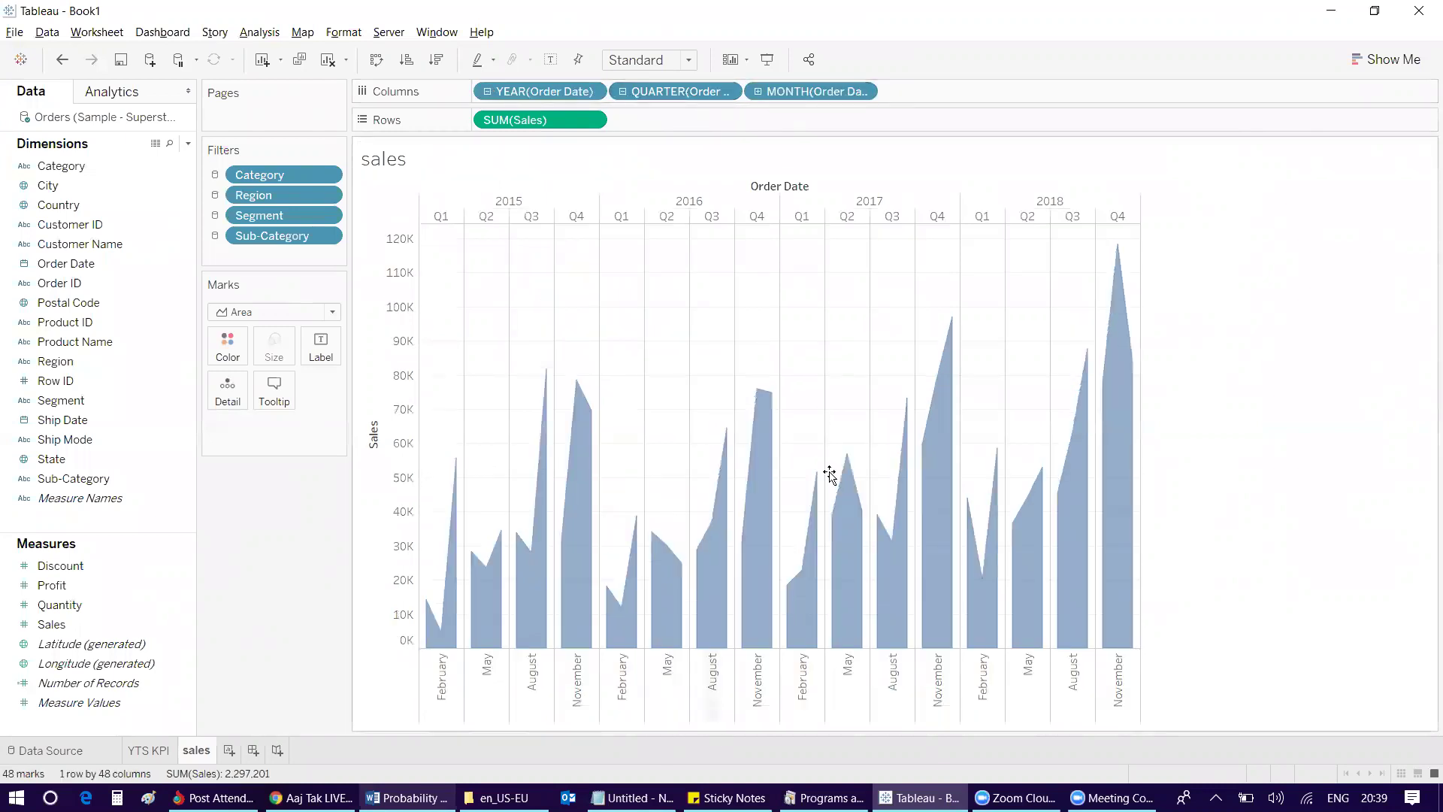
{"action": "key", "text": "alt+Tab"}
{"action": "left_click", "coordinate": [823, 448]}
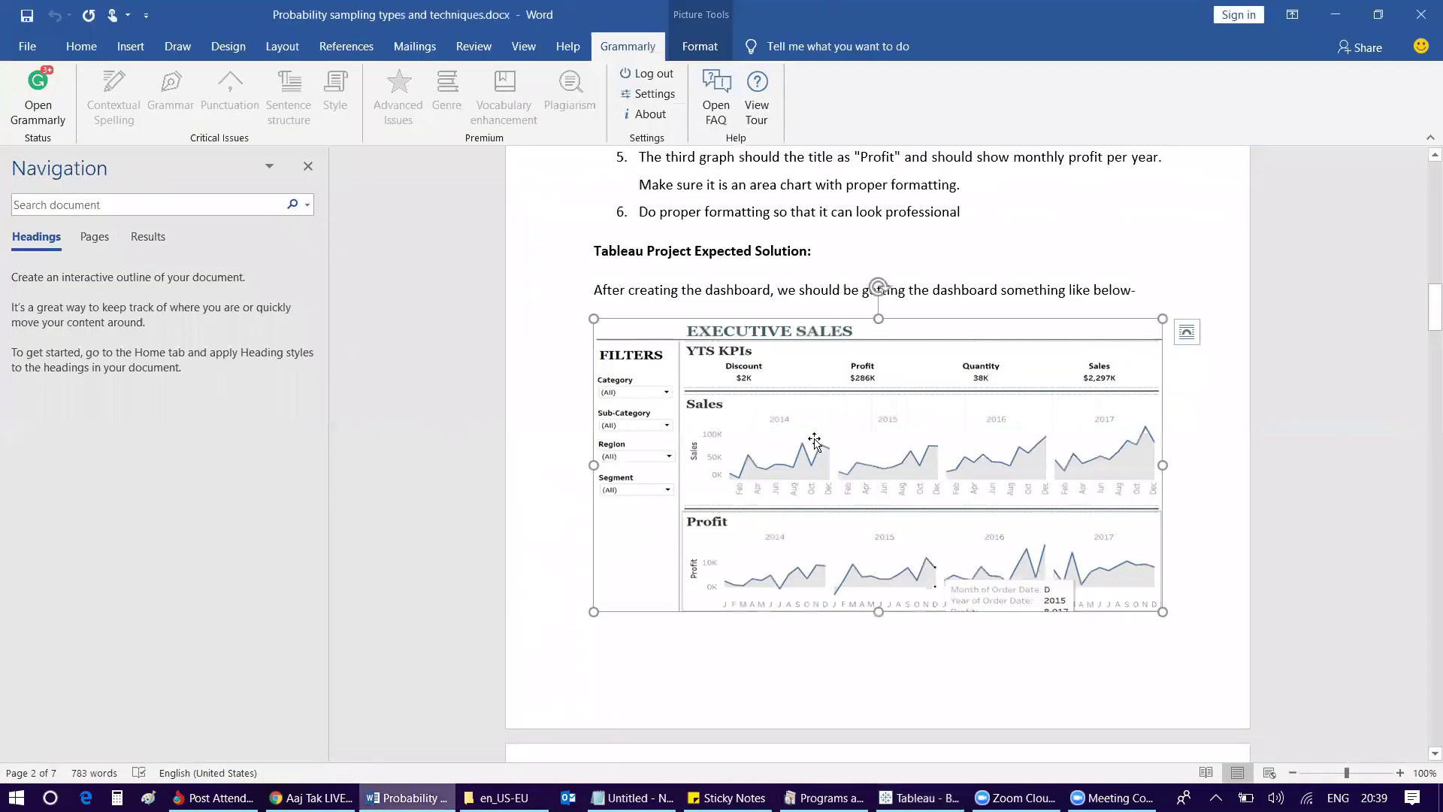
{"action": "key", "text": "alt+Tab"}
{"action": "left_click_drag", "start_coordinate": [637, 91], "coordinate": [634, 248]}
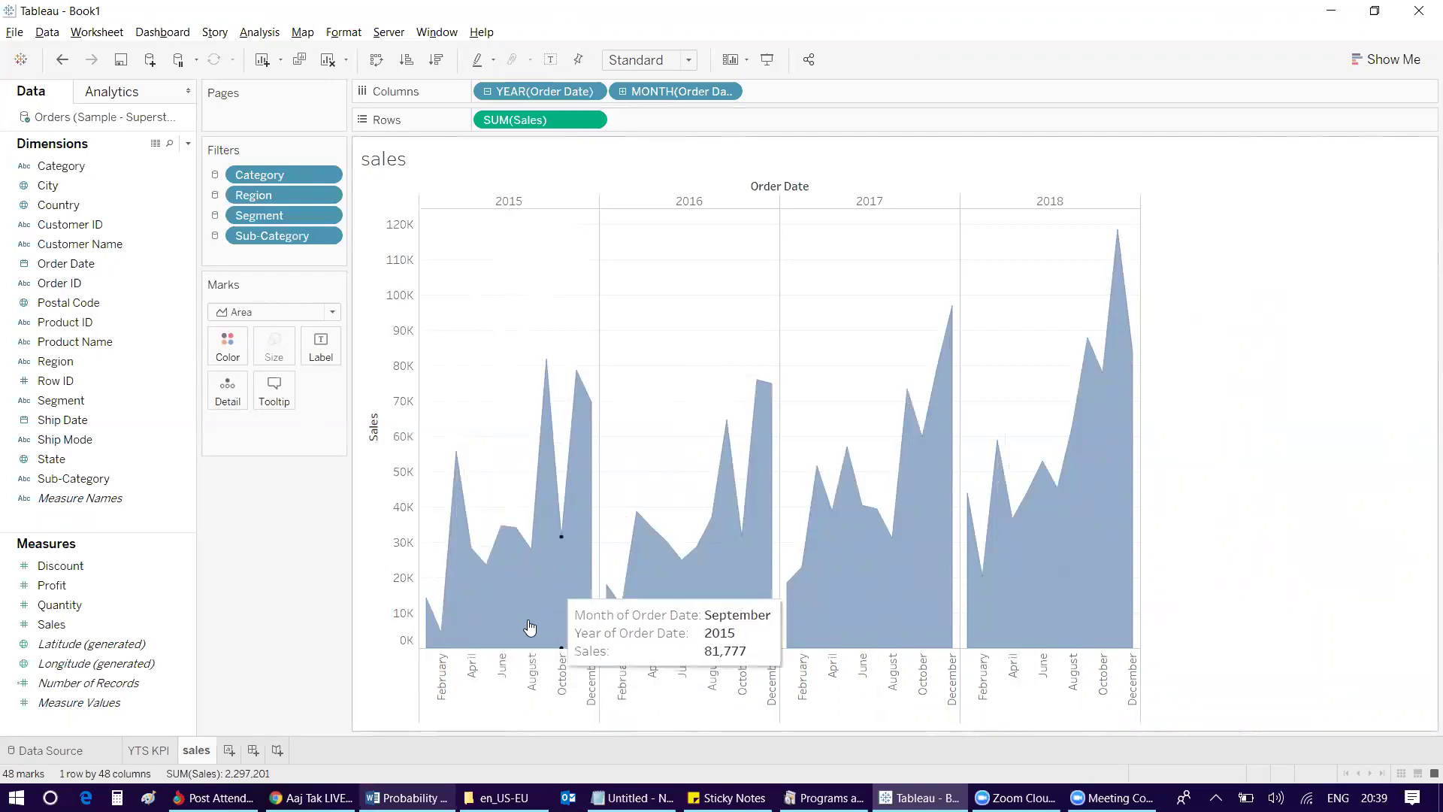
{"action": "mouse_move", "coordinate": [510, 626]}
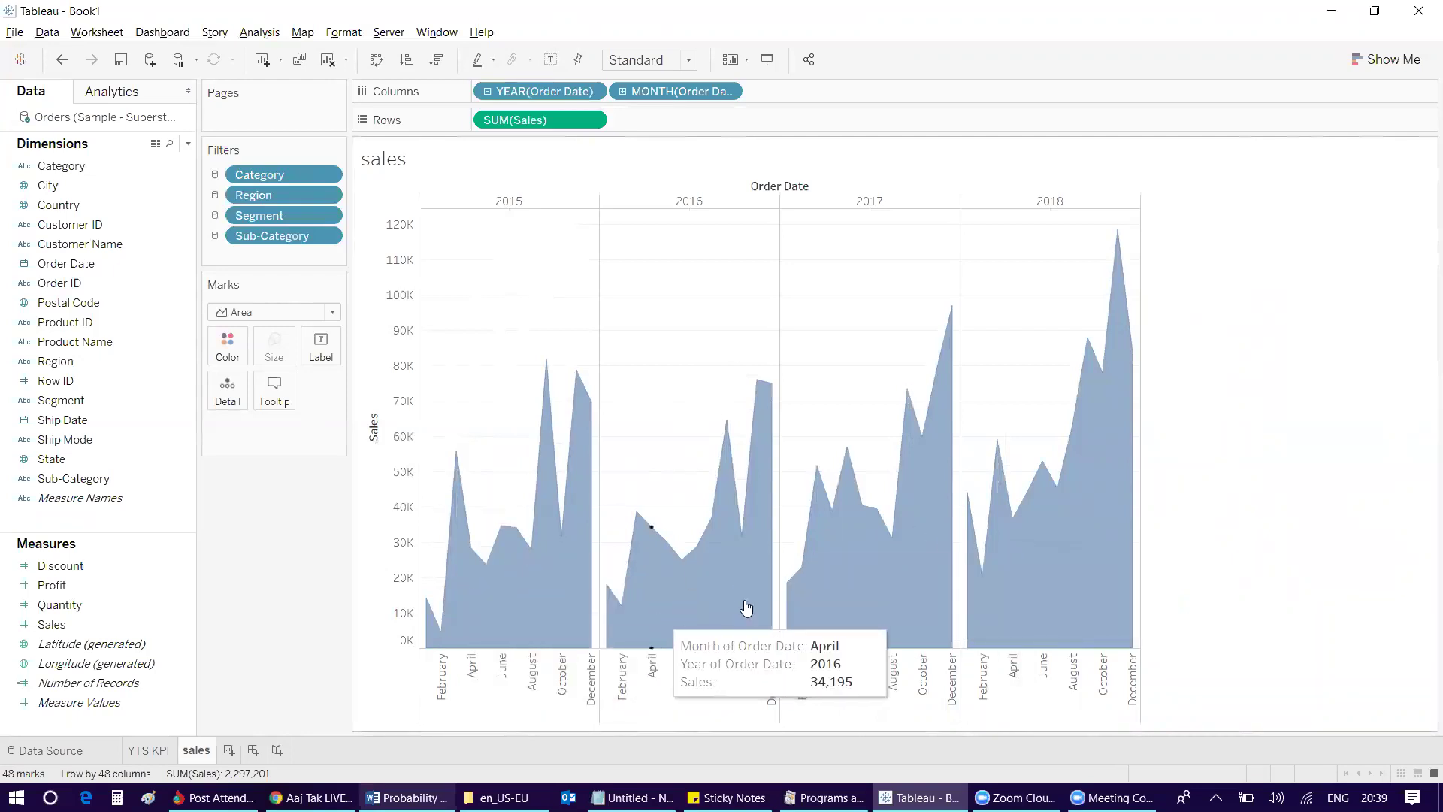
{"action": "mouse_move", "coordinate": [950, 558]}
{"action": "left_click", "coordinate": [405, 797]}
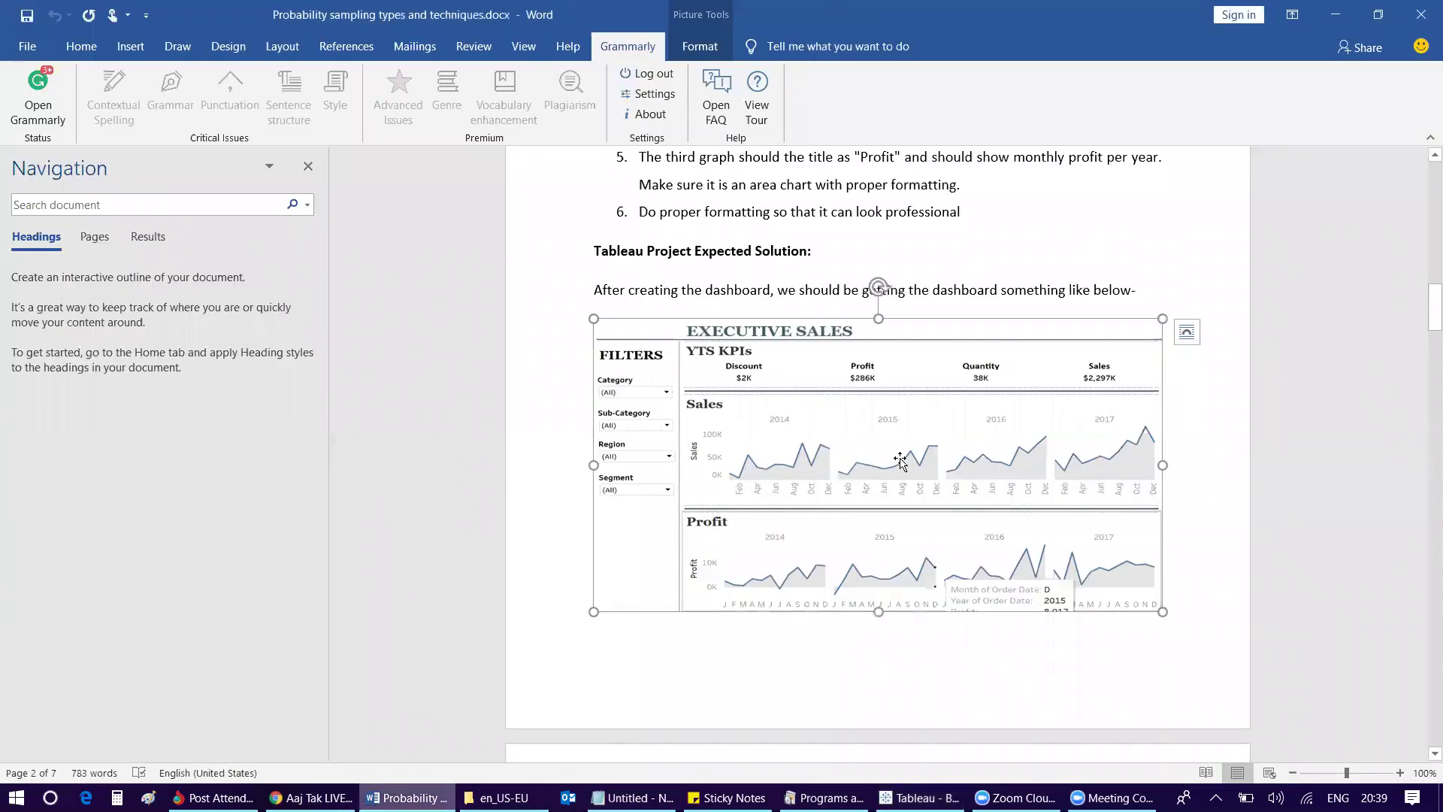
{"action": "key", "text": "alt+Tab"}
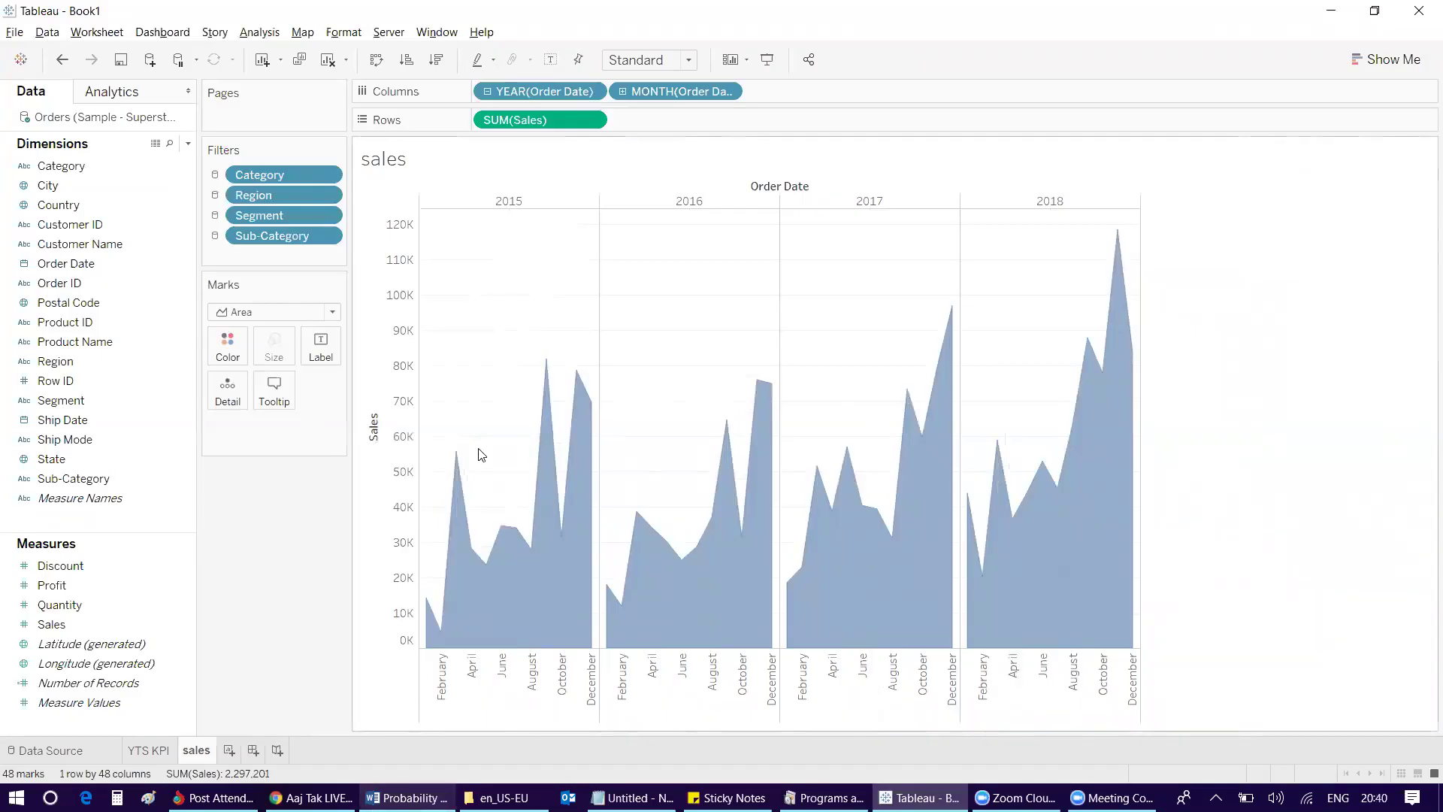
Step: Fill the sales areas in dark grey at 97% opacity
{"action": "left_click", "coordinate": [228, 345]}
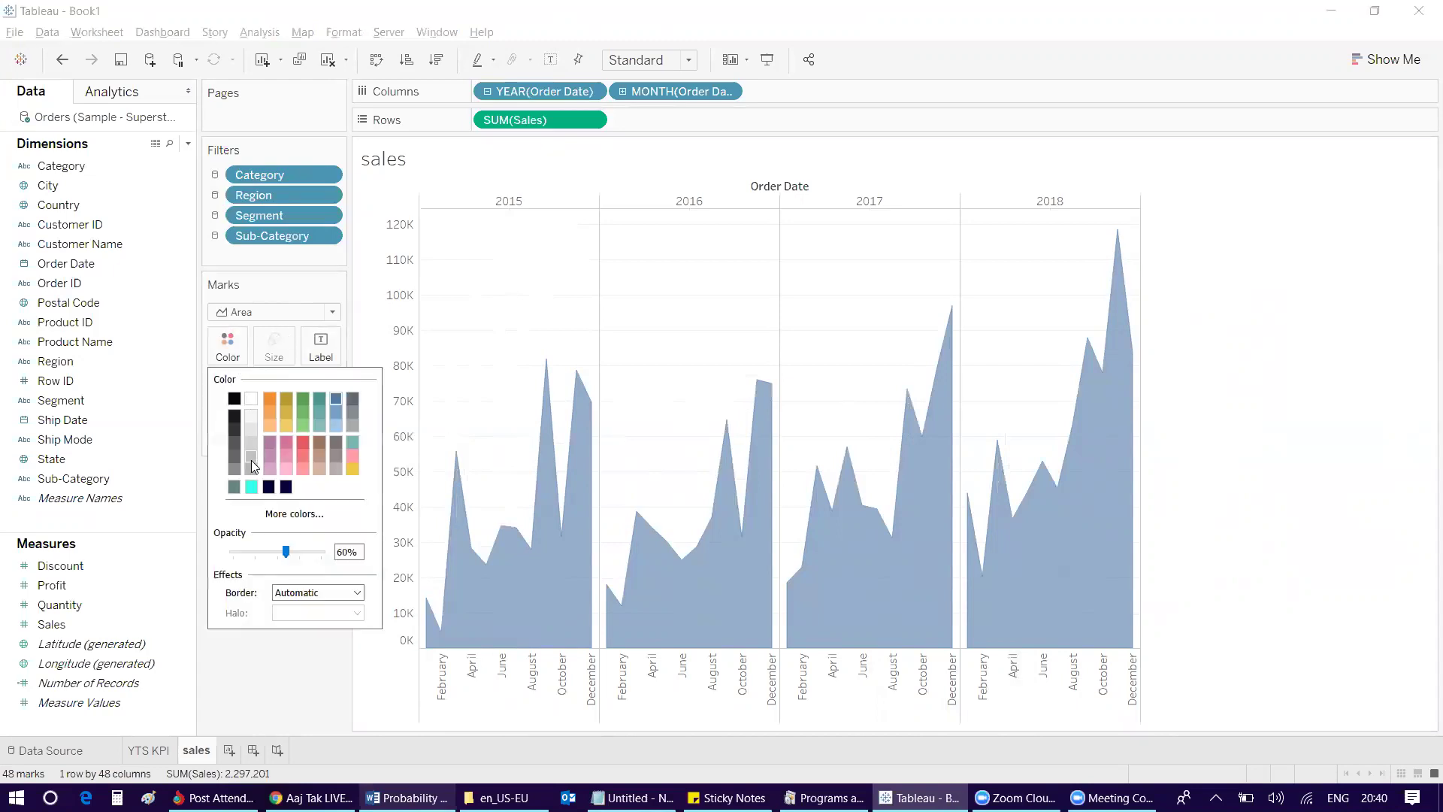
{"action": "left_click", "coordinate": [251, 457]}
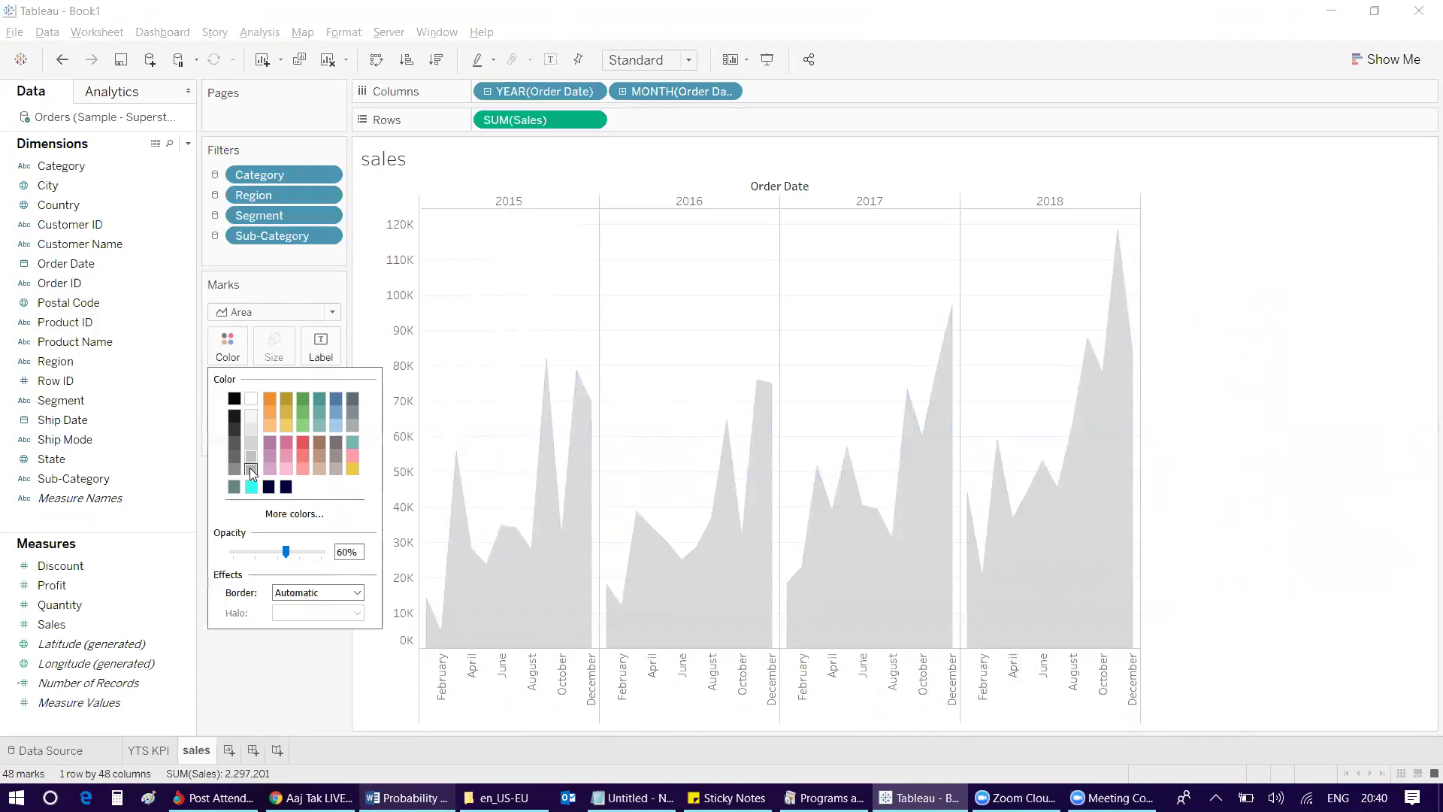
{"action": "left_click", "coordinate": [236, 464]}
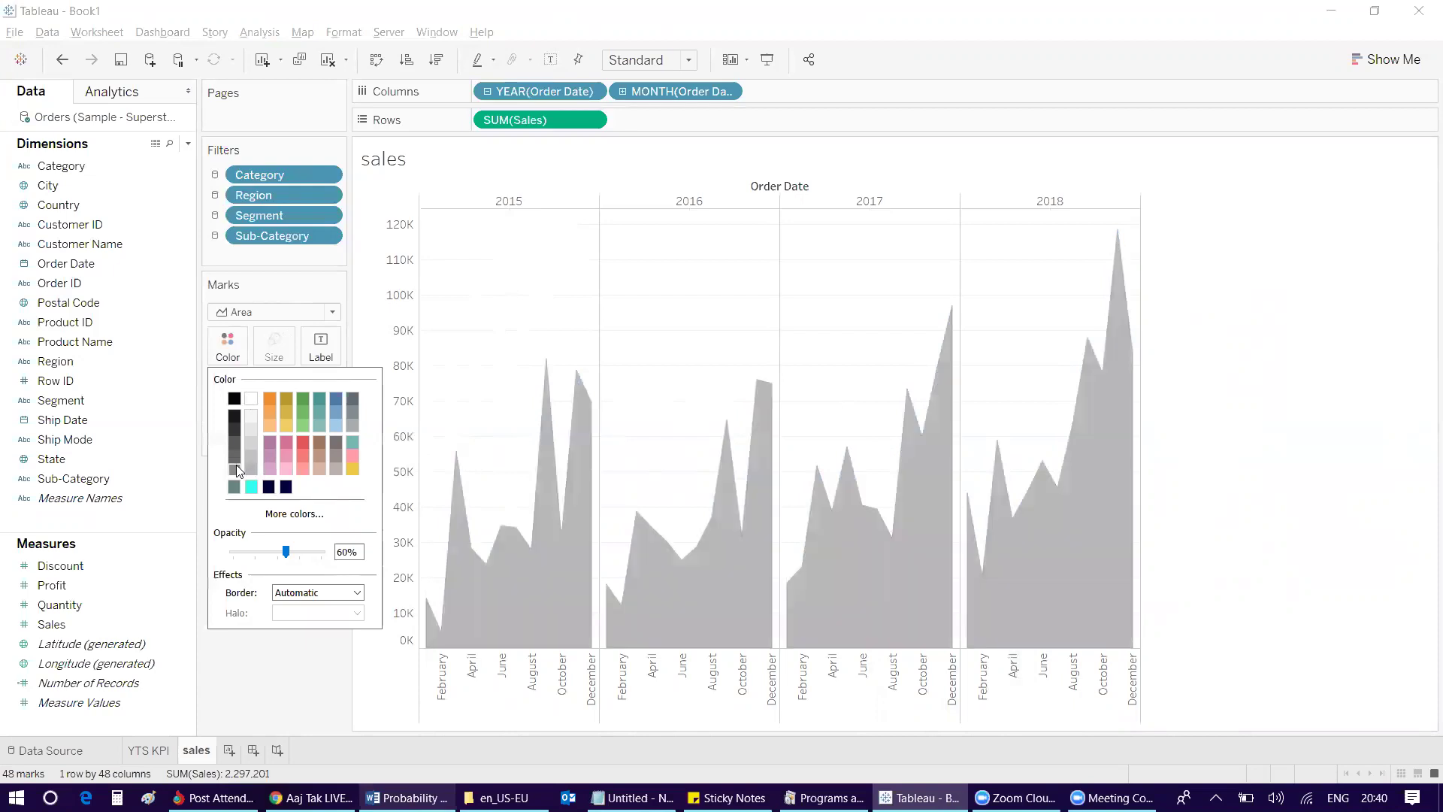
{"action": "left_click", "coordinate": [297, 594]}
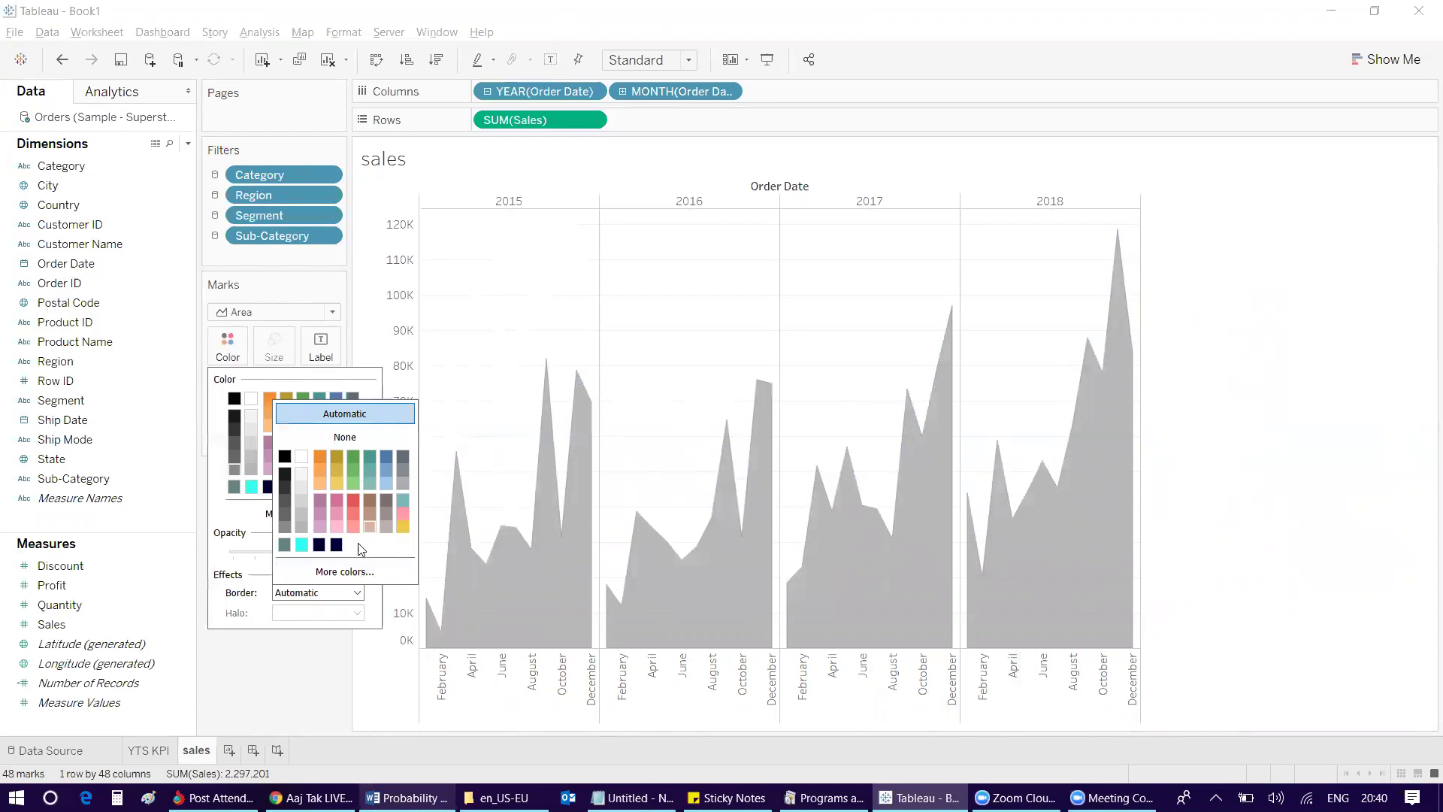
{"action": "left_click", "coordinate": [337, 545]}
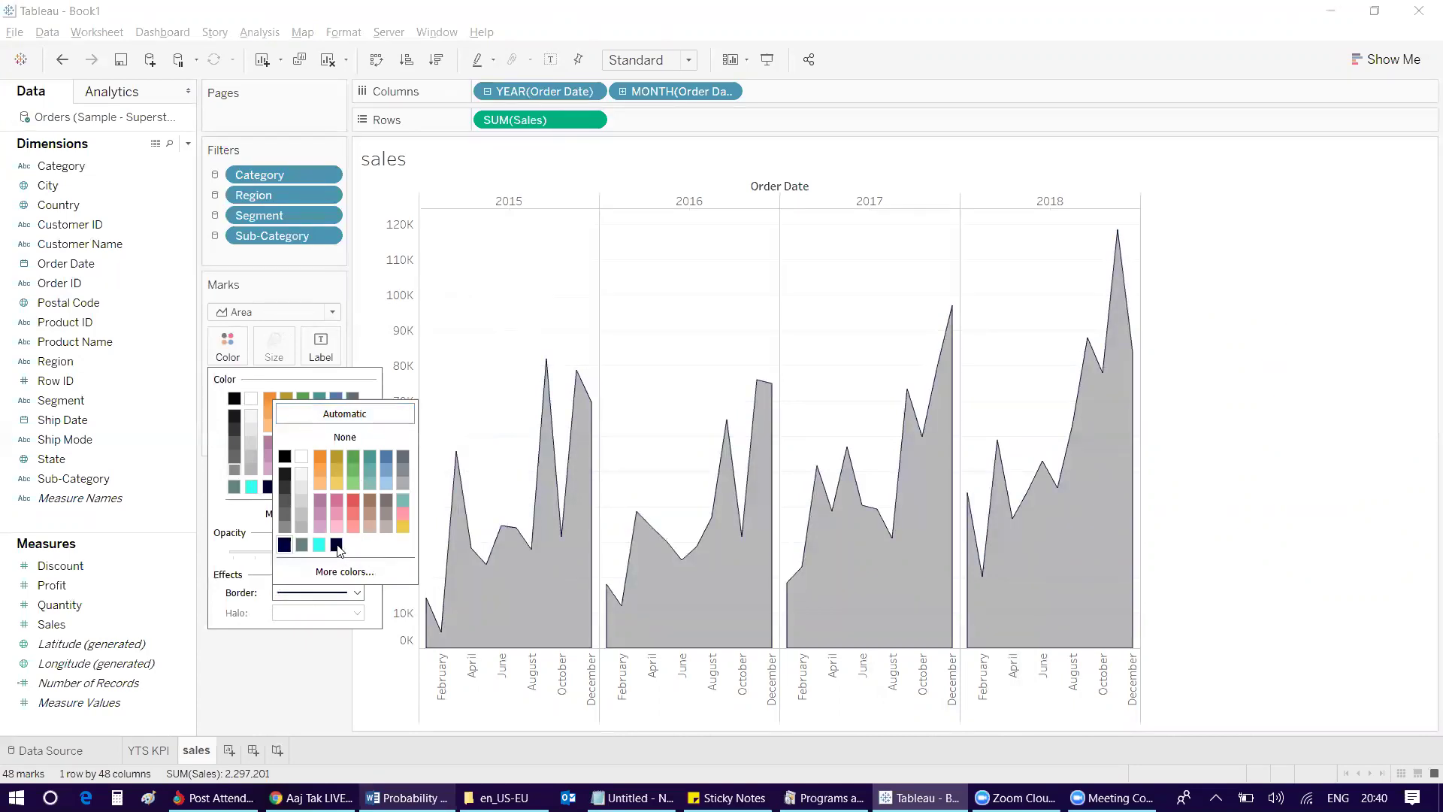
{"action": "left_click", "coordinate": [305, 593]}
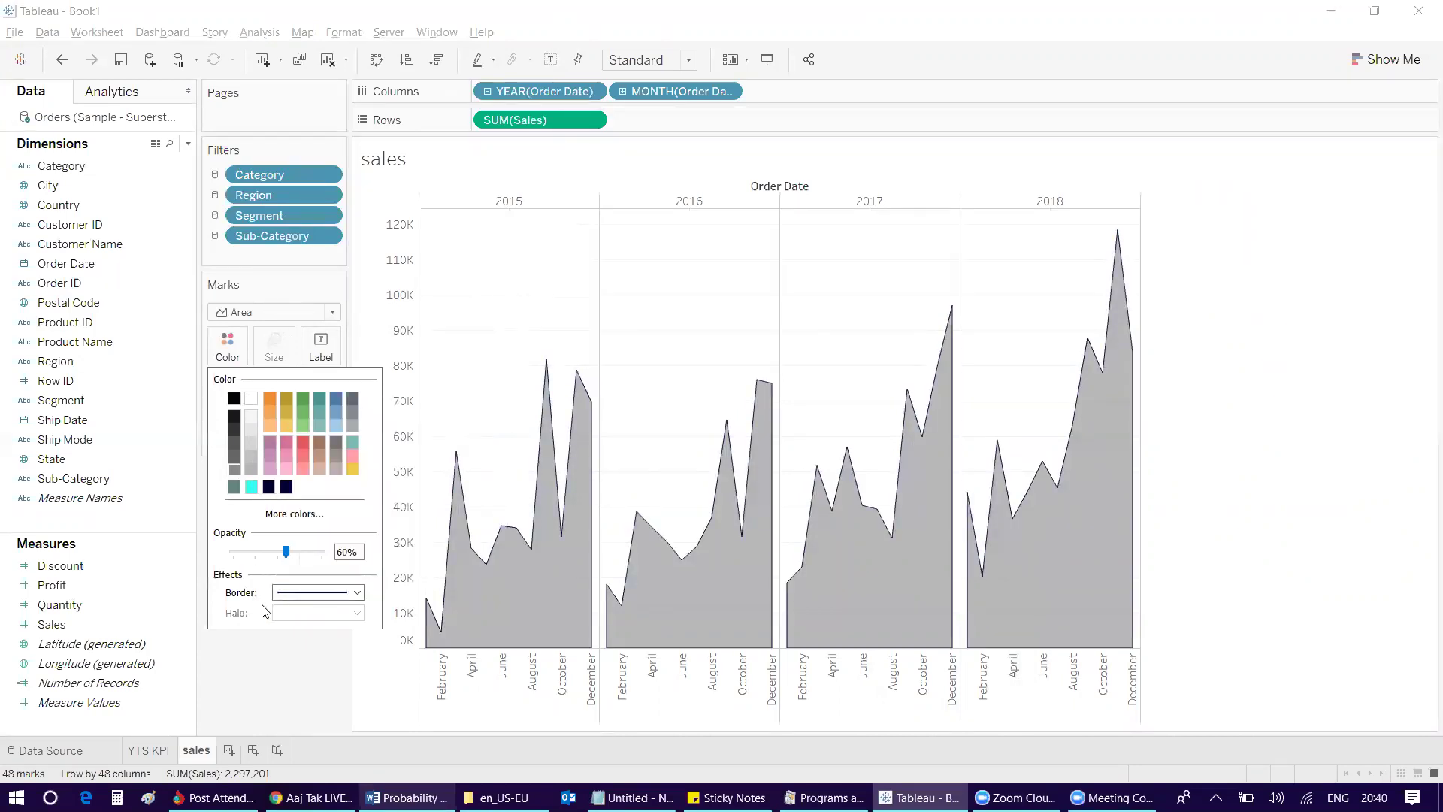
{"action": "left_click", "coordinate": [306, 594]}
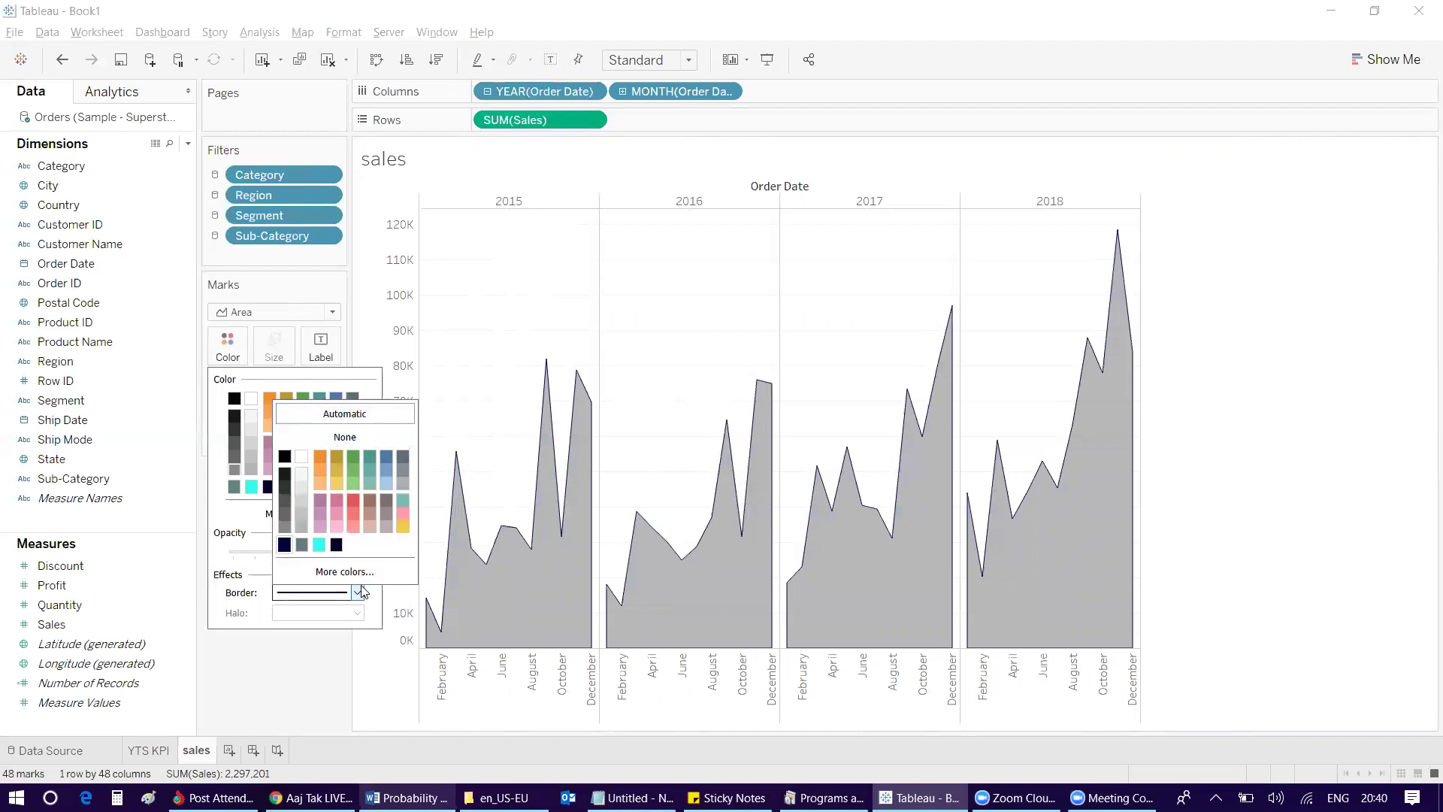
{"action": "left_click", "coordinate": [251, 598]}
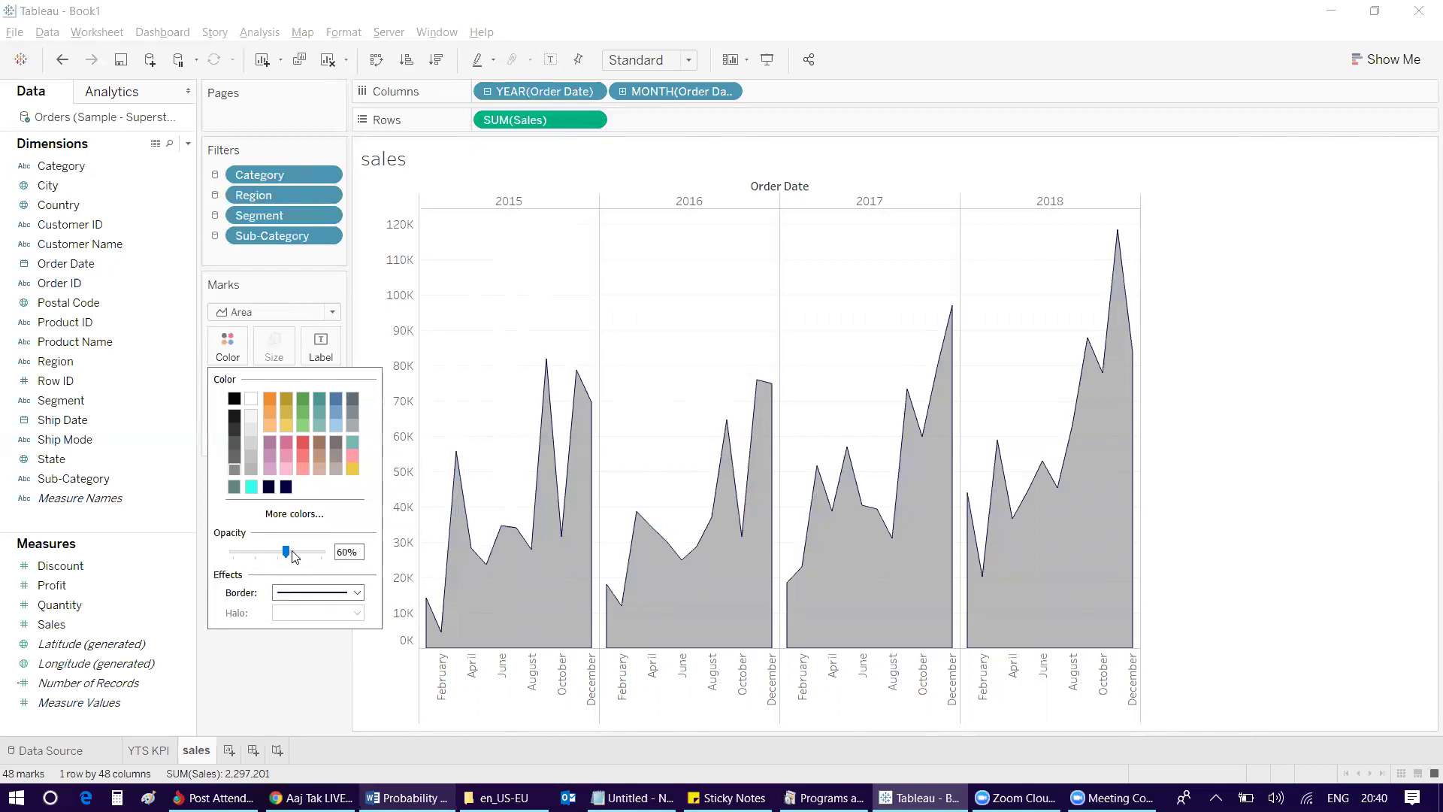
{"action": "left_click_drag", "start_coordinate": [285, 556], "coordinate": [319, 564]}
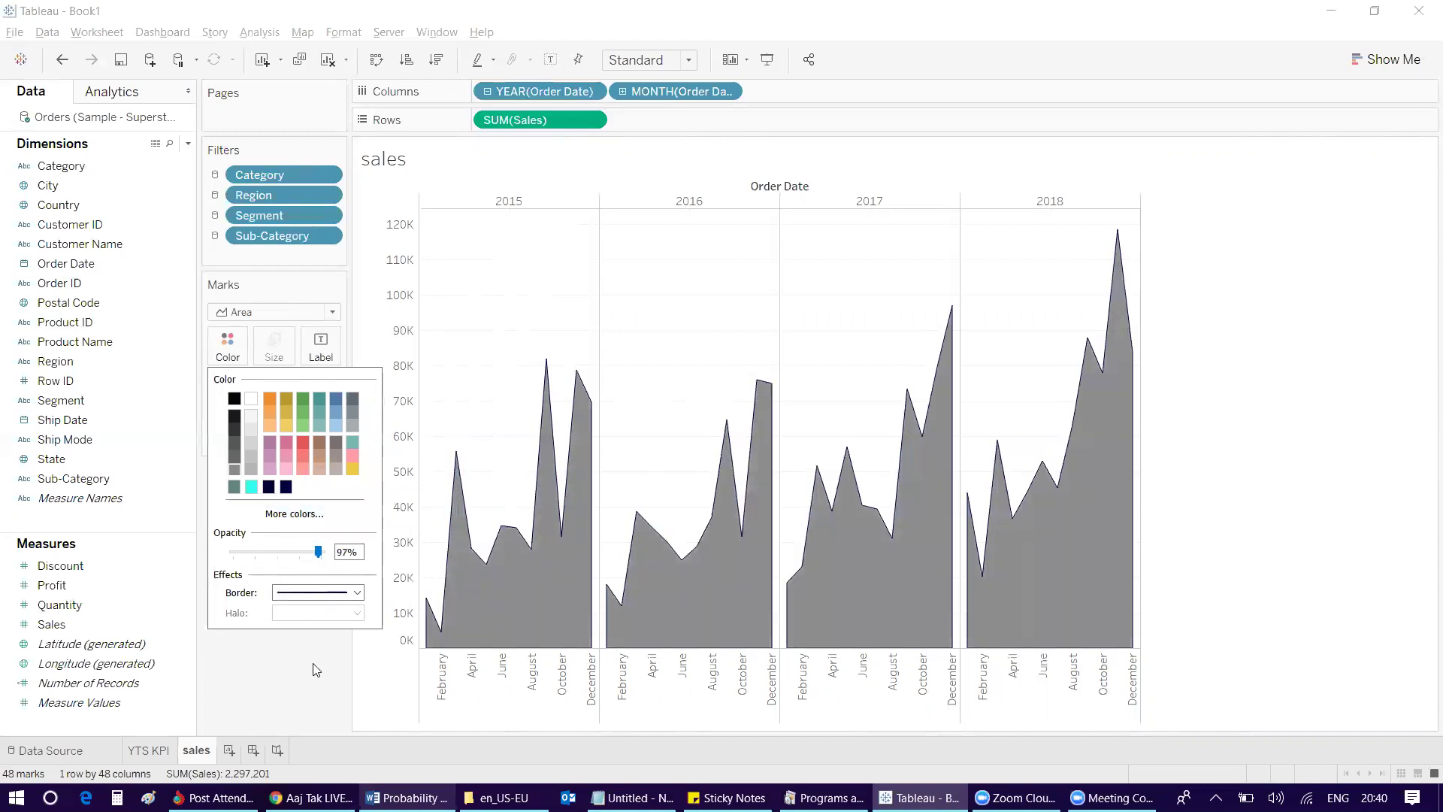
Step: Give the area marks a custom dark red #a64041 border
{"action": "left_click", "coordinate": [315, 592]}
{"action": "left_click", "coordinate": [322, 455]}
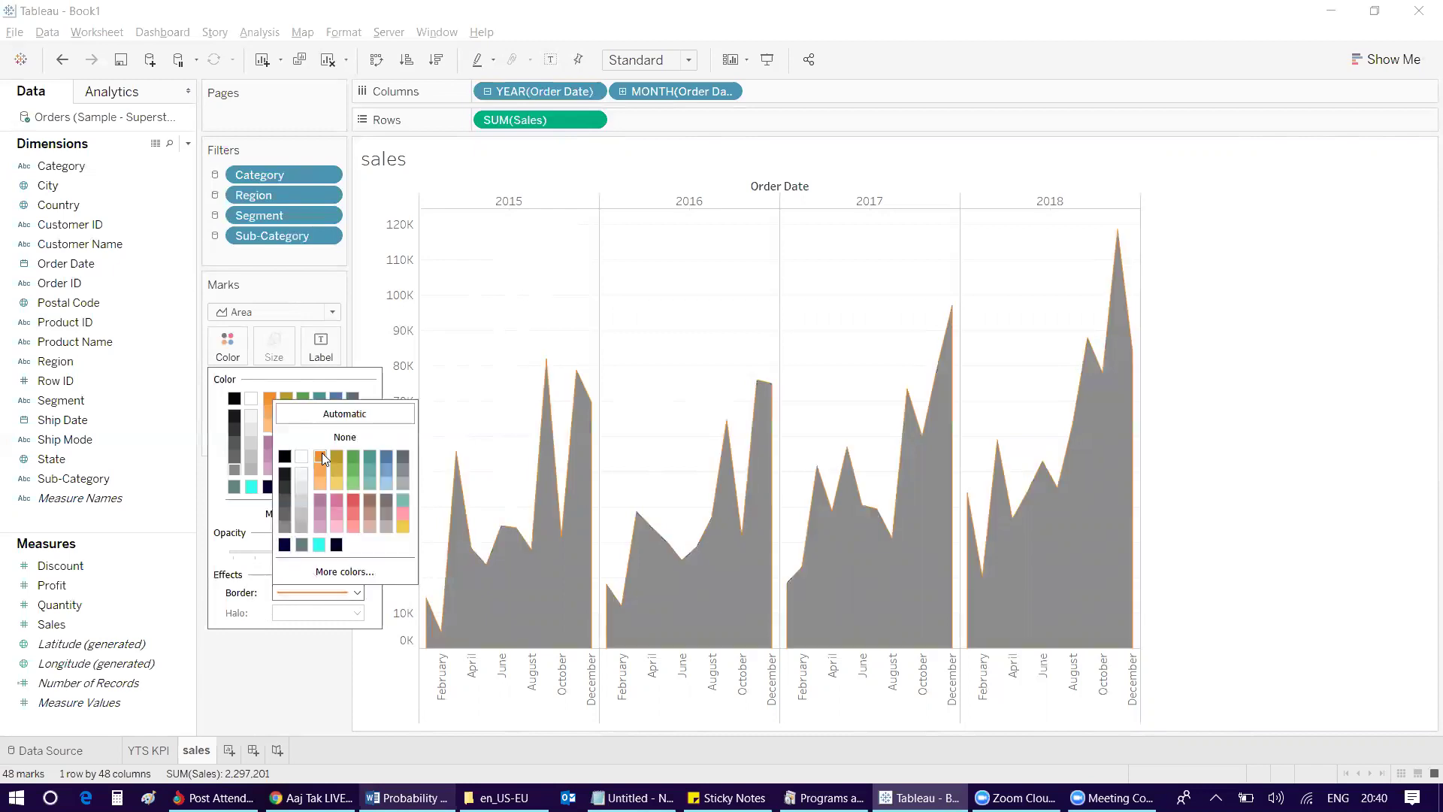
{"action": "left_click", "coordinate": [352, 499]}
{"action": "left_click", "coordinate": [345, 572]}
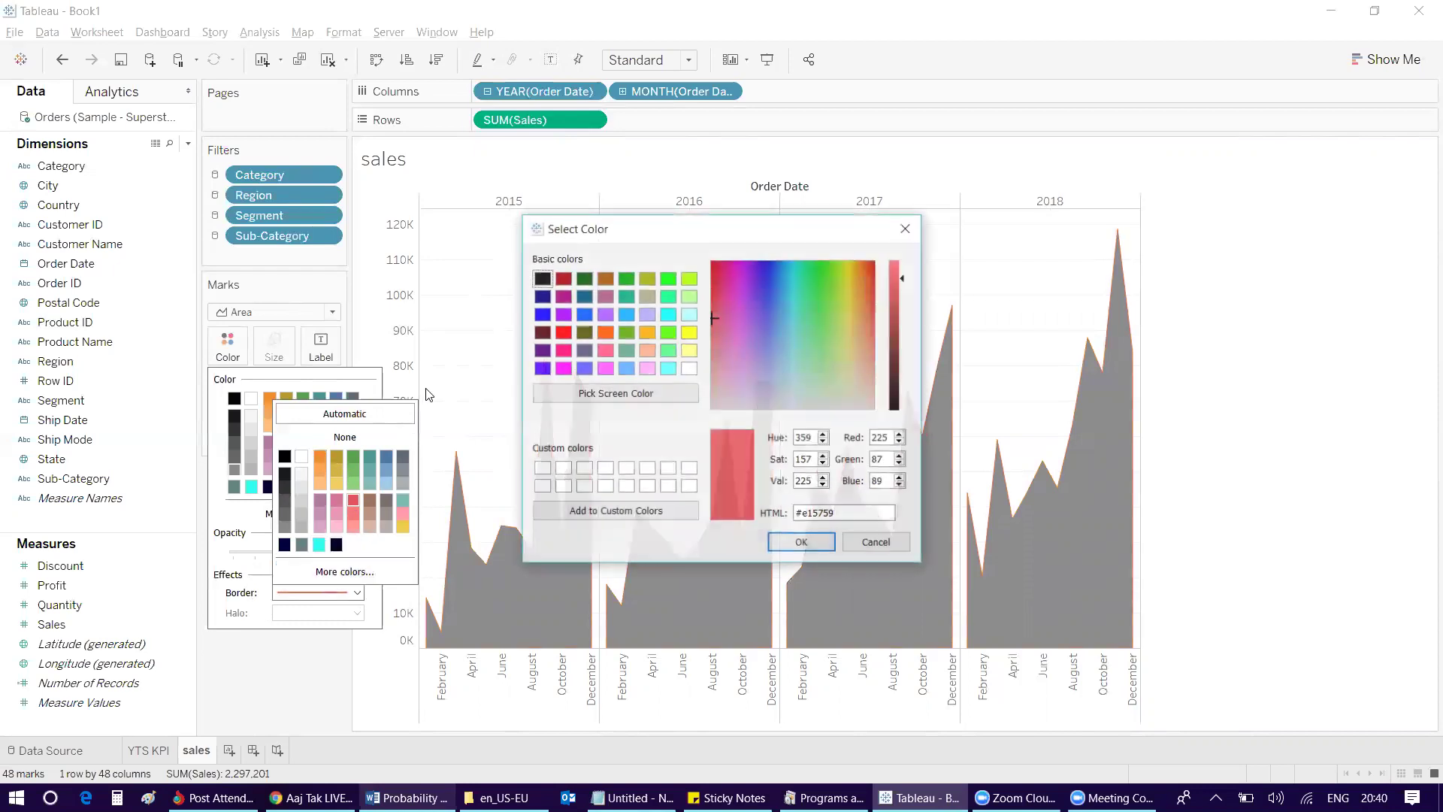
{"action": "left_click_drag", "start_coordinate": [906, 280], "coordinate": [895, 313]}
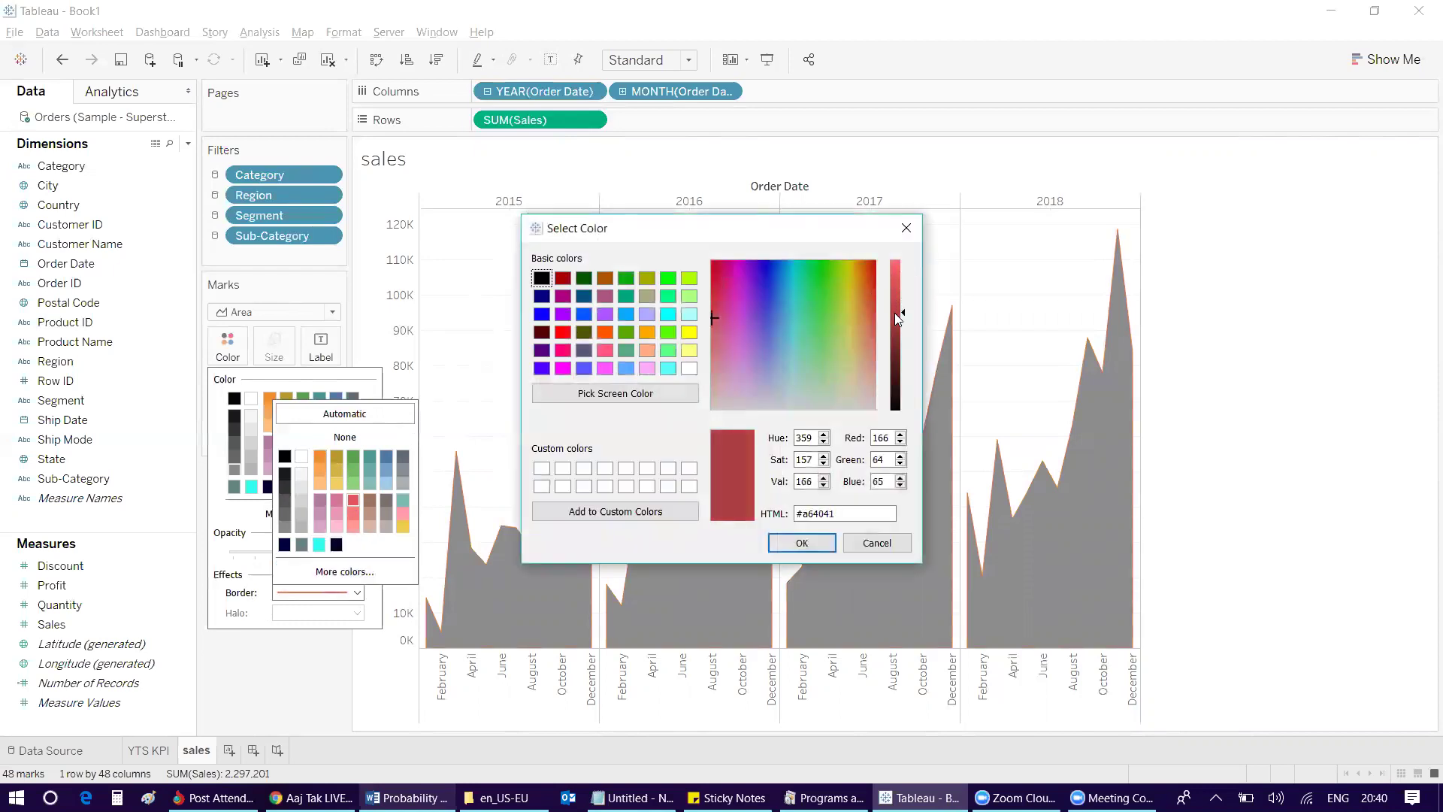
{"action": "left_click", "coordinate": [801, 543]}
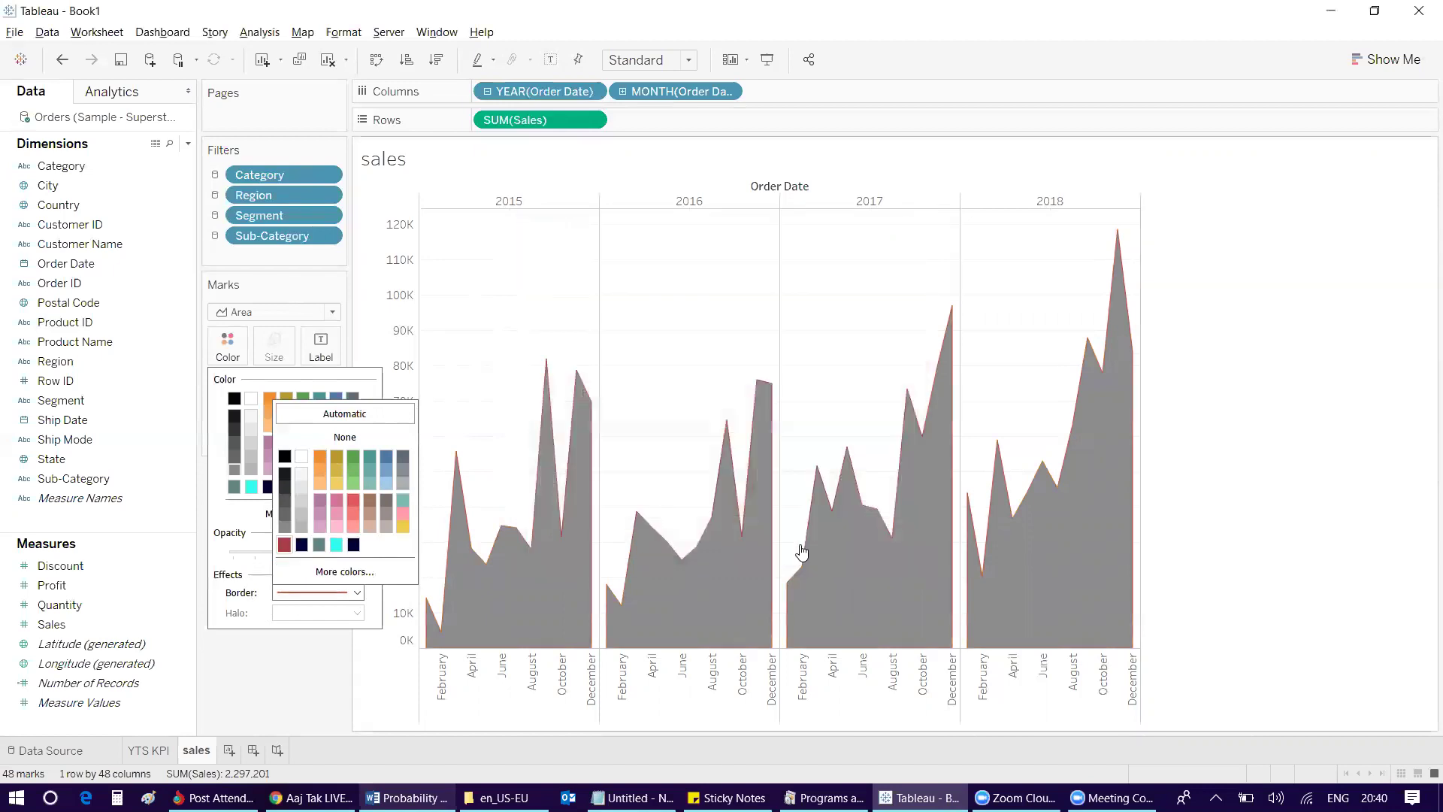
{"action": "left_click", "coordinate": [836, 316]}
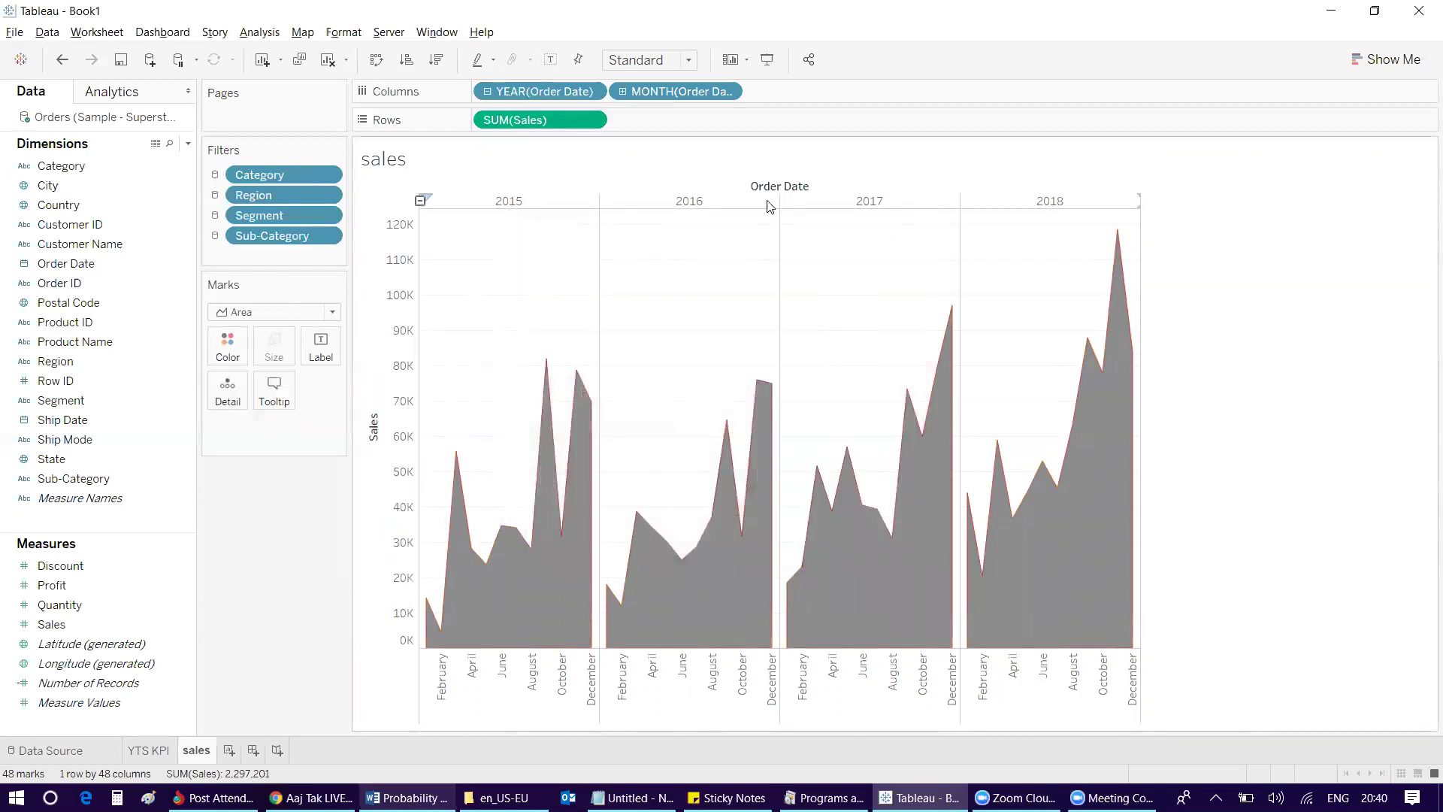
Step: Hide the Order Date field label and bring up date formatting for the month labels
{"action": "right_click", "coordinate": [785, 188]}
{"action": "left_click", "coordinate": [850, 260]}
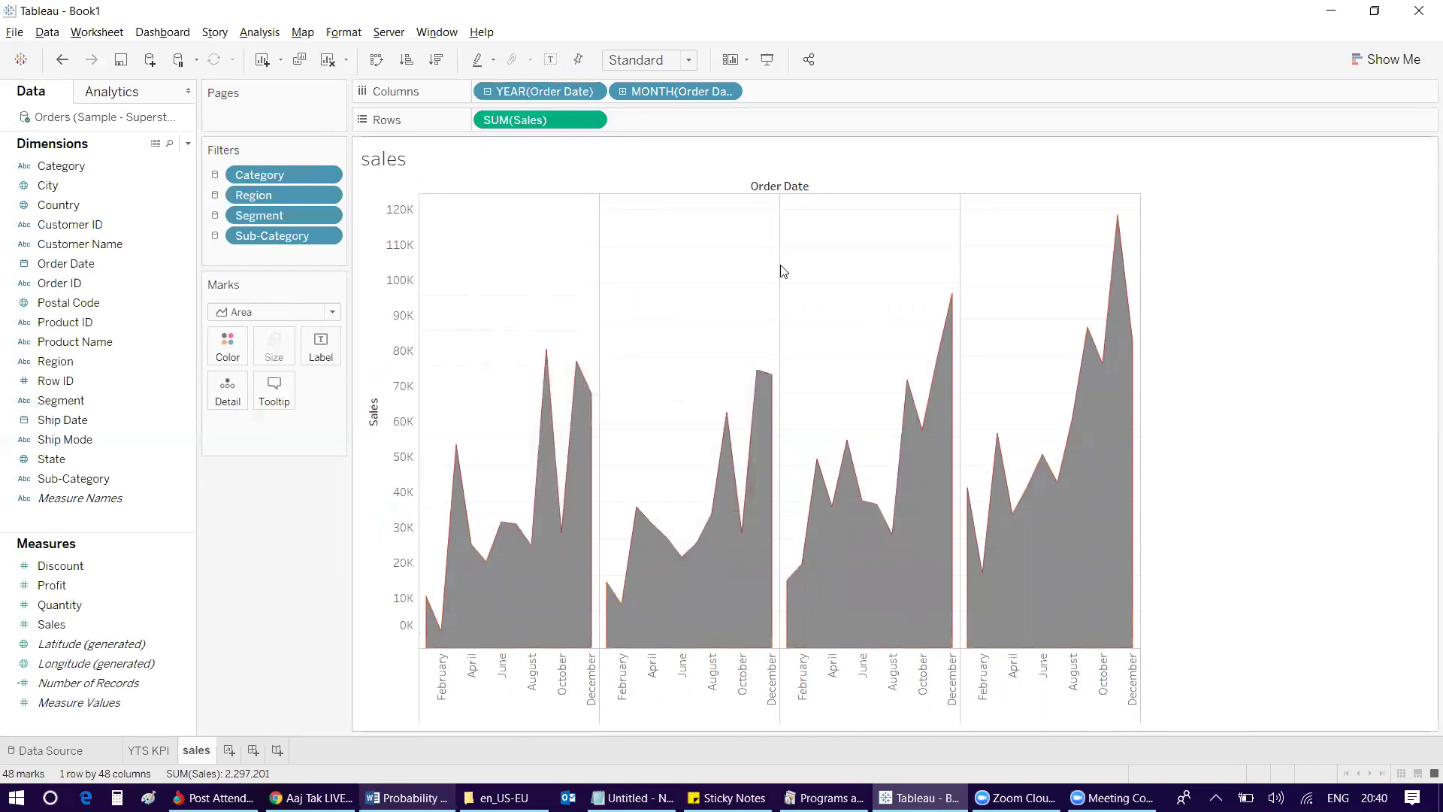
{"action": "right_click", "coordinate": [645, 242]}
{"action": "left_click", "coordinate": [554, 354]}
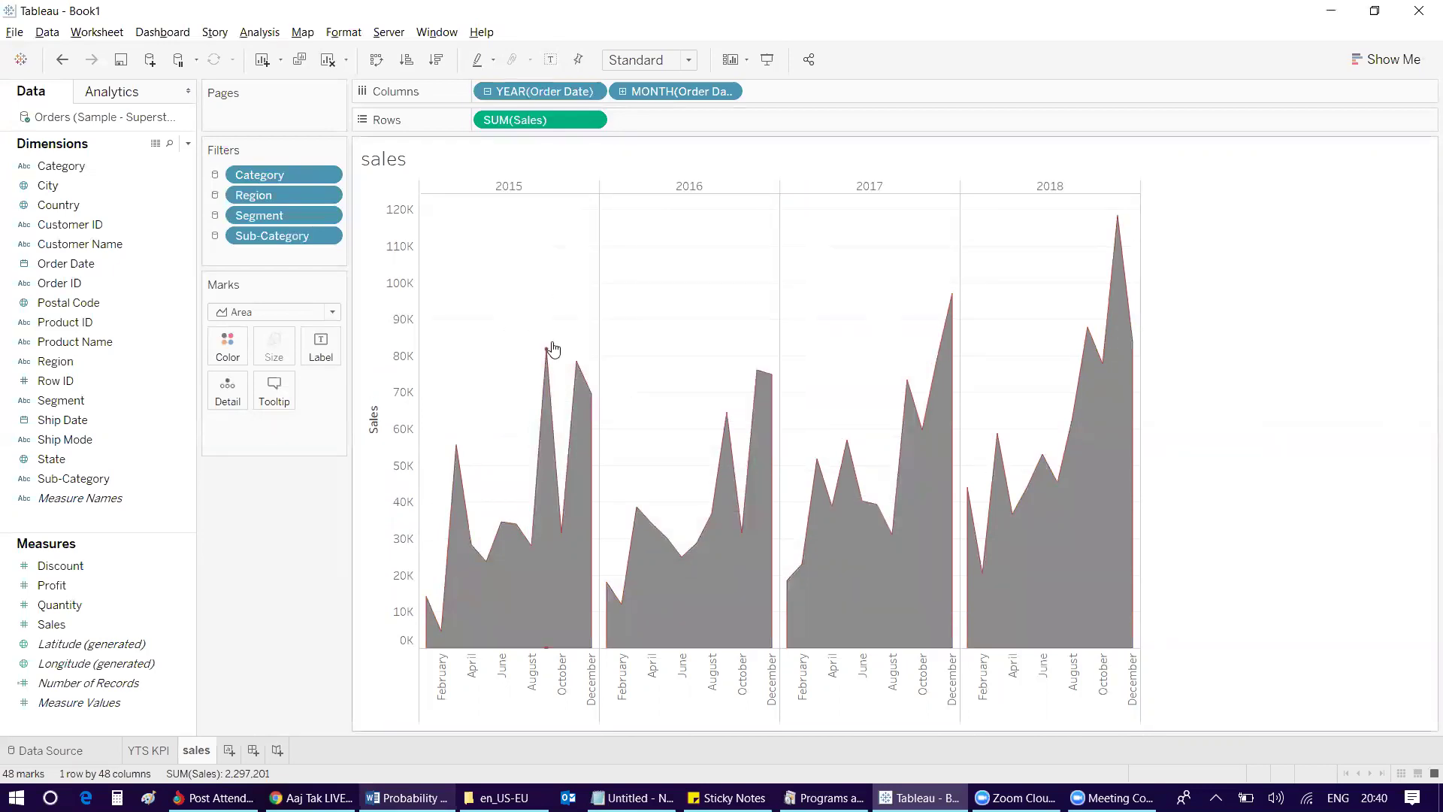
{"action": "right_click", "coordinate": [471, 680]}
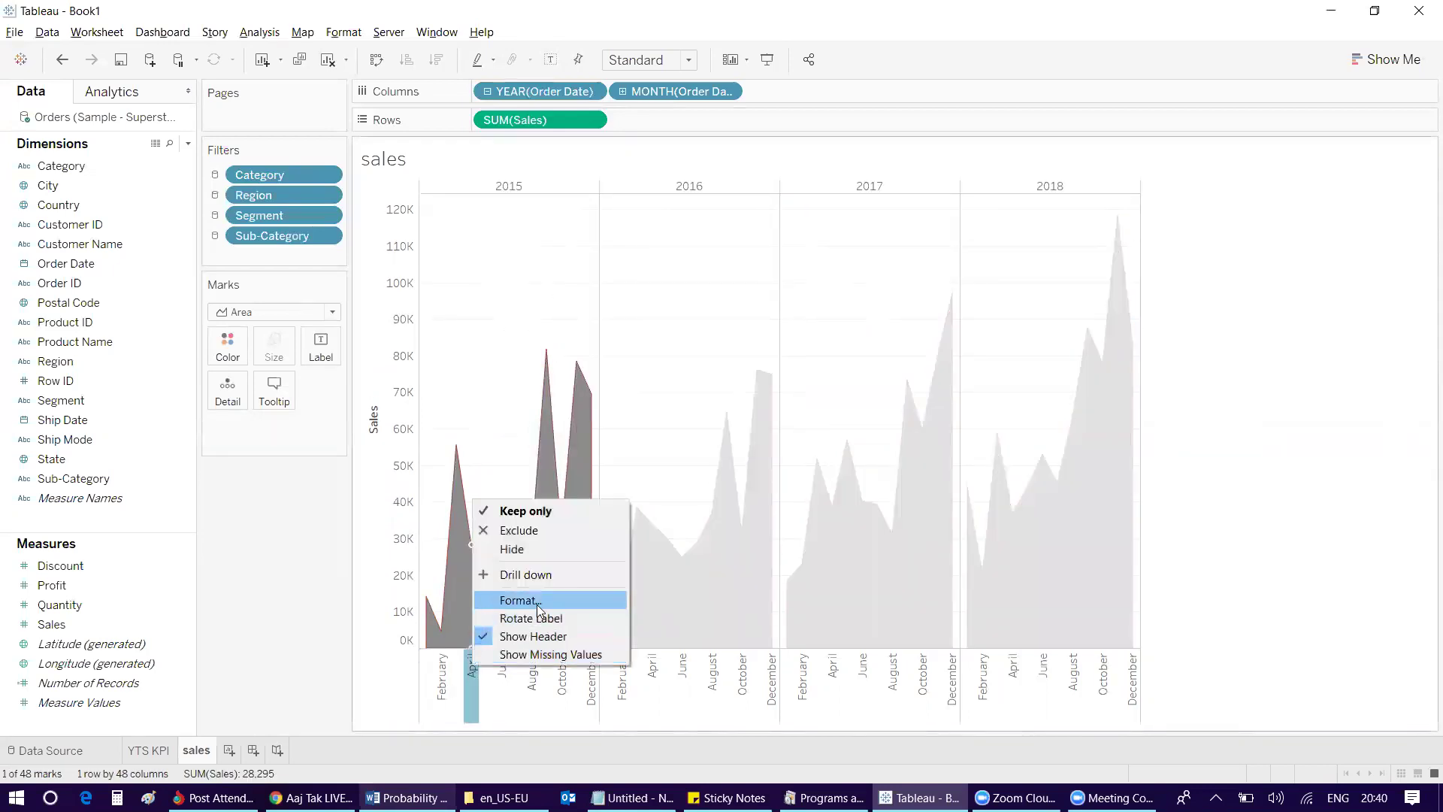
{"action": "left_click", "coordinate": [520, 600]}
{"action": "left_click", "coordinate": [139, 257]}
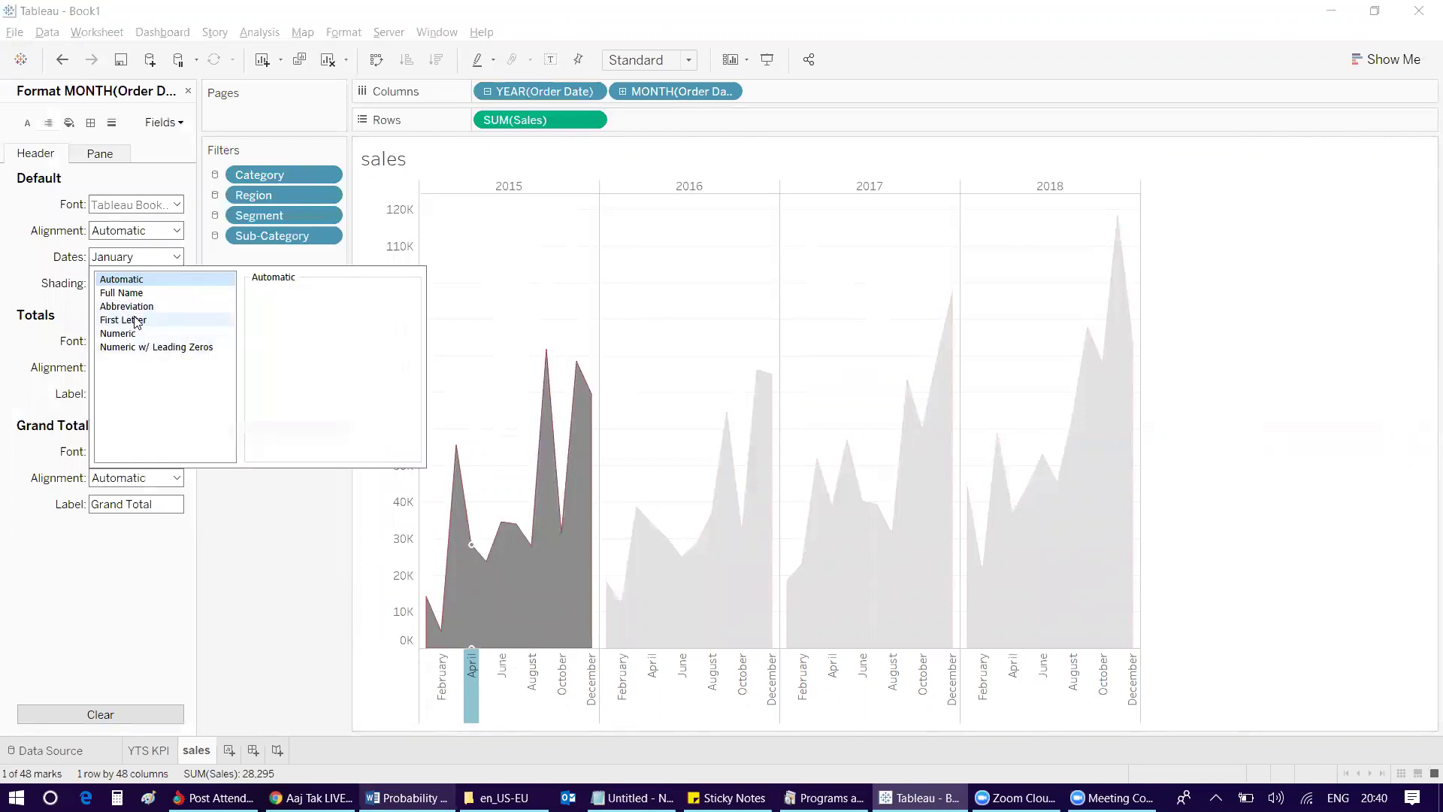
Step: Set the month header date format to Abbreviation, giving labels like Feb, Apr and Jun
{"action": "left_click", "coordinate": [136, 321]}
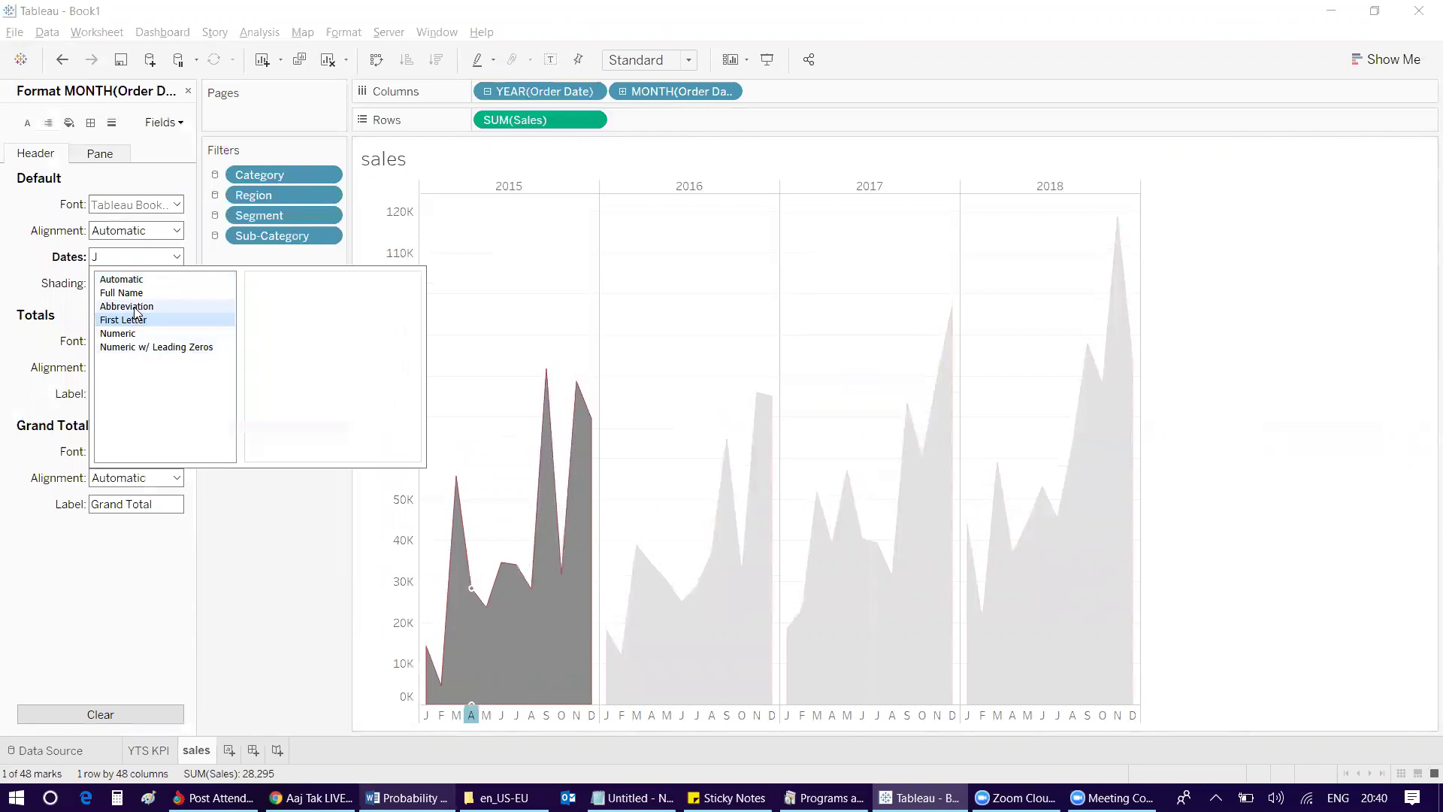
{"action": "left_click", "coordinate": [138, 307]}
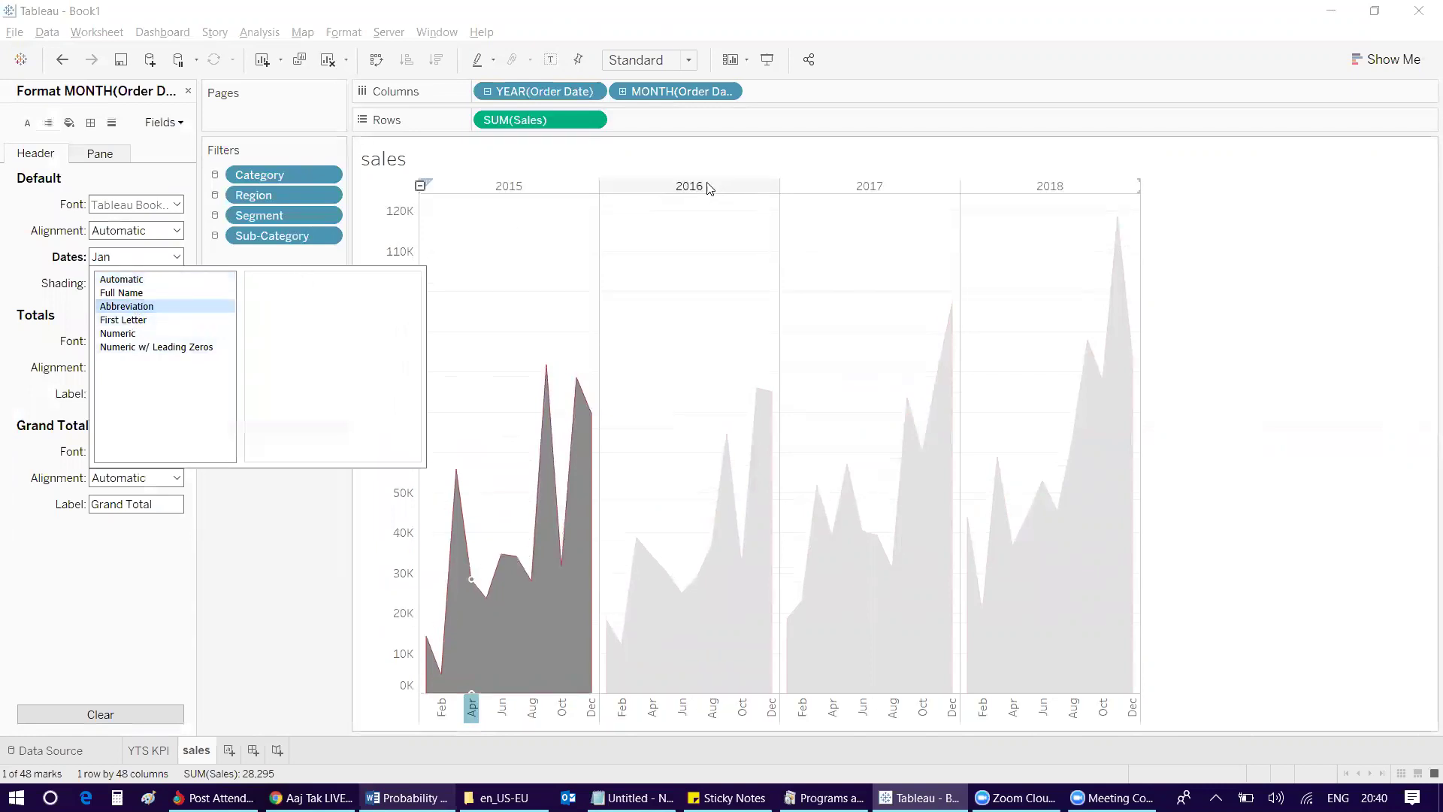
{"action": "left_click", "coordinate": [686, 245]}
{"action": "right_click", "coordinate": [514, 238]}
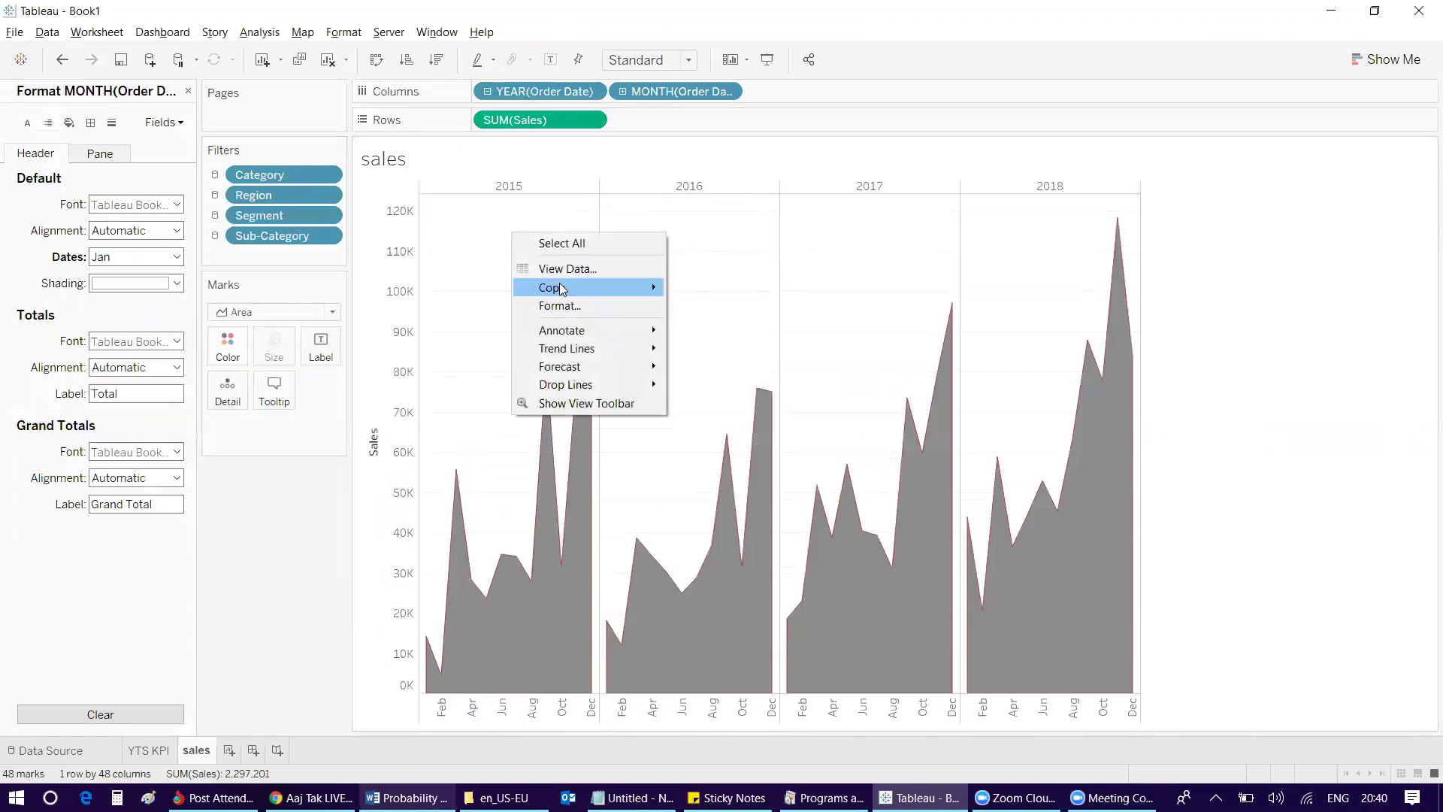
Step: Set the Grand Total pane and header borders to None on the sales sheet
{"action": "left_click", "coordinate": [575, 299]}
{"action": "left_click", "coordinate": [172, 124]}
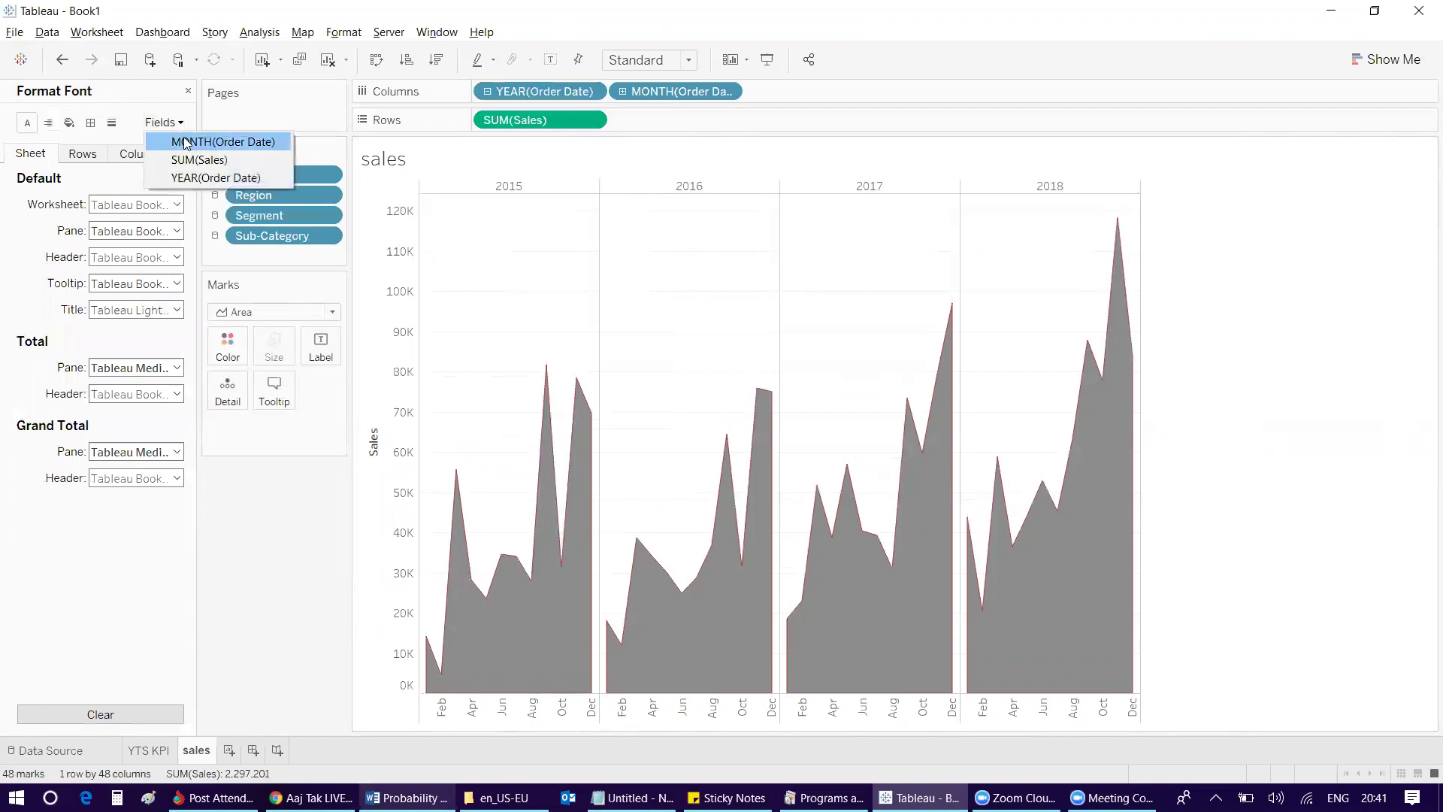
{"action": "left_click", "coordinate": [187, 142]}
{"action": "left_click", "coordinate": [90, 123]}
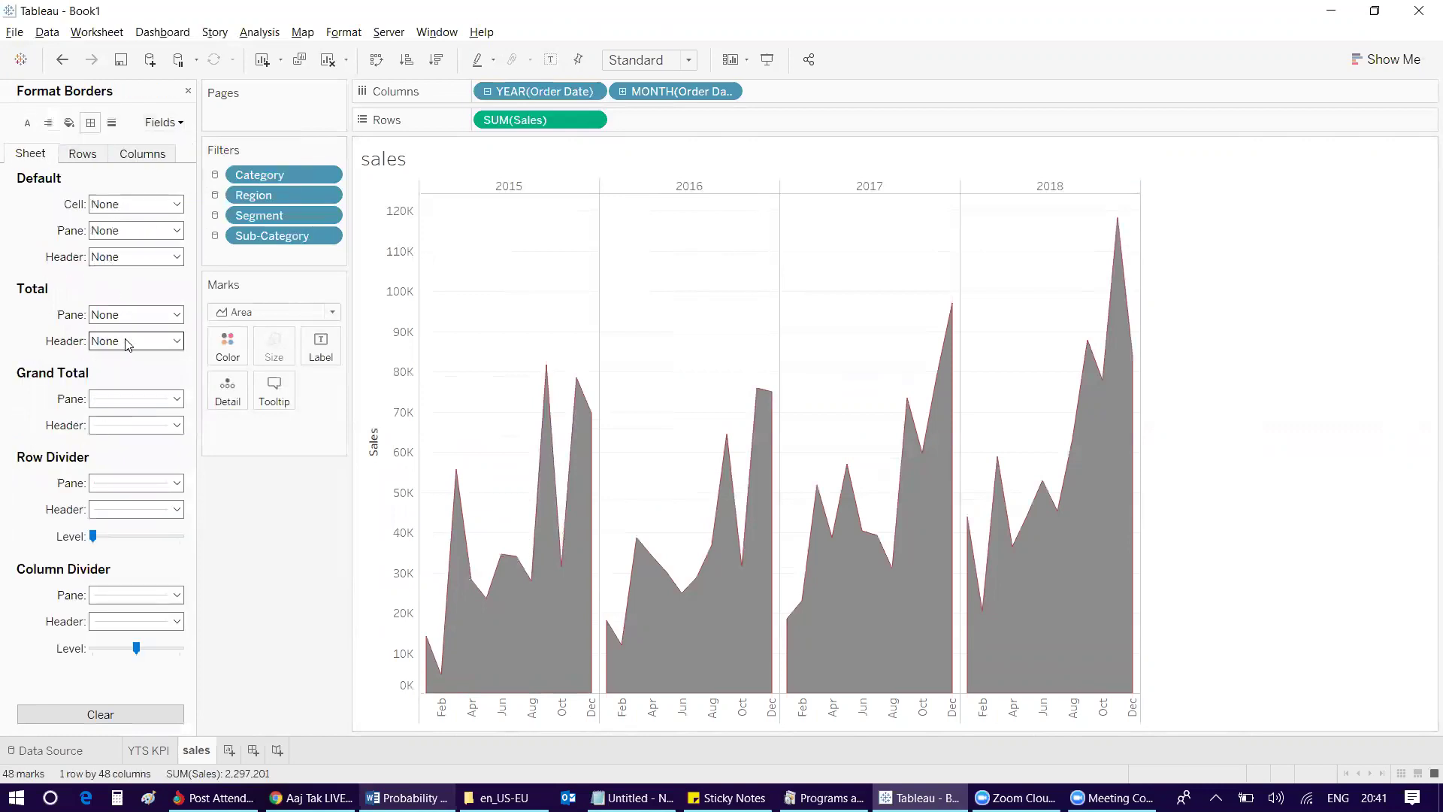
{"action": "left_click", "coordinate": [129, 399]}
{"action": "left_click", "coordinate": [49, 472]}
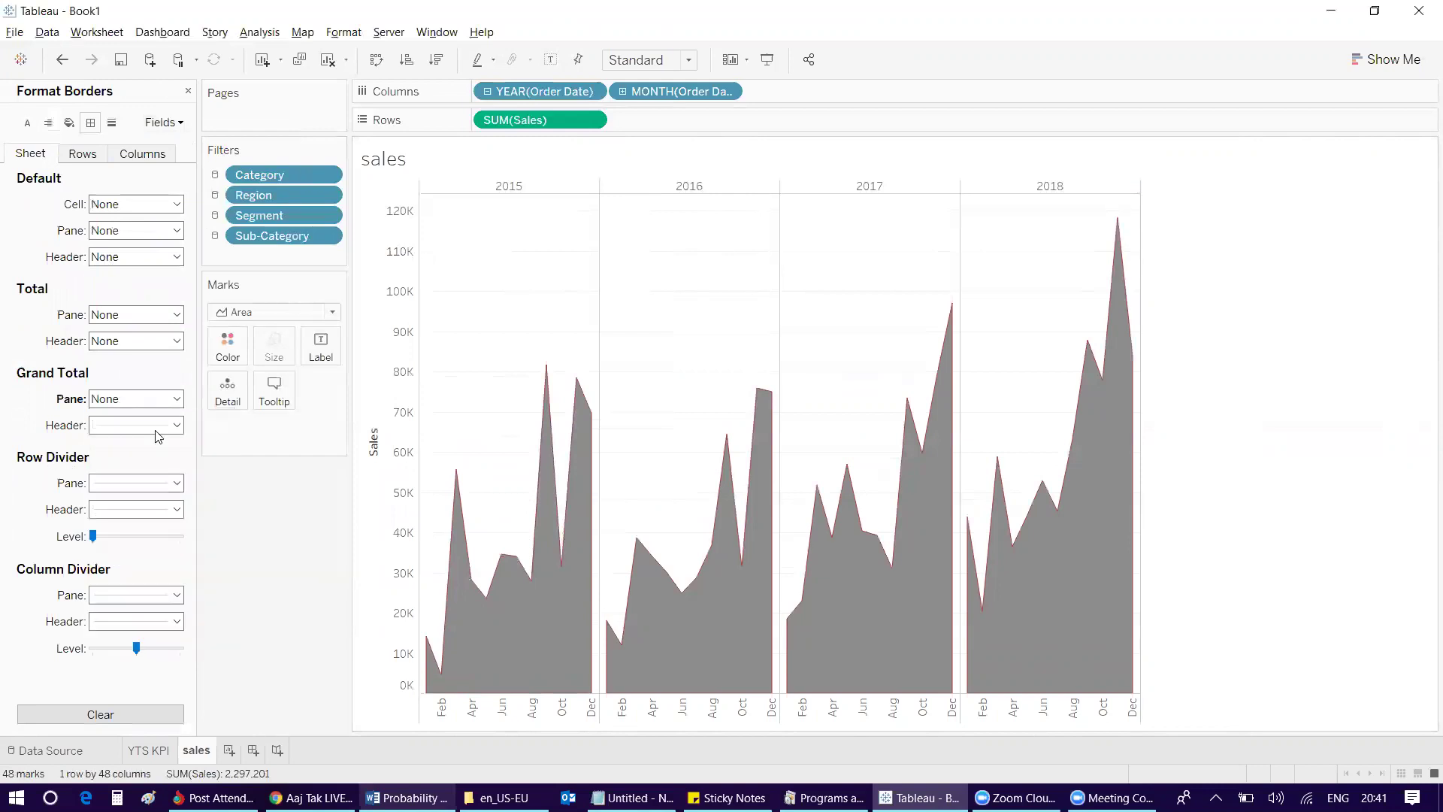
{"action": "left_click", "coordinate": [156, 426]}
{"action": "left_click", "coordinate": [162, 446]}
{"action": "left_click", "coordinate": [39, 481]}
Step: Set the row and column divider lines to None
{"action": "left_click", "coordinate": [162, 483]}
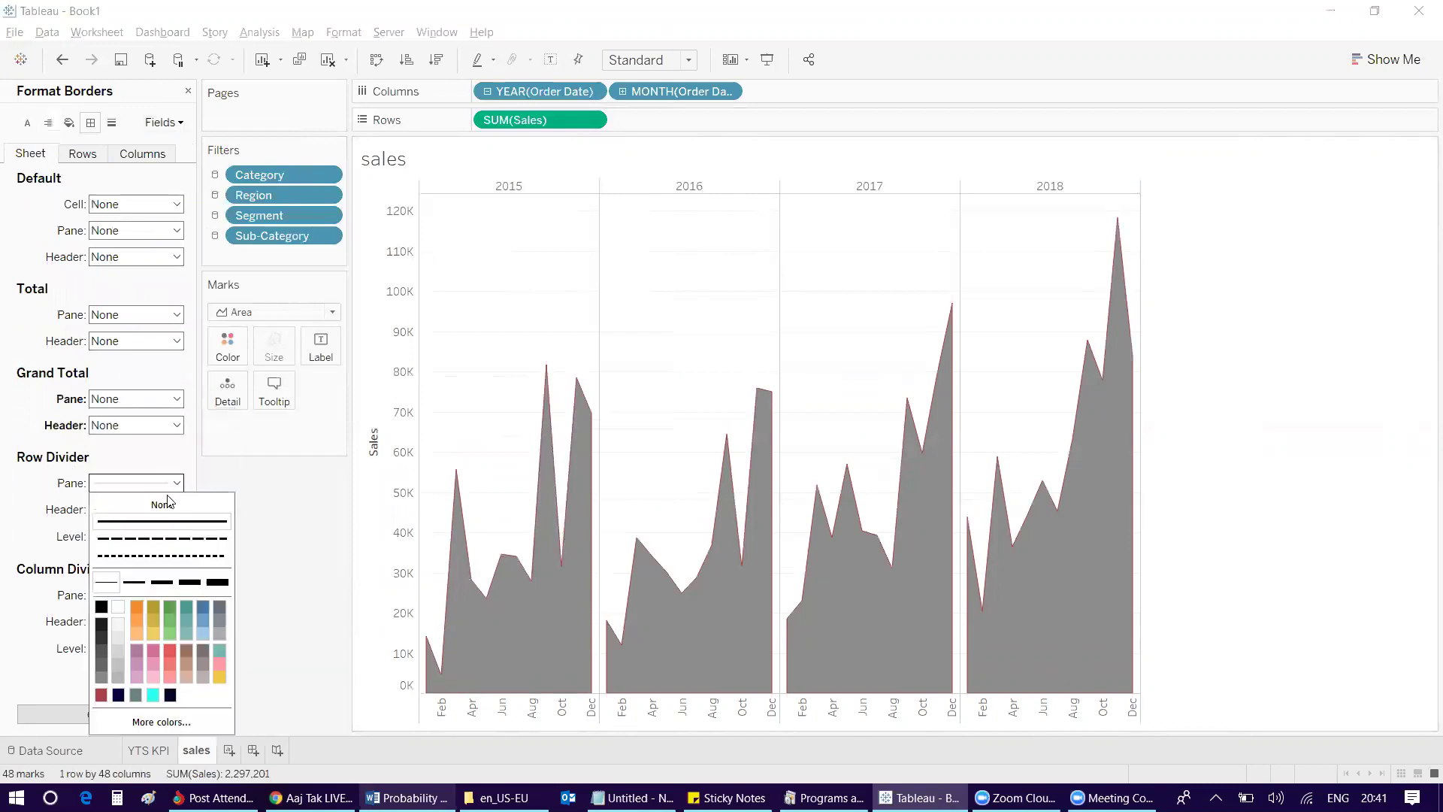
{"action": "left_click", "coordinate": [139, 501]}
{"action": "left_click", "coordinate": [128, 595]}
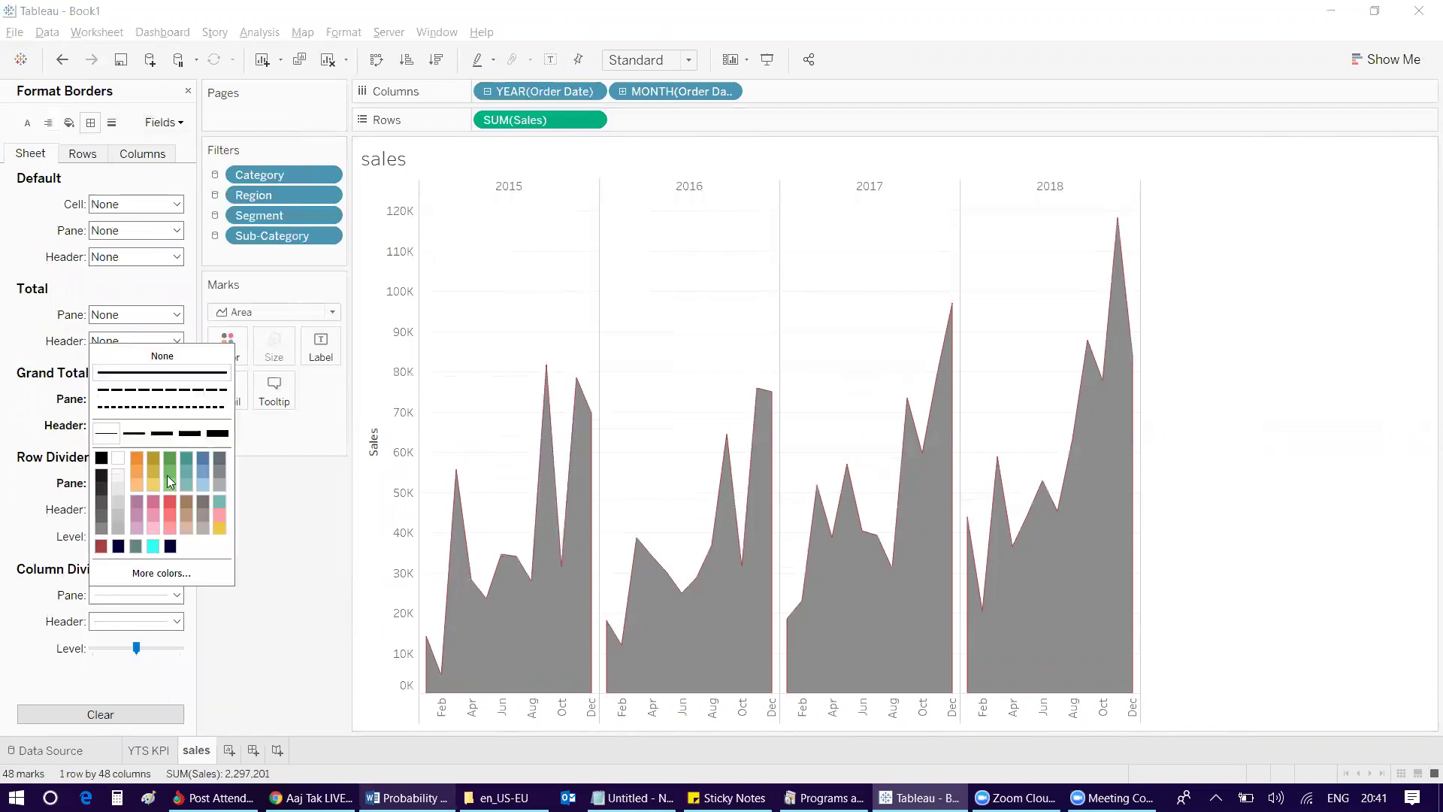
{"action": "left_click", "coordinate": [162, 355]}
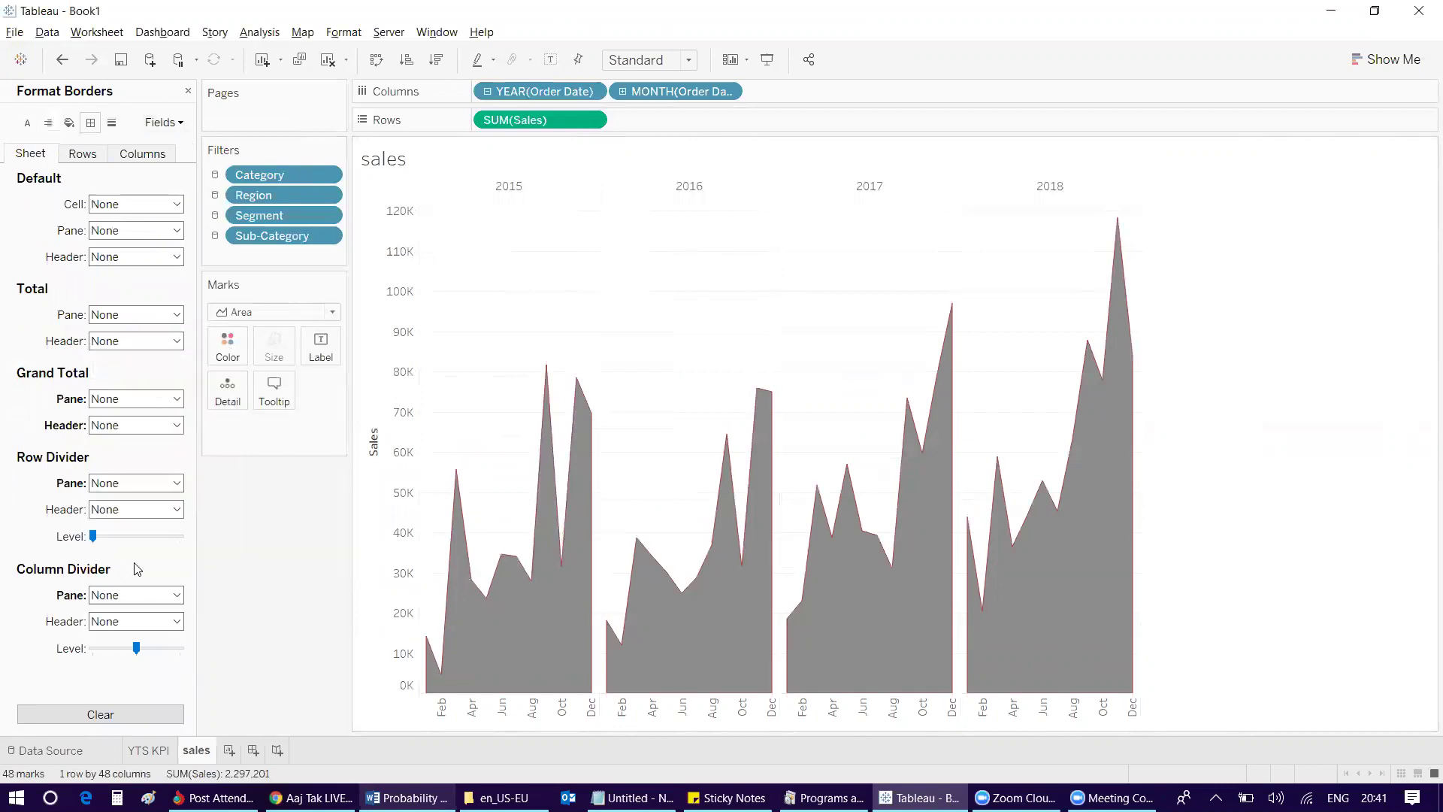
{"action": "left_click", "coordinate": [79, 153]}
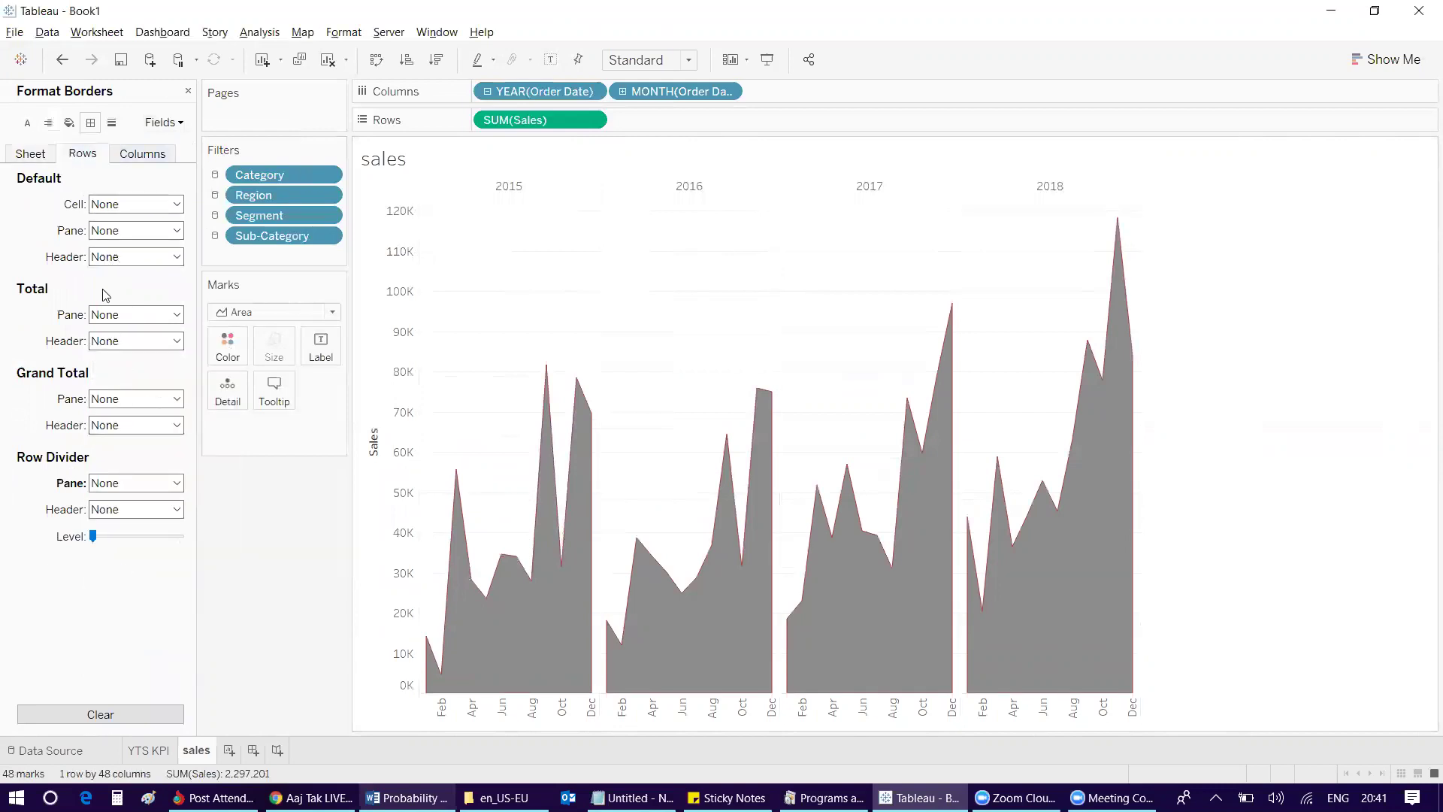
{"action": "left_click", "coordinate": [143, 154]}
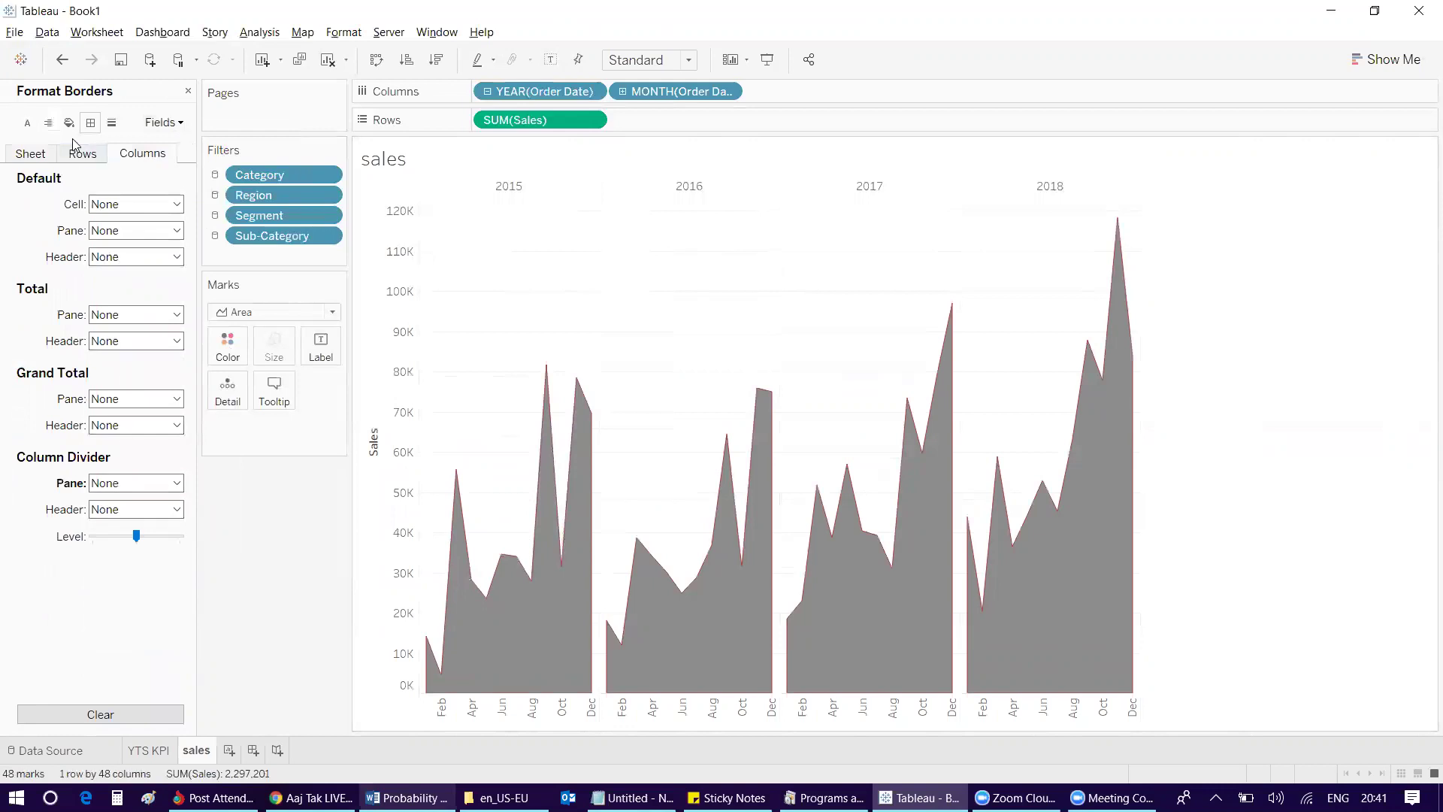
Step: Review sheet alignment and the SUM(Sales) axis row and column border settings
{"action": "left_click", "coordinate": [48, 124]}
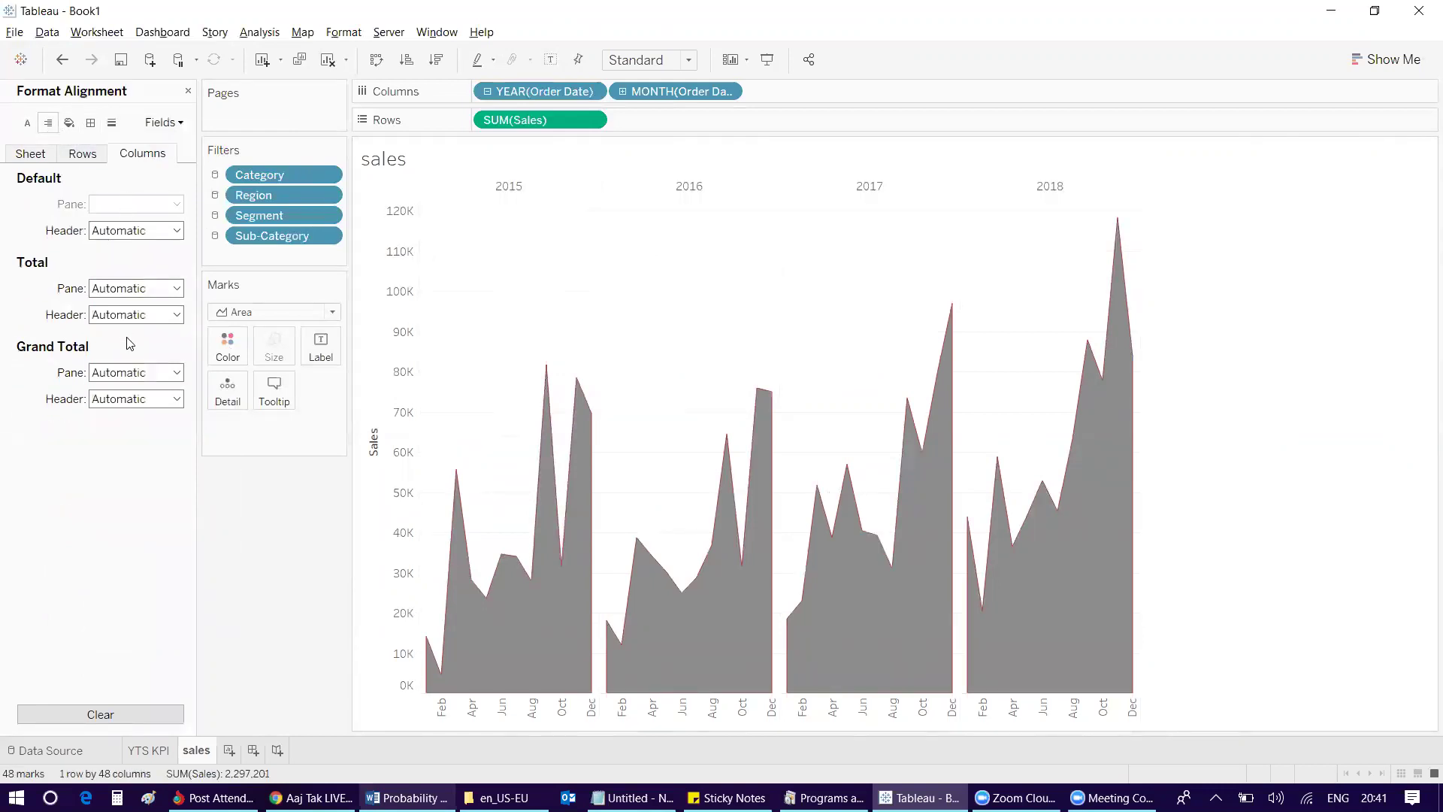
{"action": "left_click", "coordinate": [47, 161]}
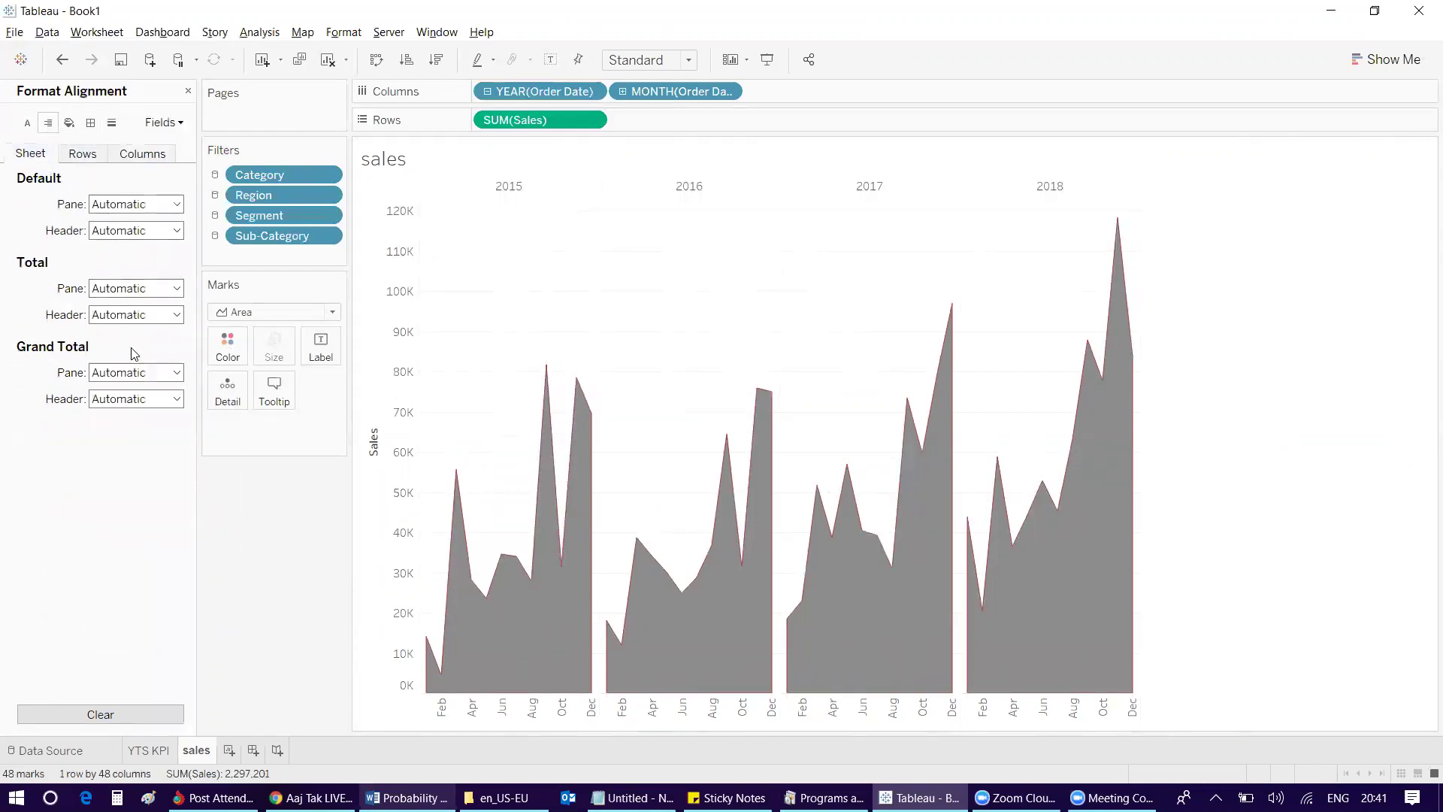
{"action": "left_click", "coordinate": [164, 123]}
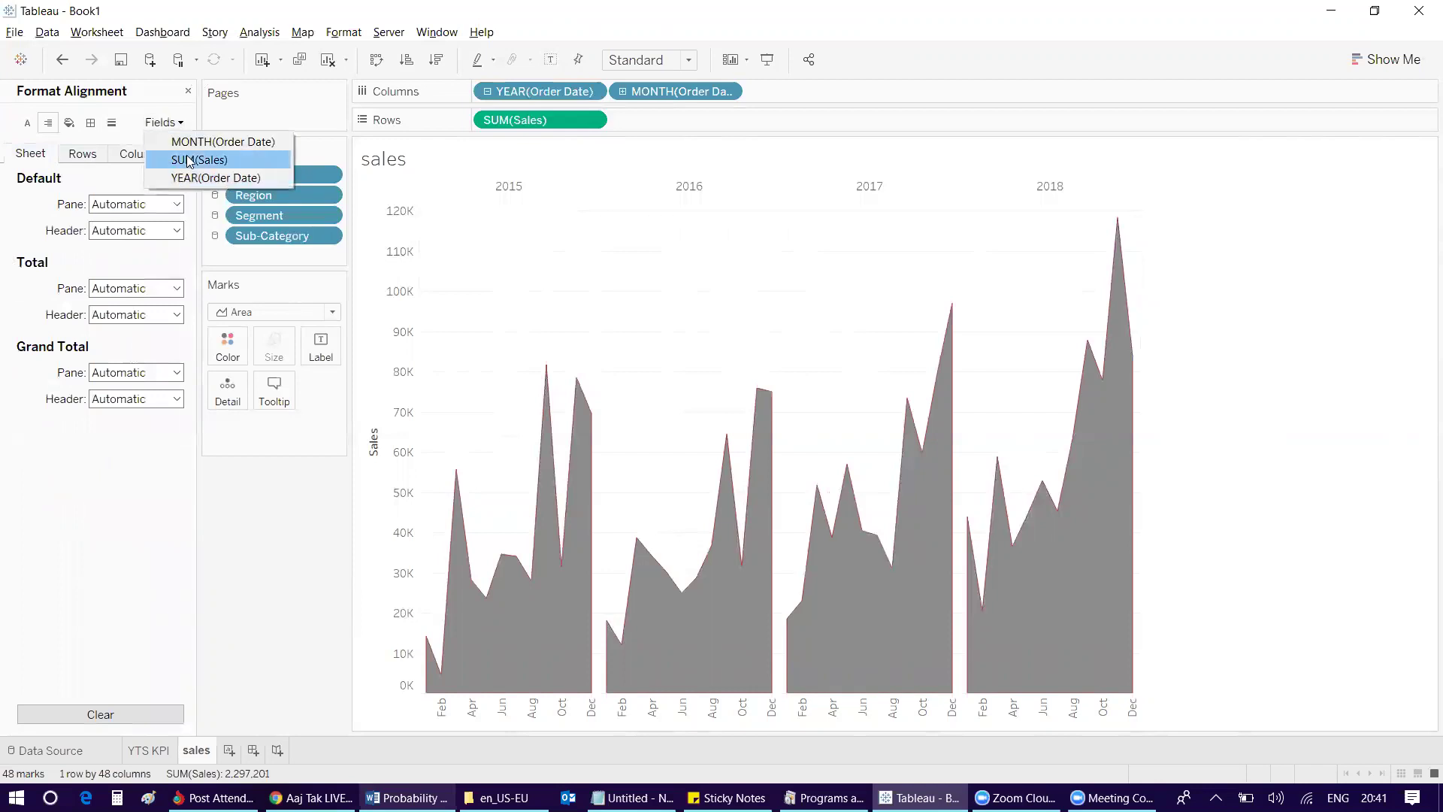
{"action": "left_click", "coordinate": [188, 161]}
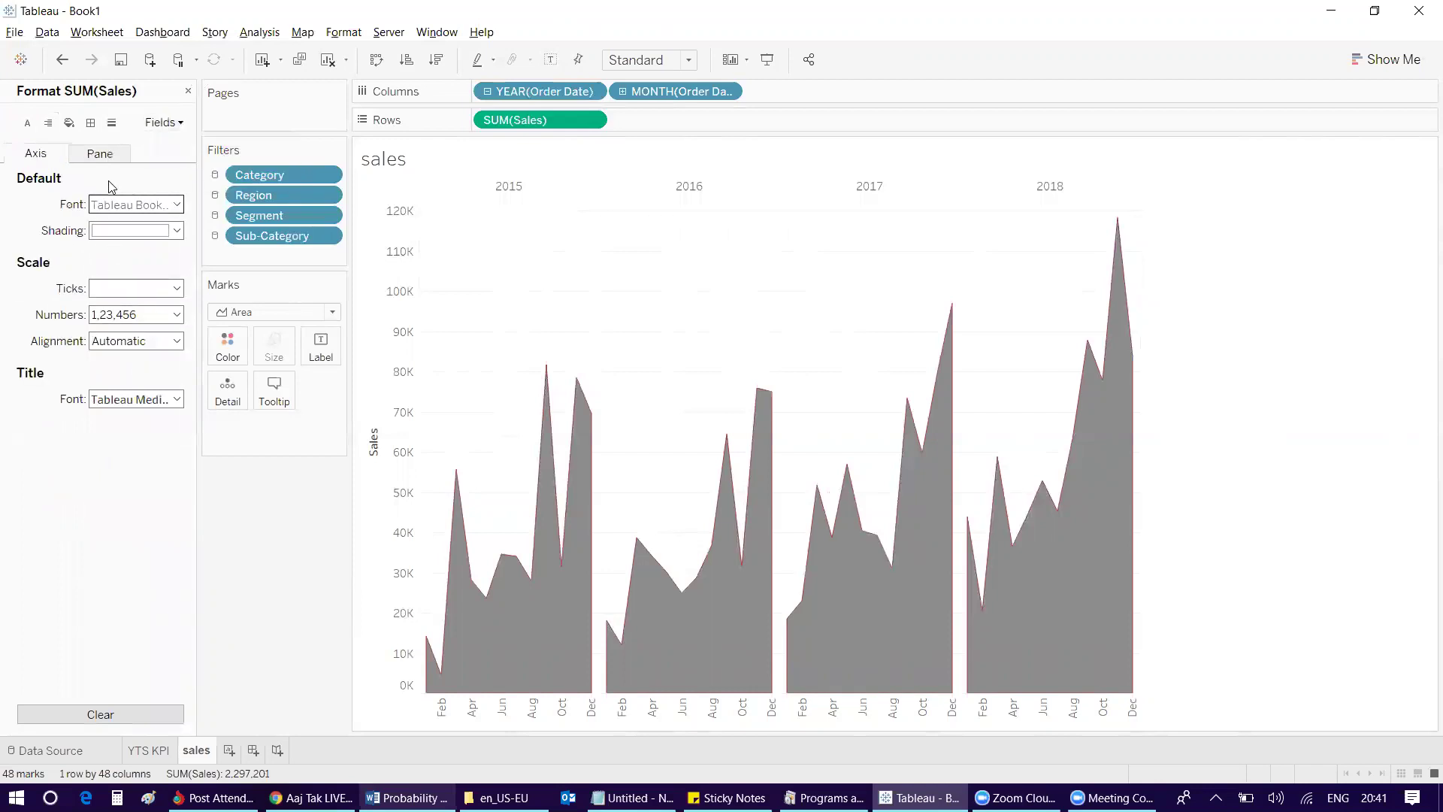
{"action": "left_click", "coordinate": [90, 123]}
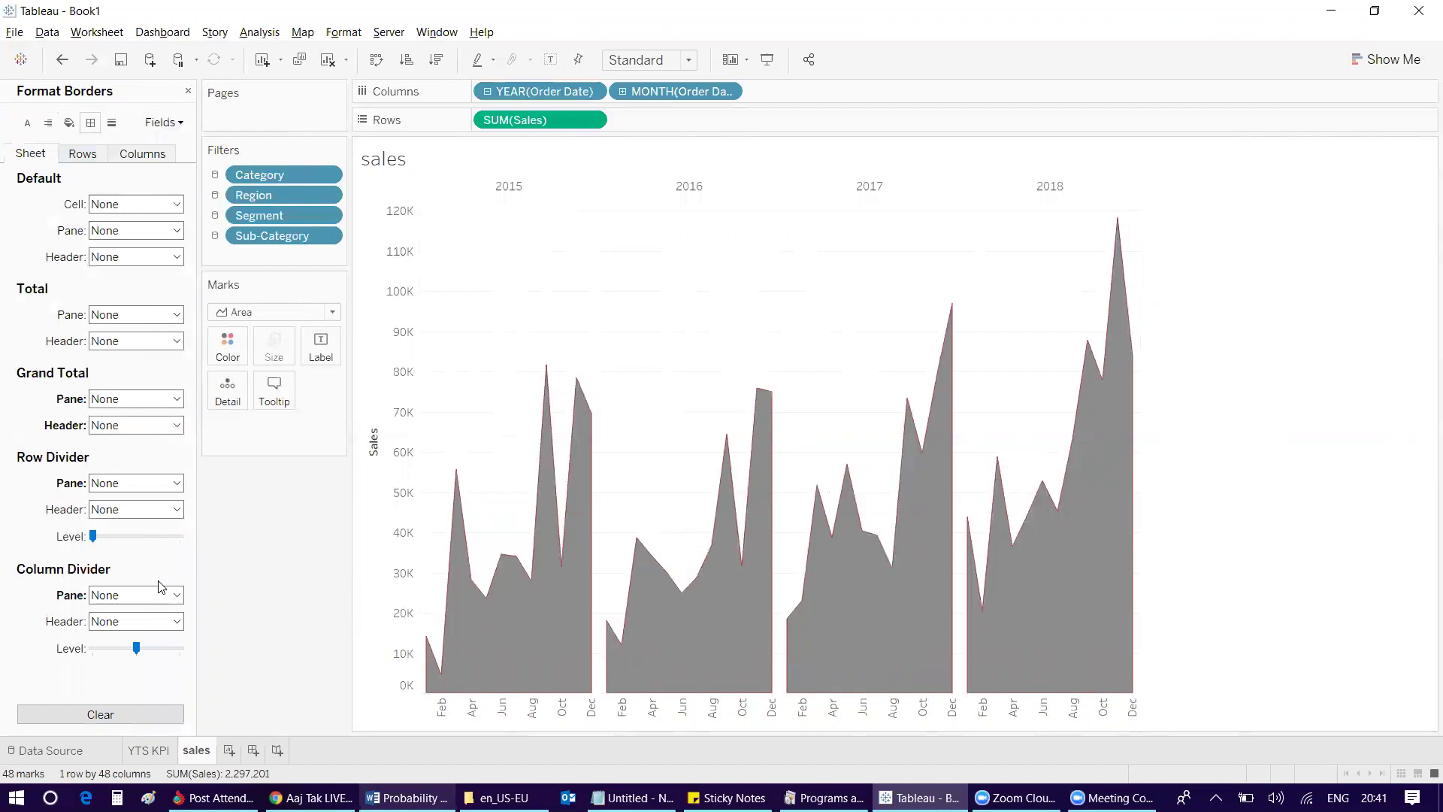
{"action": "left_click", "coordinate": [84, 160]}
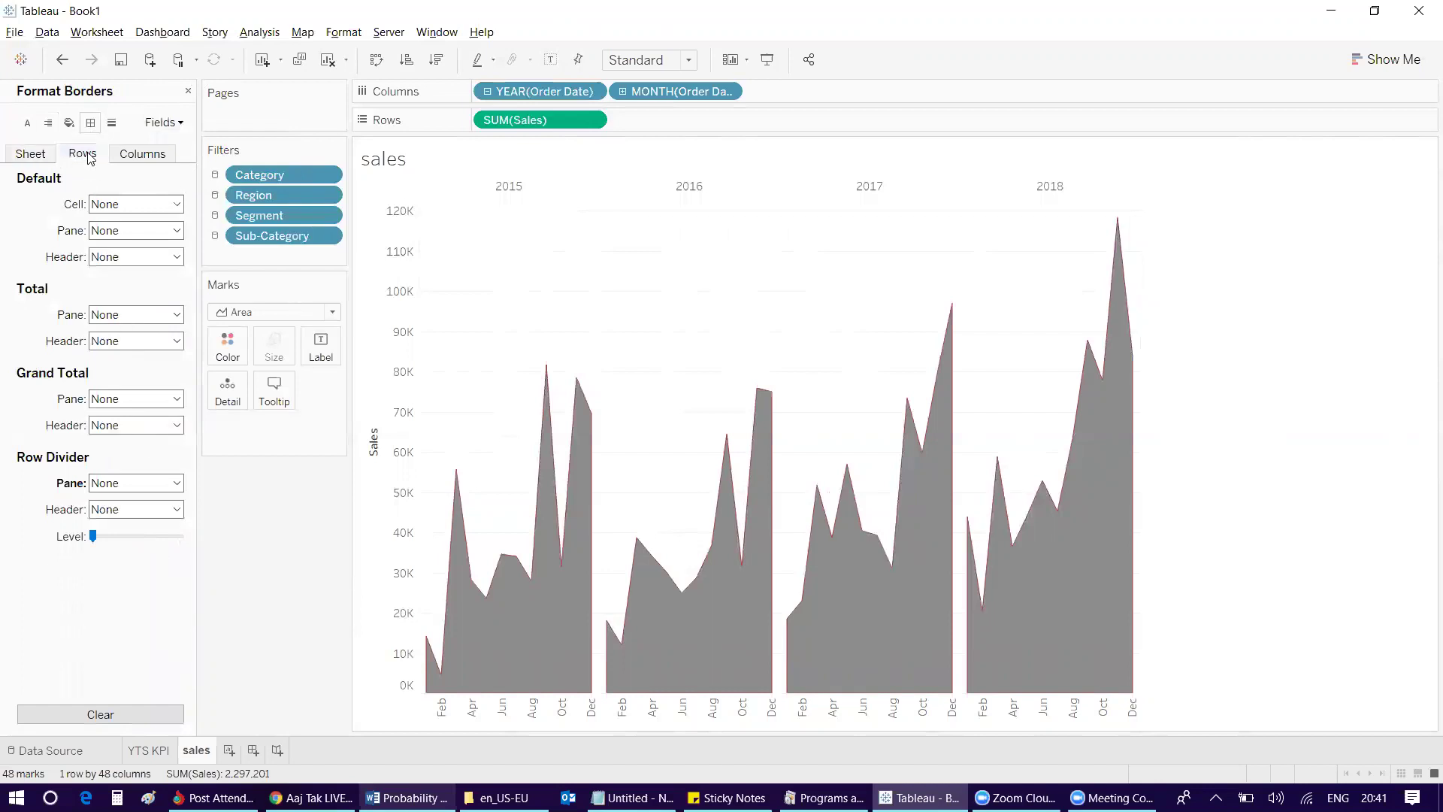
{"action": "left_click", "coordinate": [130, 158]}
Step: Check the YEAR(Order Date) header's row and sheet border settings
{"action": "left_click", "coordinate": [163, 121]}
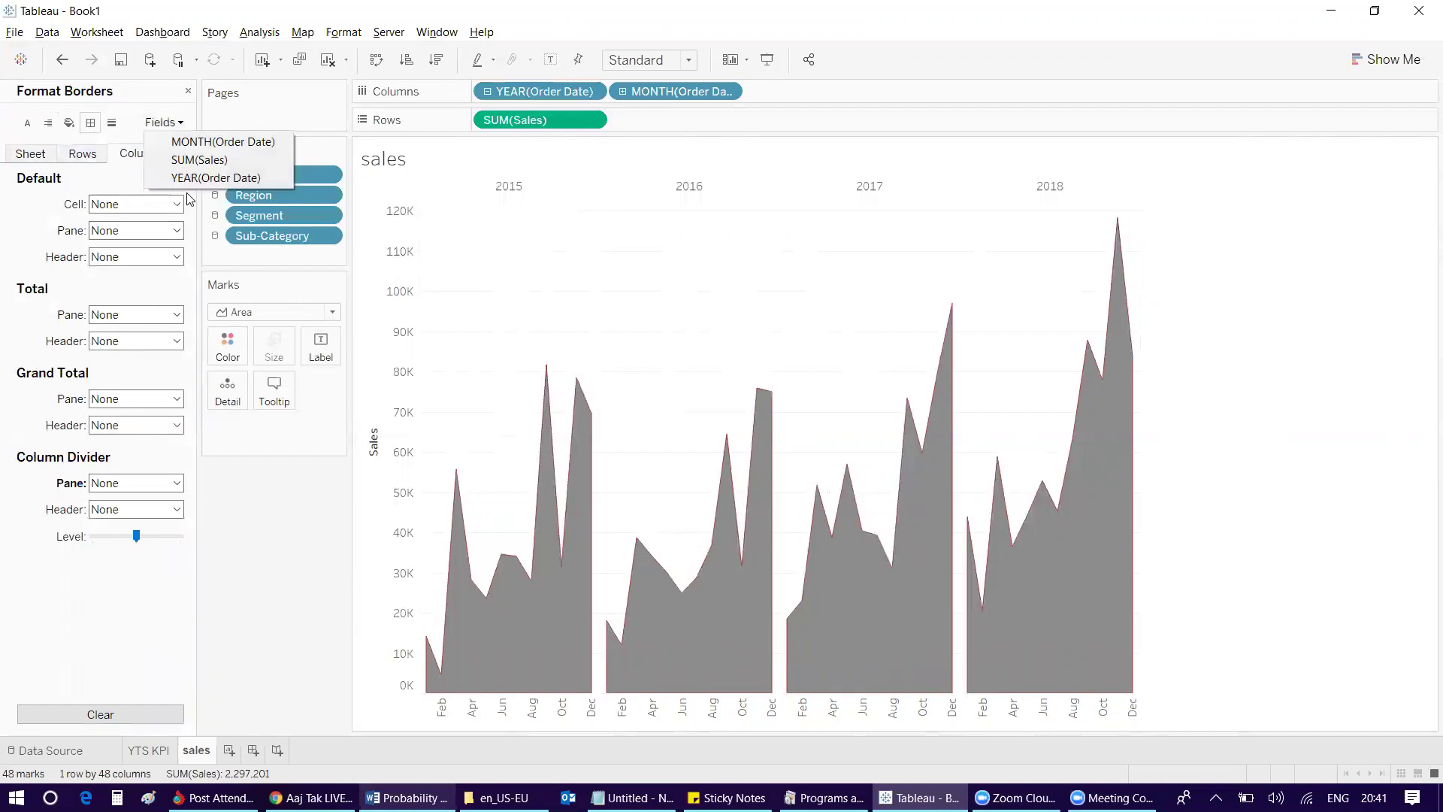
{"action": "left_click", "coordinate": [201, 178]}
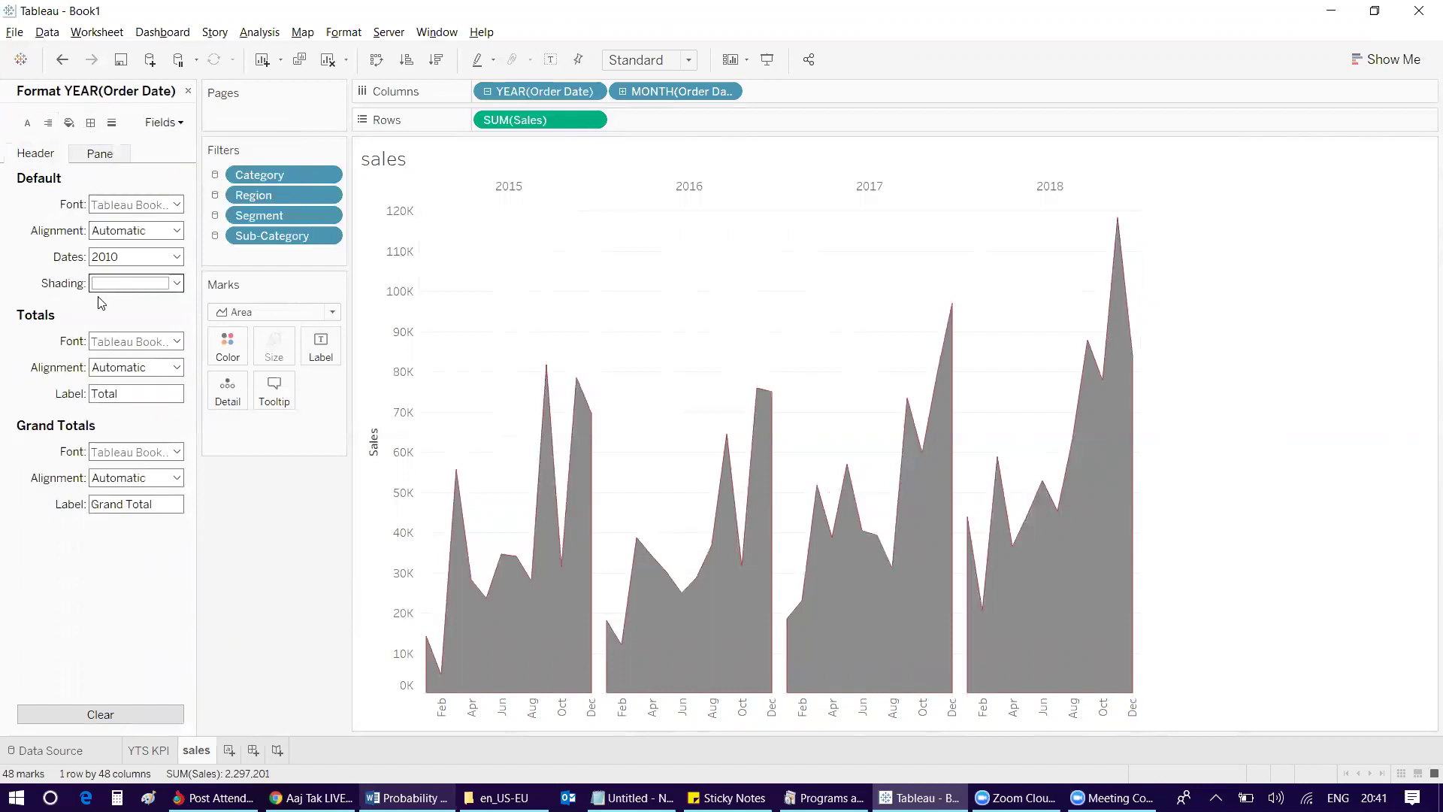
{"action": "left_click", "coordinate": [90, 122]}
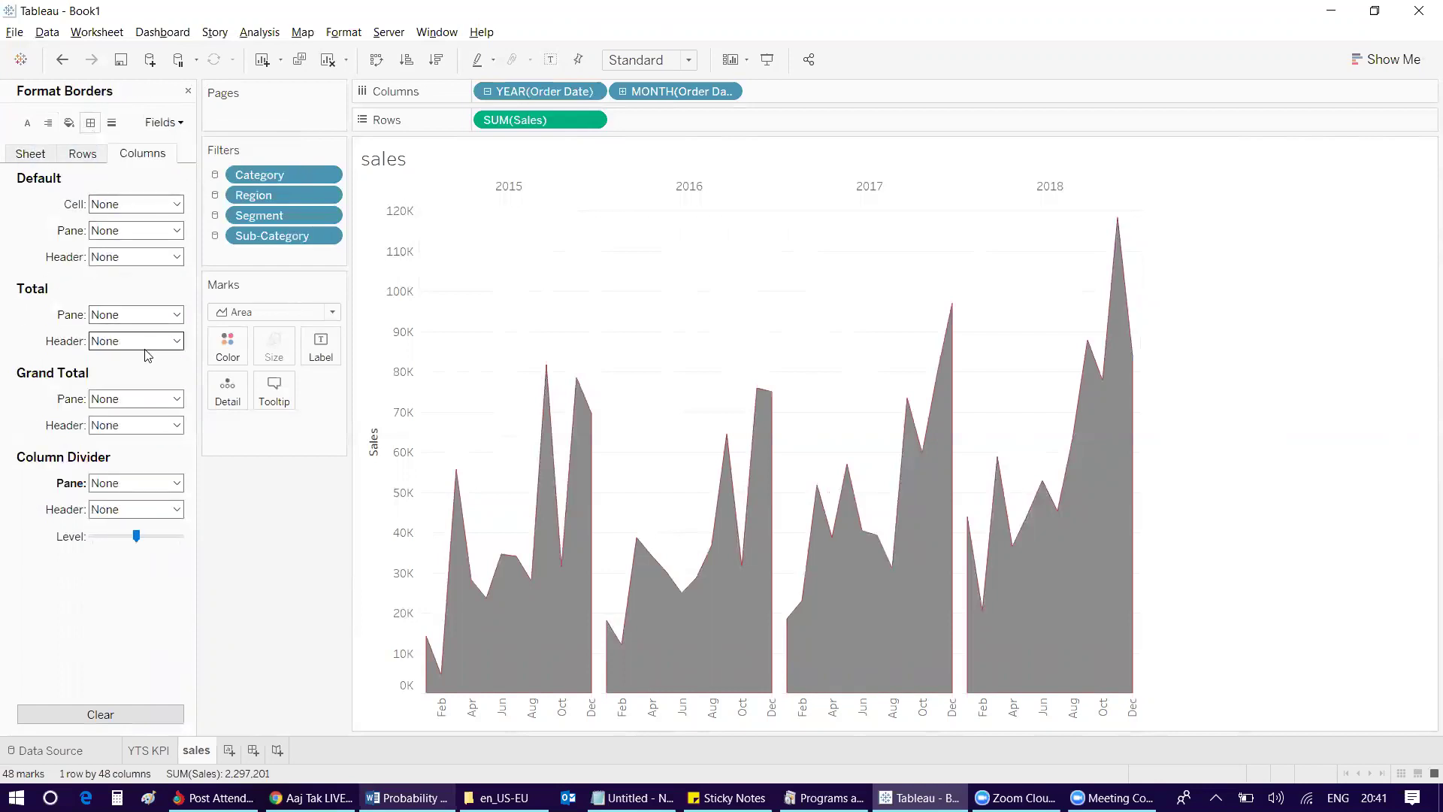
{"action": "left_click", "coordinate": [84, 156]}
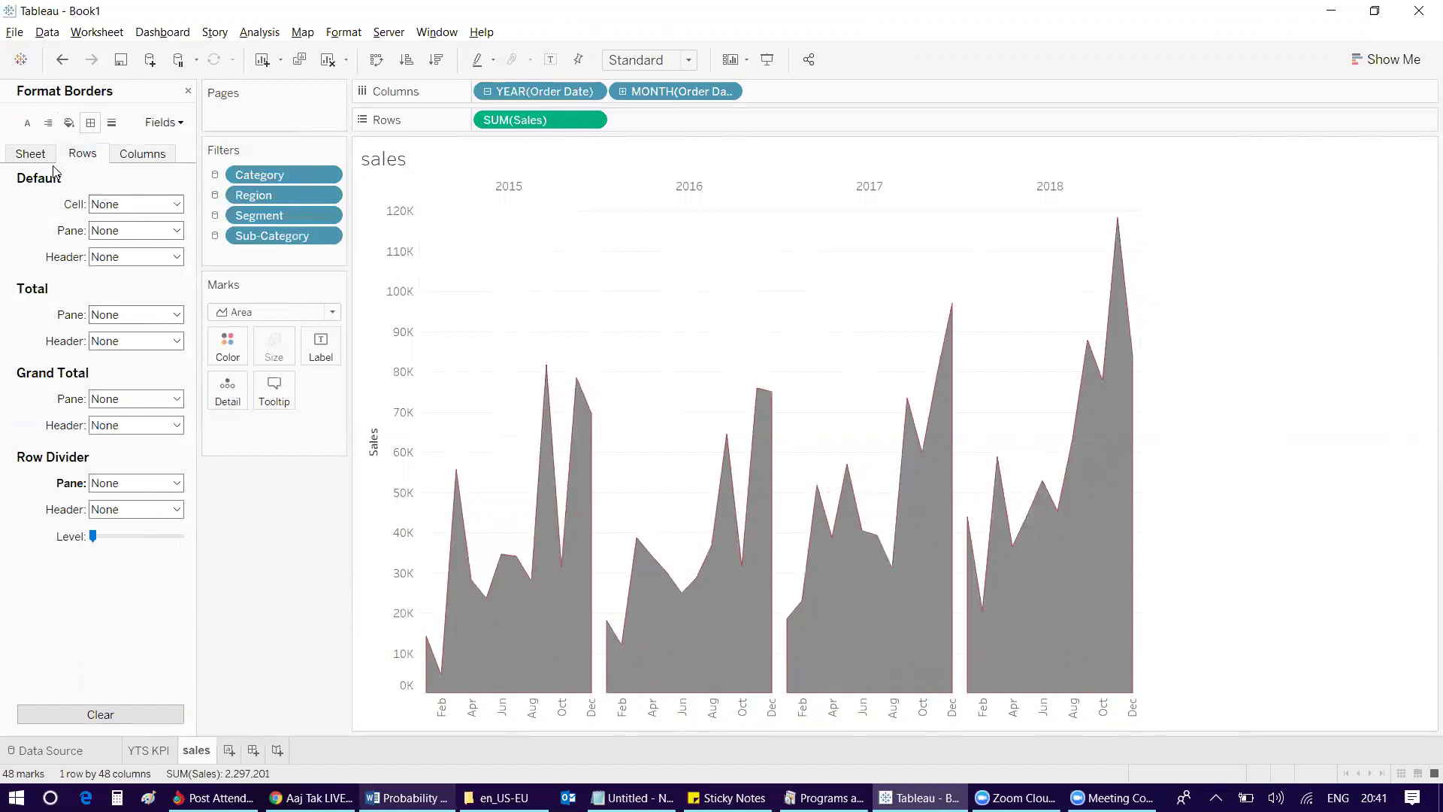
{"action": "left_click", "coordinate": [52, 163]}
{"action": "left_click", "coordinate": [81, 155]}
Step: Set trend lines and zero lines to None on the sheet
{"action": "left_click", "coordinate": [47, 123]}
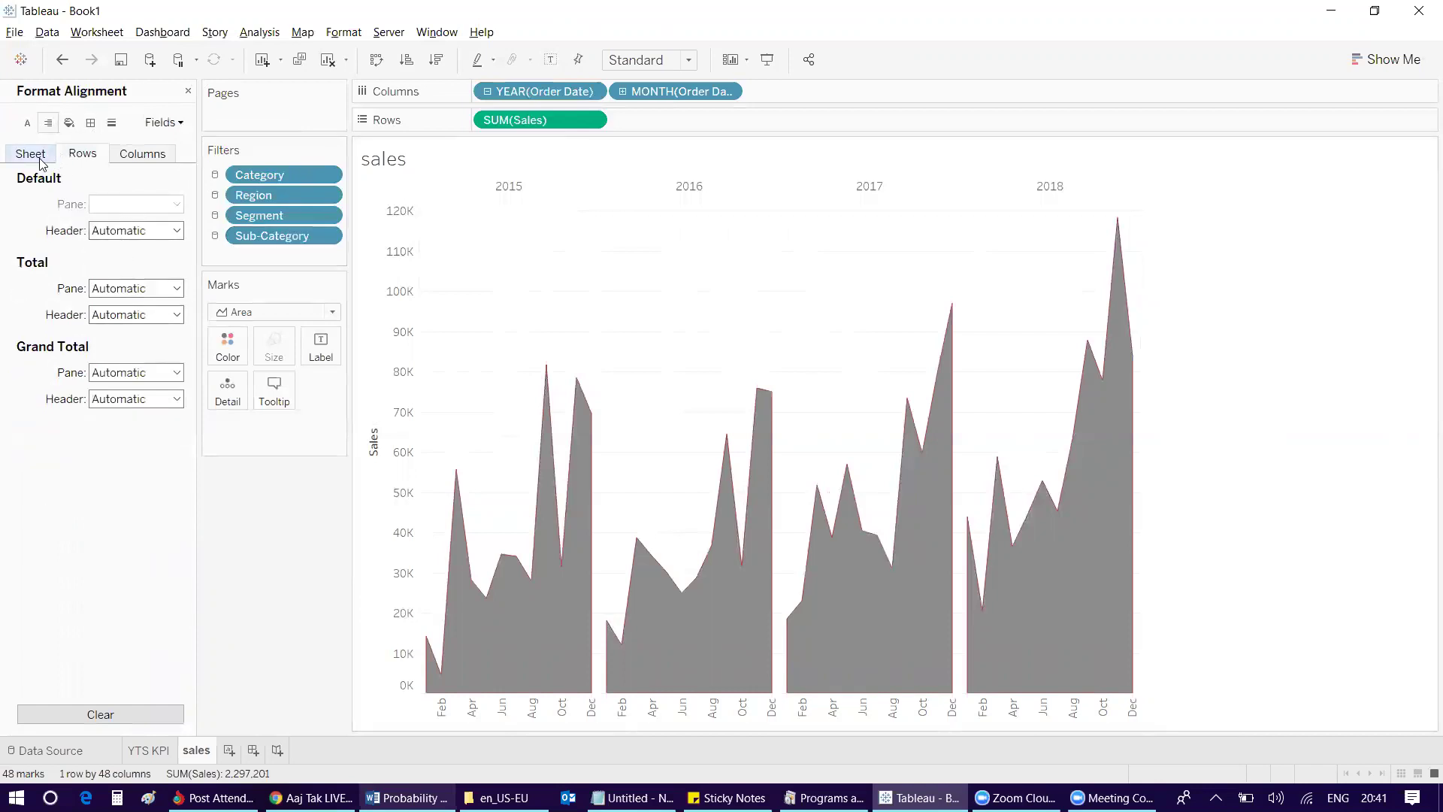
{"action": "left_click", "coordinate": [32, 155]}
{"action": "left_click", "coordinate": [109, 208]}
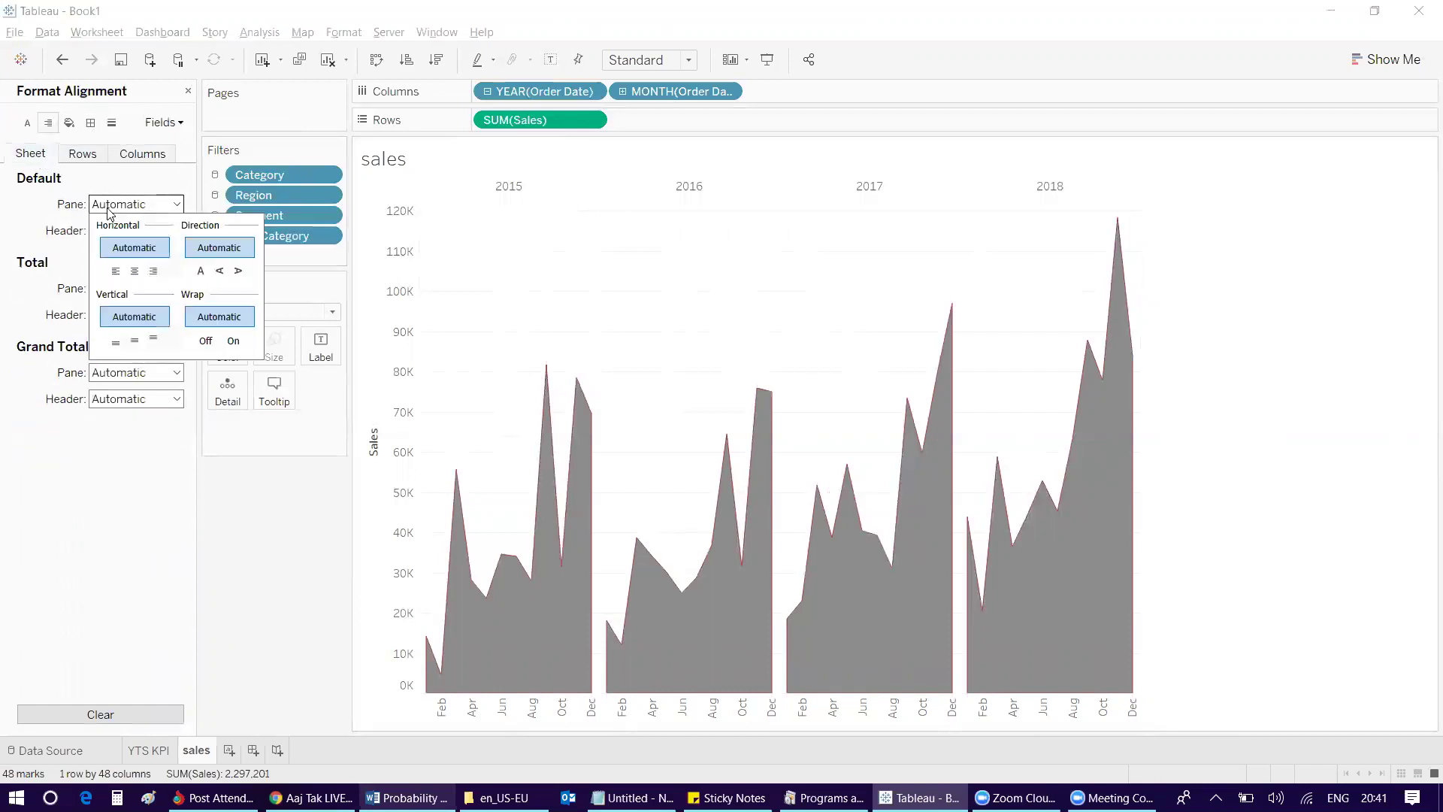
{"action": "left_click", "coordinate": [109, 207]}
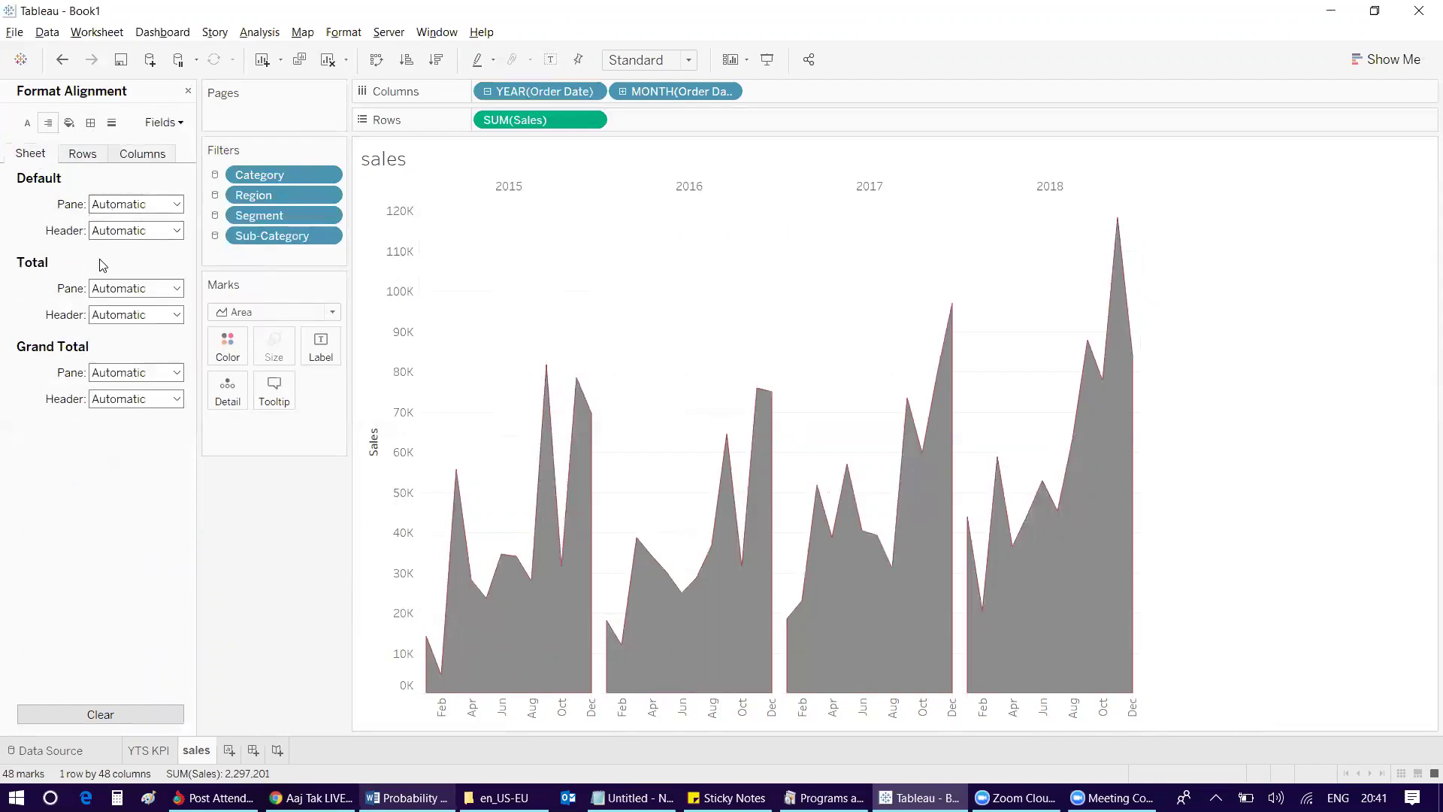
{"action": "left_click", "coordinate": [112, 123]}
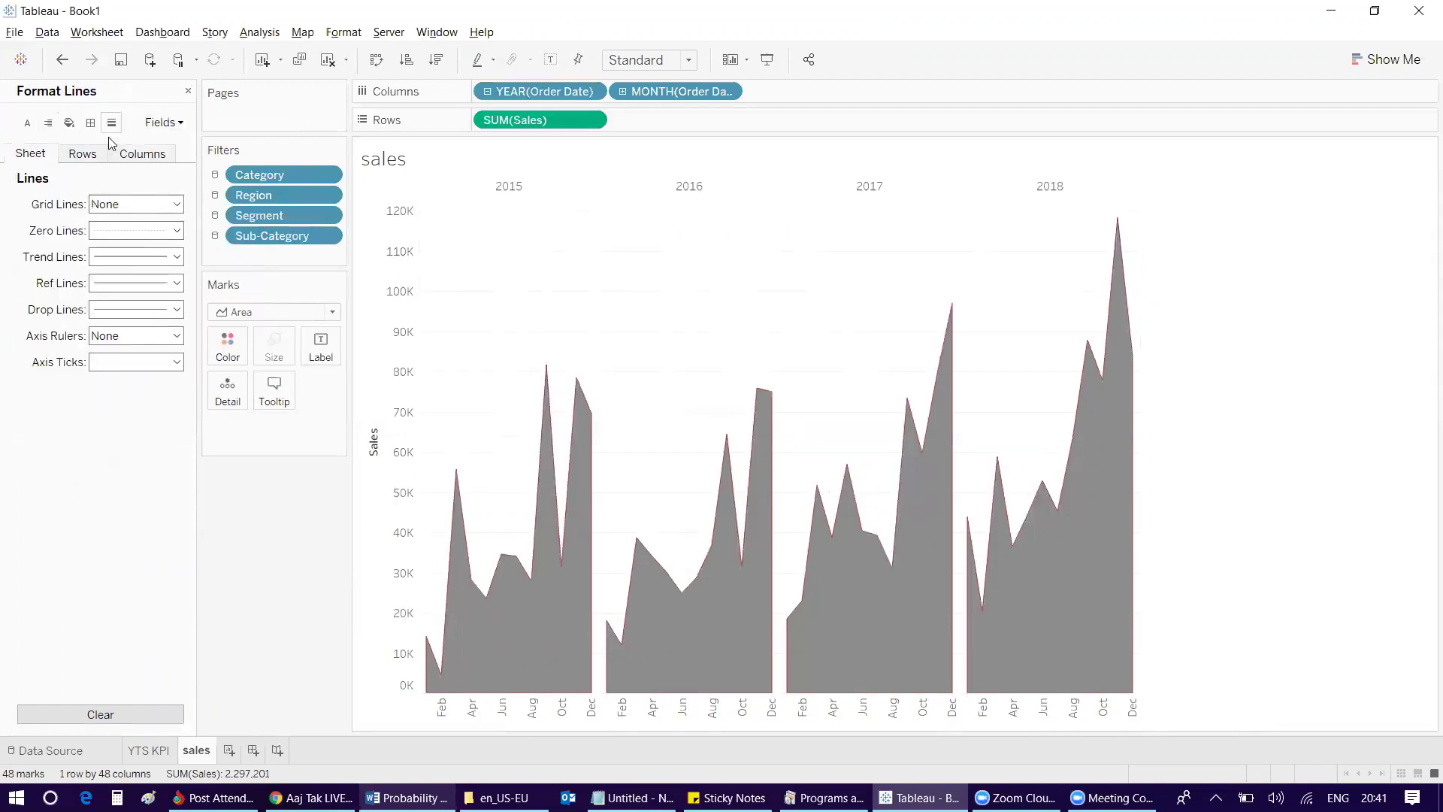
{"action": "left_click", "coordinate": [116, 257]}
{"action": "left_click", "coordinate": [90, 236]}
{"action": "left_click", "coordinate": [121, 231]}
{"action": "left_click", "coordinate": [146, 253]}
Step: Turn off drop lines, reference lines, axis ticks and row grid lines
{"action": "left_click", "coordinate": [124, 310]}
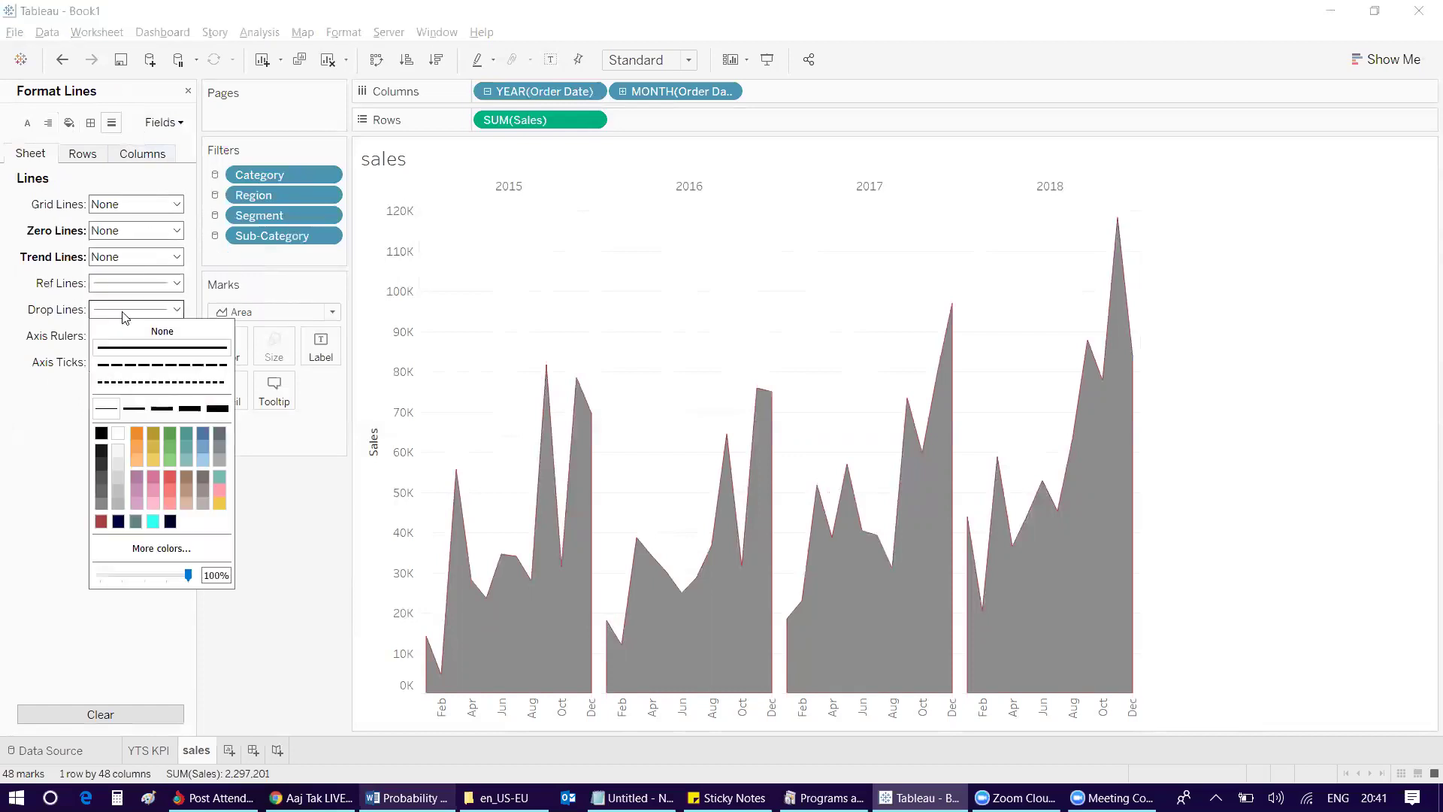
{"action": "left_click", "coordinate": [161, 331]}
{"action": "left_click", "coordinate": [125, 284]}
{"action": "left_click", "coordinate": [162, 304]}
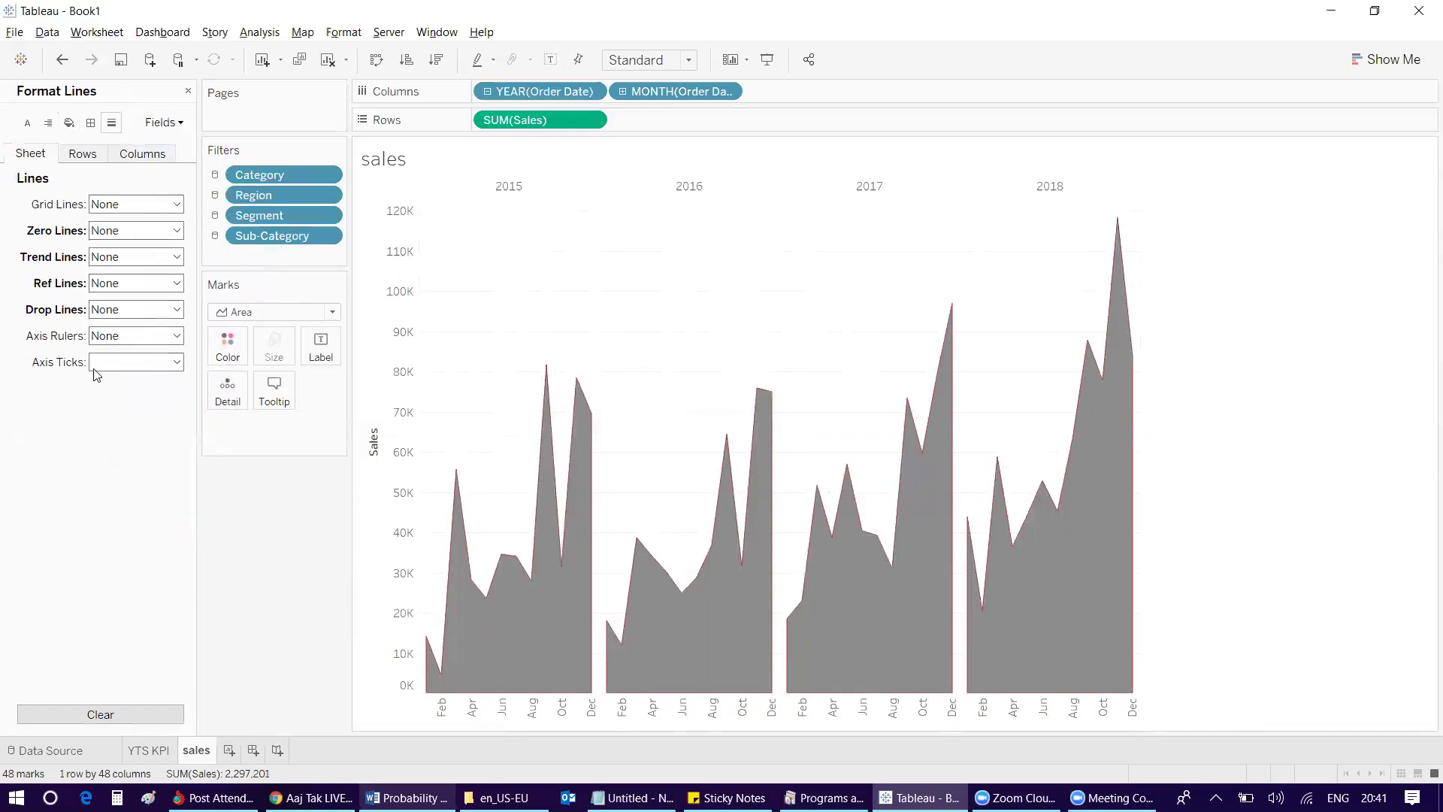
{"action": "left_click", "coordinate": [95, 367]}
{"action": "left_click", "coordinate": [112, 380]}
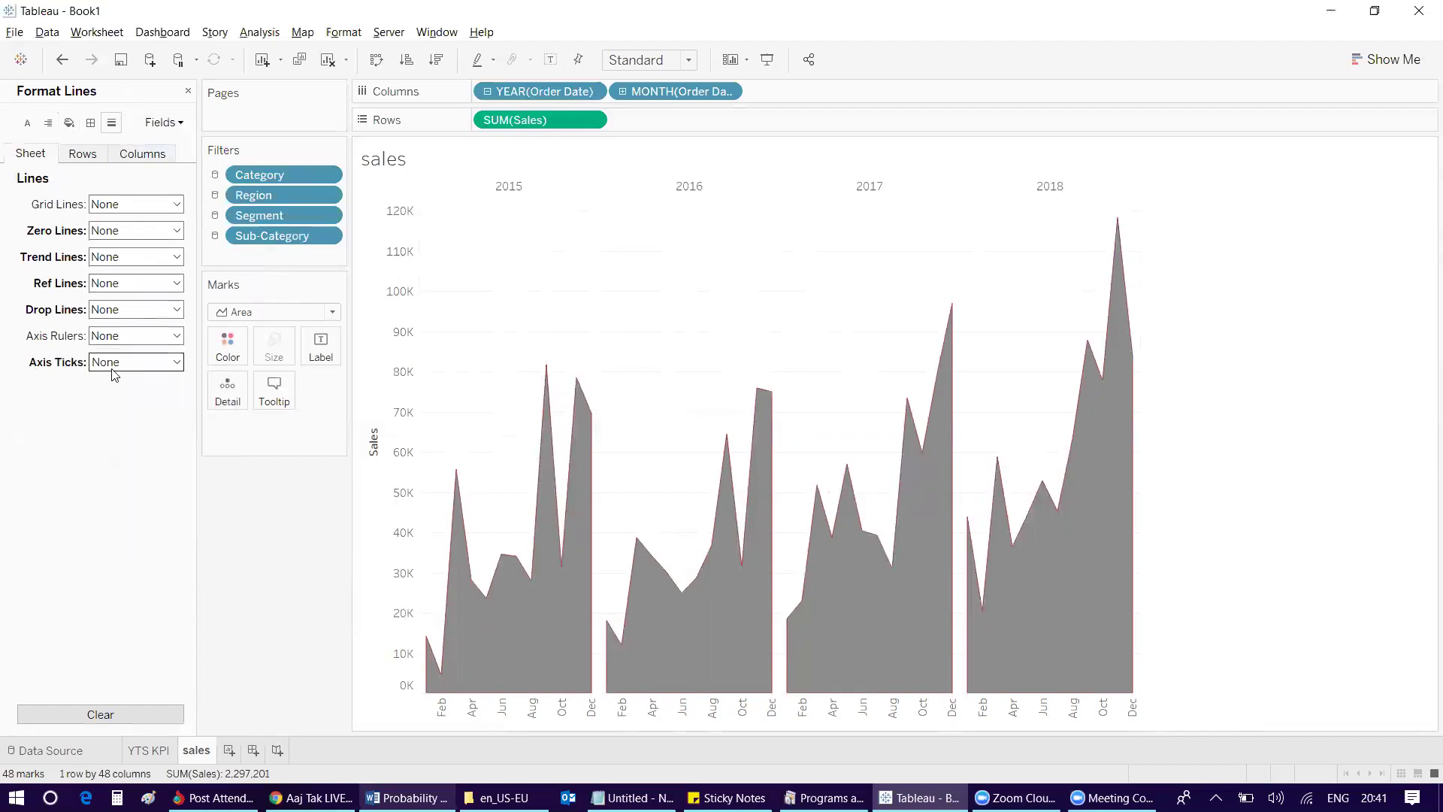
{"action": "left_click", "coordinate": [81, 159]}
{"action": "left_click", "coordinate": [143, 204]}
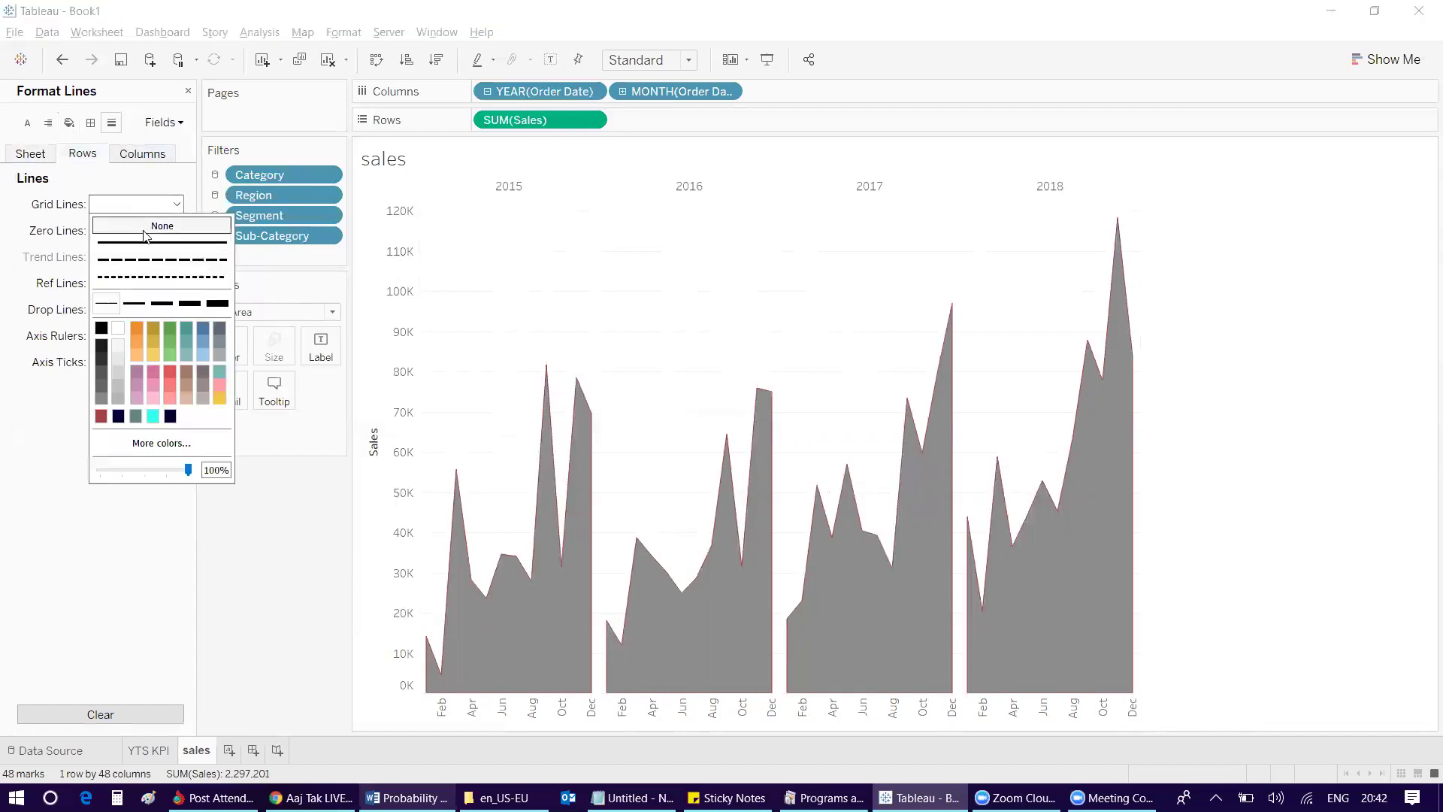
{"action": "left_click", "coordinate": [144, 230]}
{"action": "left_click", "coordinate": [143, 153]}
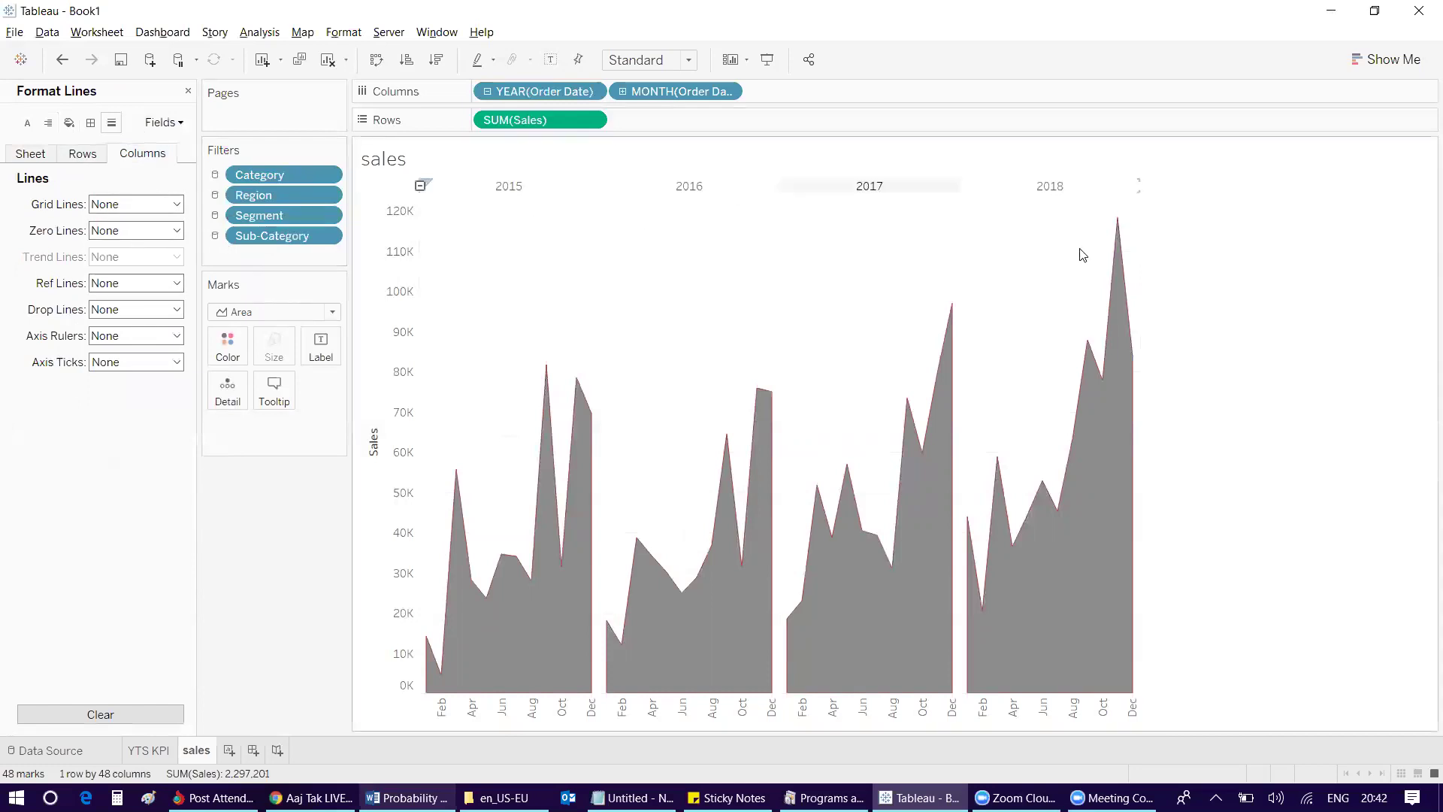
Step: Make the 2015–2018 year headers bold with a dark font colour
{"action": "left_click", "coordinate": [550, 62]}
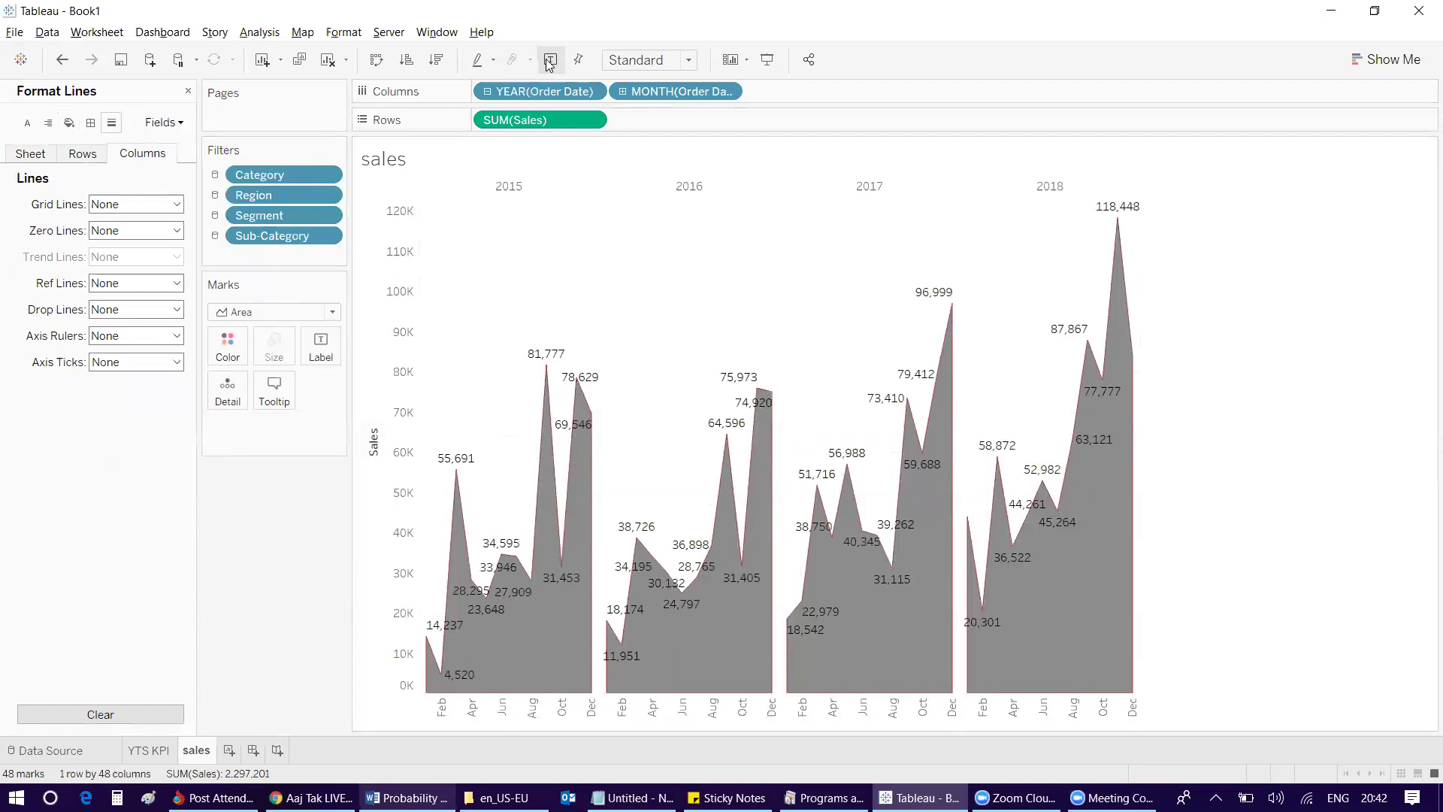
{"action": "left_click", "coordinate": [550, 61]}
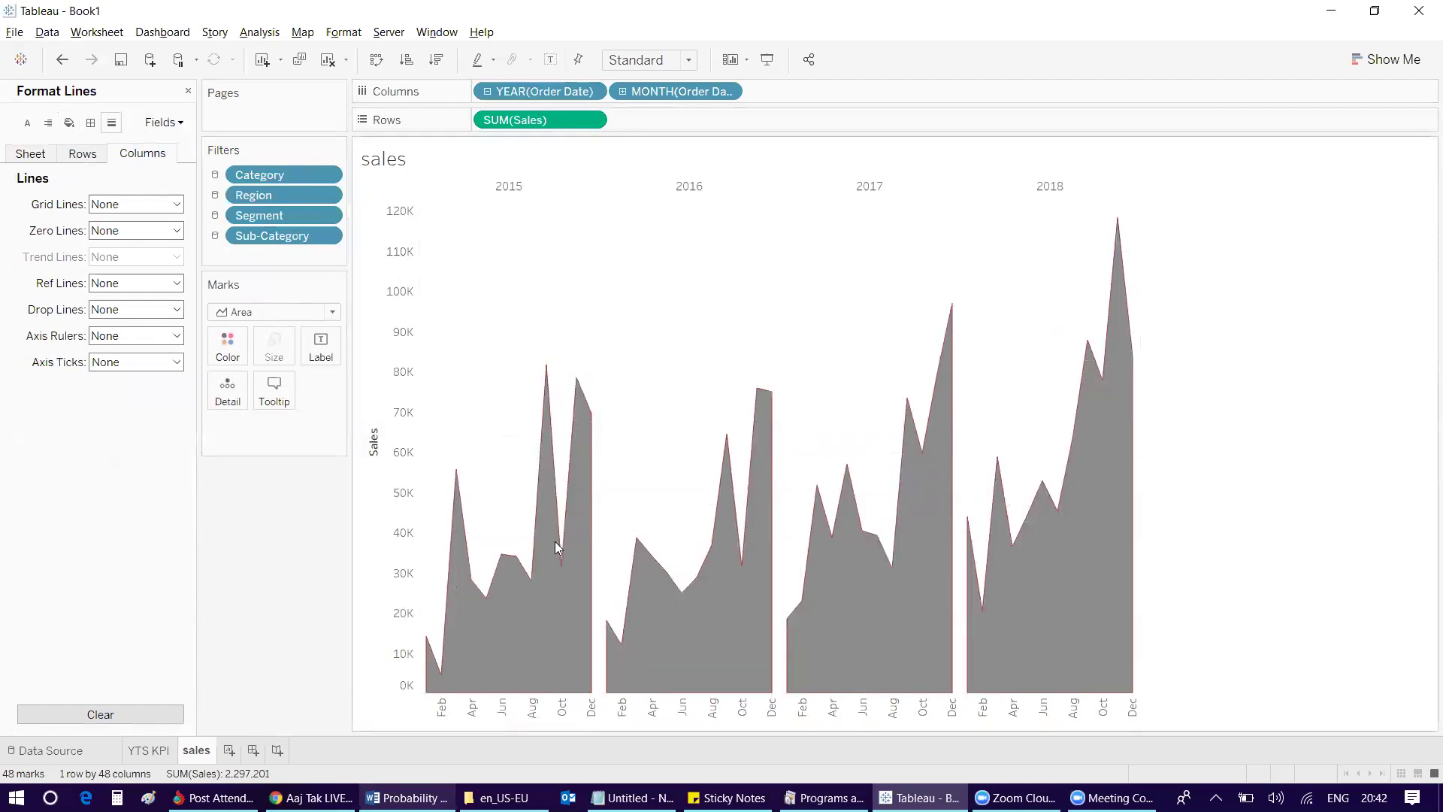
{"action": "right_click", "coordinate": [508, 190]}
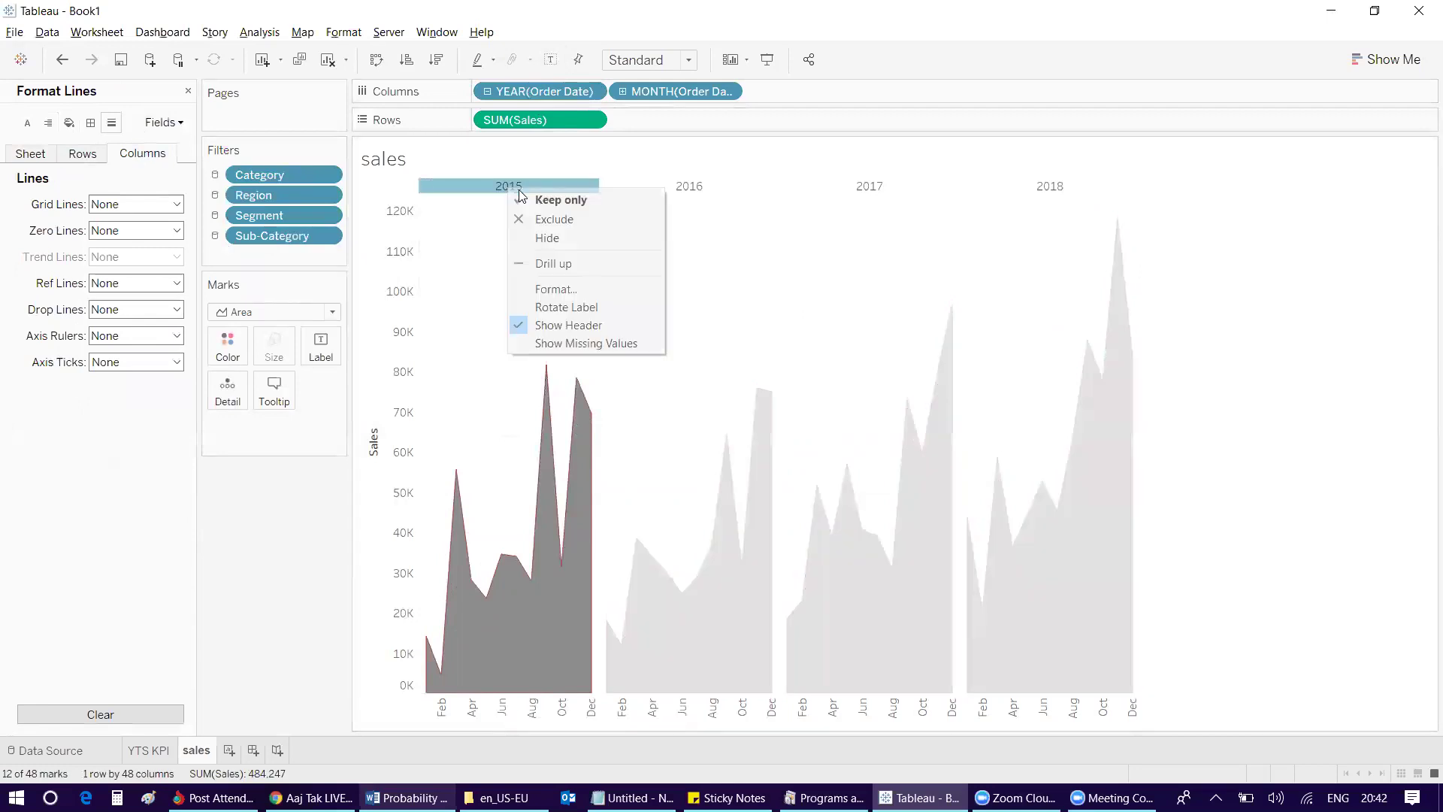
{"action": "left_click", "coordinate": [571, 289]}
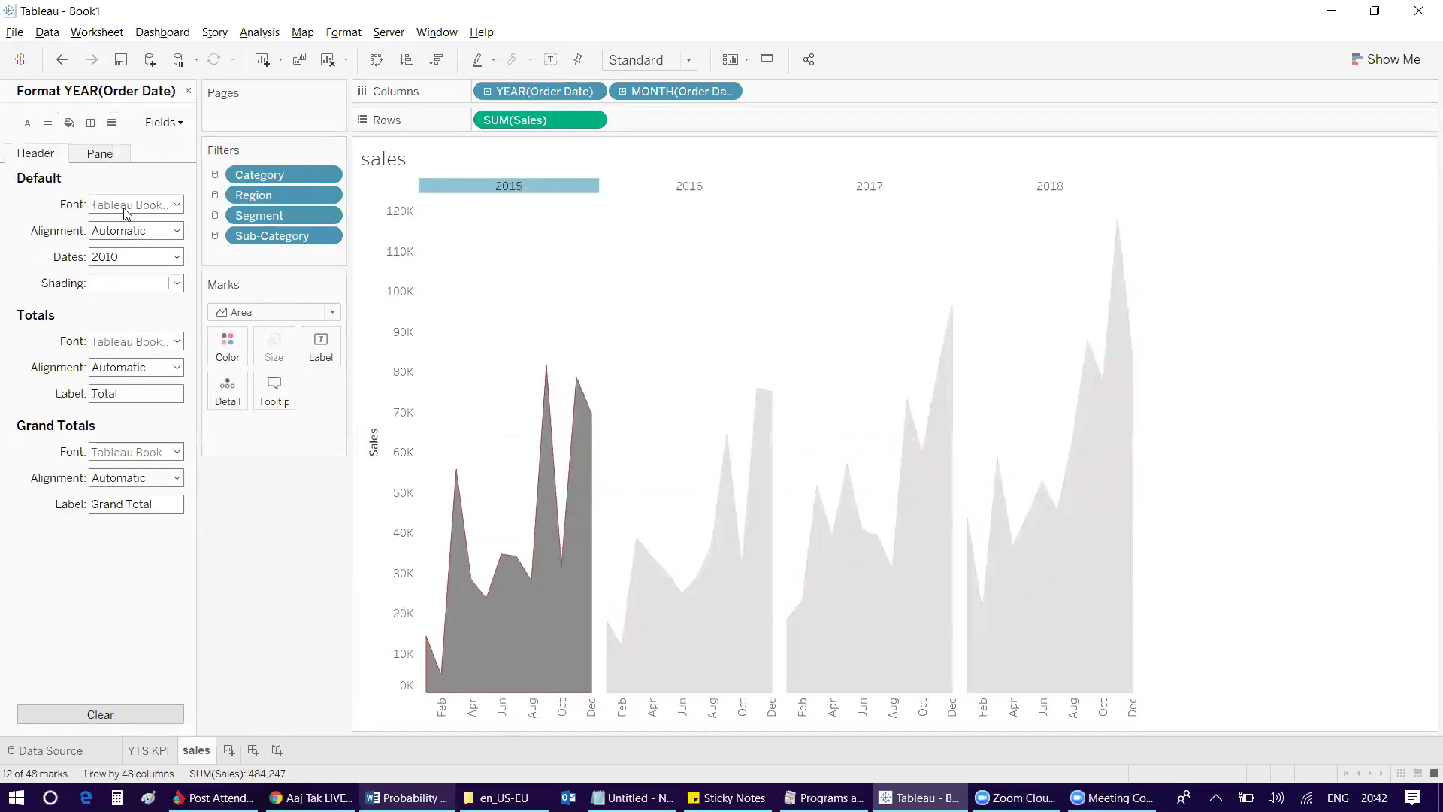
{"action": "left_click", "coordinate": [128, 207]}
{"action": "left_click", "coordinate": [154, 256]}
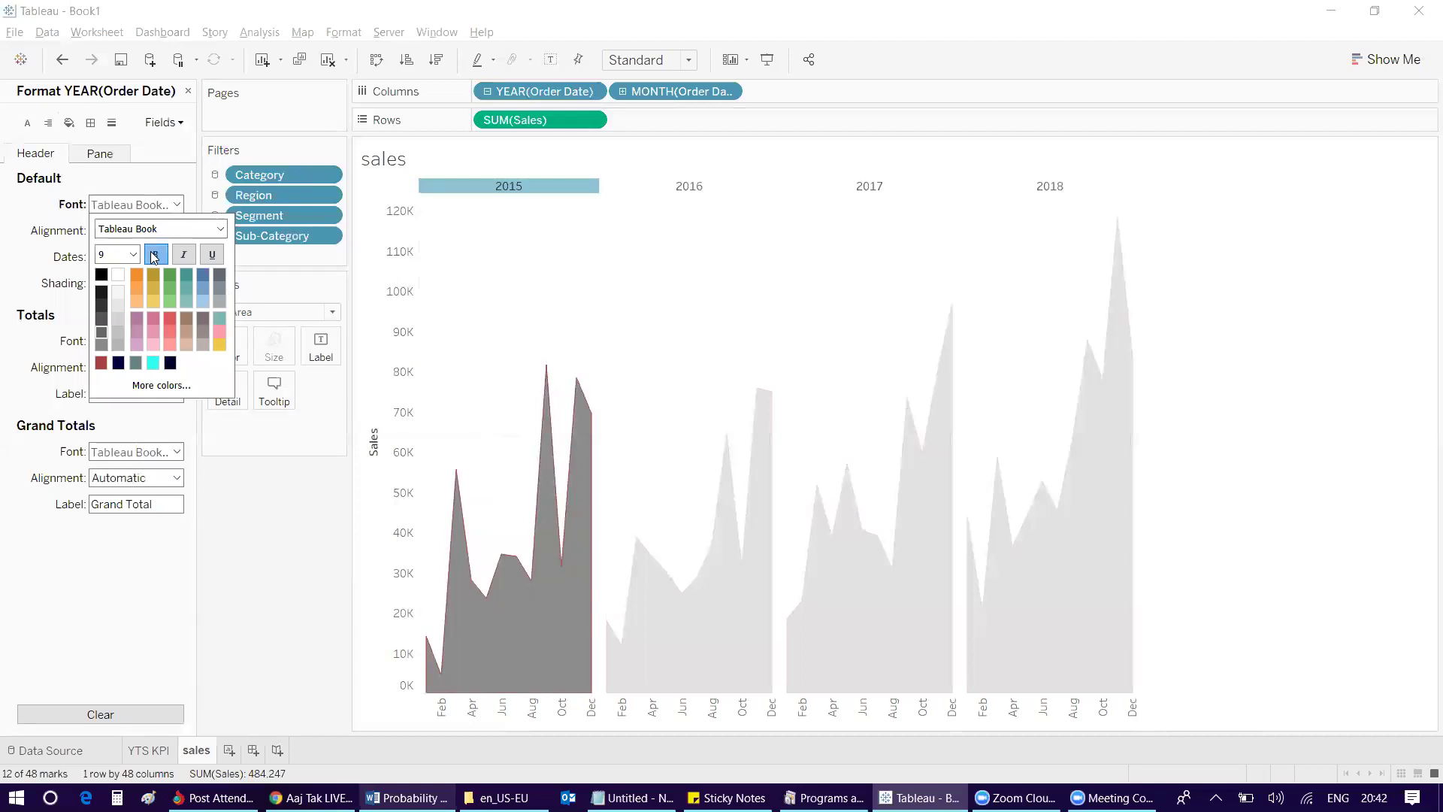
{"action": "left_click", "coordinate": [102, 291]}
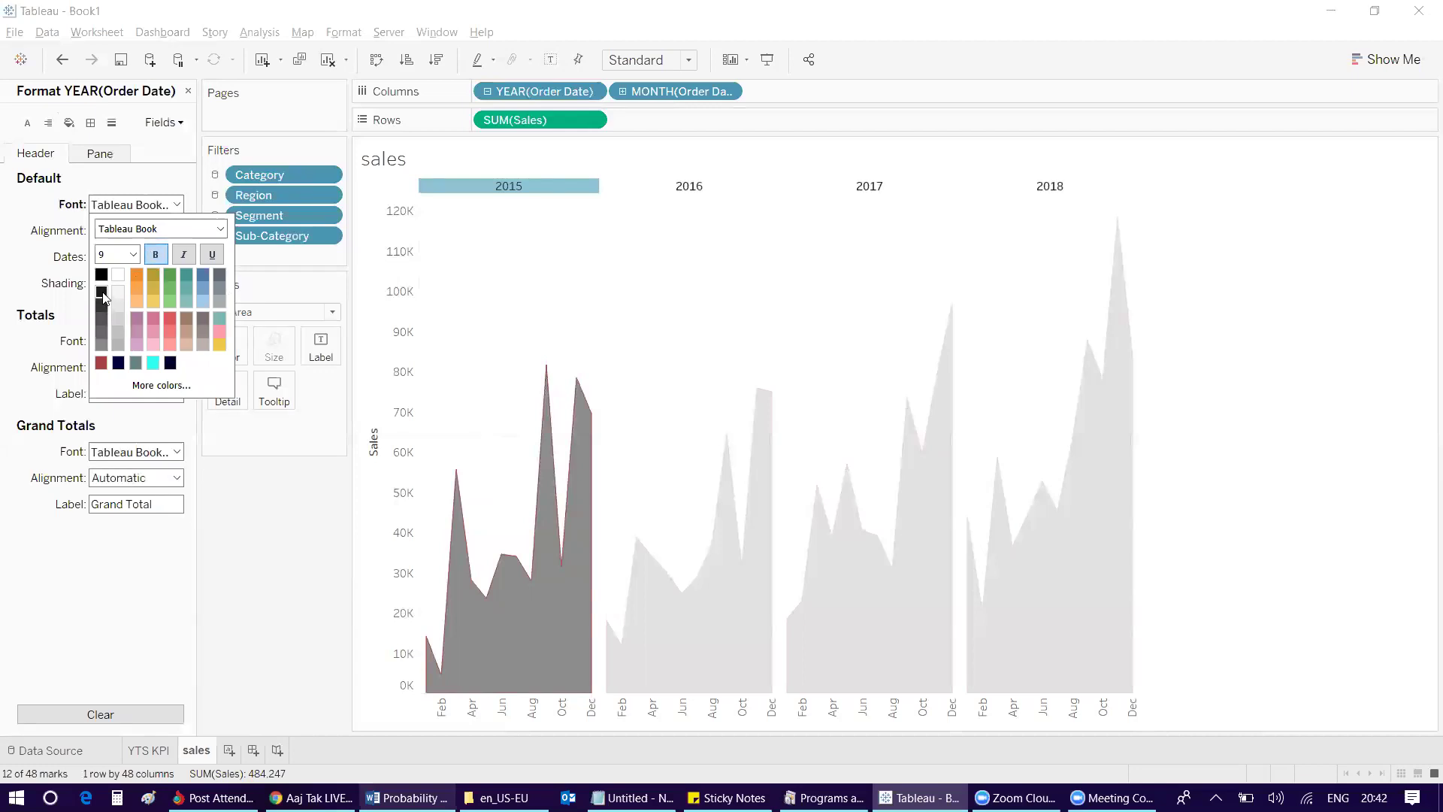
{"action": "left_click", "coordinate": [763, 221]}
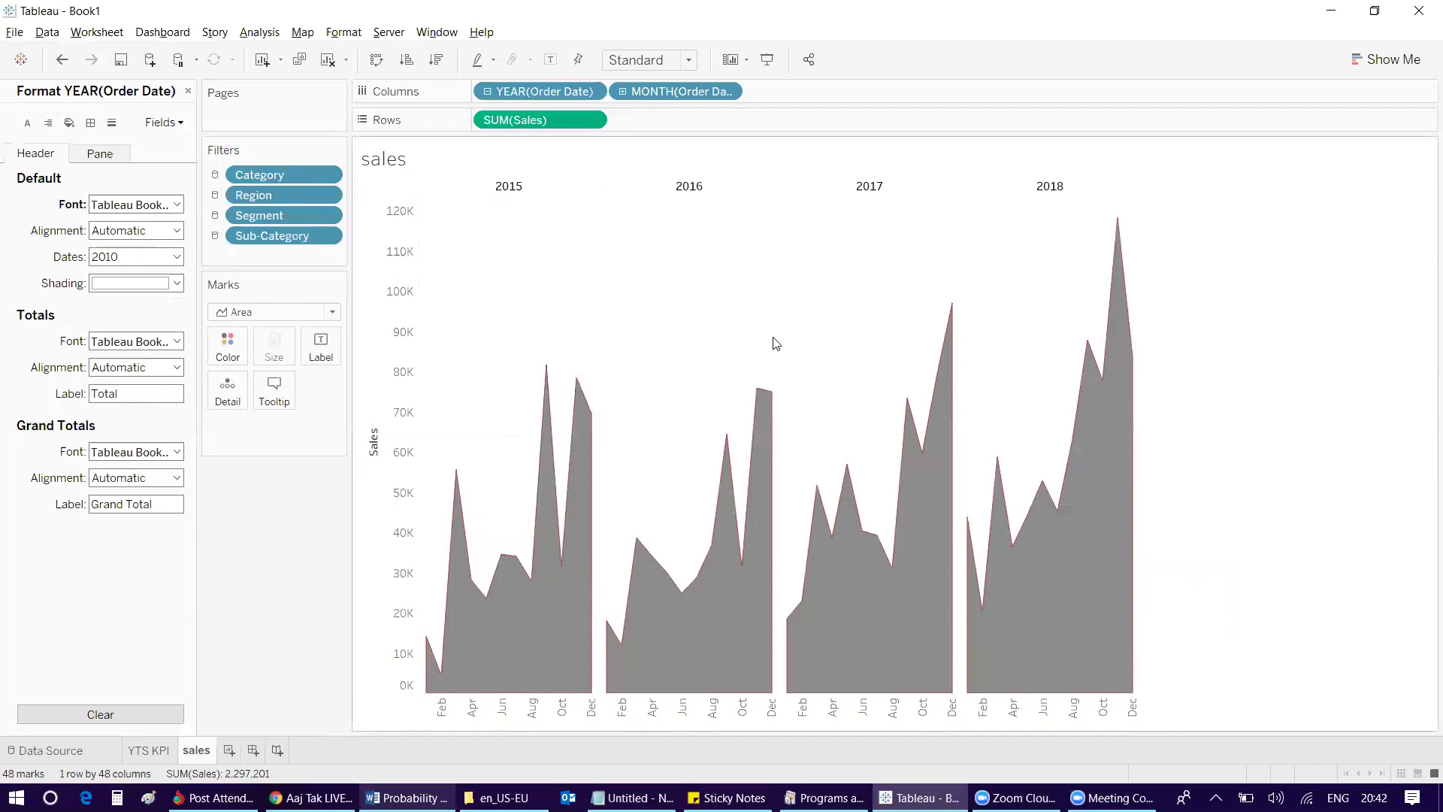
Step: Save the workbook in Downloads as 'sample superstore project'
{"action": "key", "text": "ctrl+s"}
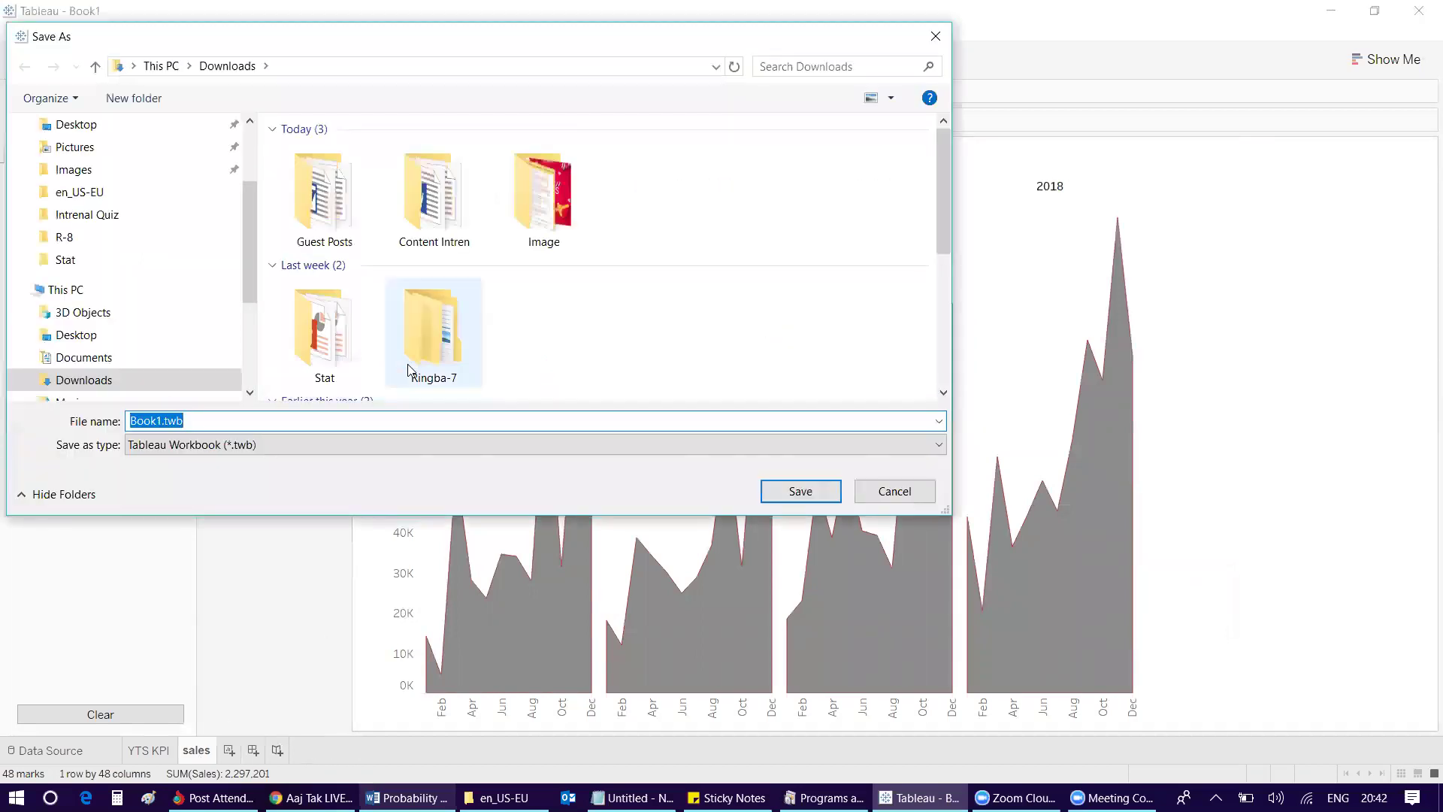
{"action": "type", "text": "sample superstore project"}
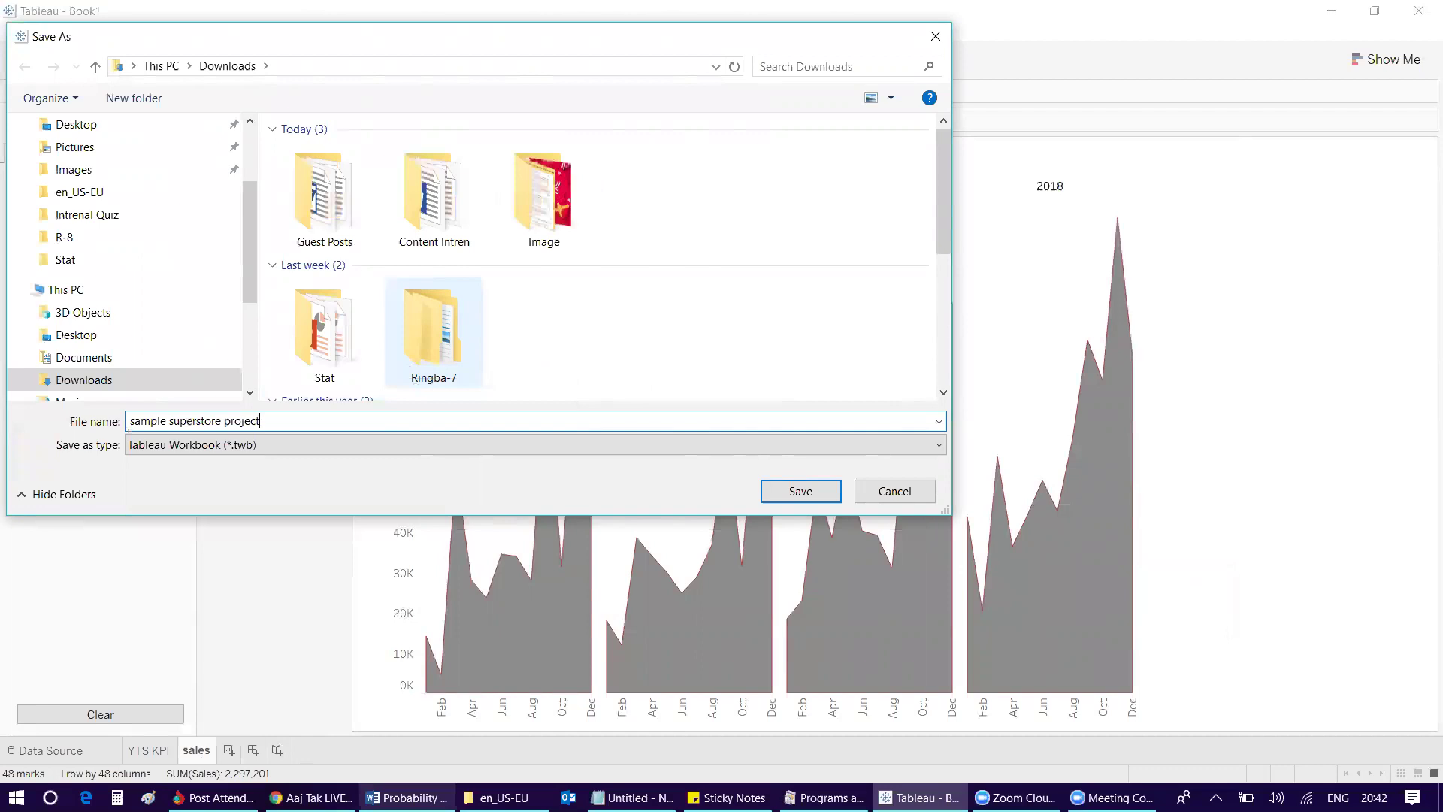
{"action": "key", "text": "Return"}
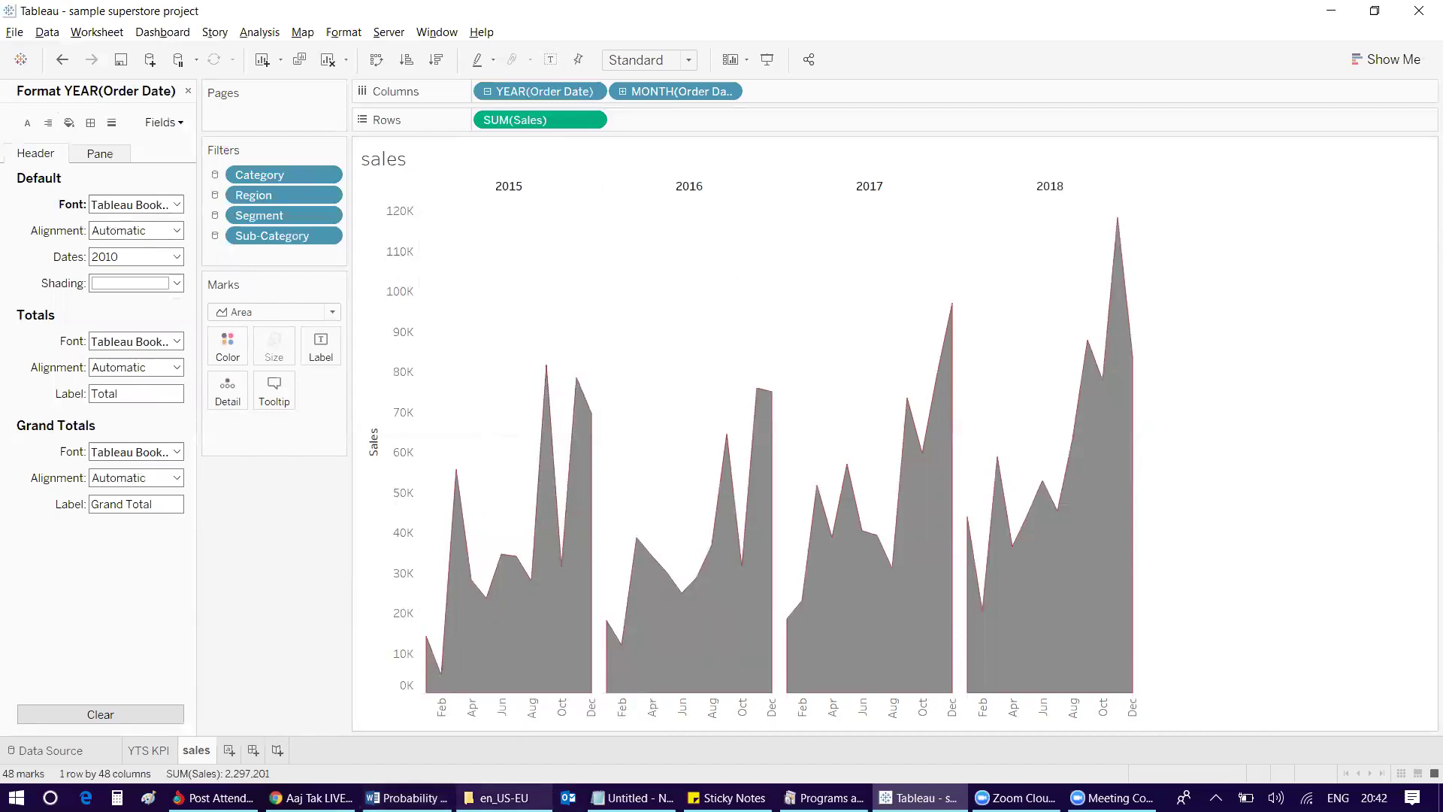
Step: Change the sales sheet title to 'Sales' in bold Georgia font
{"action": "left_click", "coordinate": [406, 798]}
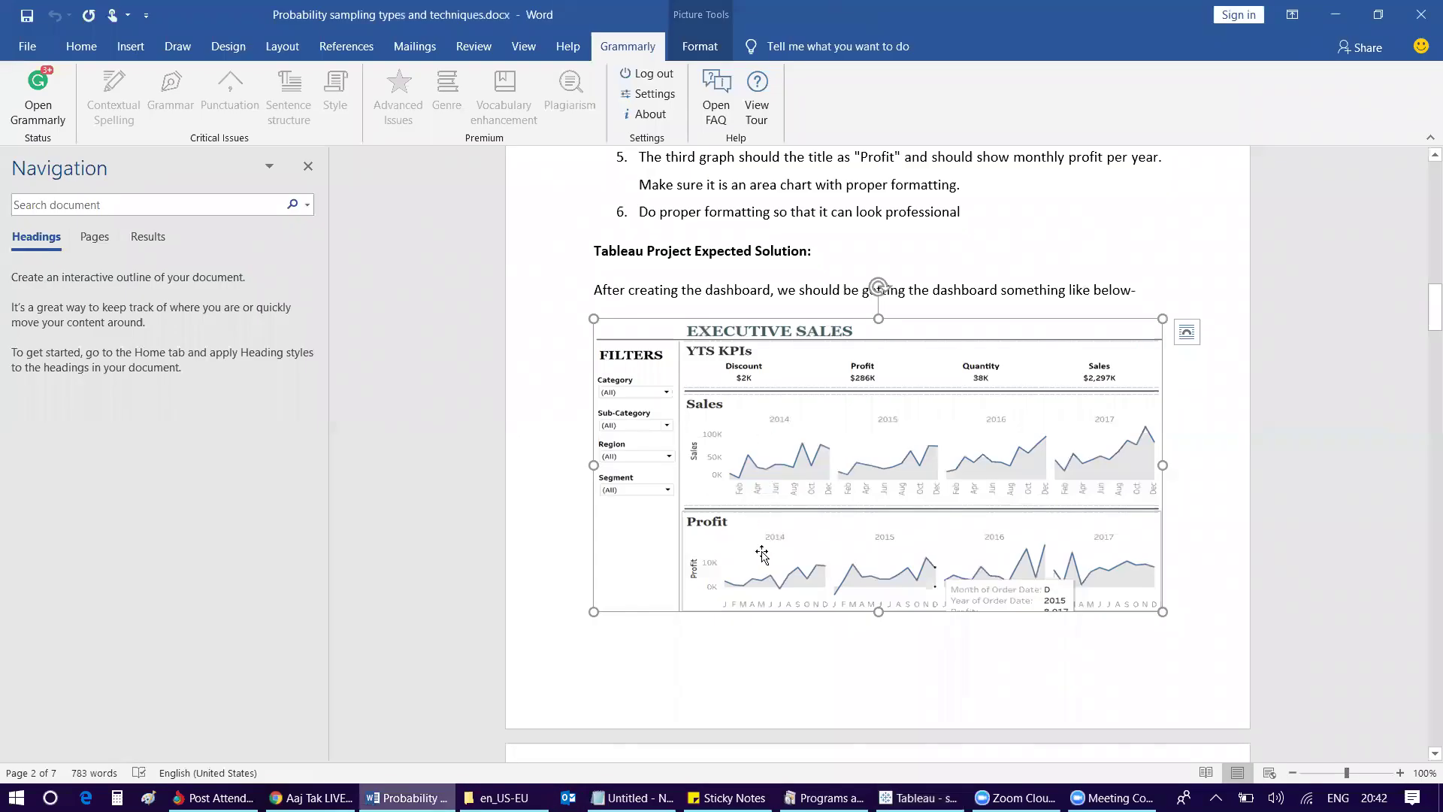
{"action": "key", "text": "alt+Tab"}
{"action": "double_click", "coordinate": [380, 158]}
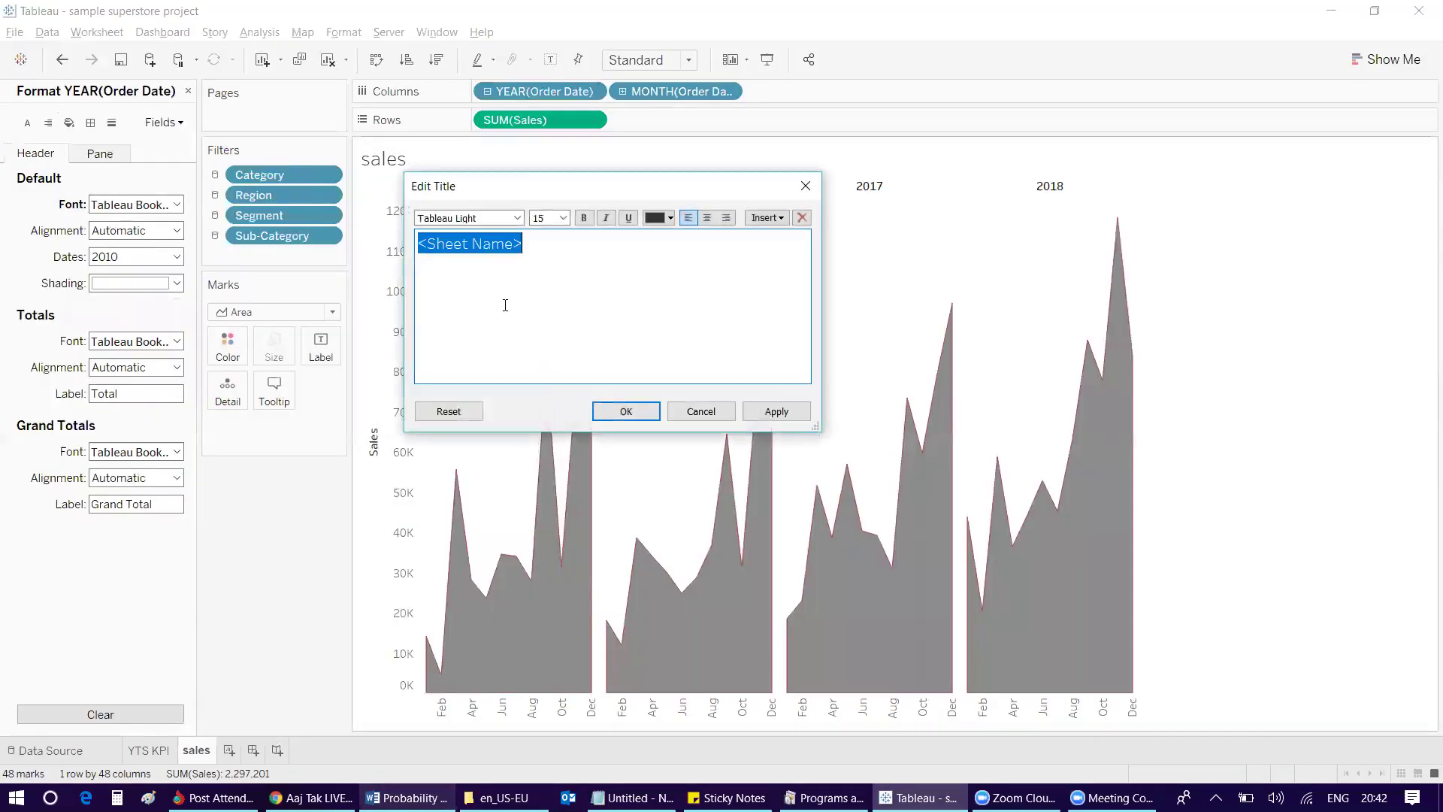
{"action": "type", "text": "Sales"}
{"action": "key", "text": "ctrl+a"}
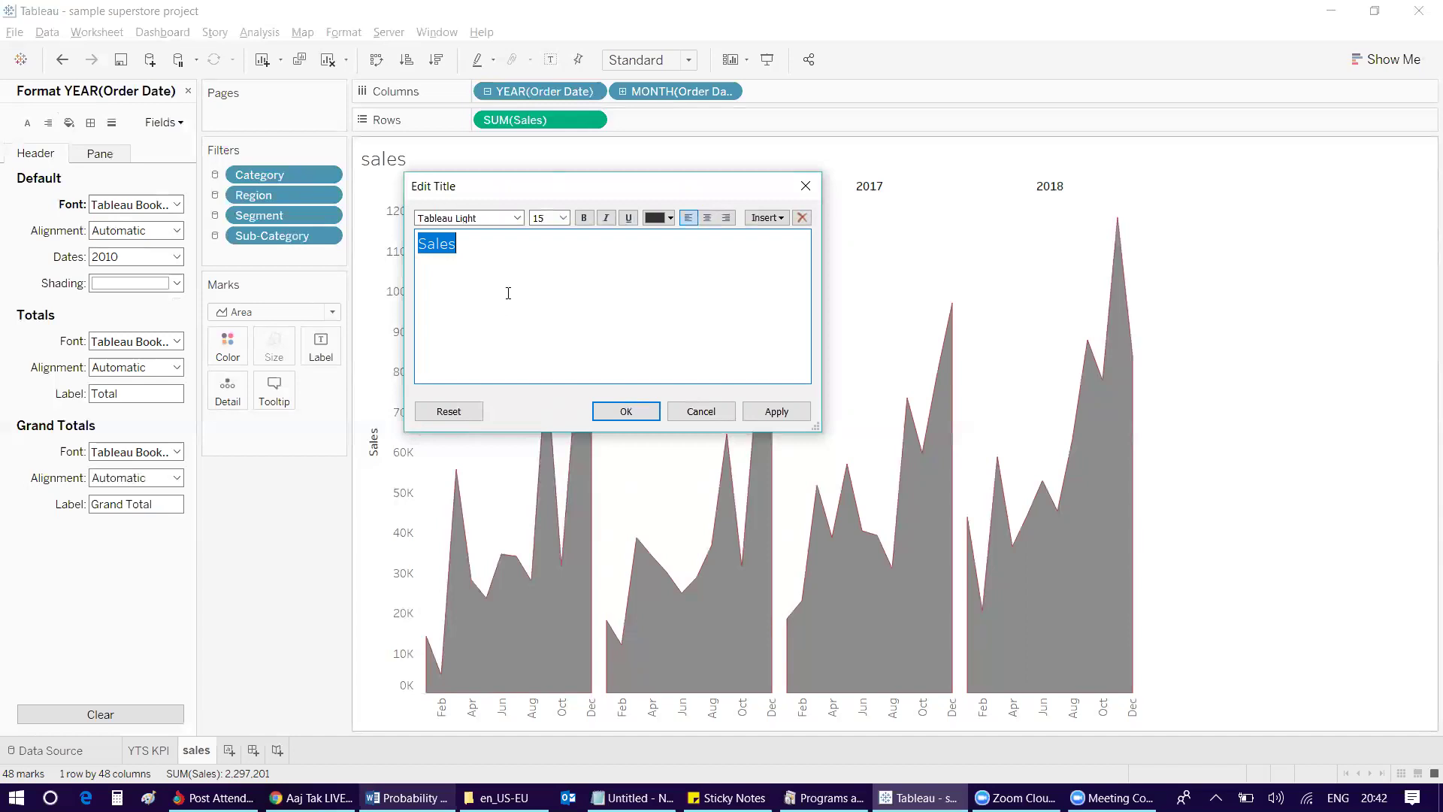
{"action": "left_click", "coordinate": [460, 218]}
{"action": "type", "text": "georgia"}
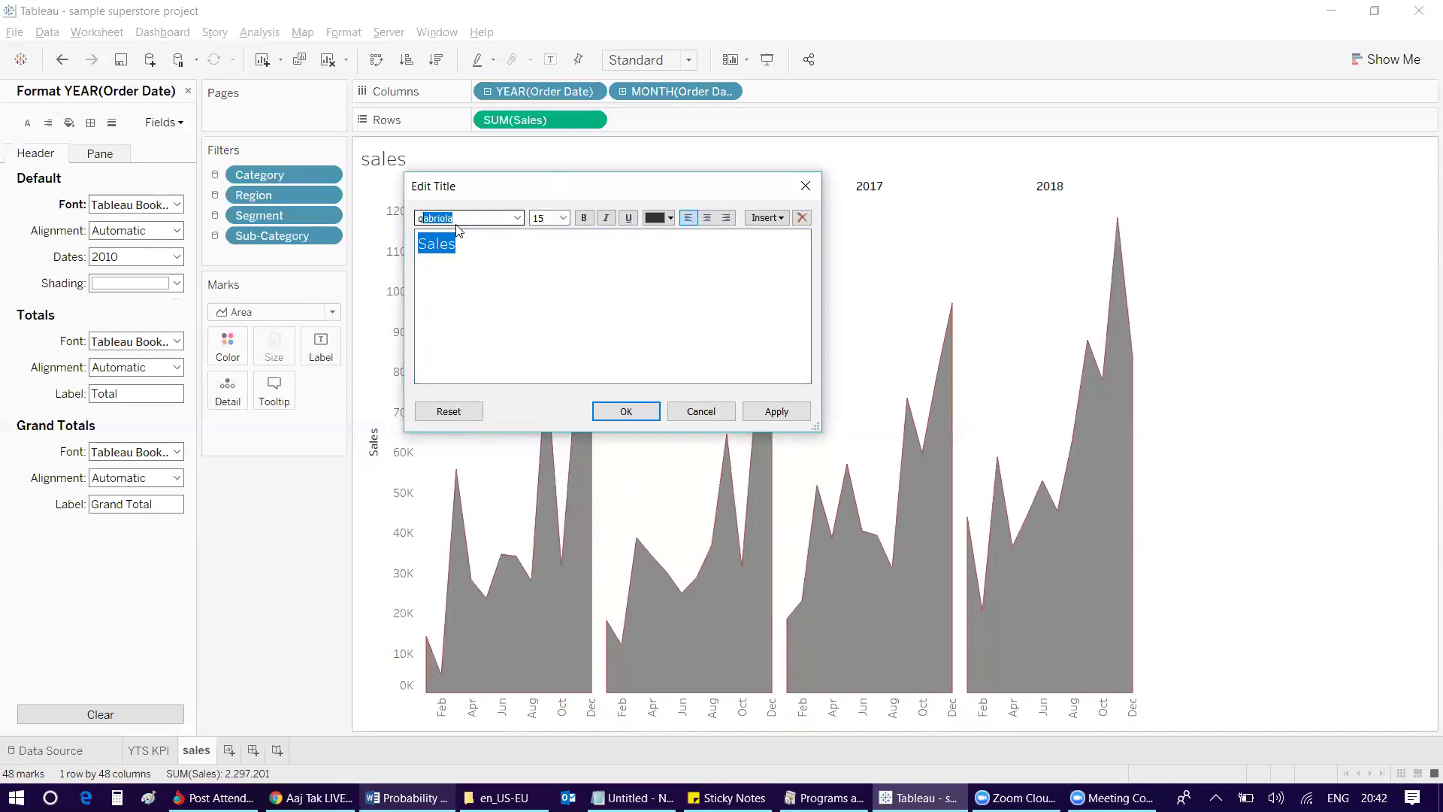
{"action": "key", "text": "Return"}
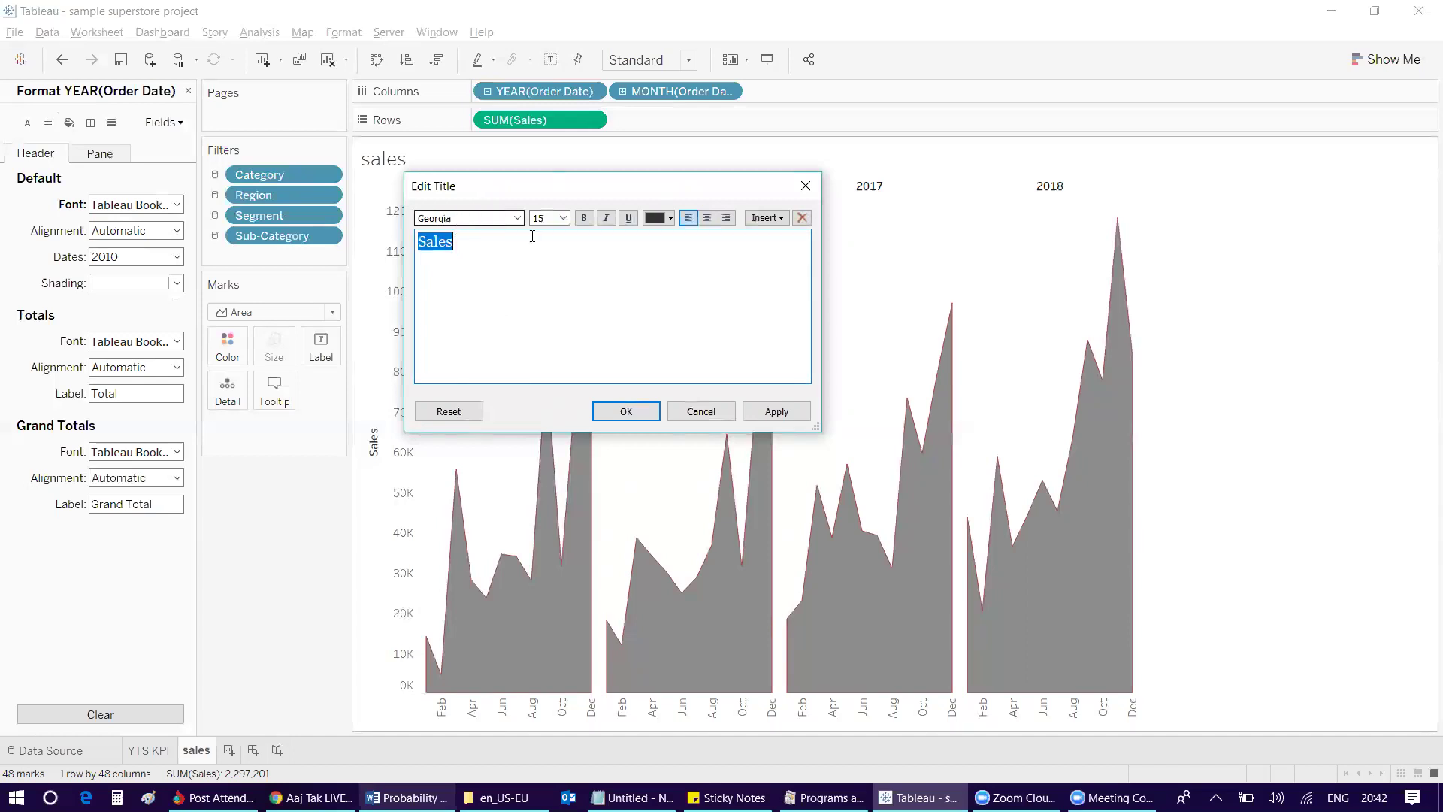
{"action": "left_click", "coordinate": [584, 218]}
{"action": "left_click", "coordinate": [670, 218]}
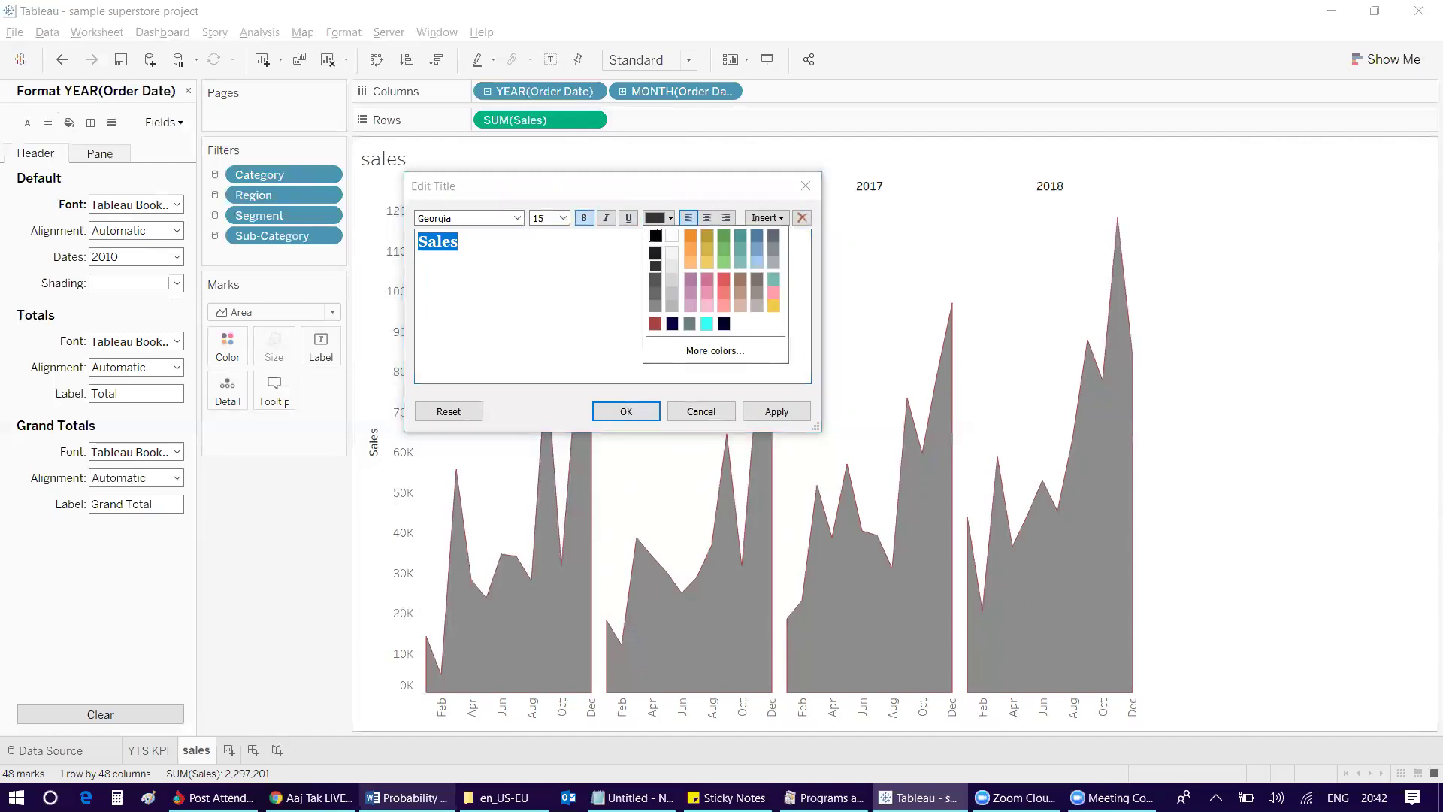
{"action": "left_click", "coordinate": [626, 411]}
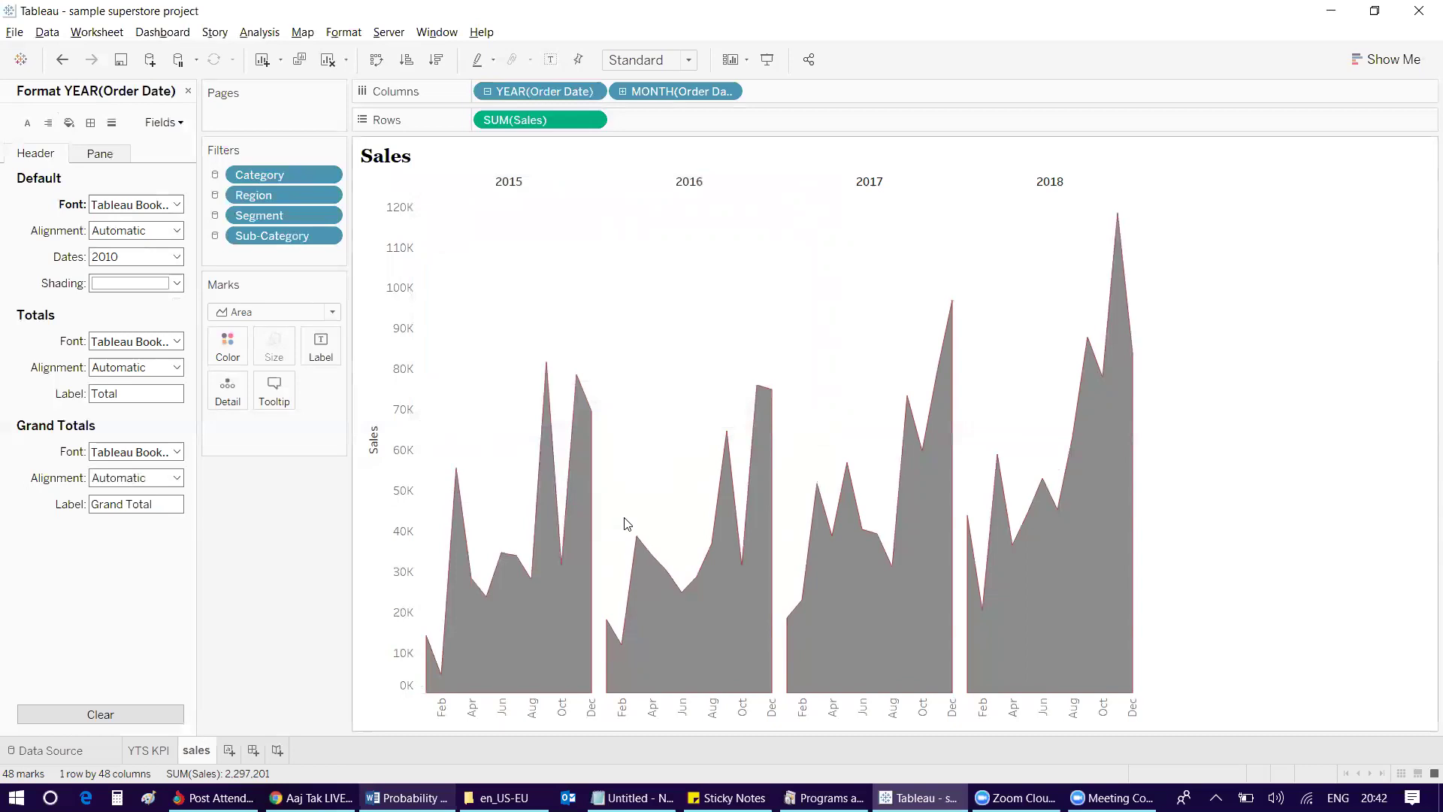
Step: Duplicate the sales sheet and name the copy 'profit'
{"action": "right_click", "coordinate": [207, 757]}
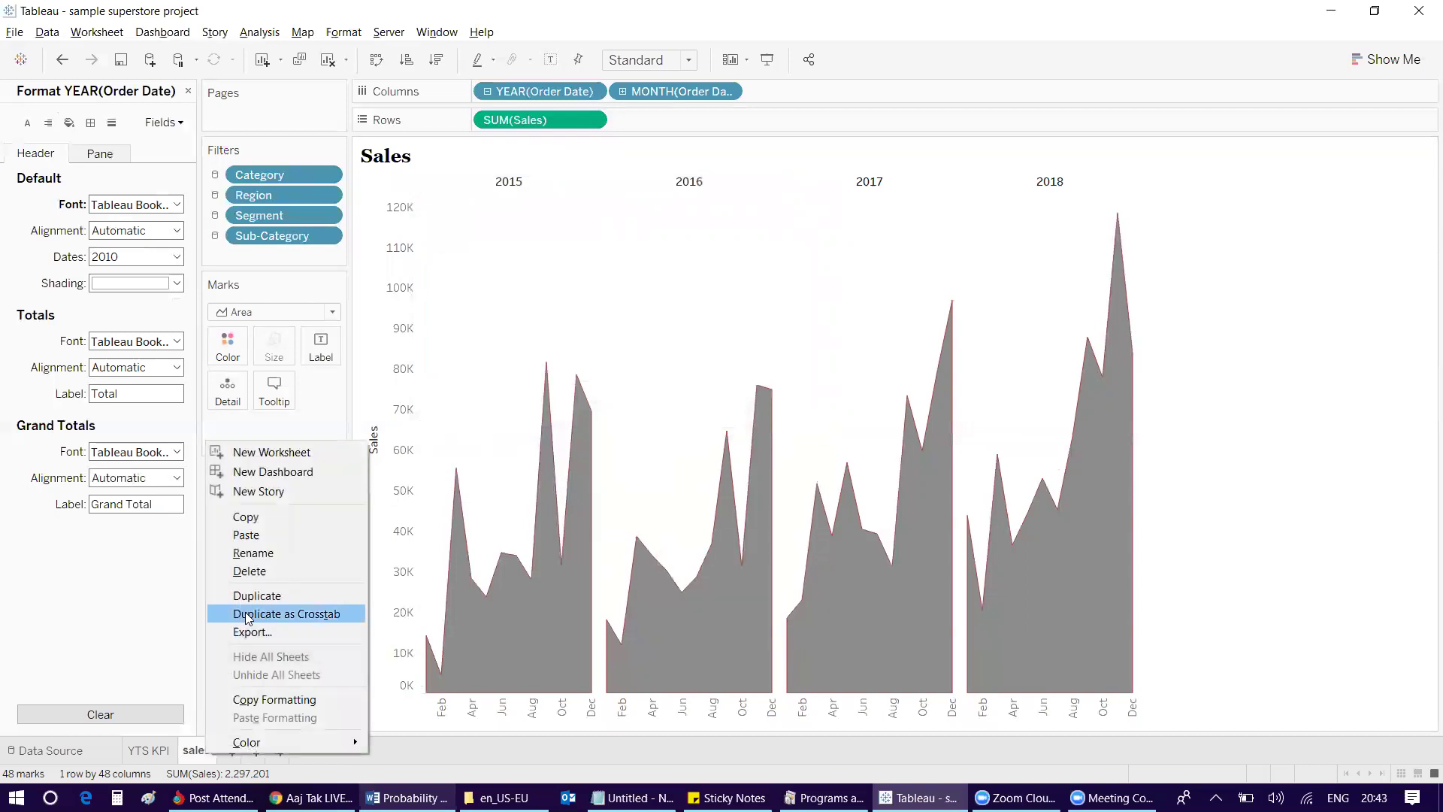
{"action": "left_click", "coordinate": [248, 592]}
{"action": "double_click", "coordinate": [240, 755]}
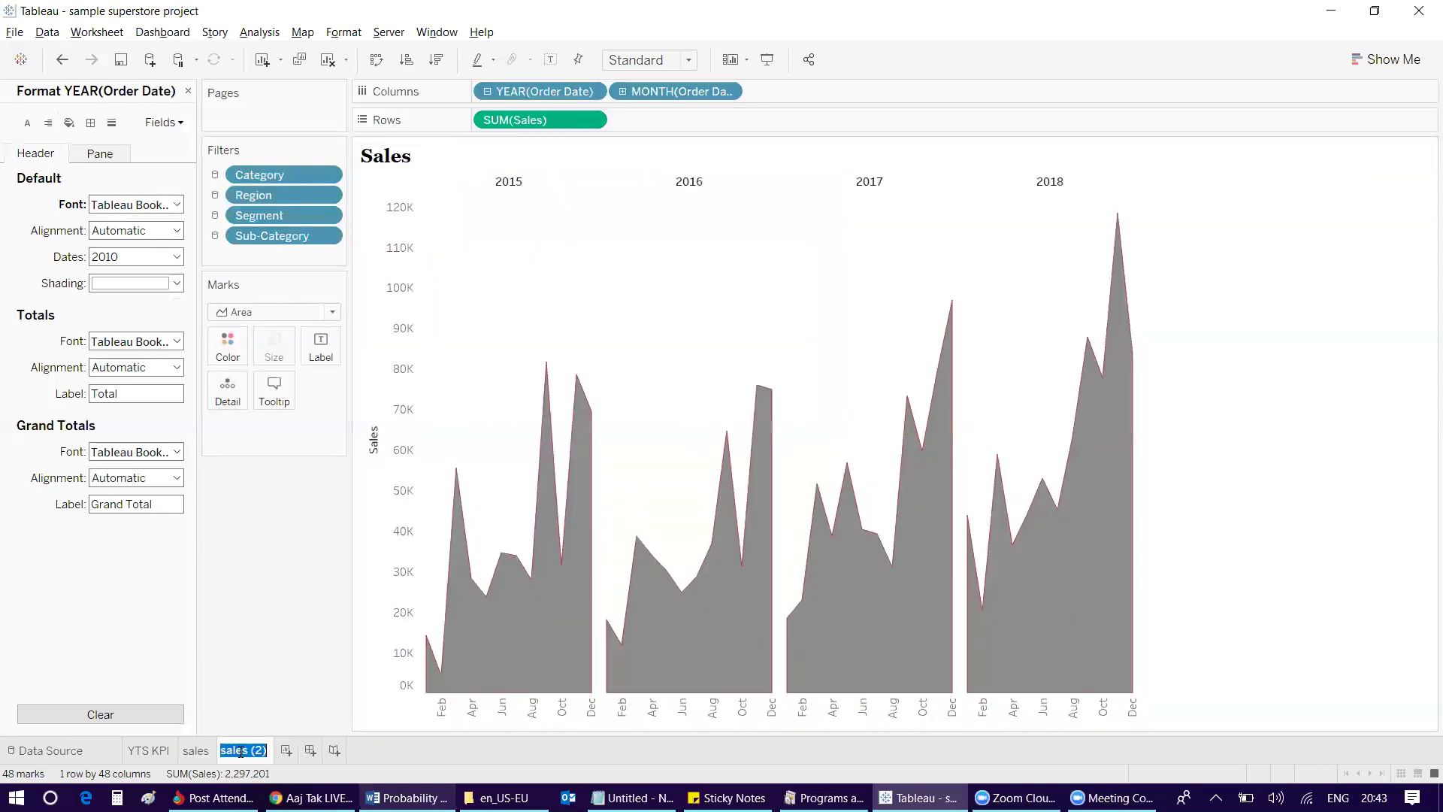
{"action": "type", "text": "profit"}
{"action": "key", "text": "Return"}
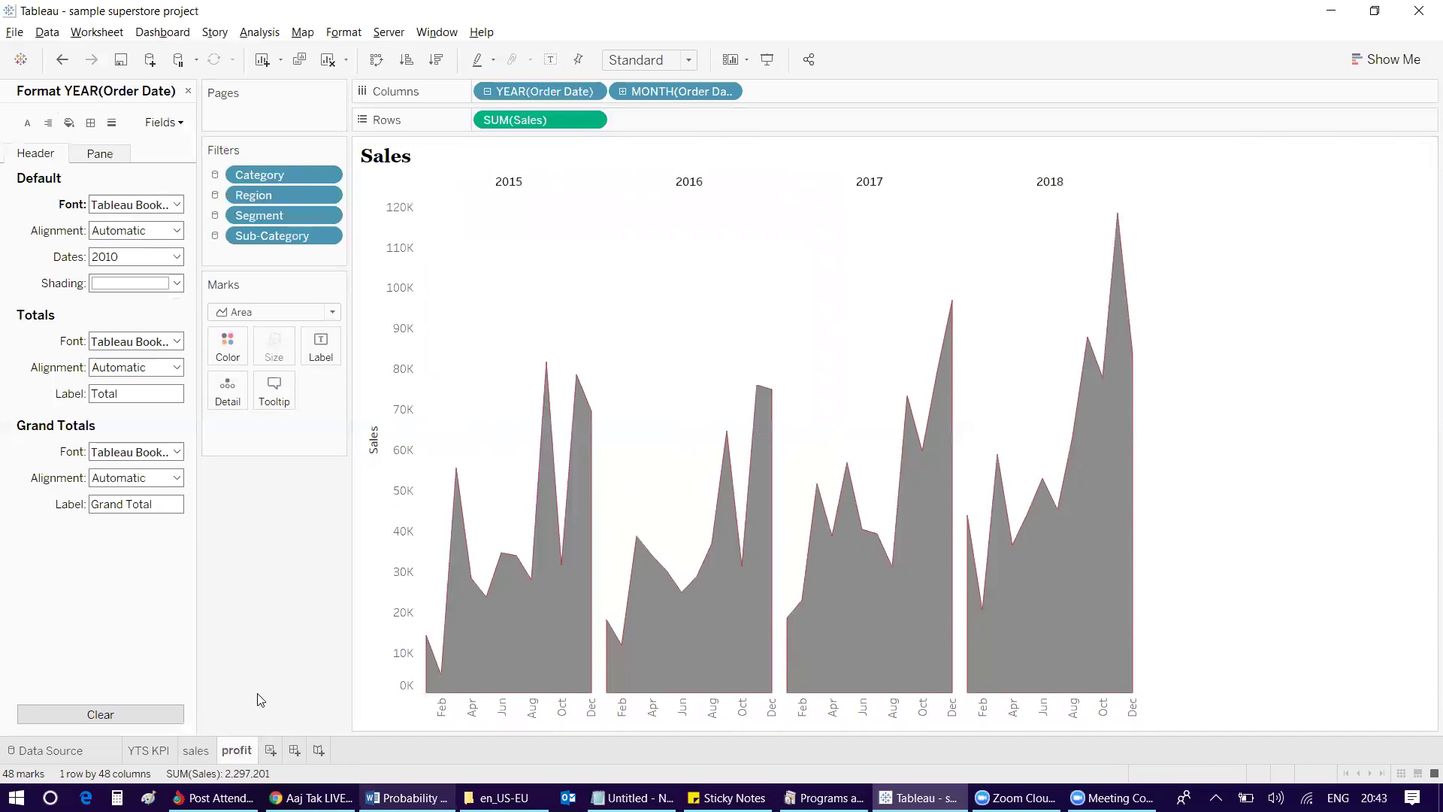
Step: Replace the Rows measure with SUM(Profit) in the profit sheet
{"action": "left_click", "coordinate": [188, 91]}
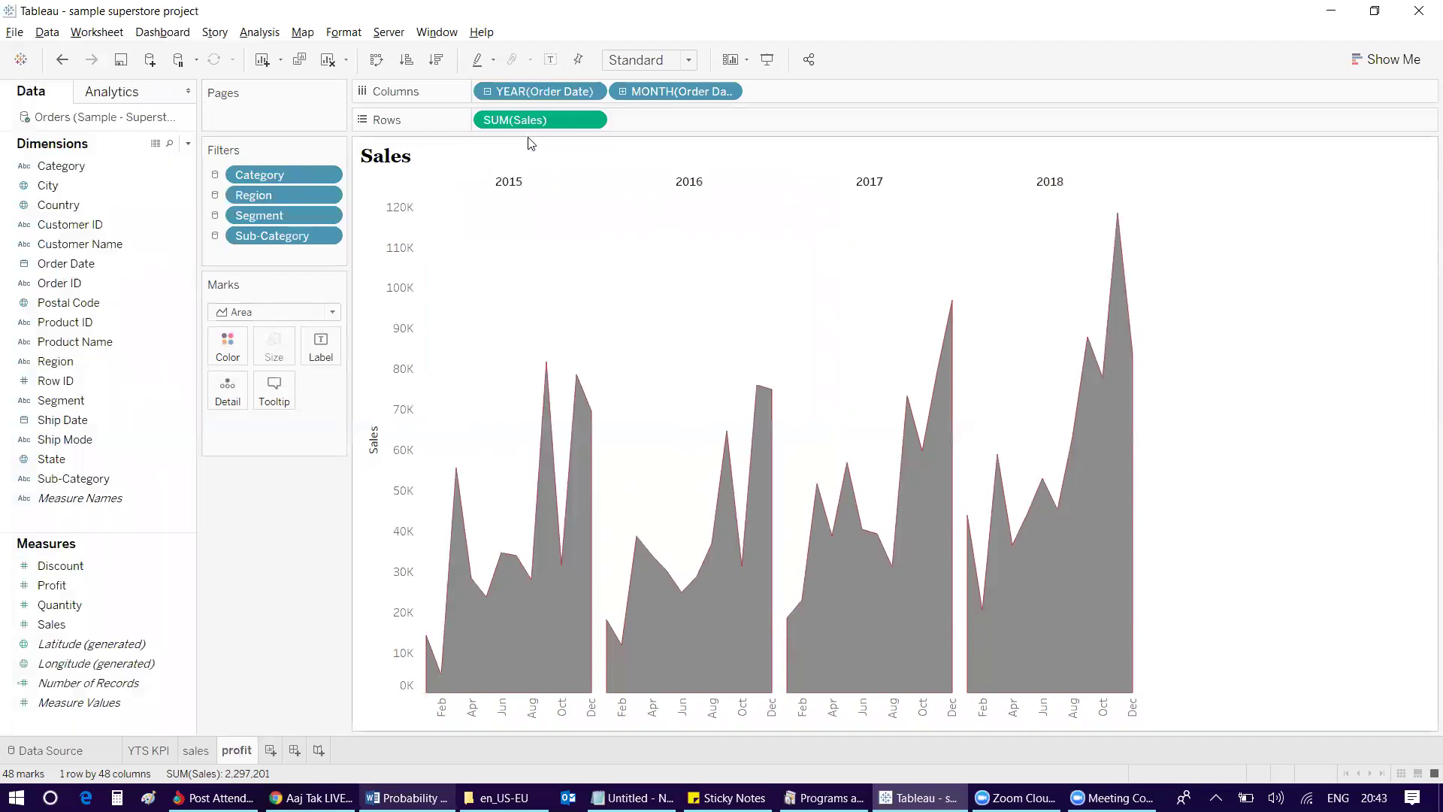
{"action": "double_click", "coordinate": [524, 122]}
{"action": "type", "text": "pro"}
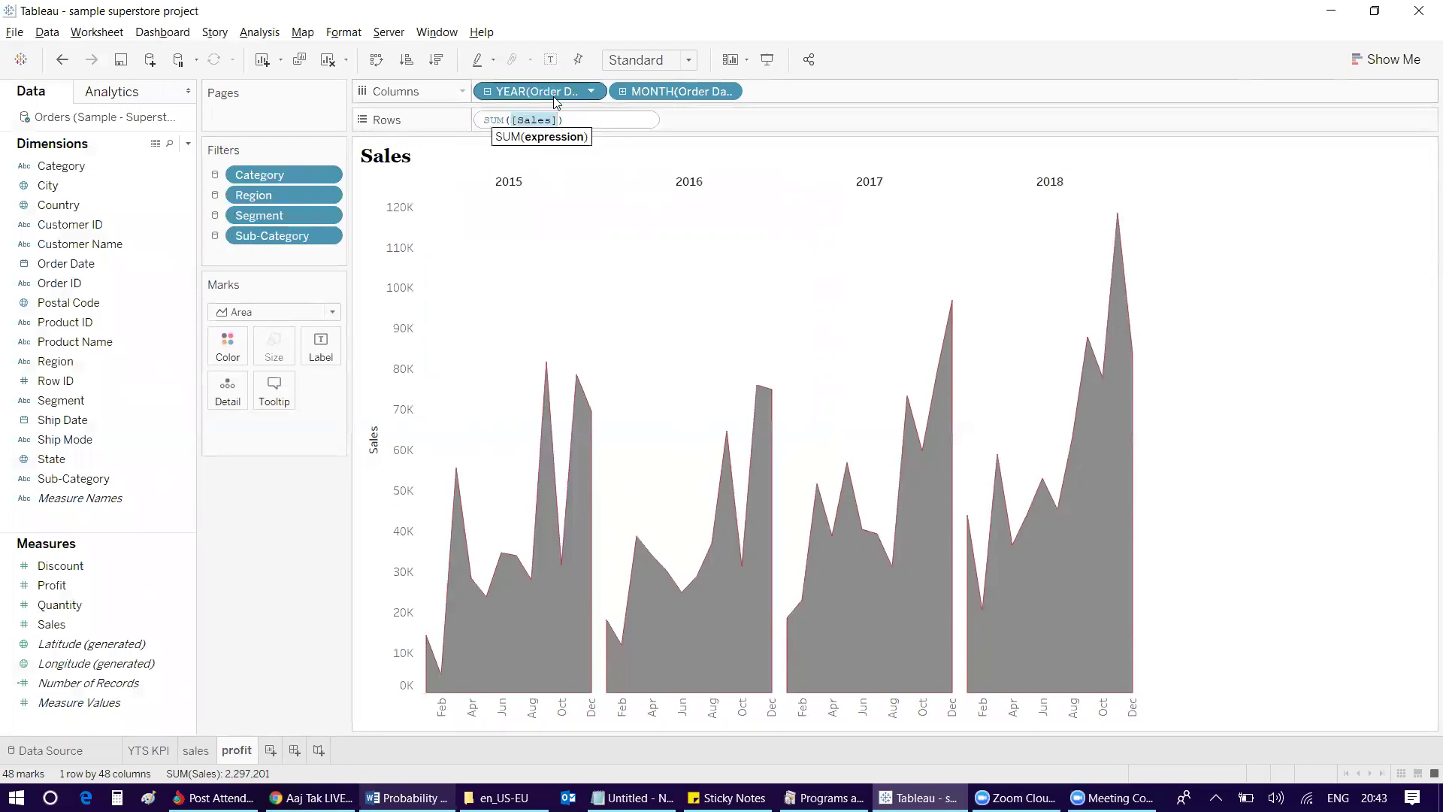
{"action": "key", "text": "Down"}
{"action": "key", "text": "Down"}
{"action": "key", "text": "Return"}
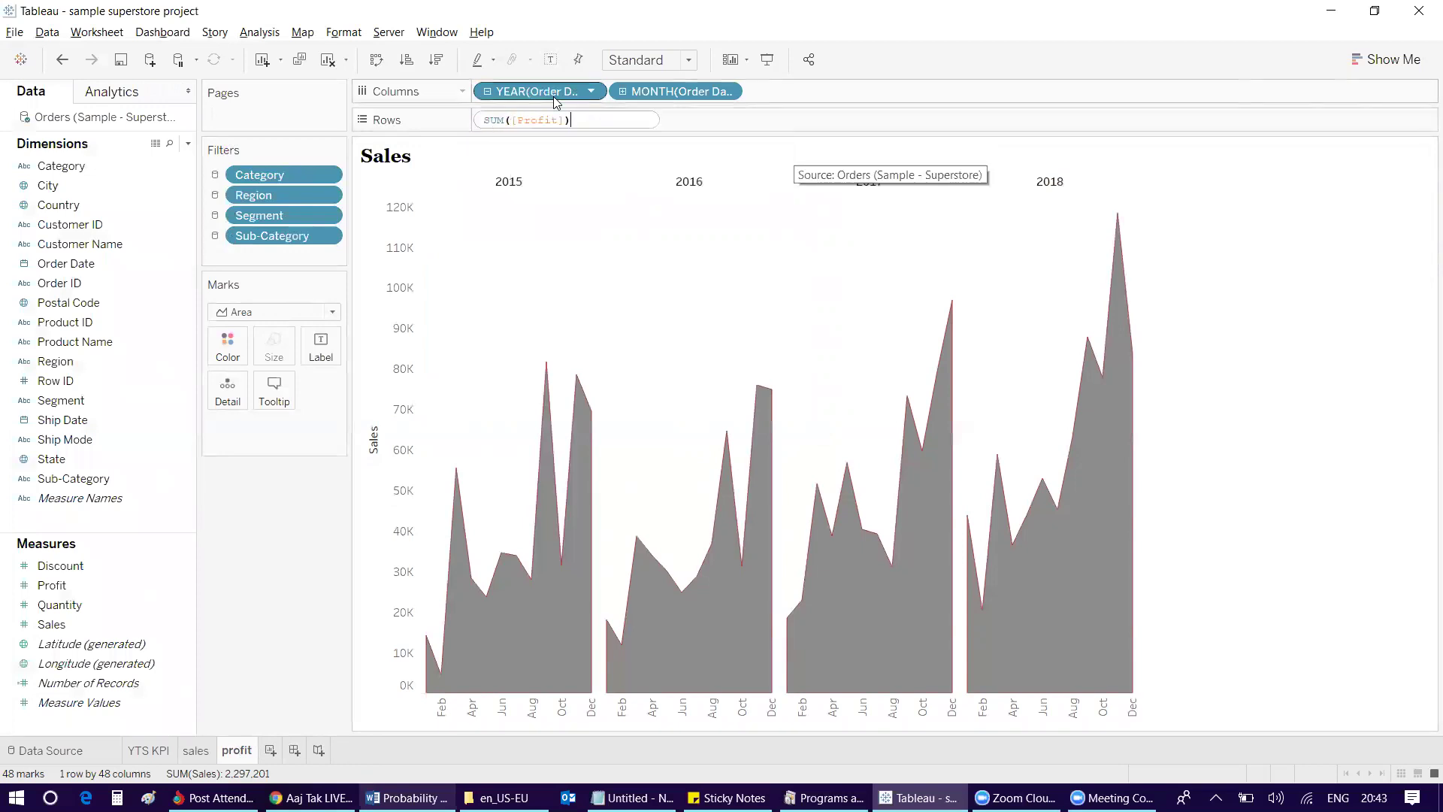
{"action": "key", "text": "Return"}
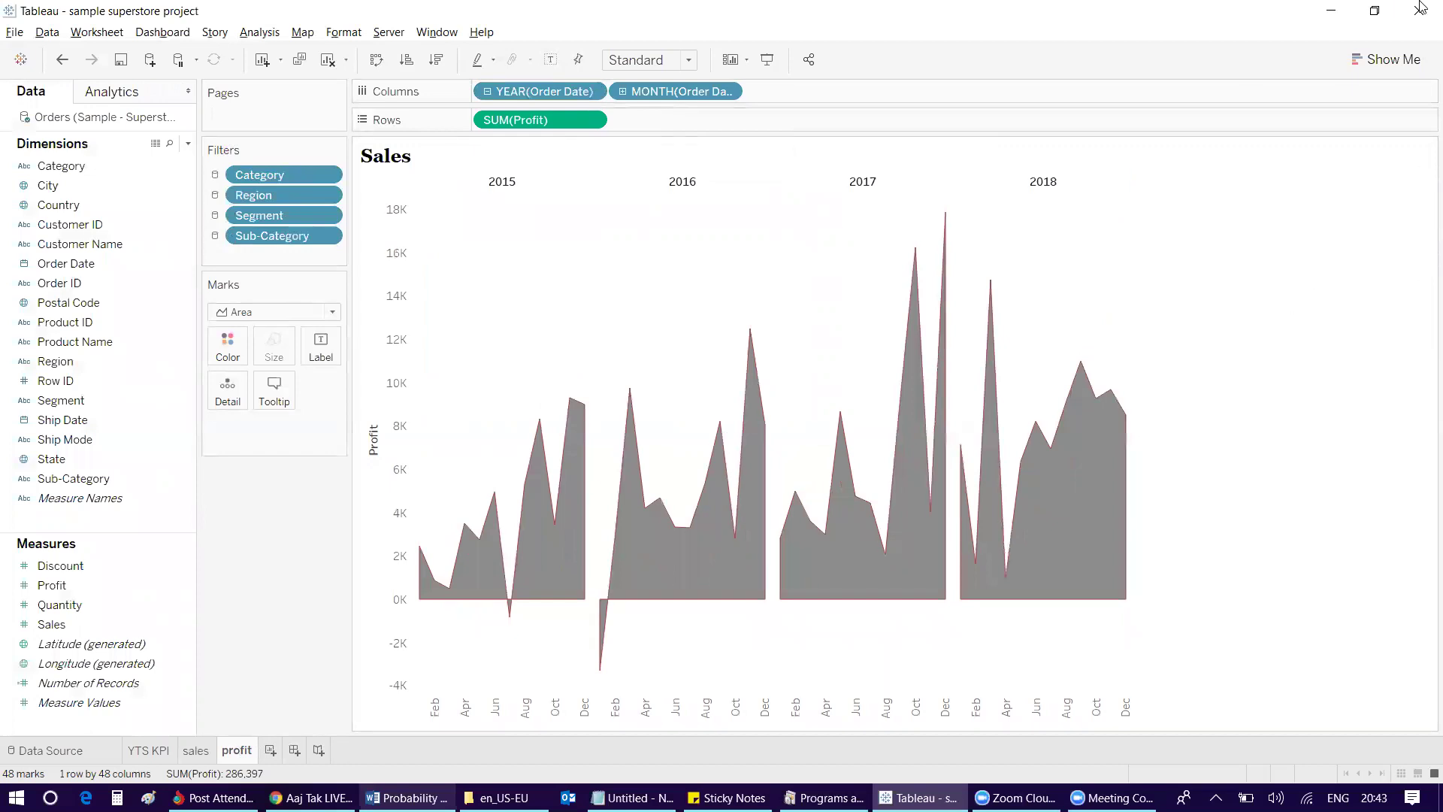
Step: Retitle the profit chart 'Profit'
{"action": "double_click", "coordinate": [387, 156]}
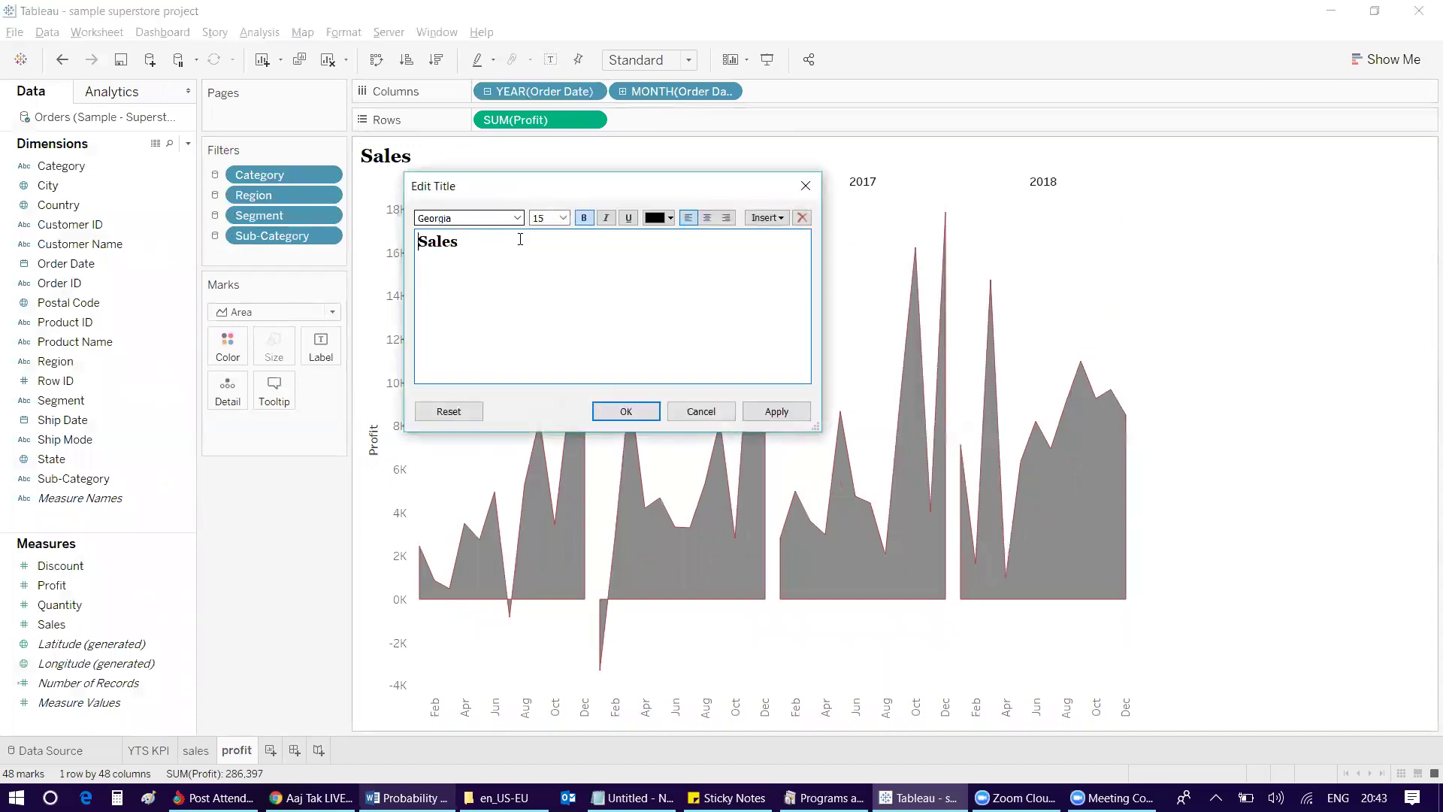
{"action": "key", "text": "ctrl+a"}
{"action": "type", "text": "Pr"}
{"action": "left_click", "coordinate": [627, 412]}
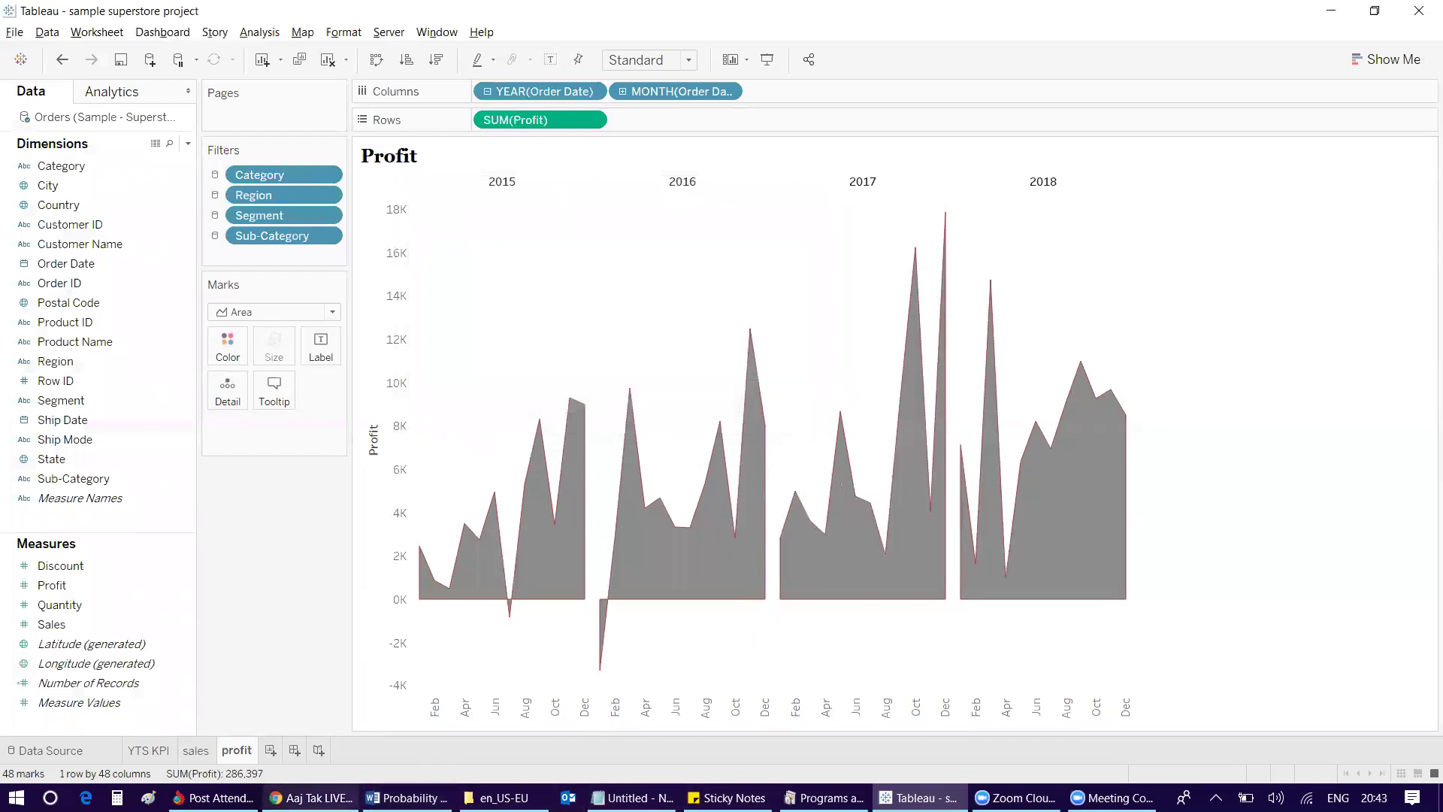
Step: Add a new dashboard named 'Exec Dashboard'
{"action": "left_click", "coordinate": [405, 797]}
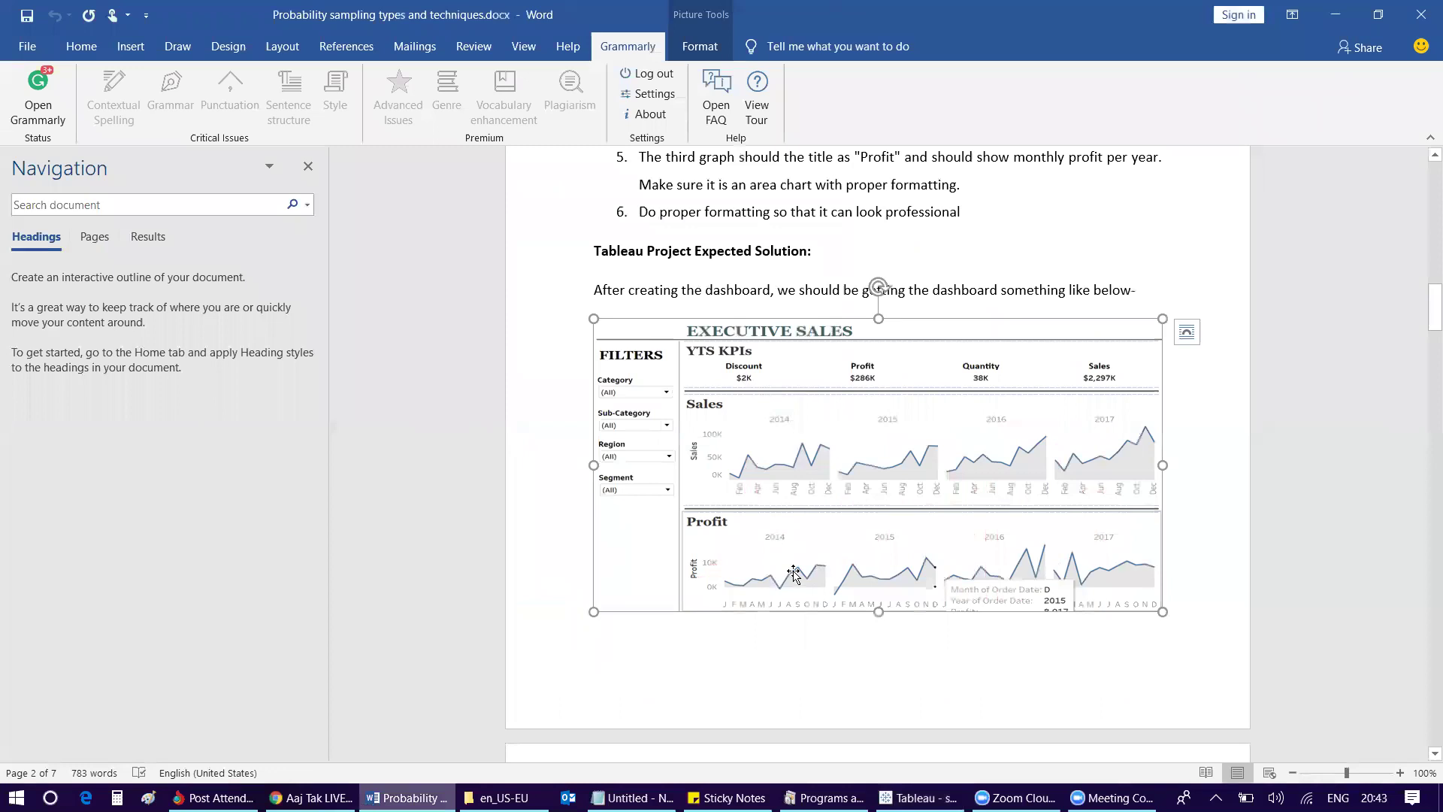
{"action": "key", "text": "alt+Tab"}
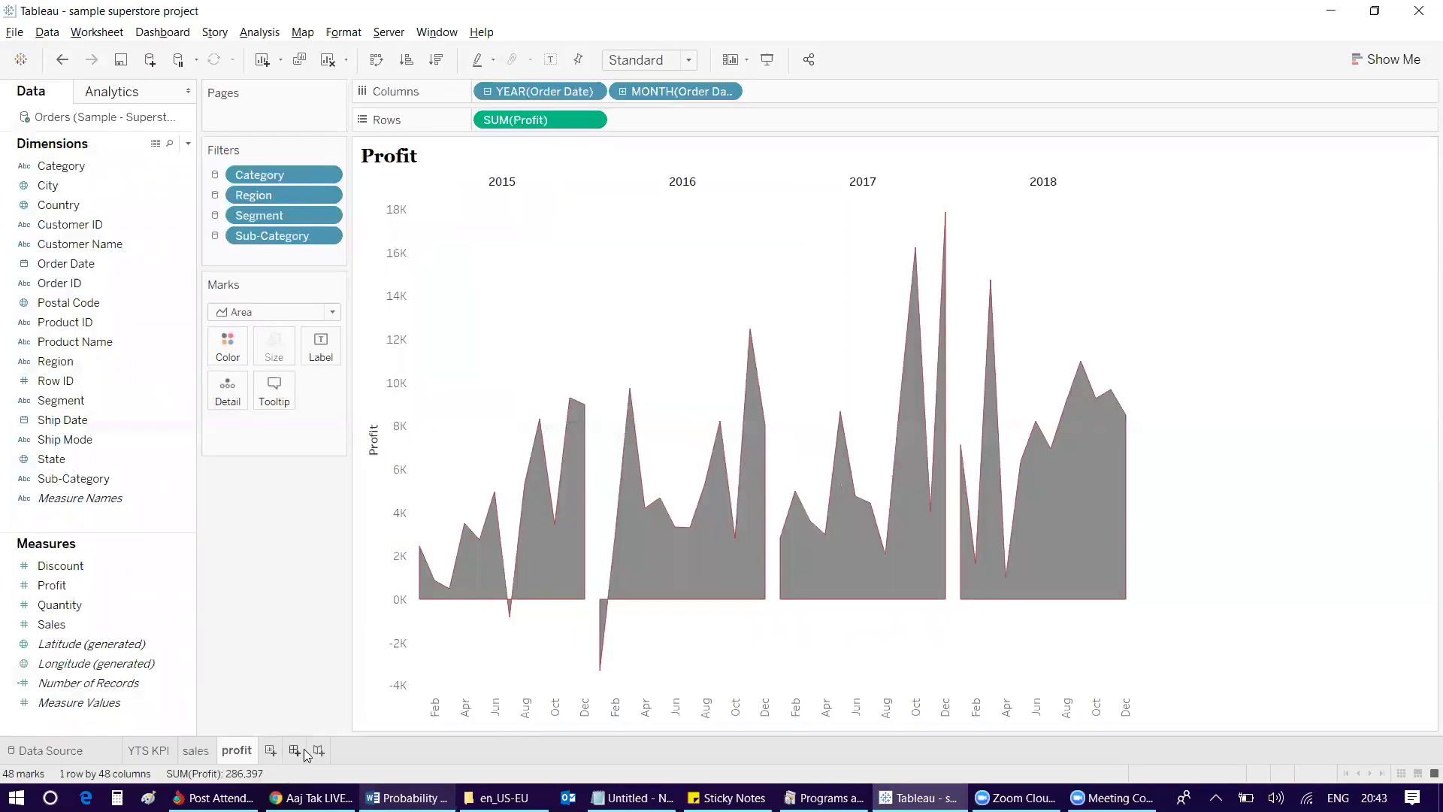
{"action": "left_click", "coordinate": [302, 750]}
{"action": "double_click", "coordinate": [288, 751]}
{"action": "type", "text": "Exe"}
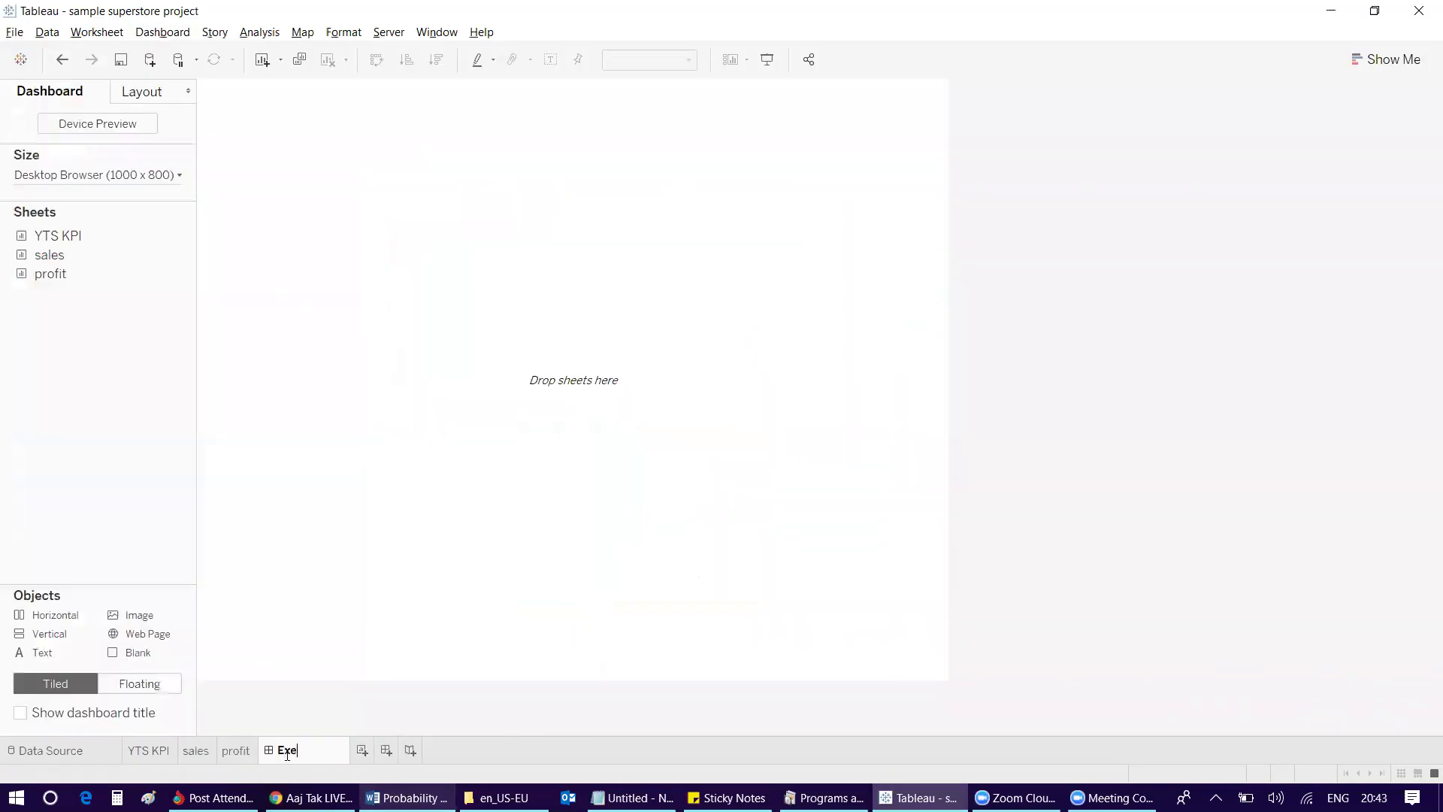
{"action": "type", "text": "c Dashboard"}
{"action": "key", "text": "Return"}
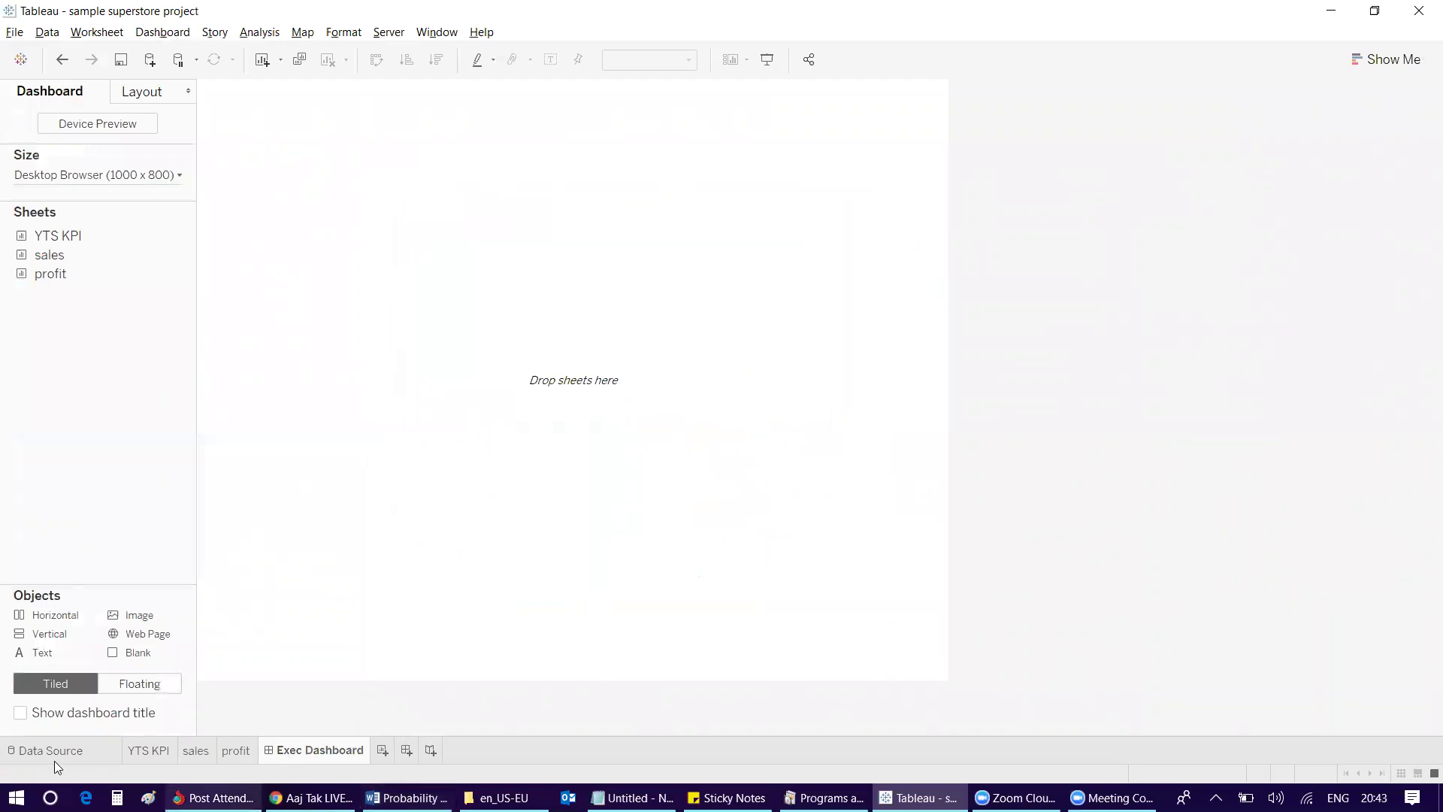
Step: Show the dashboard title and make it read 'EXECUTIVE SALES'
{"action": "left_click", "coordinate": [21, 713]}
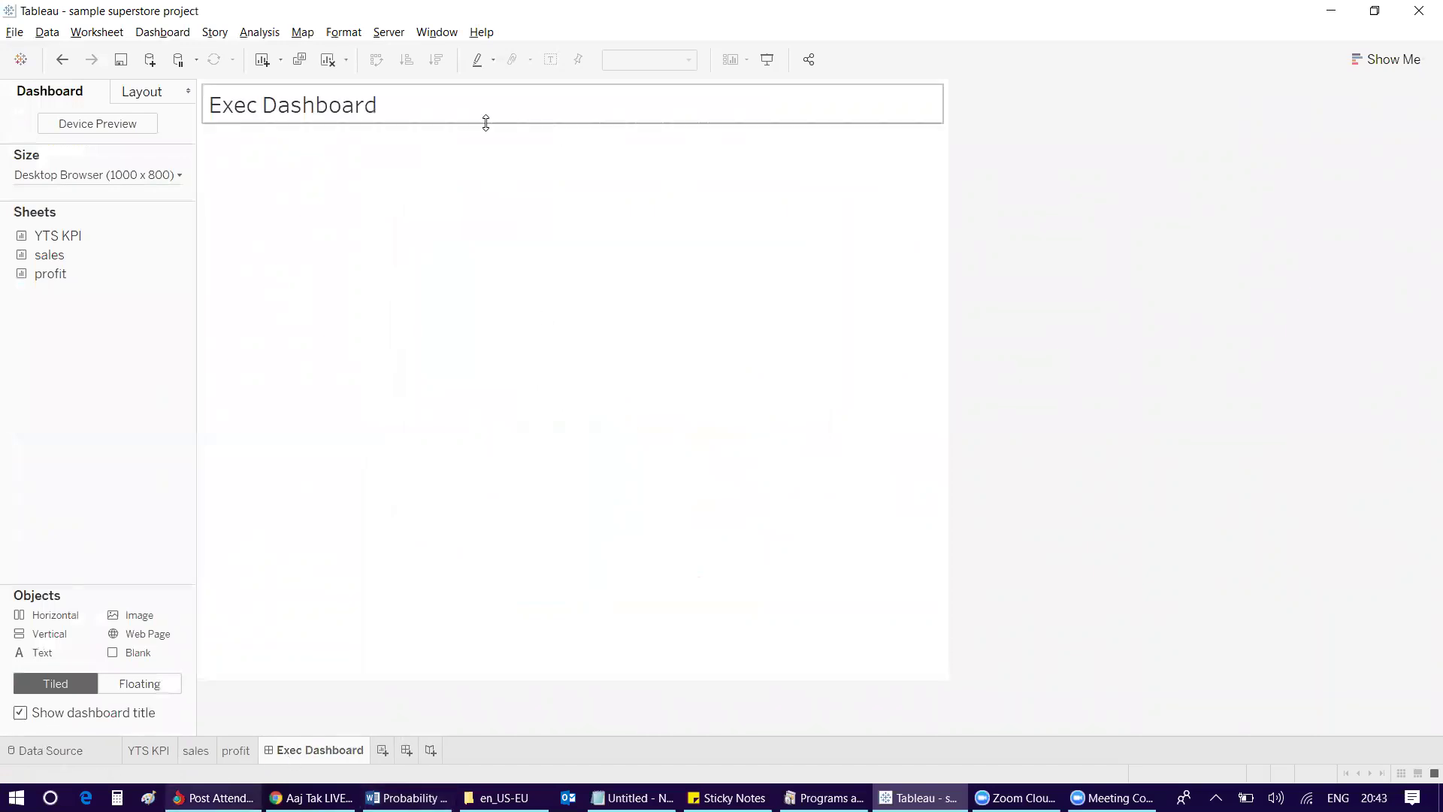
{"action": "double_click", "coordinate": [332, 113]}
{"action": "type", "text": "E"}
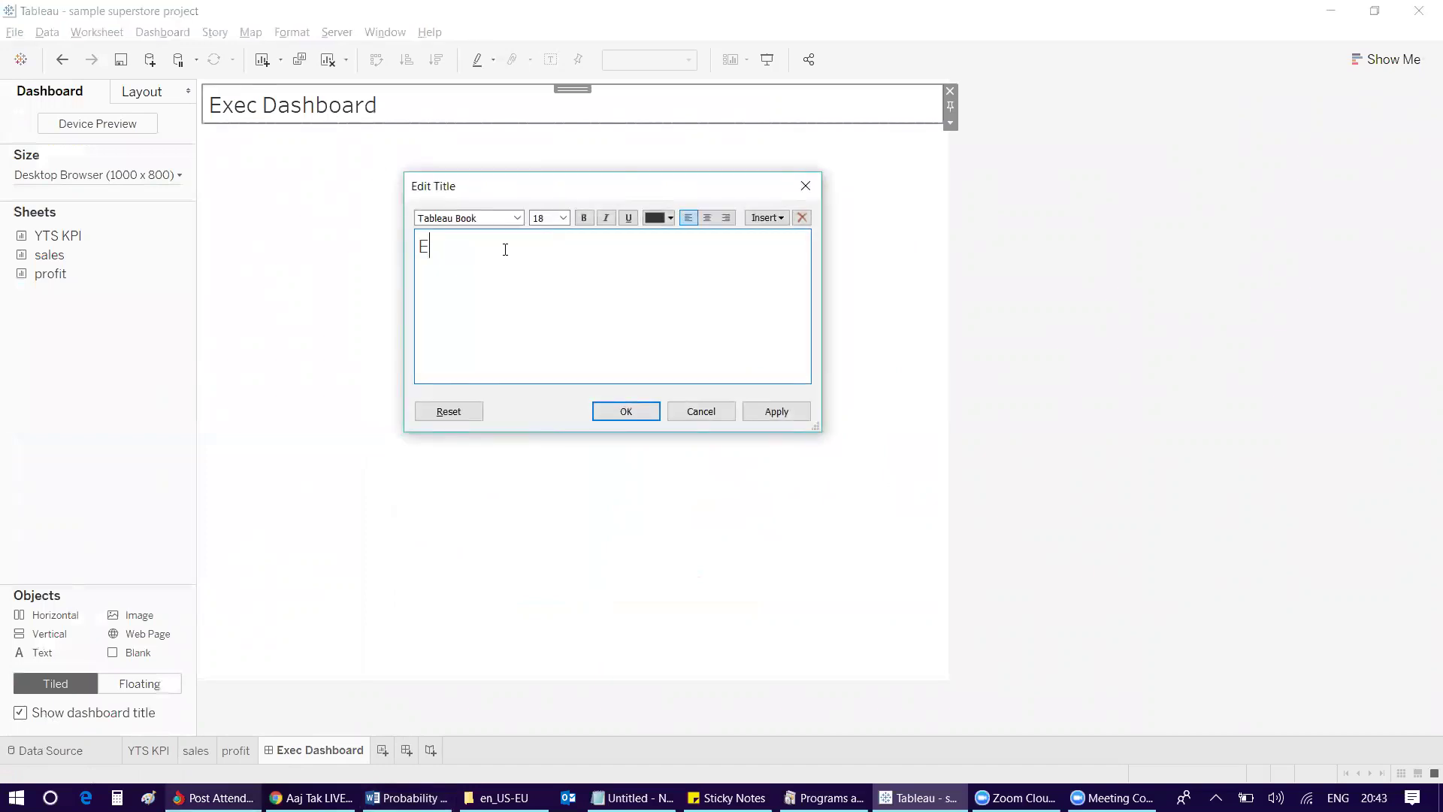
{"action": "key", "text": "alt+Tab"}
{"action": "key", "text": "alt+Tab"}
{"action": "key", "text": "BackSpace"}
{"action": "key", "text": "Tab"}
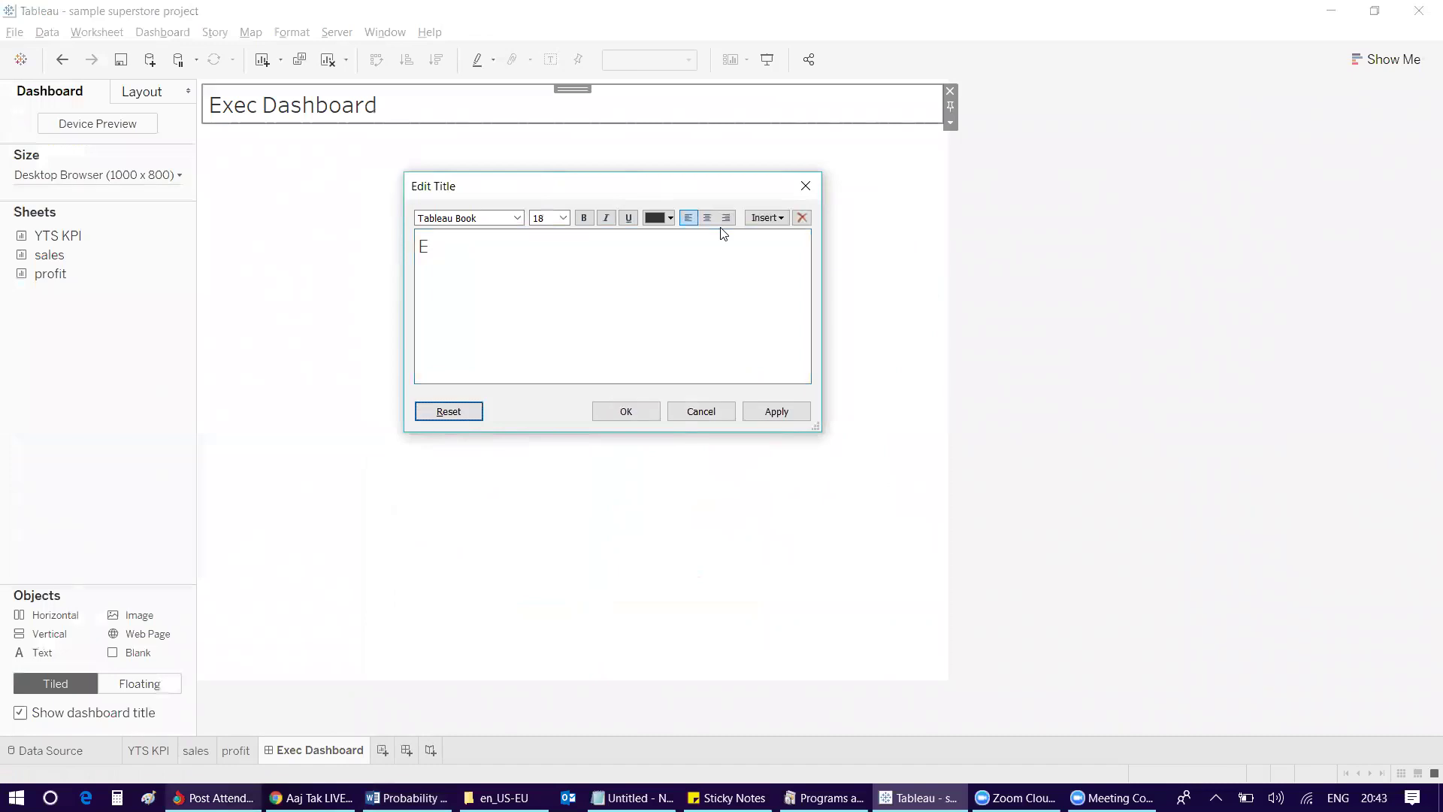
{"action": "left_click", "coordinate": [740, 279]}
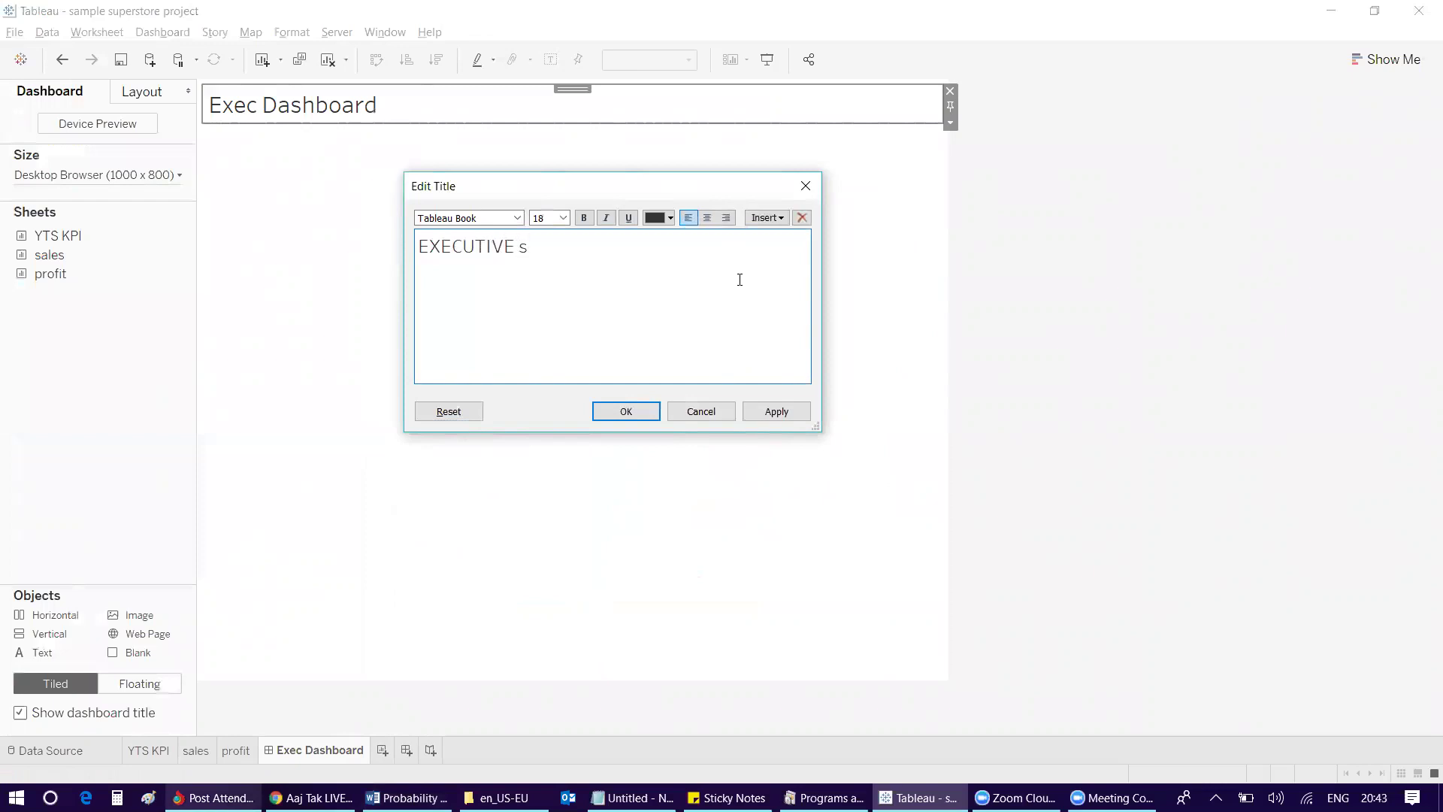
{"action": "key", "text": "BackSpace"}
{"action": "key", "text": "BackSpace"}
{"action": "type", "text": "SALE"}
Step: Format the EXECUTIVE SALES title in bold Georgia
{"action": "key", "text": "ctrl+a"}
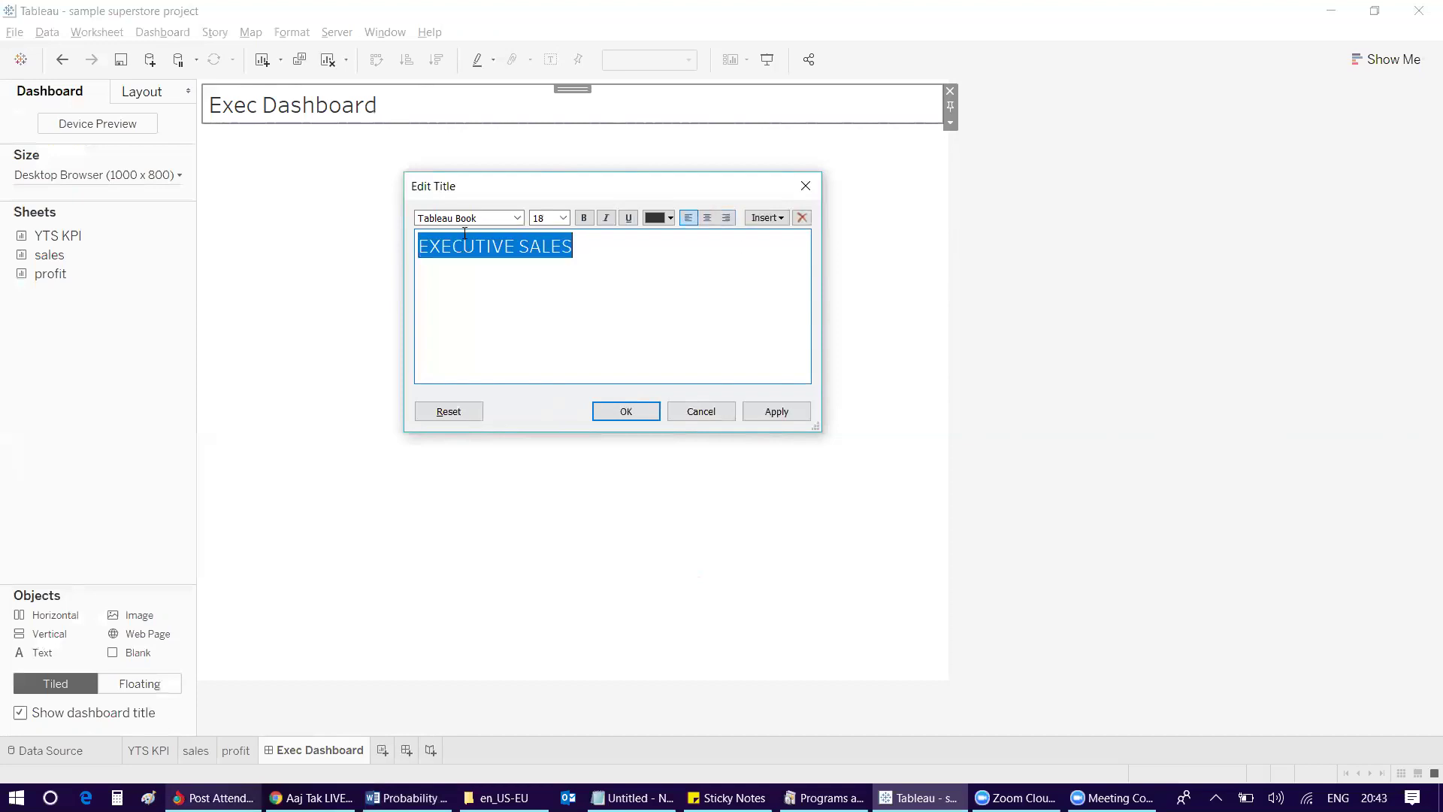
{"action": "left_click_drag", "start_coordinate": [417, 218], "coordinate": [448, 226]}
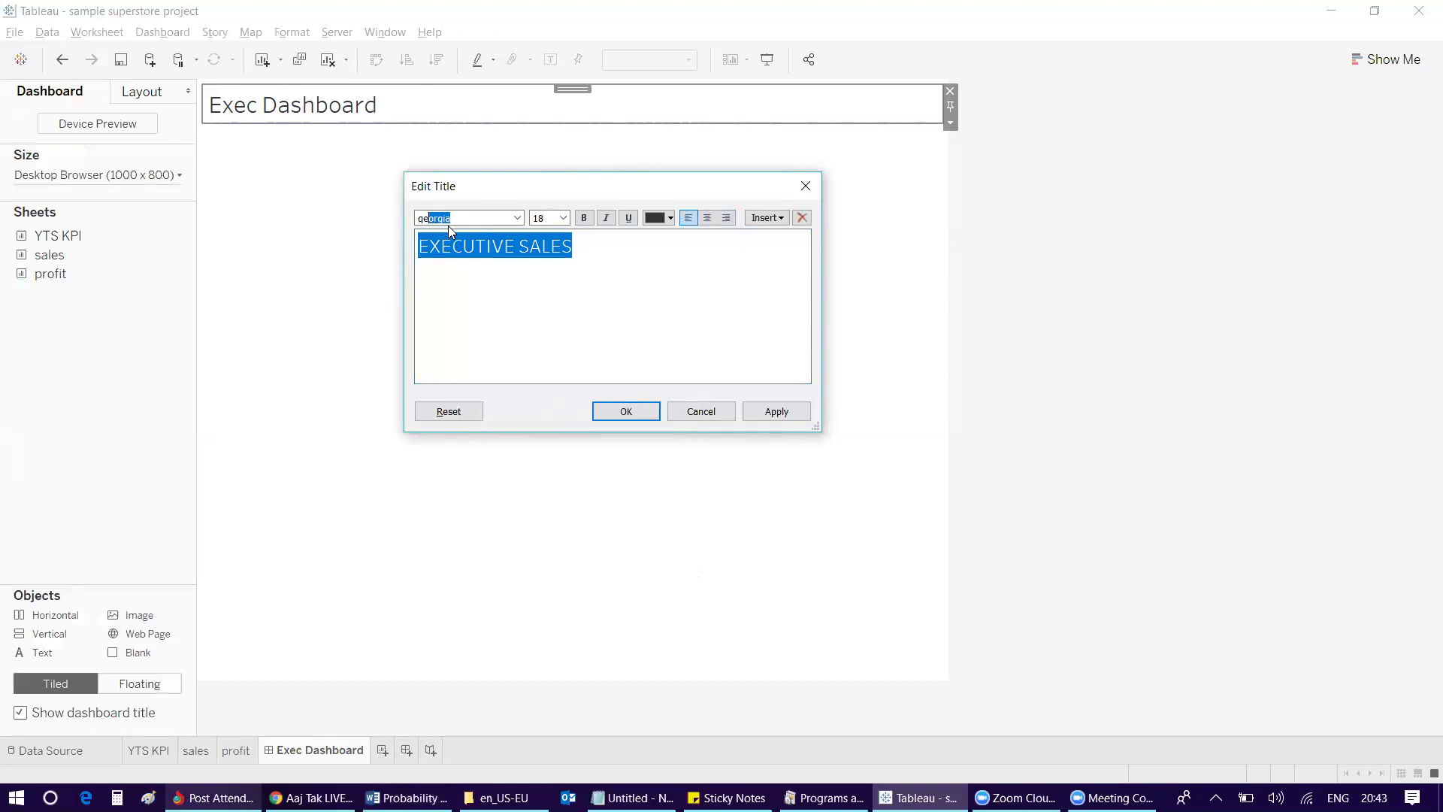
{"action": "type", "text": "ge"}
{"action": "key", "text": "Return"}
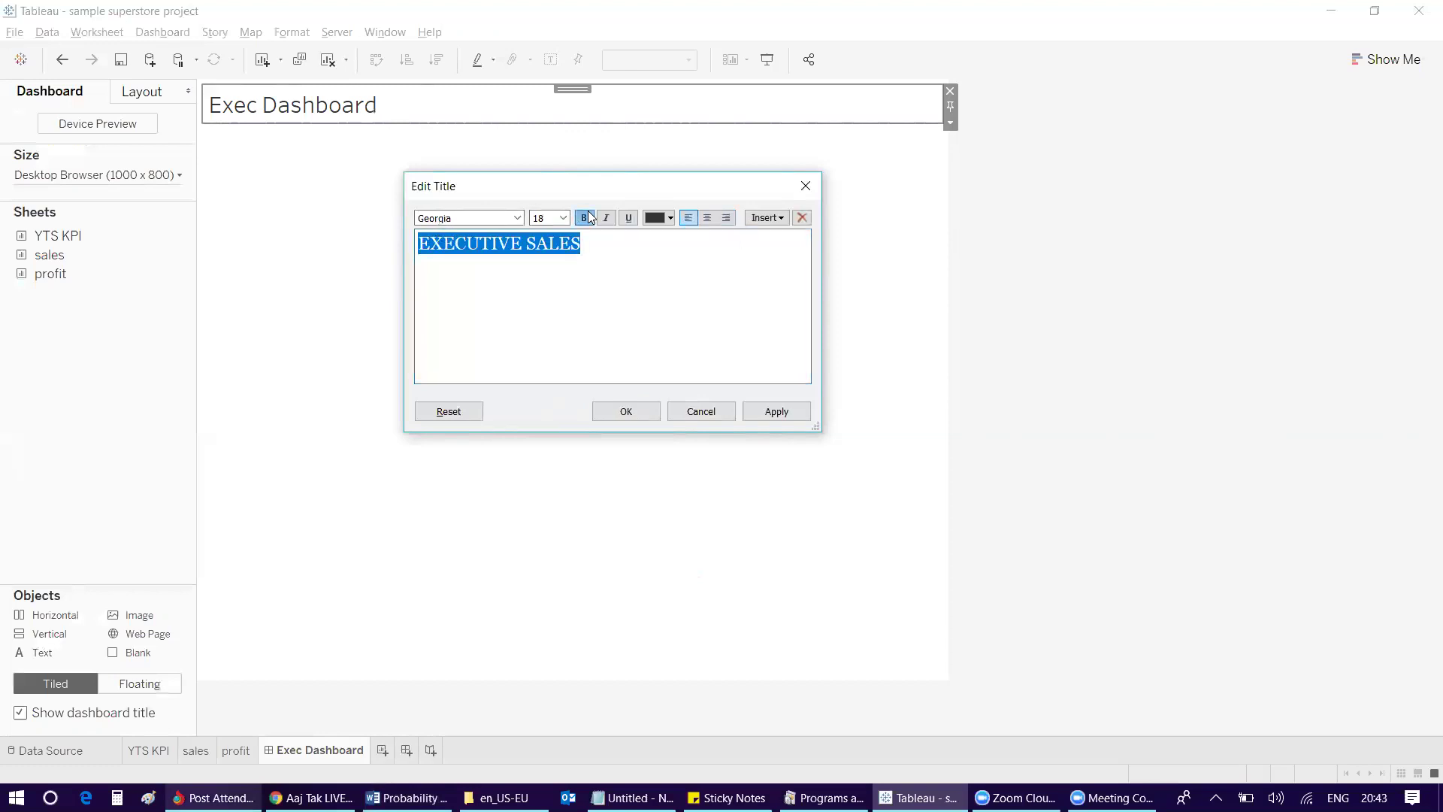
{"action": "left_click", "coordinate": [586, 218]}
{"action": "left_click", "coordinate": [626, 411]}
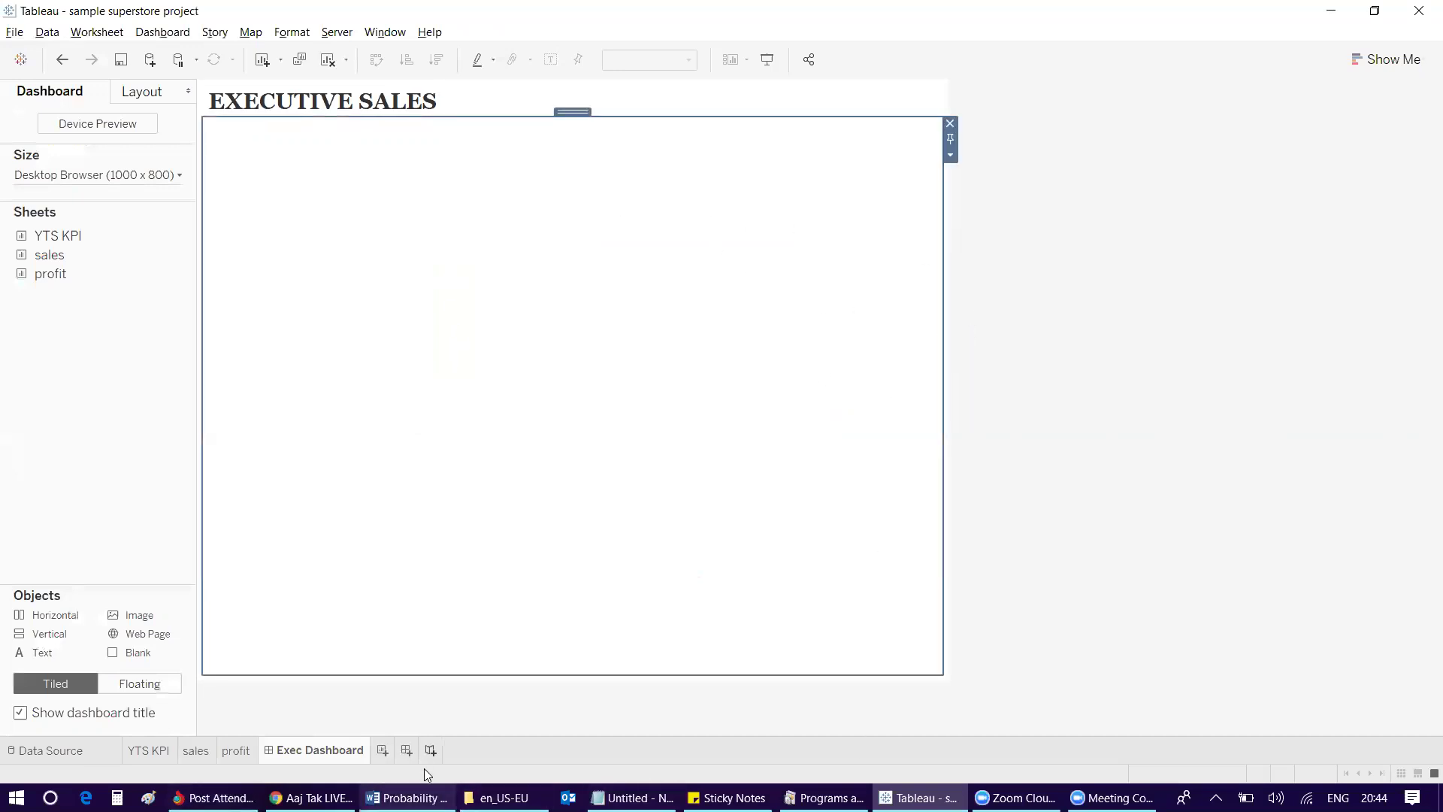
Step: Check the reference dashboard, then add a Horizontal container filling the dashboard
{"action": "left_click", "coordinate": [421, 795]}
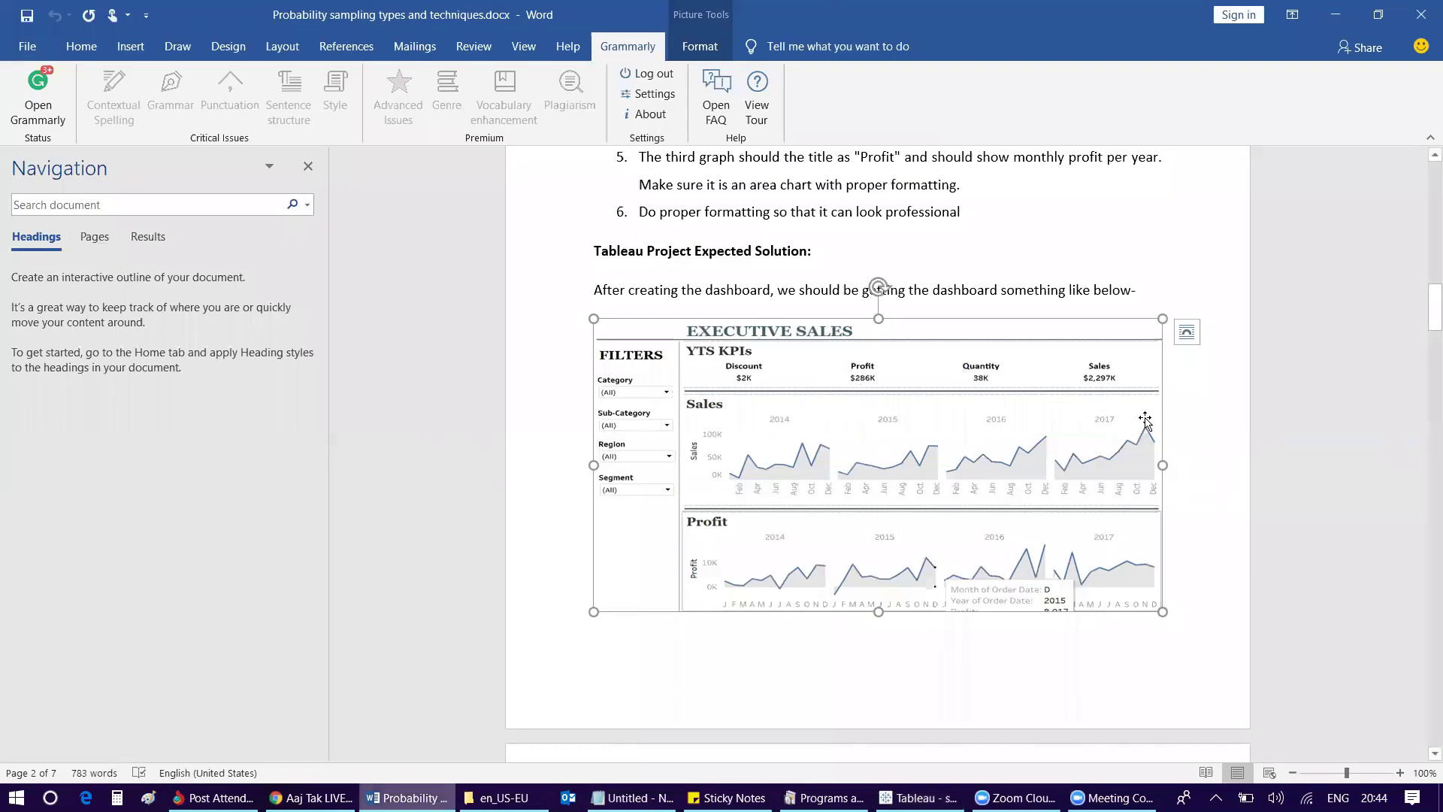
{"action": "left_click", "coordinate": [1240, 400]}
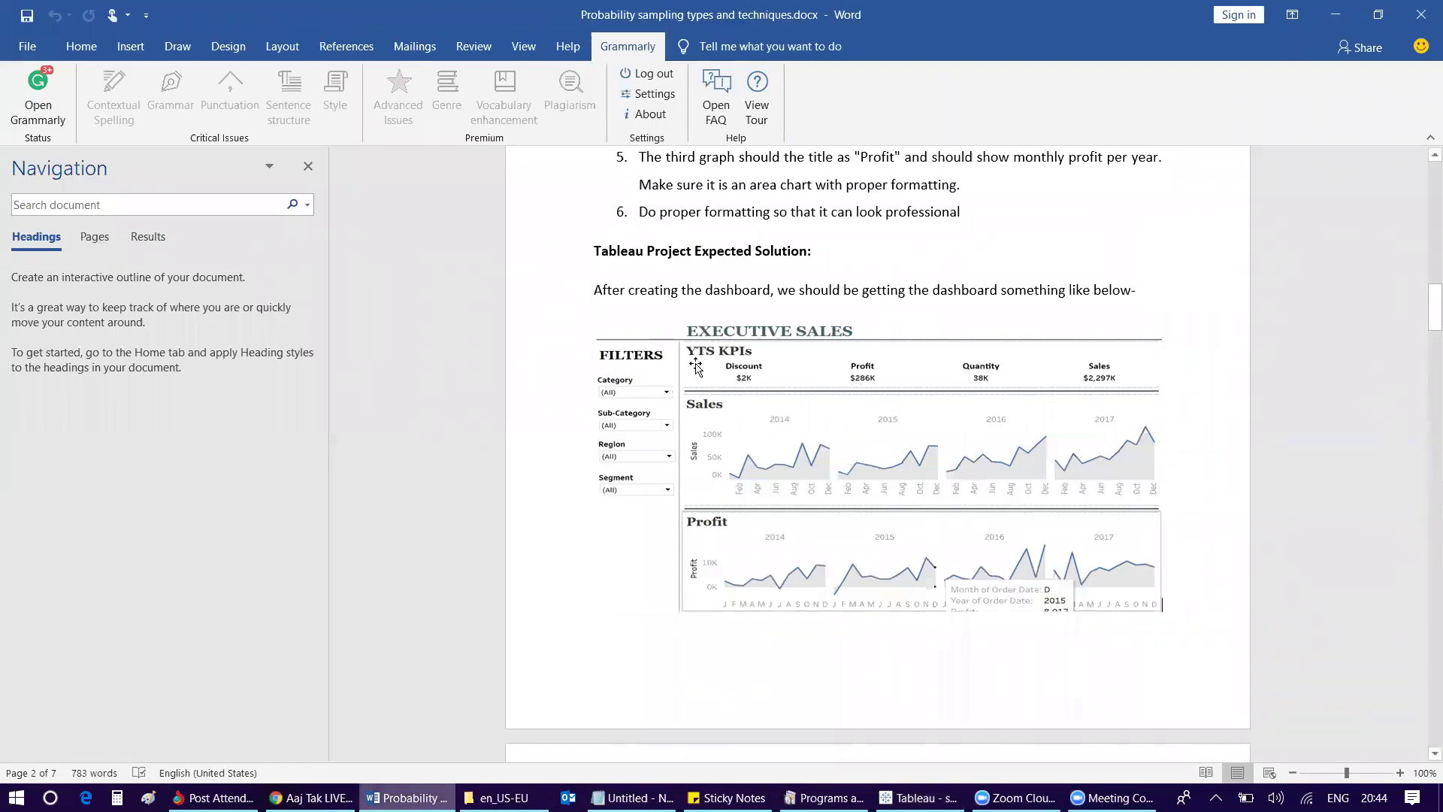
{"action": "key", "text": "alt+Tab"}
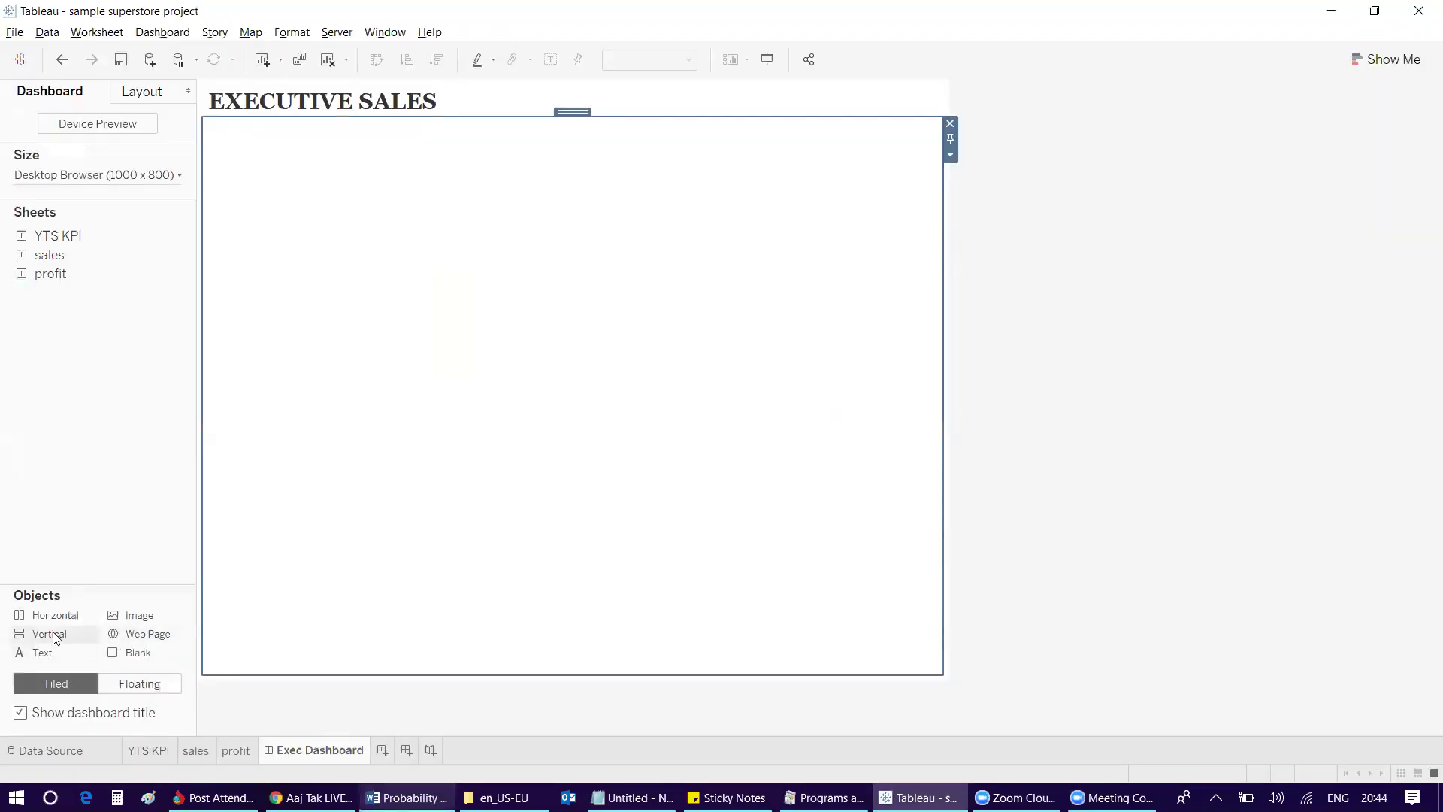
{"action": "left_click_drag", "start_coordinate": [70, 617], "coordinate": [341, 522]}
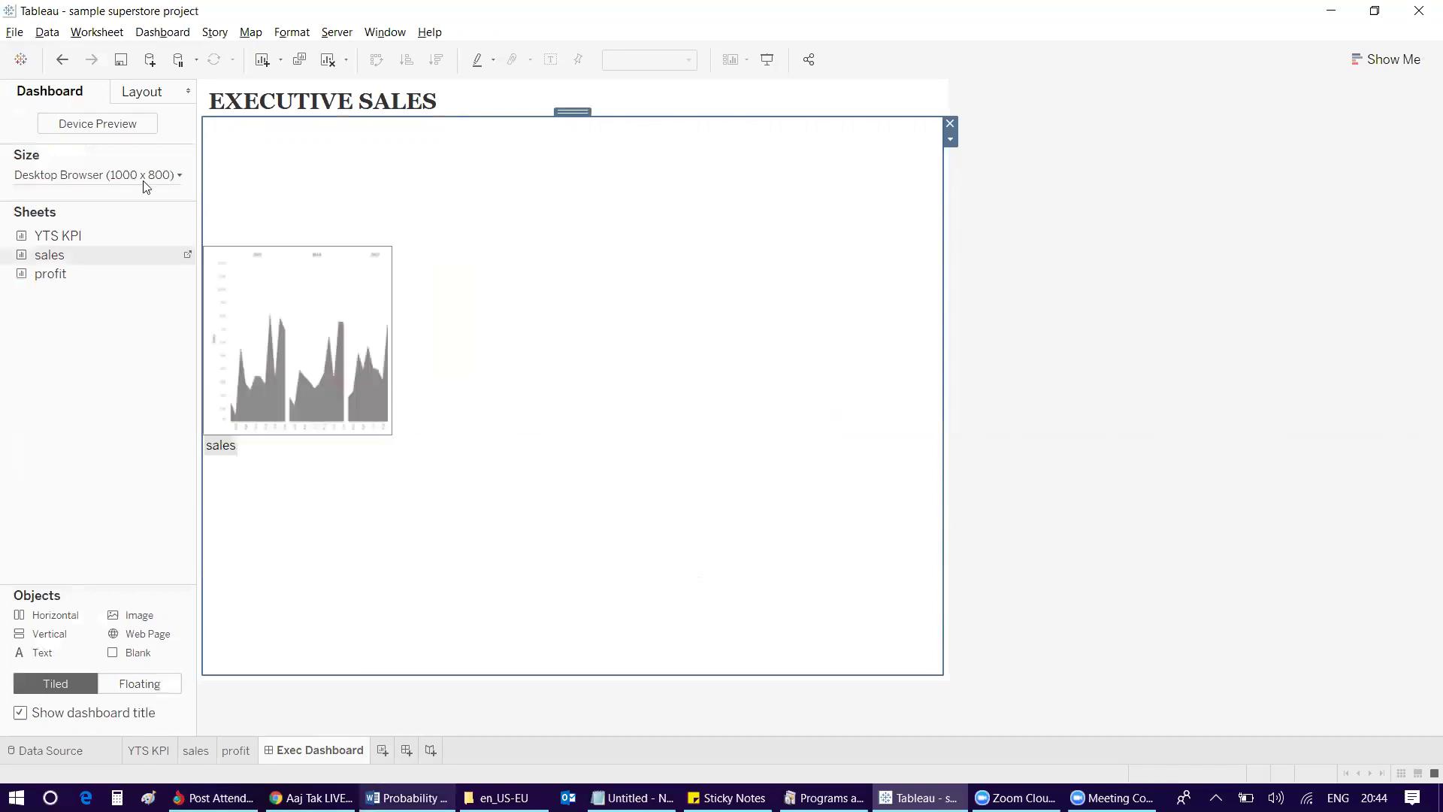
Step: Give the container a solid, thick border
{"action": "left_click", "coordinate": [160, 96]}
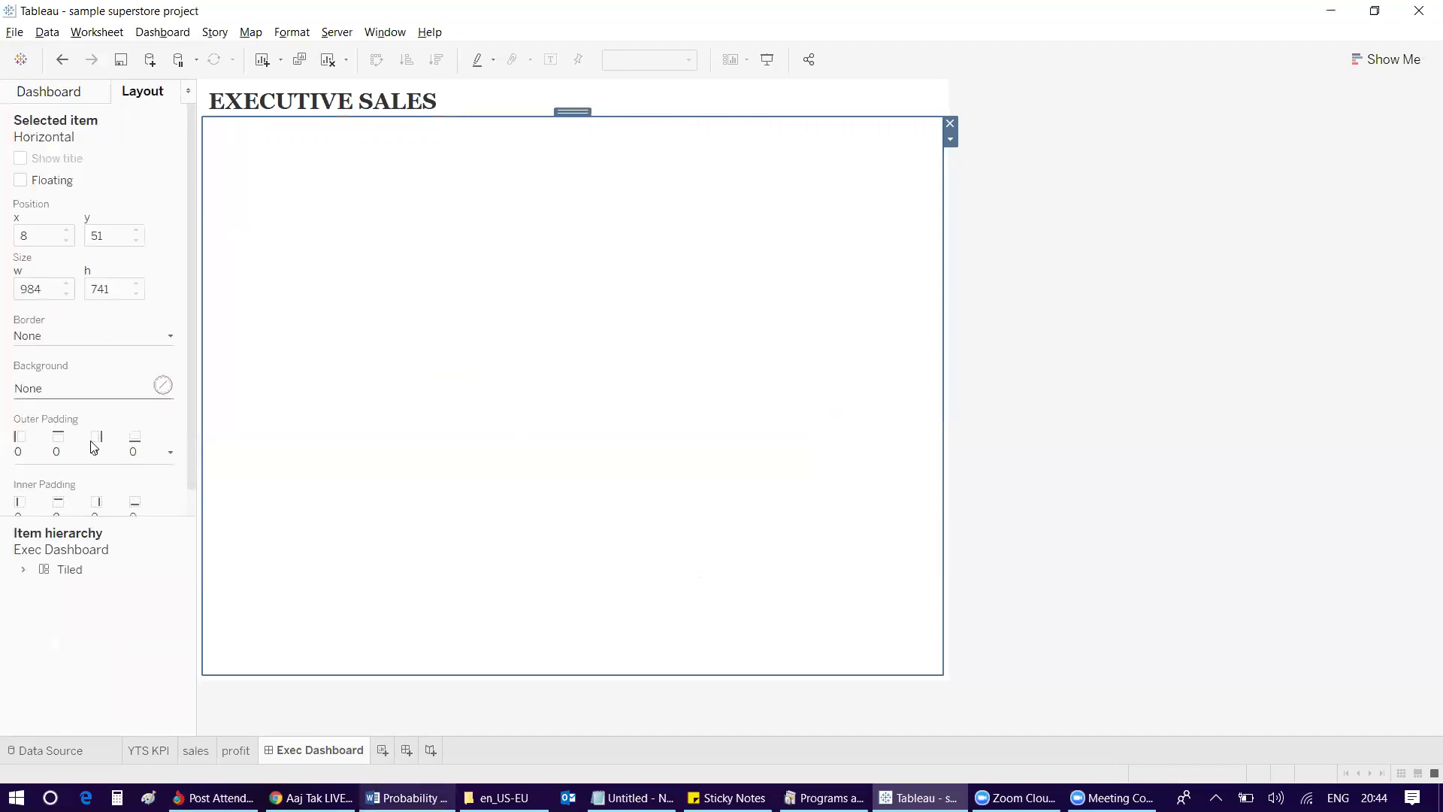
{"action": "left_click", "coordinate": [65, 340]}
{"action": "left_click", "coordinate": [84, 391]}
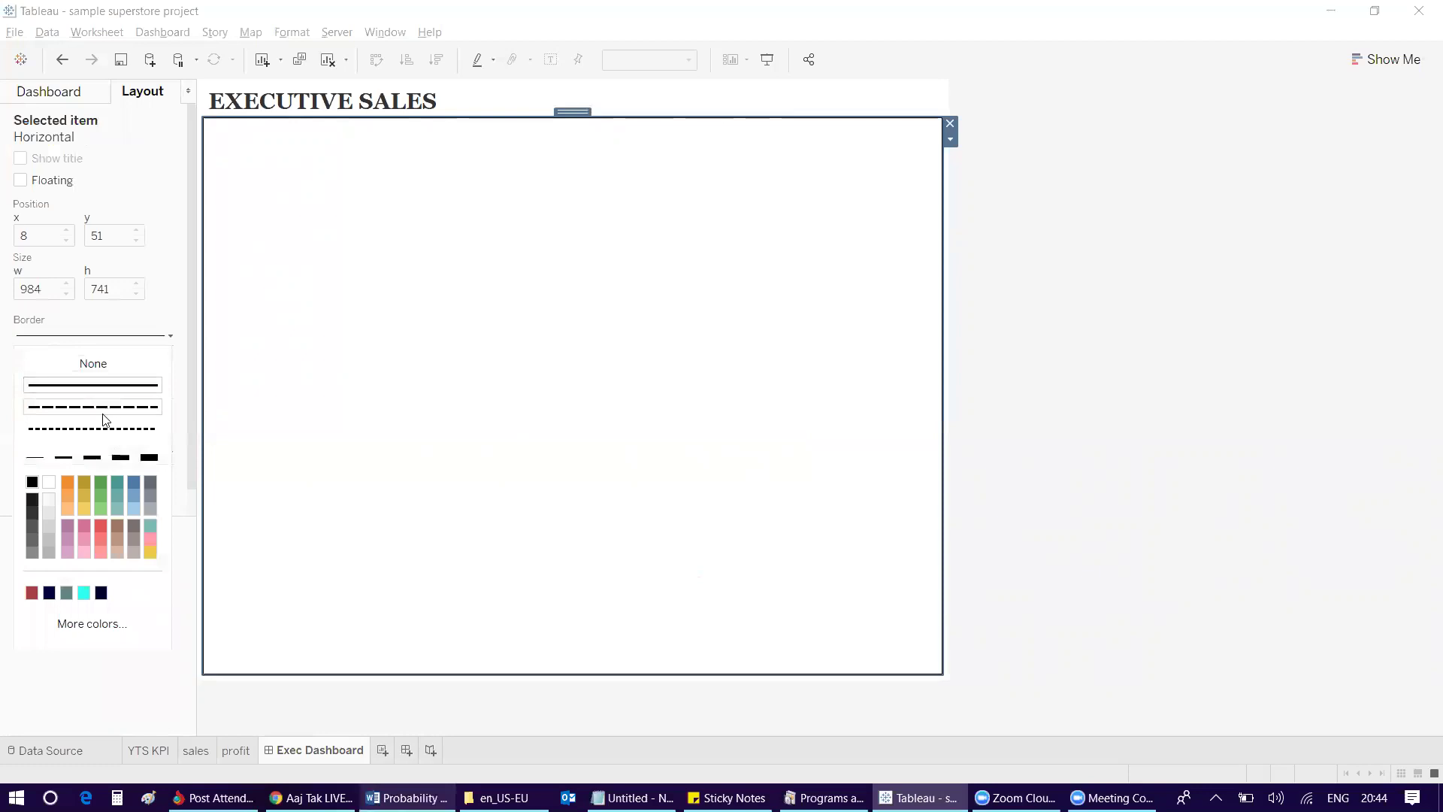
{"action": "left_click", "coordinate": [100, 459]}
{"action": "left_click", "coordinate": [1037, 225]}
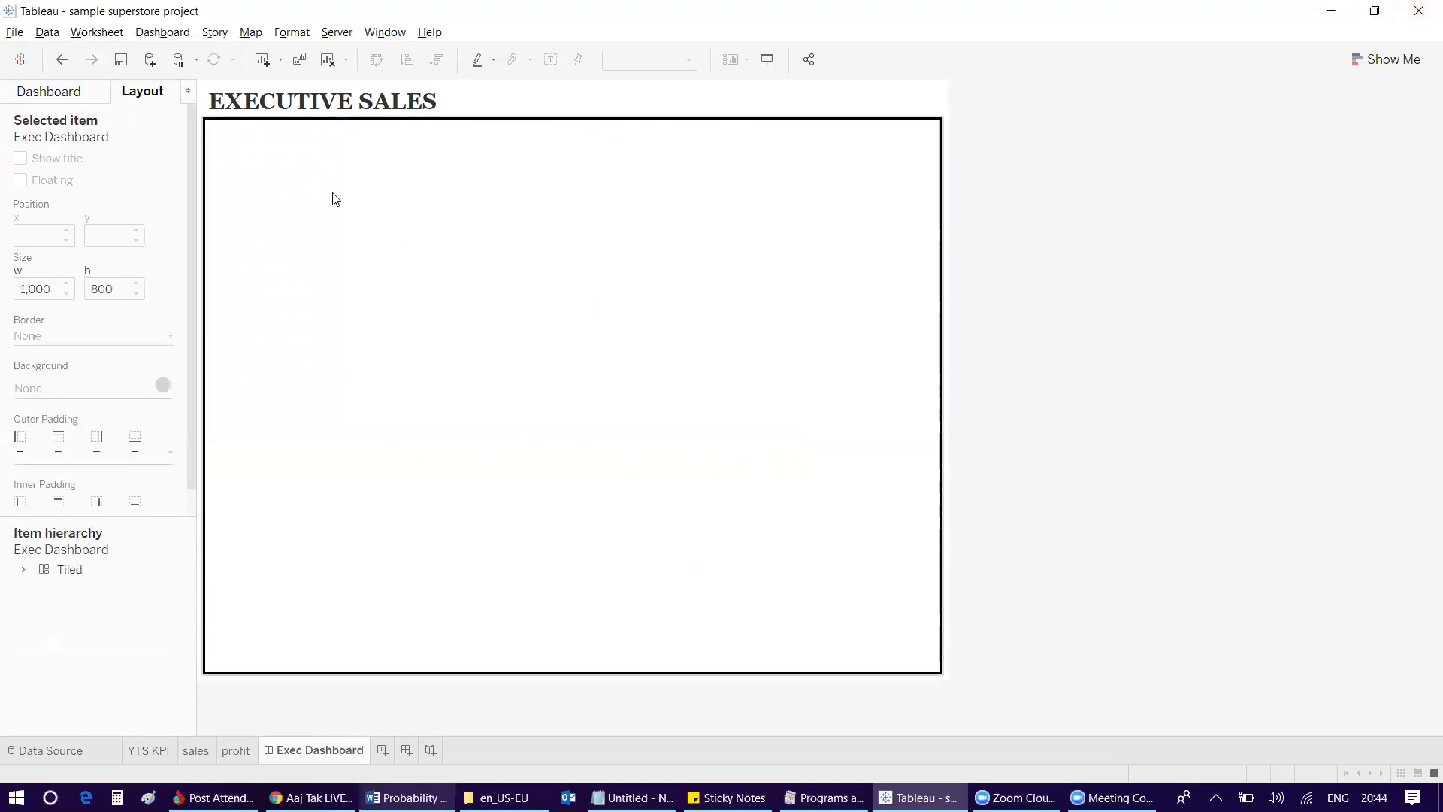
Step: Place the YTS KPI sheet into the horizontal container
{"action": "left_click", "coordinate": [49, 107]}
{"action": "left_click_drag", "start_coordinate": [60, 236], "coordinate": [445, 157]}
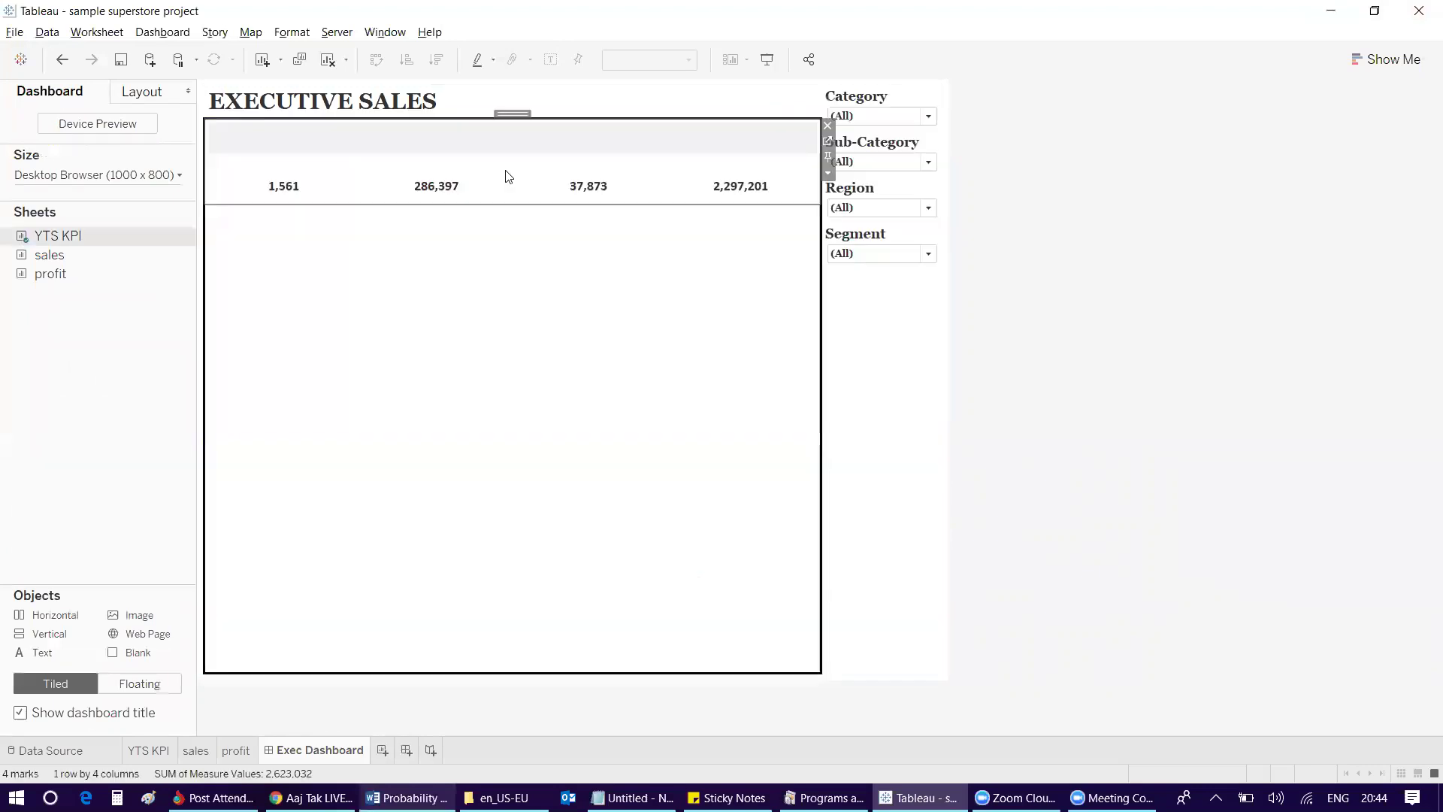
{"action": "left_click", "coordinate": [905, 306]}
Step: Stack the filters in a narrow column left of the KPI table
{"action": "mouse_move", "coordinate": [406, 195]}
{"action": "left_mouse_down"}
{"action": "mouse_move", "coordinate": [205, 227]}
{"action": "mouse_move", "coordinate": [192, 329]}
{"action": "mouse_move", "coordinate": [237, 363]}
{"action": "mouse_move", "coordinate": [209, 408]}
{"action": "mouse_move", "coordinate": [219, 416]}
{"action": "mouse_move", "coordinate": [242, 412]}
{"action": "mouse_move", "coordinate": [404, 139]}
{"action": "mouse_move", "coordinate": [200, 238]}
{"action": "mouse_move", "coordinate": [212, 265]}
{"action": "left_mouse_up"}
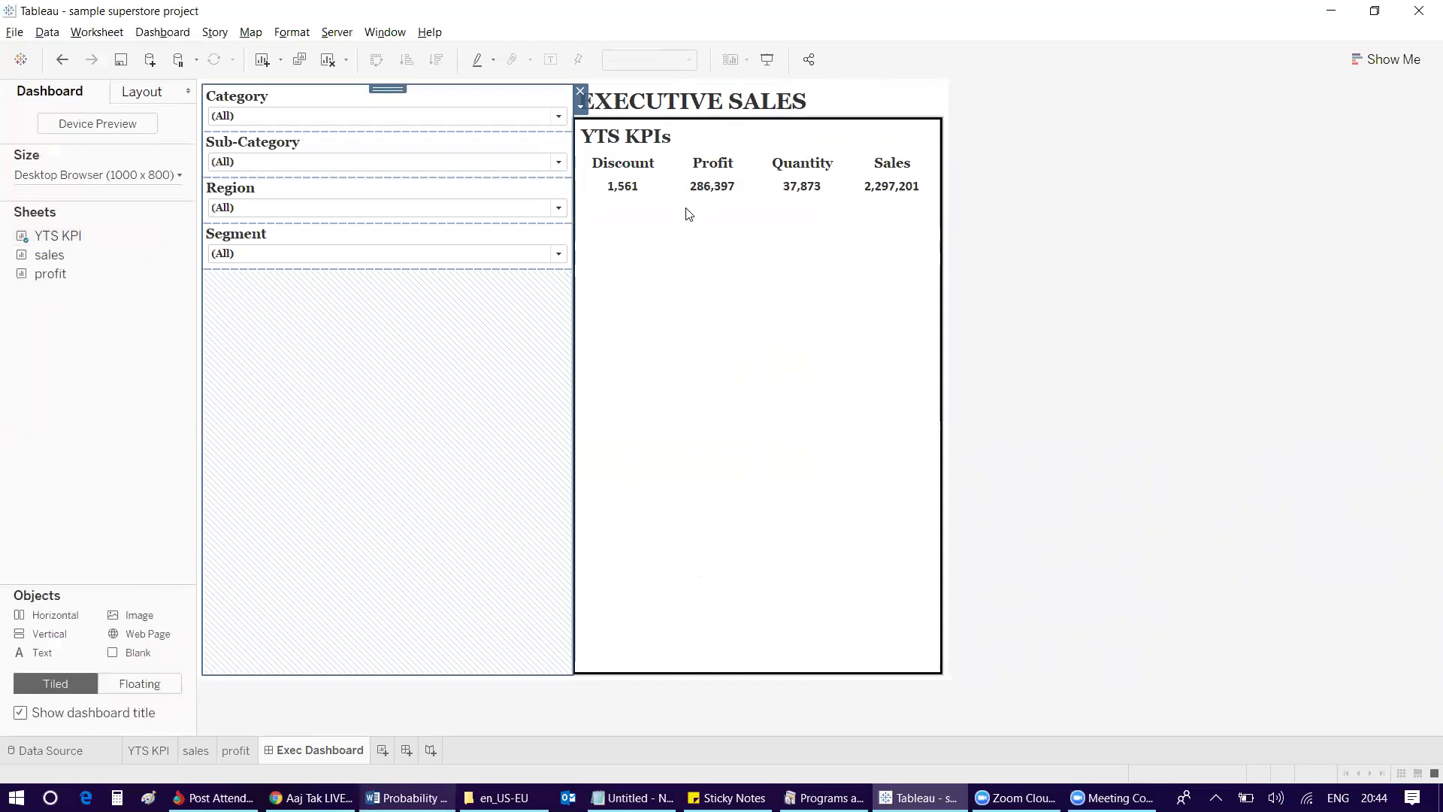
{"action": "key", "text": "ctrl+z"}
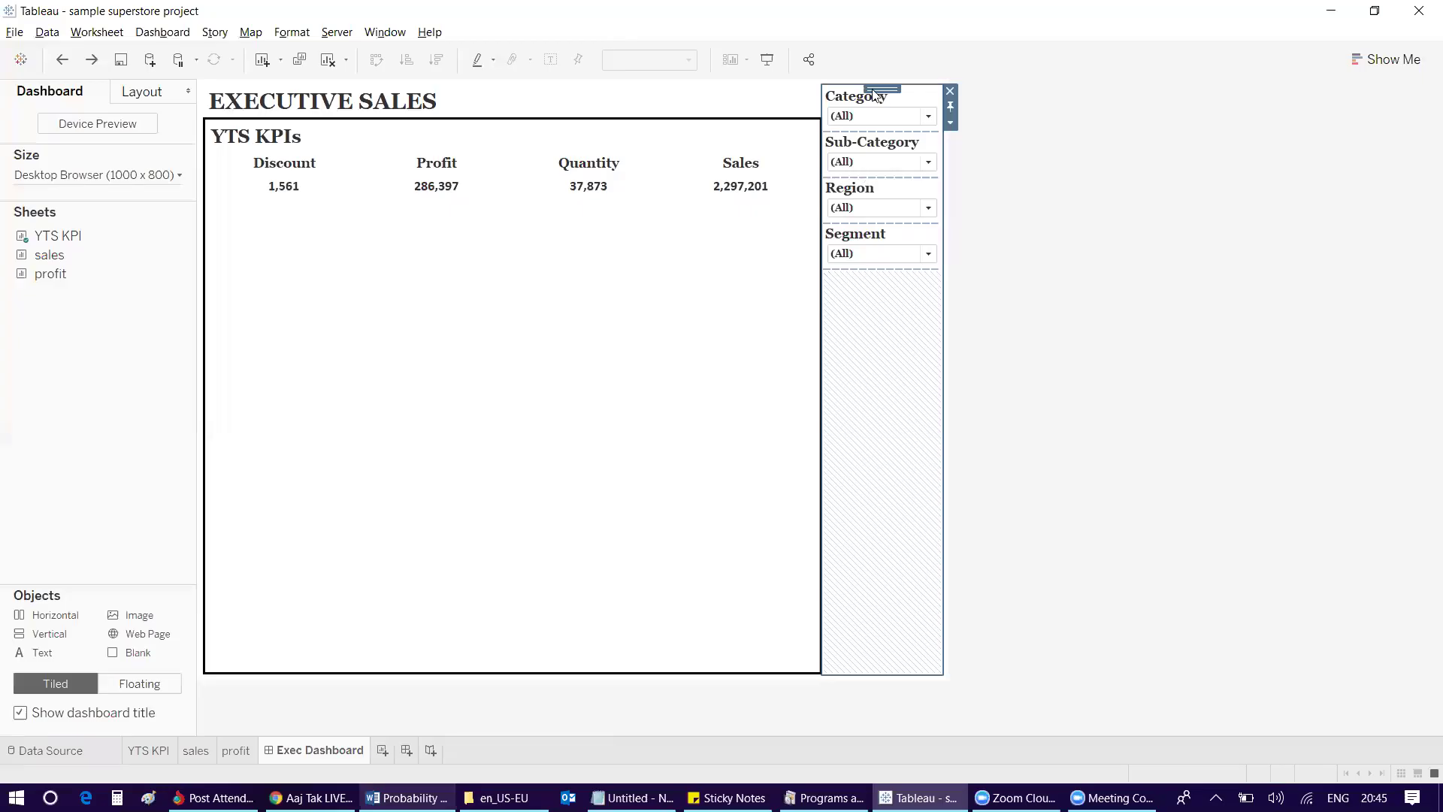
{"action": "left_click_drag", "start_coordinate": [344, 137], "coordinate": [473, 230]}
{"action": "left_click_drag", "start_coordinate": [571, 317], "coordinate": [336, 314]}
{"action": "left_click", "coordinate": [268, 197]}
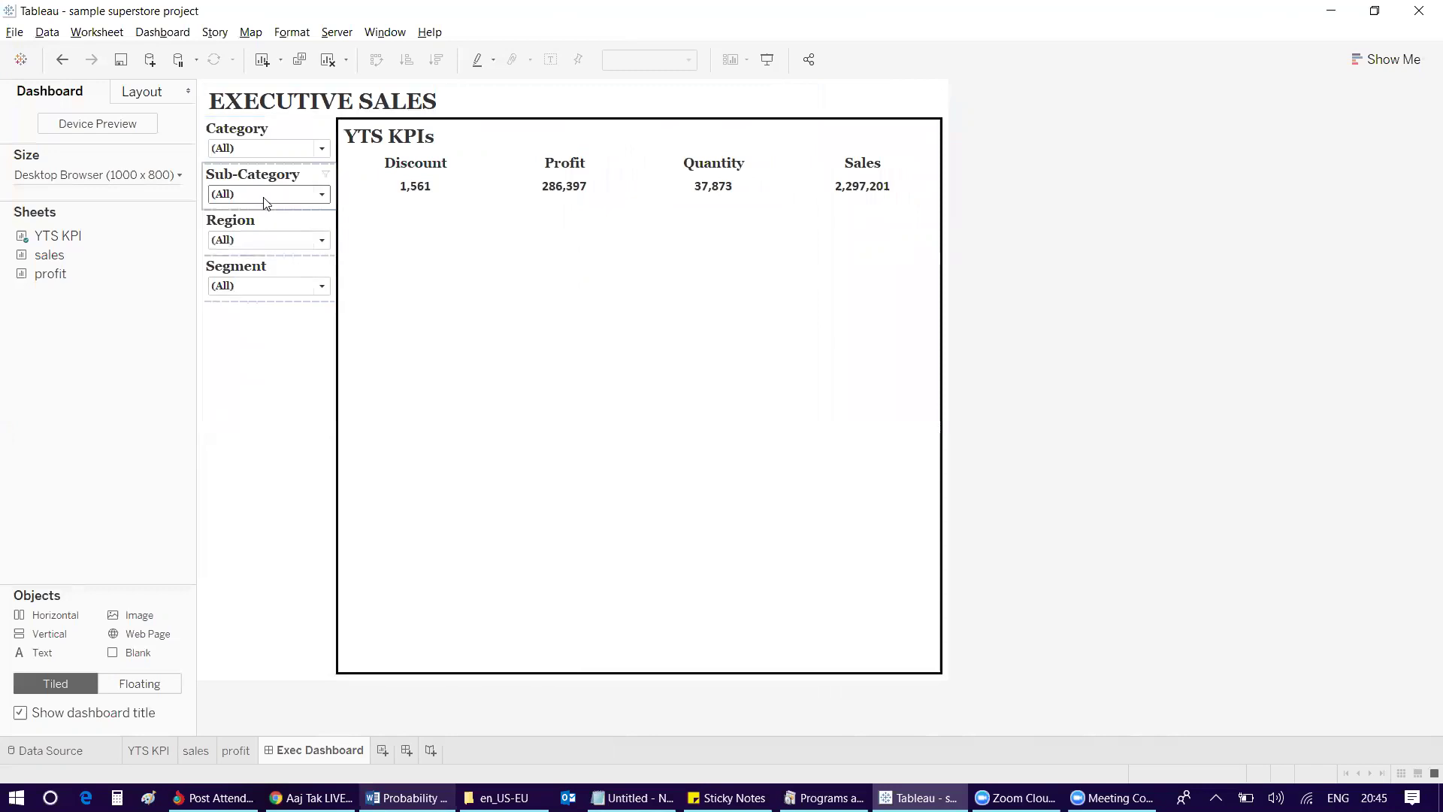
{"action": "left_click", "coordinate": [1123, 295]}
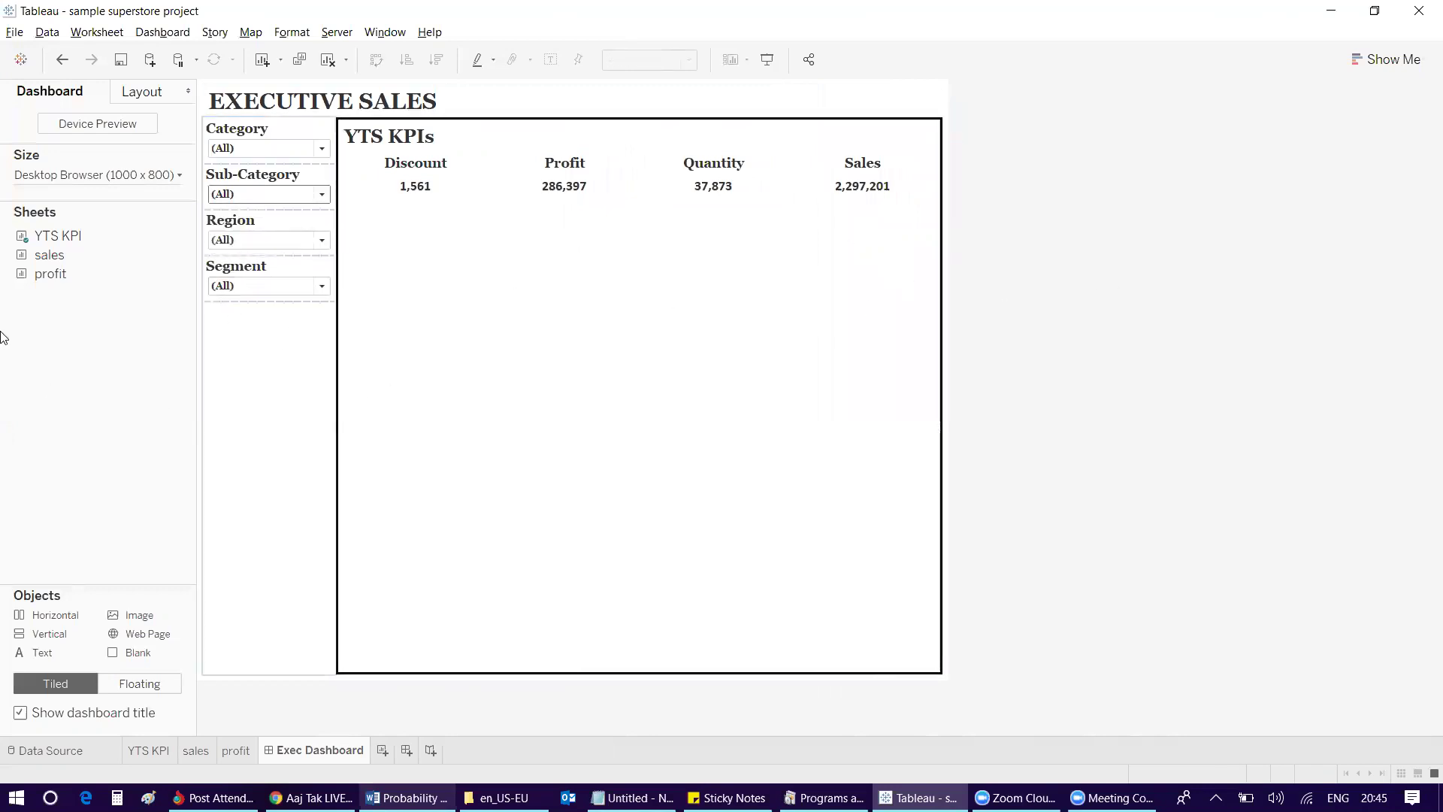
Step: Add the sales and profit area charts below the KPI table
{"action": "left_click_drag", "start_coordinate": [50, 255], "coordinate": [555, 278]}
{"action": "left_click_drag", "start_coordinate": [98, 275], "coordinate": [654, 615]}
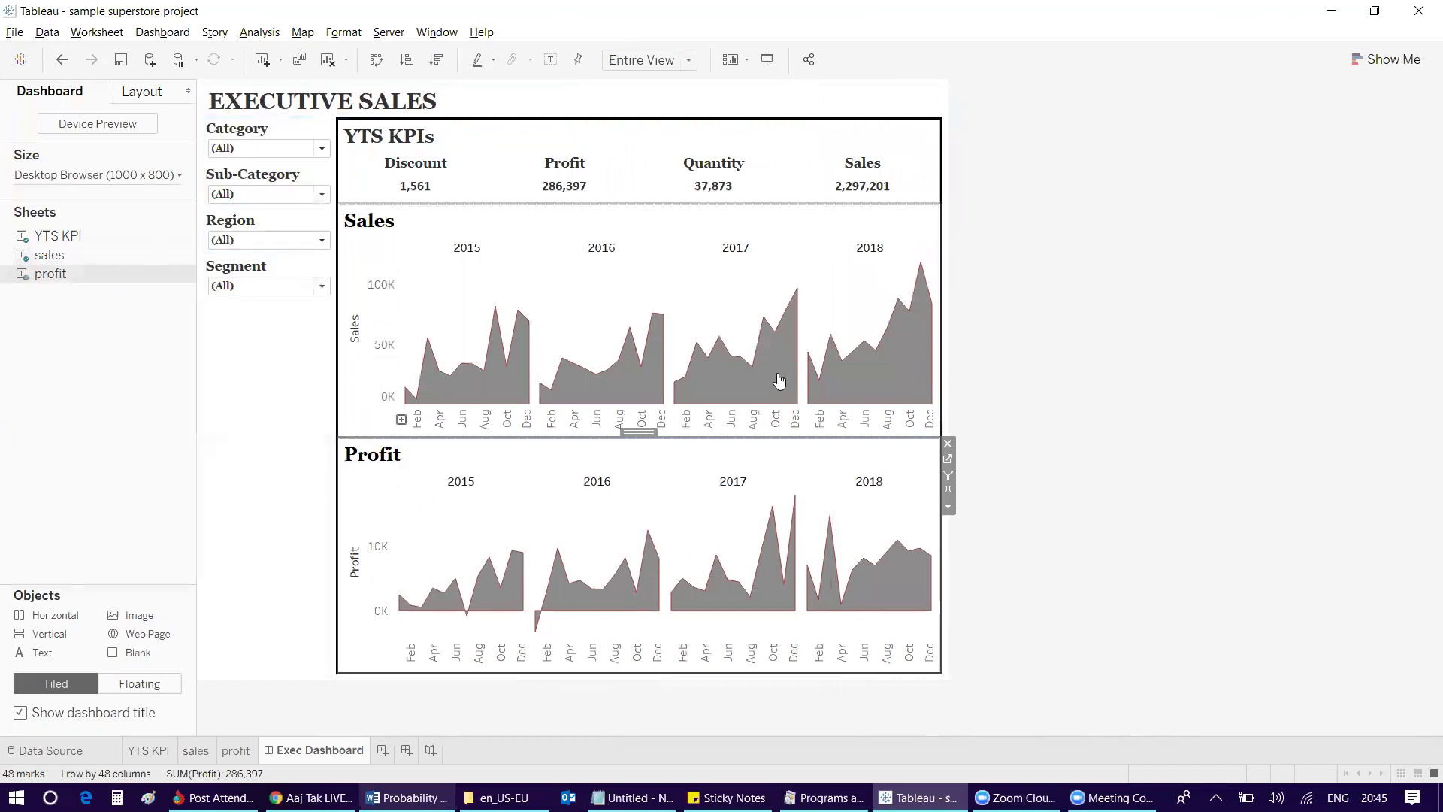
{"action": "left_click", "coordinate": [1056, 237]}
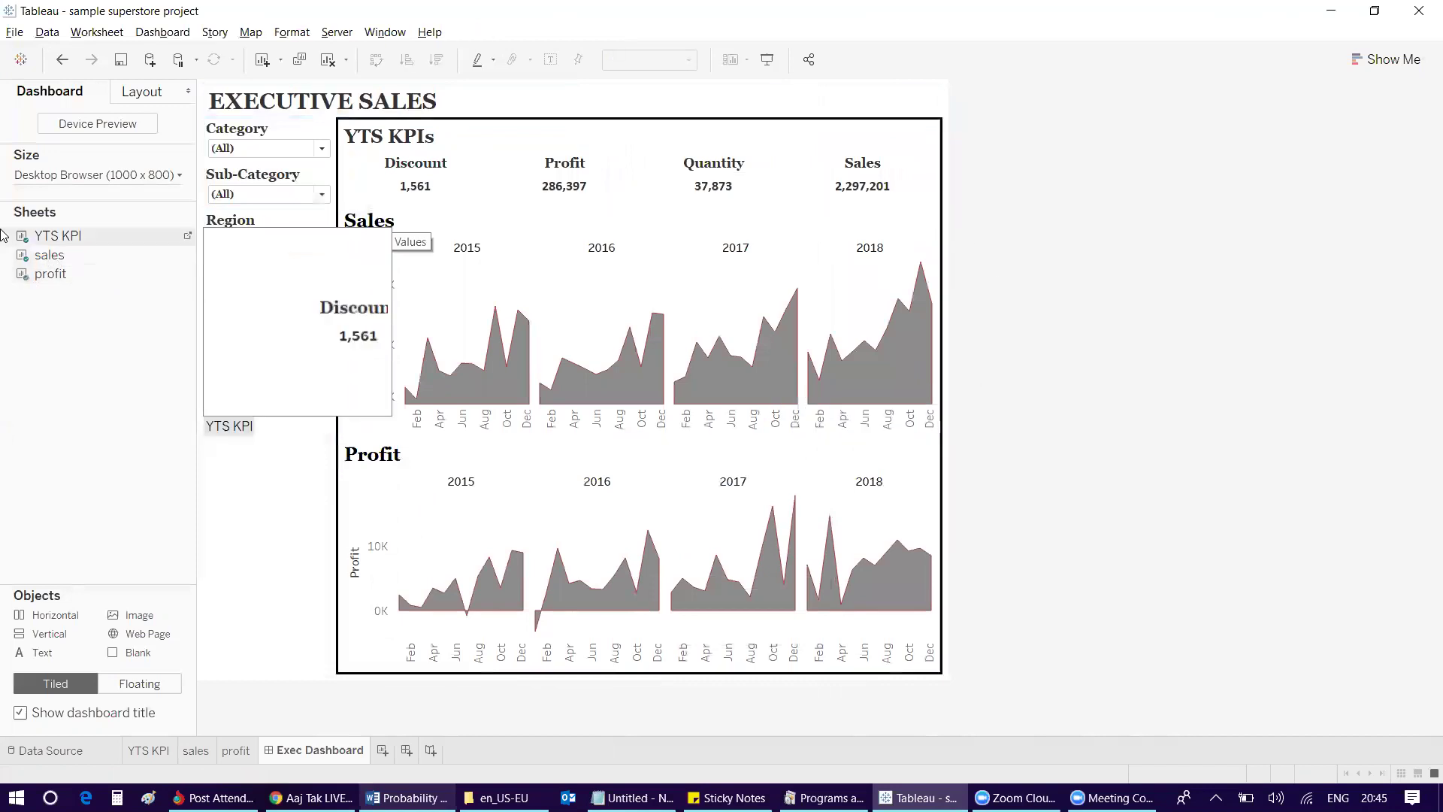
Step: Set the dashboard size to 1250 × 750 px, then add a vertical container beside the filters
{"action": "left_click", "coordinate": [57, 177]}
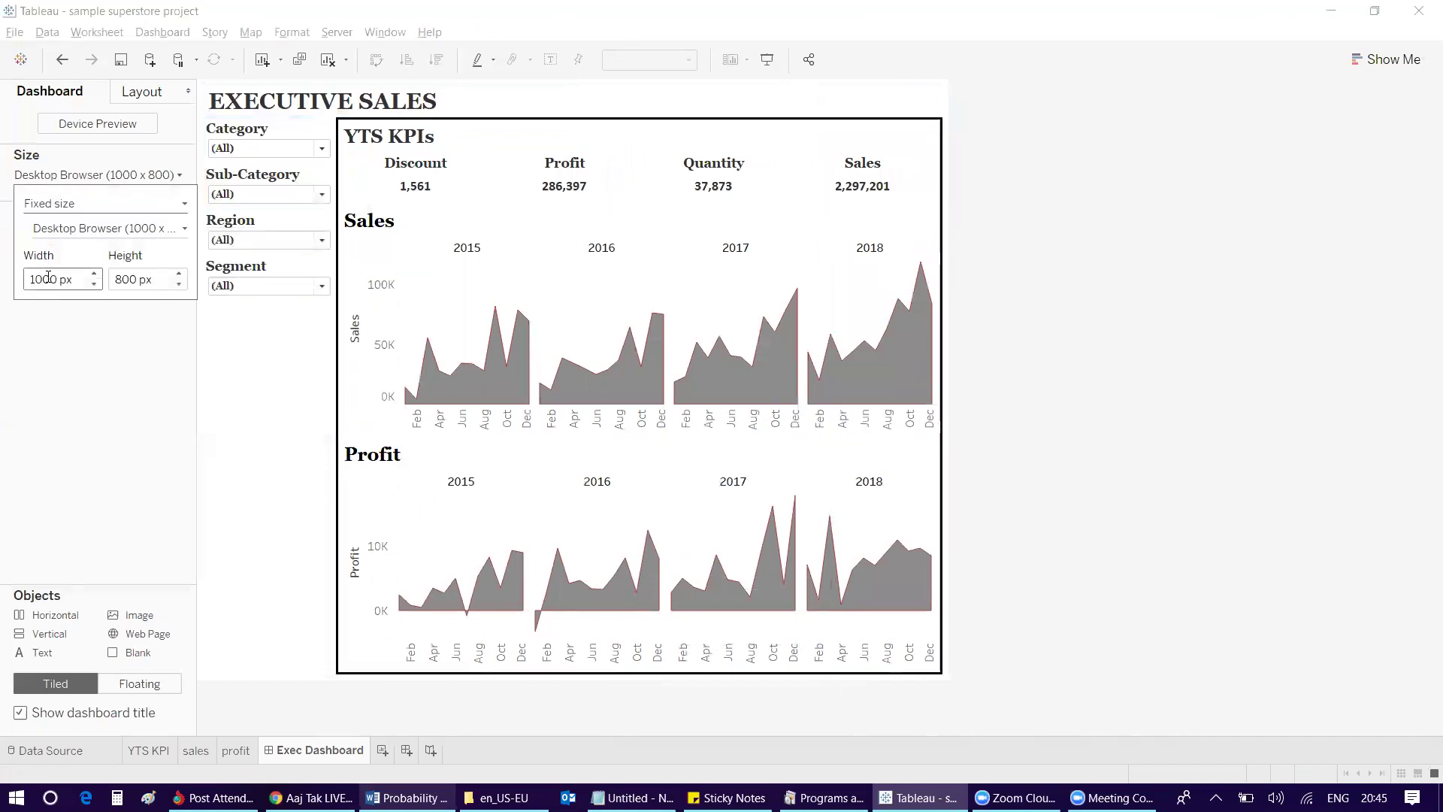
{"action": "type", "text": "25"}
{"action": "key", "text": "Tab"}
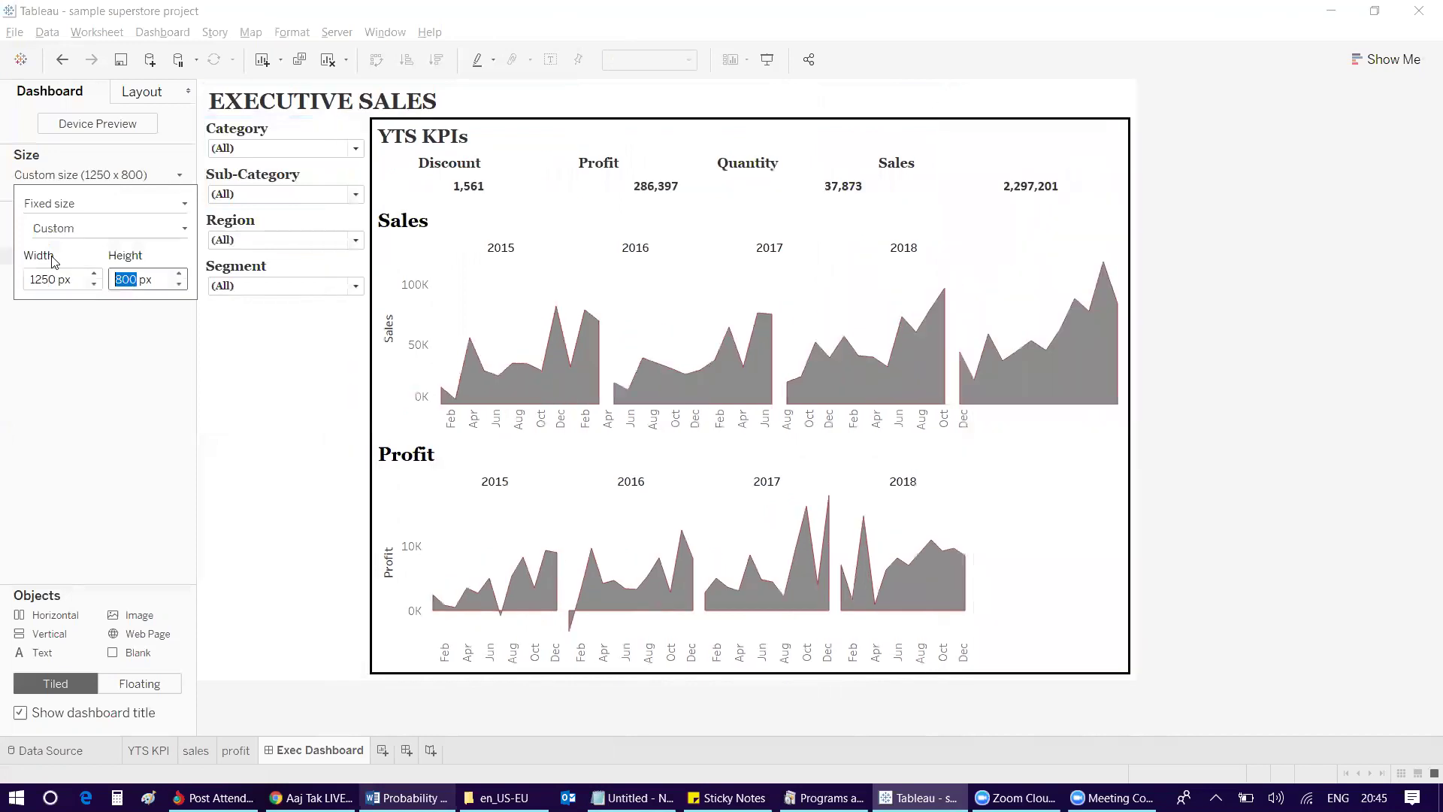
{"action": "type", "text": "750"}
{"action": "key", "text": "Return"}
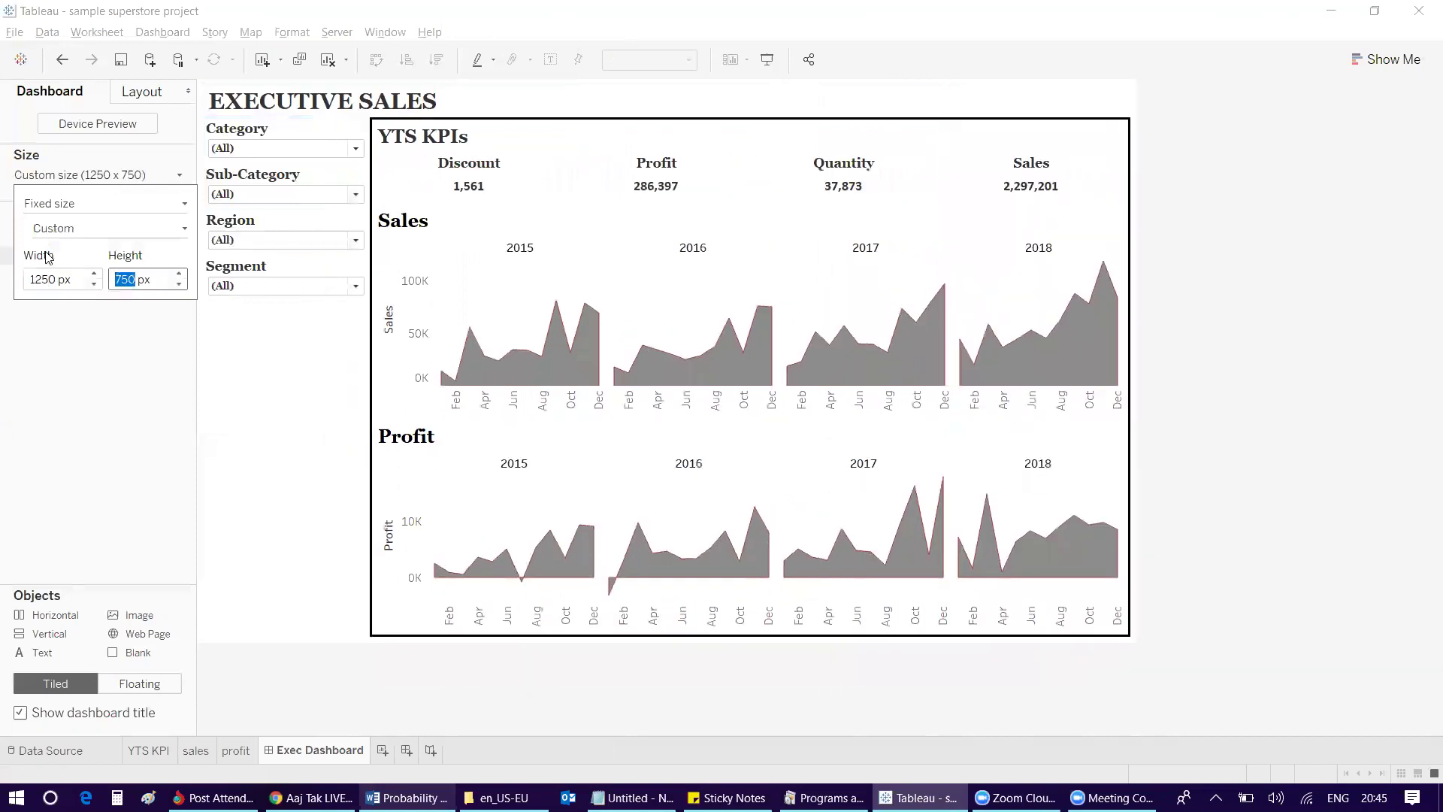
{"action": "left_click", "coordinate": [1338, 296]}
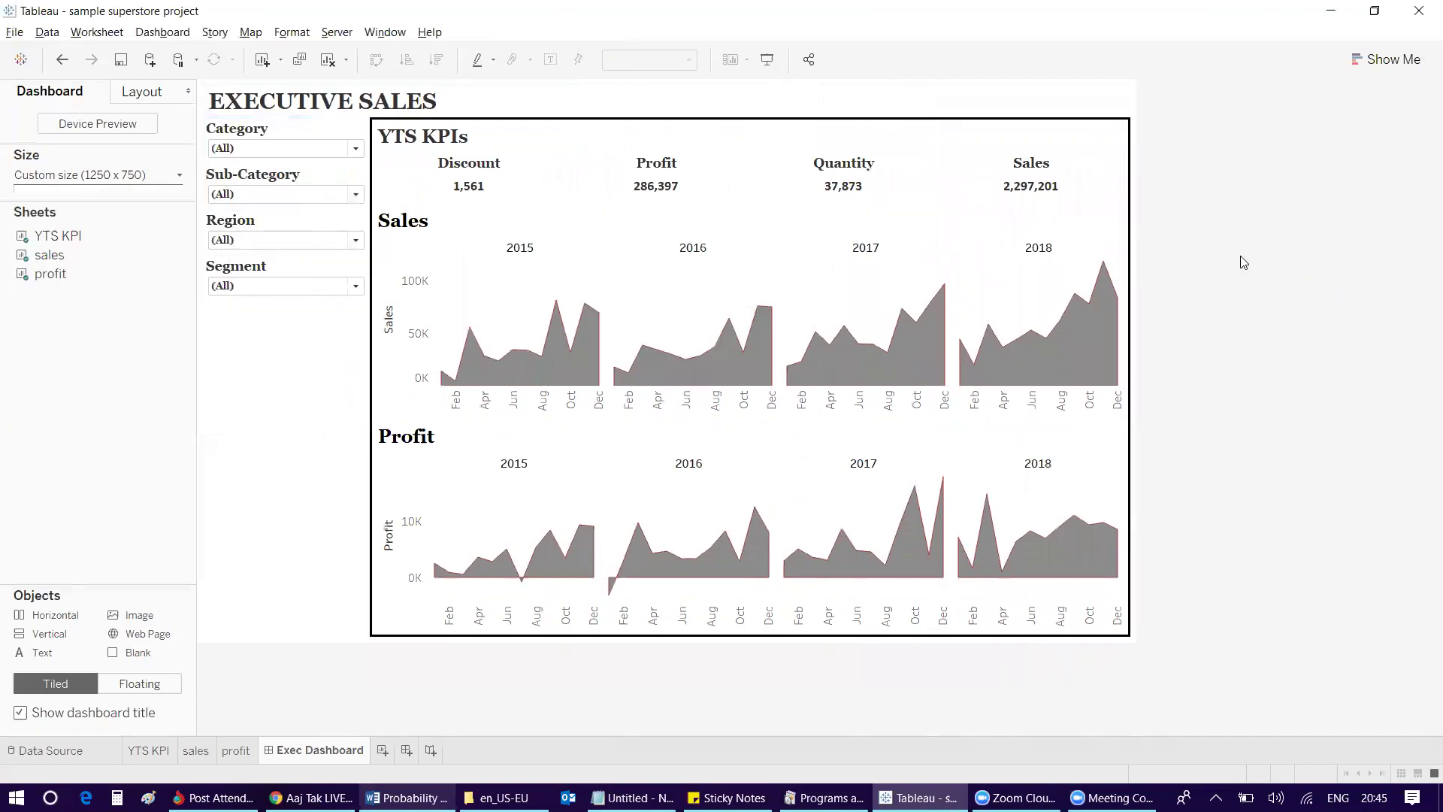
{"action": "left_click", "coordinate": [272, 409]}
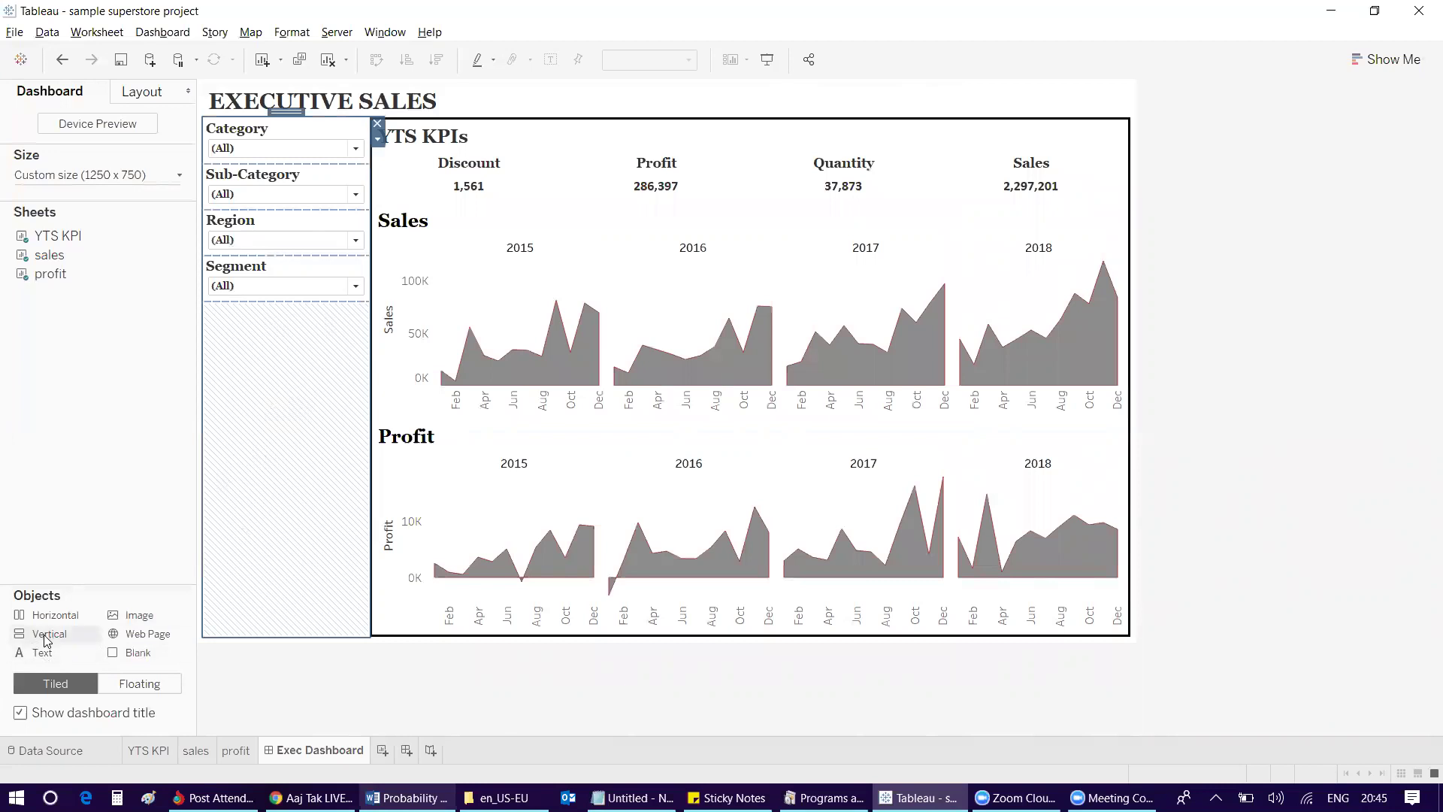
{"action": "mouse_move", "coordinate": [45, 639]}
{"action": "left_mouse_down"}
{"action": "mouse_move", "coordinate": [360, 381]}
{"action": "mouse_move", "coordinate": [451, 202]}
{"action": "mouse_move", "coordinate": [354, 181]}
{"action": "mouse_move", "coordinate": [403, 168]}
{"action": "mouse_move", "coordinate": [226, 233]}
{"action": "mouse_move", "coordinate": [487, 147]}
{"action": "mouse_move", "coordinate": [622, 126]}
{"action": "mouse_move", "coordinate": [1231, 261]}
{"action": "left_mouse_up"}
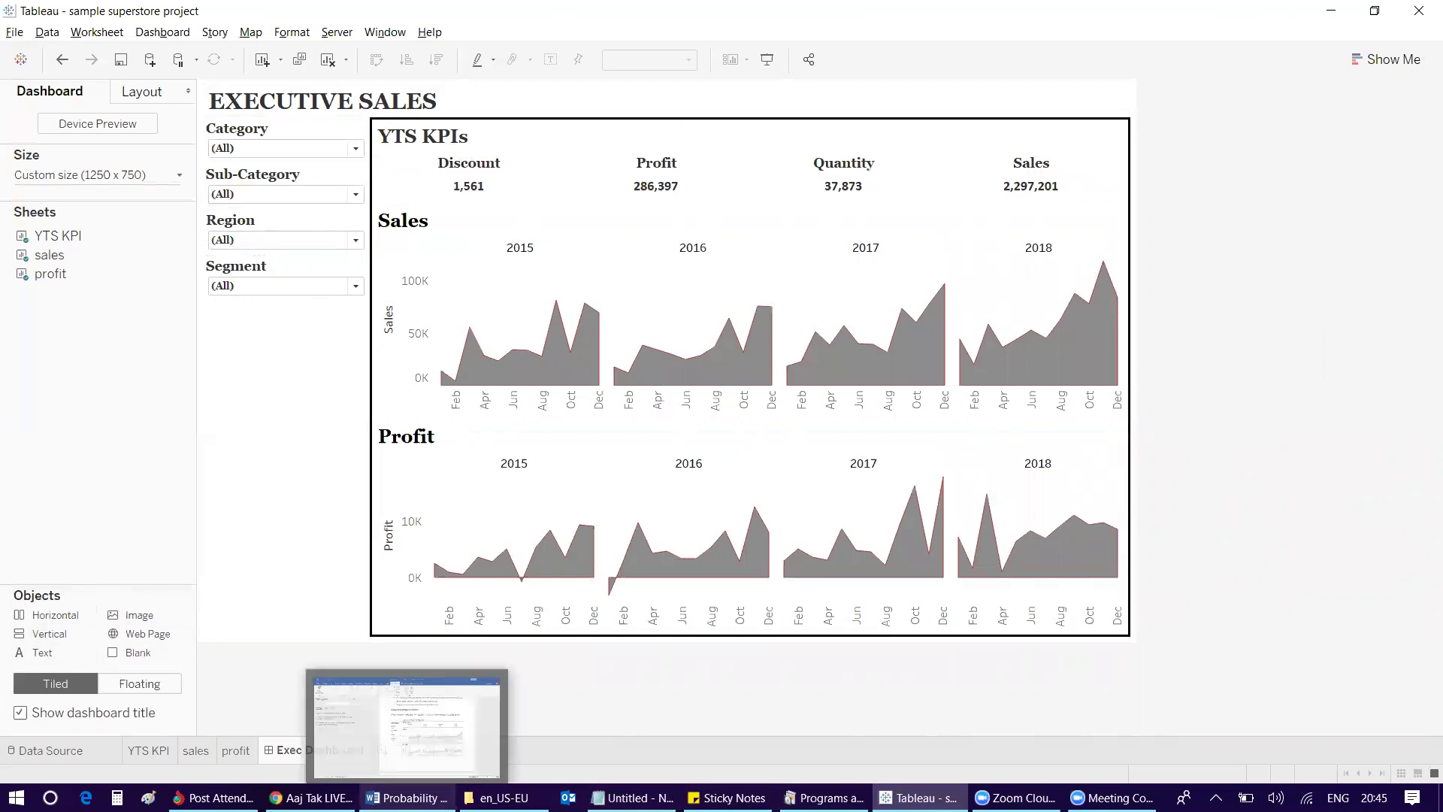
{"action": "left_click", "coordinate": [407, 798]}
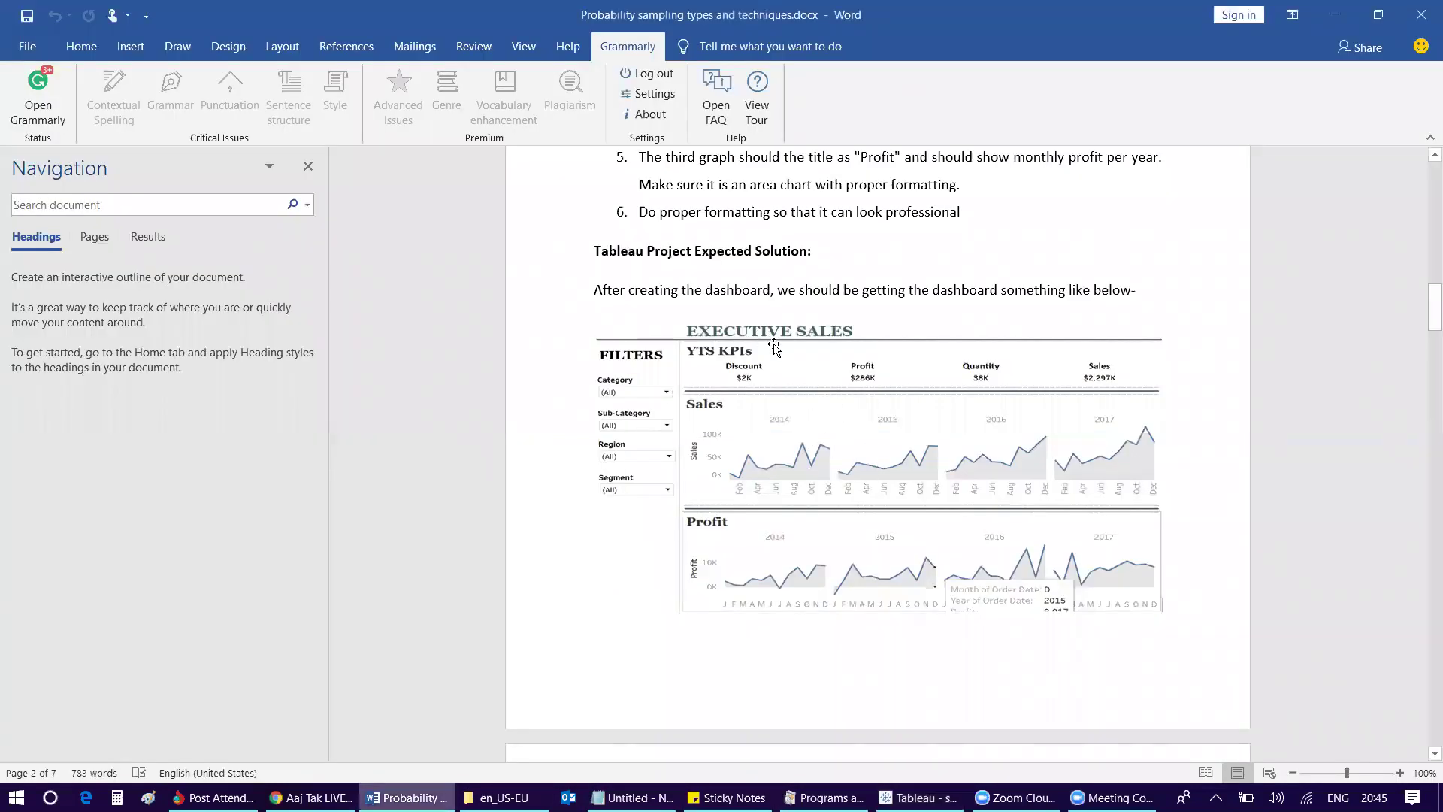
{"action": "key", "text": "alt+Tab"}
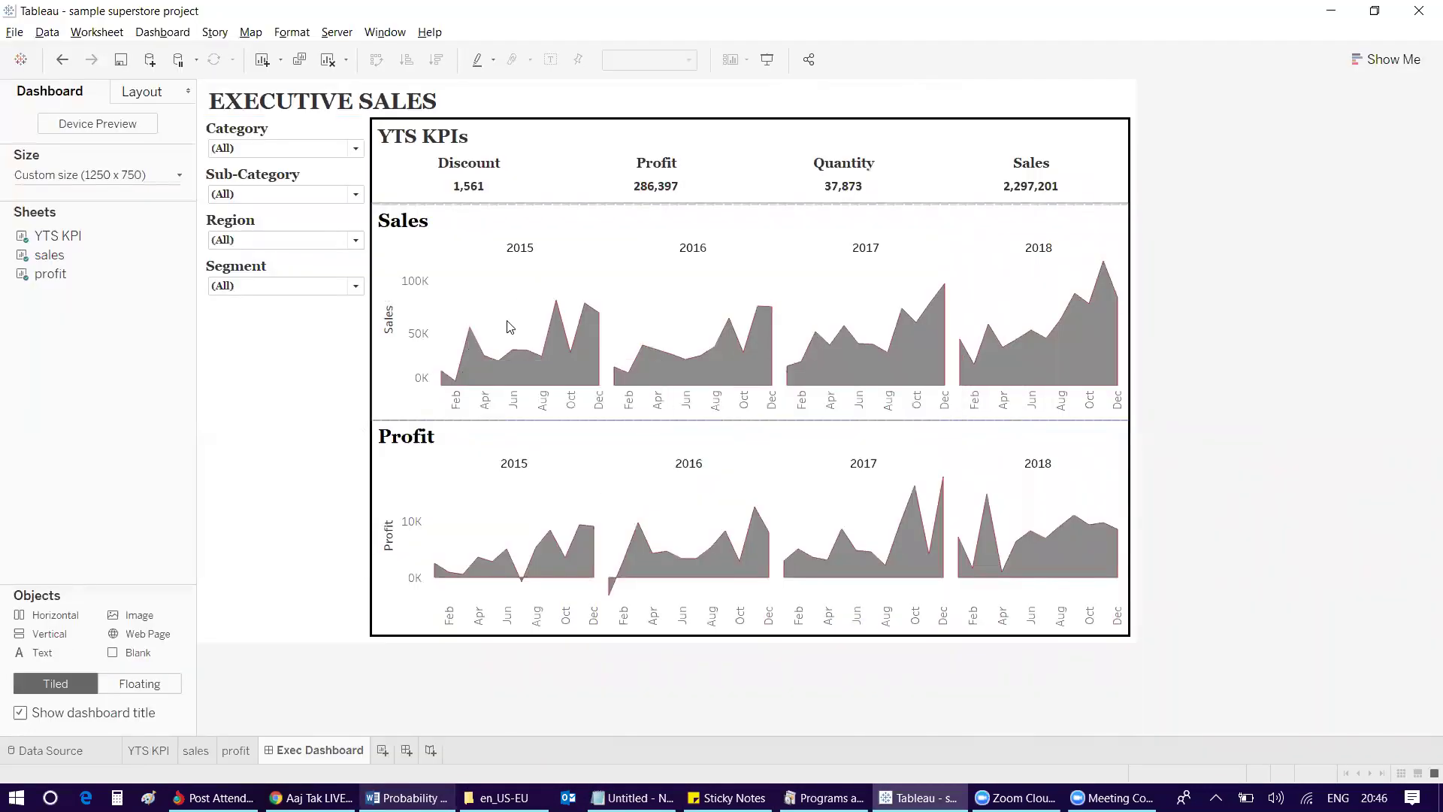
{"action": "key", "text": "alt+Tab"}
{"action": "key", "text": "alt+Tab"}
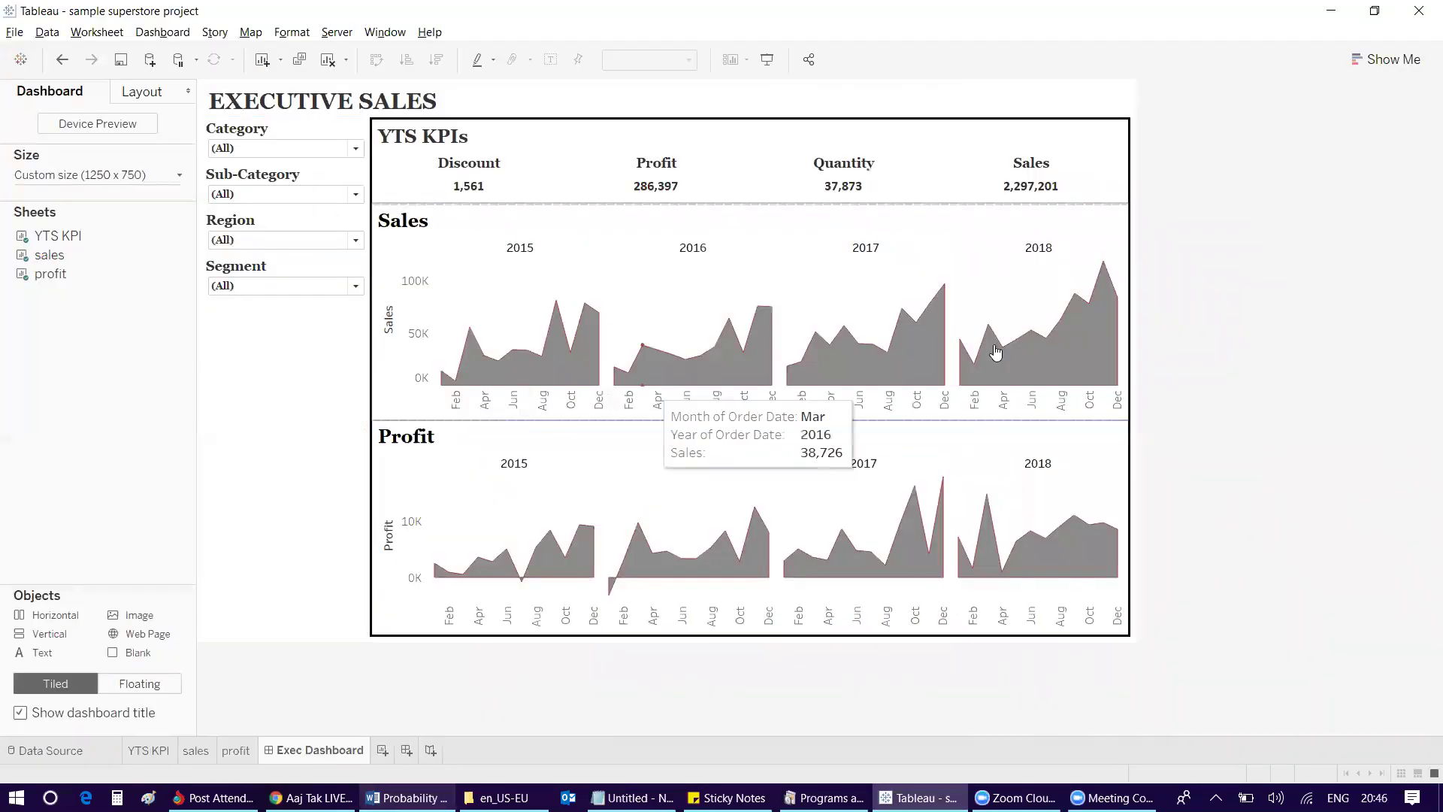